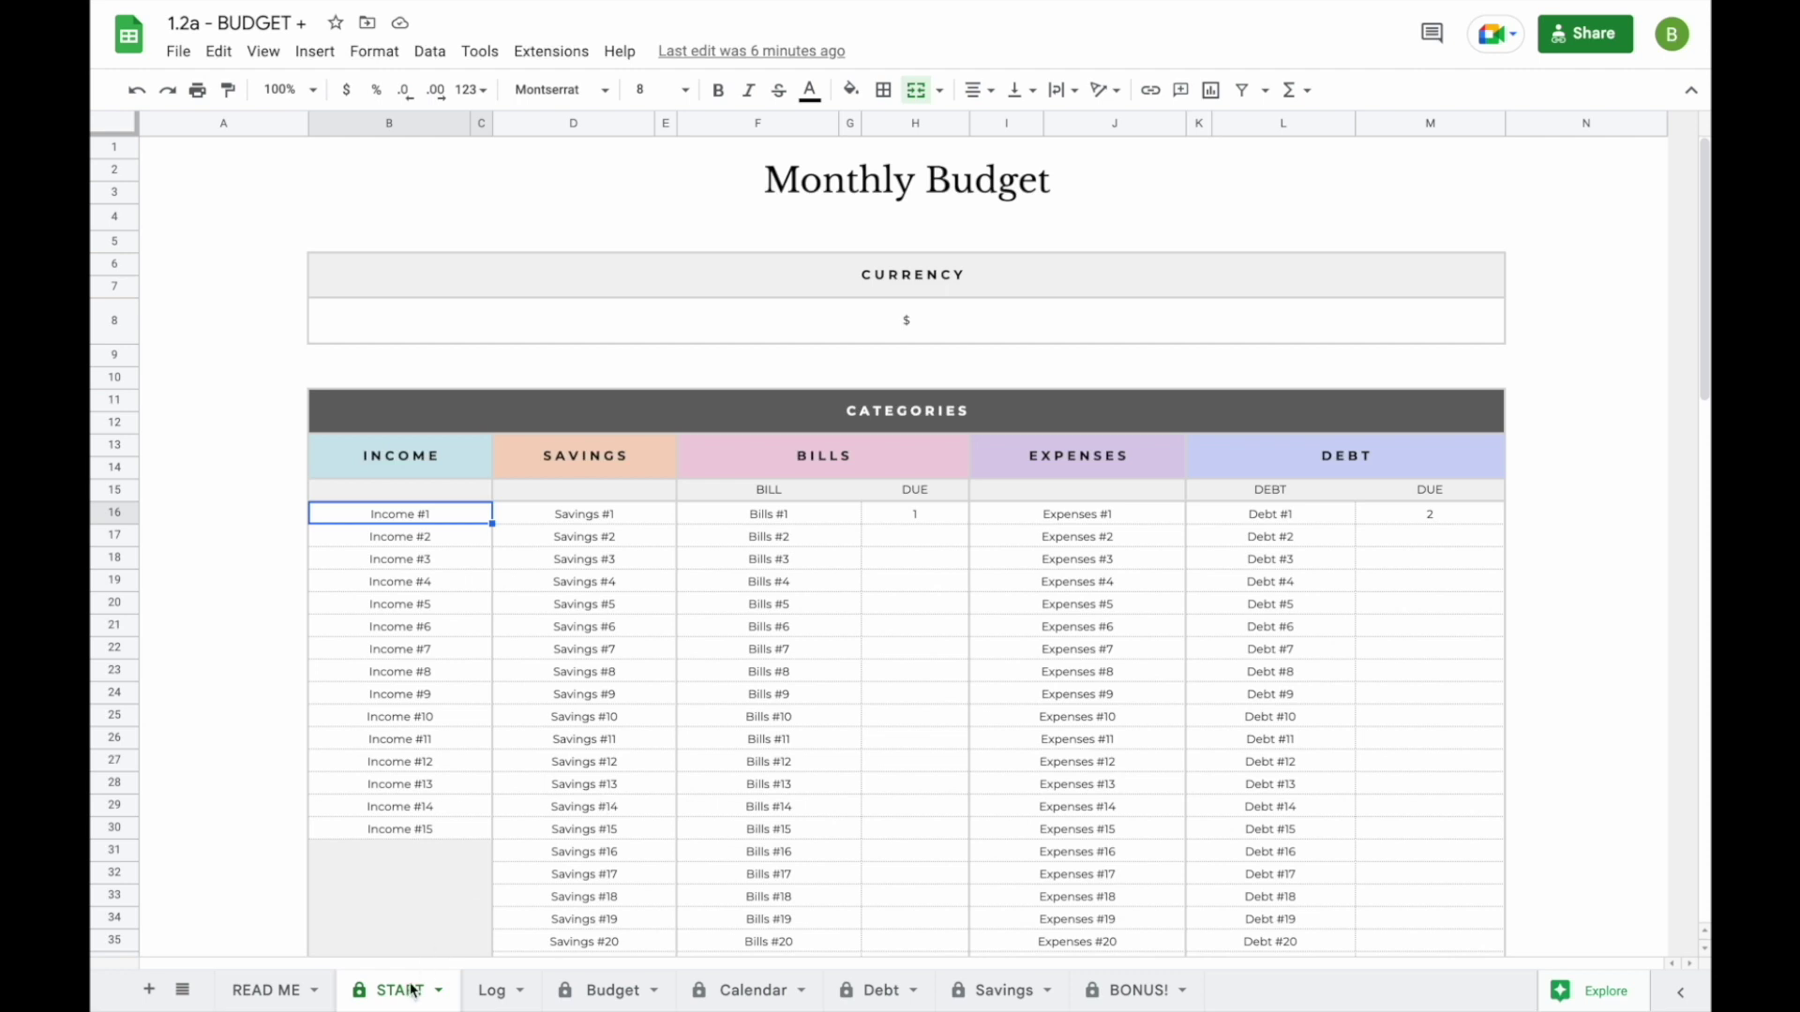
- Browse the Log, Budget, Calendar, Debt, Savings and BONUS! sheets, then return to START
click(494, 990)
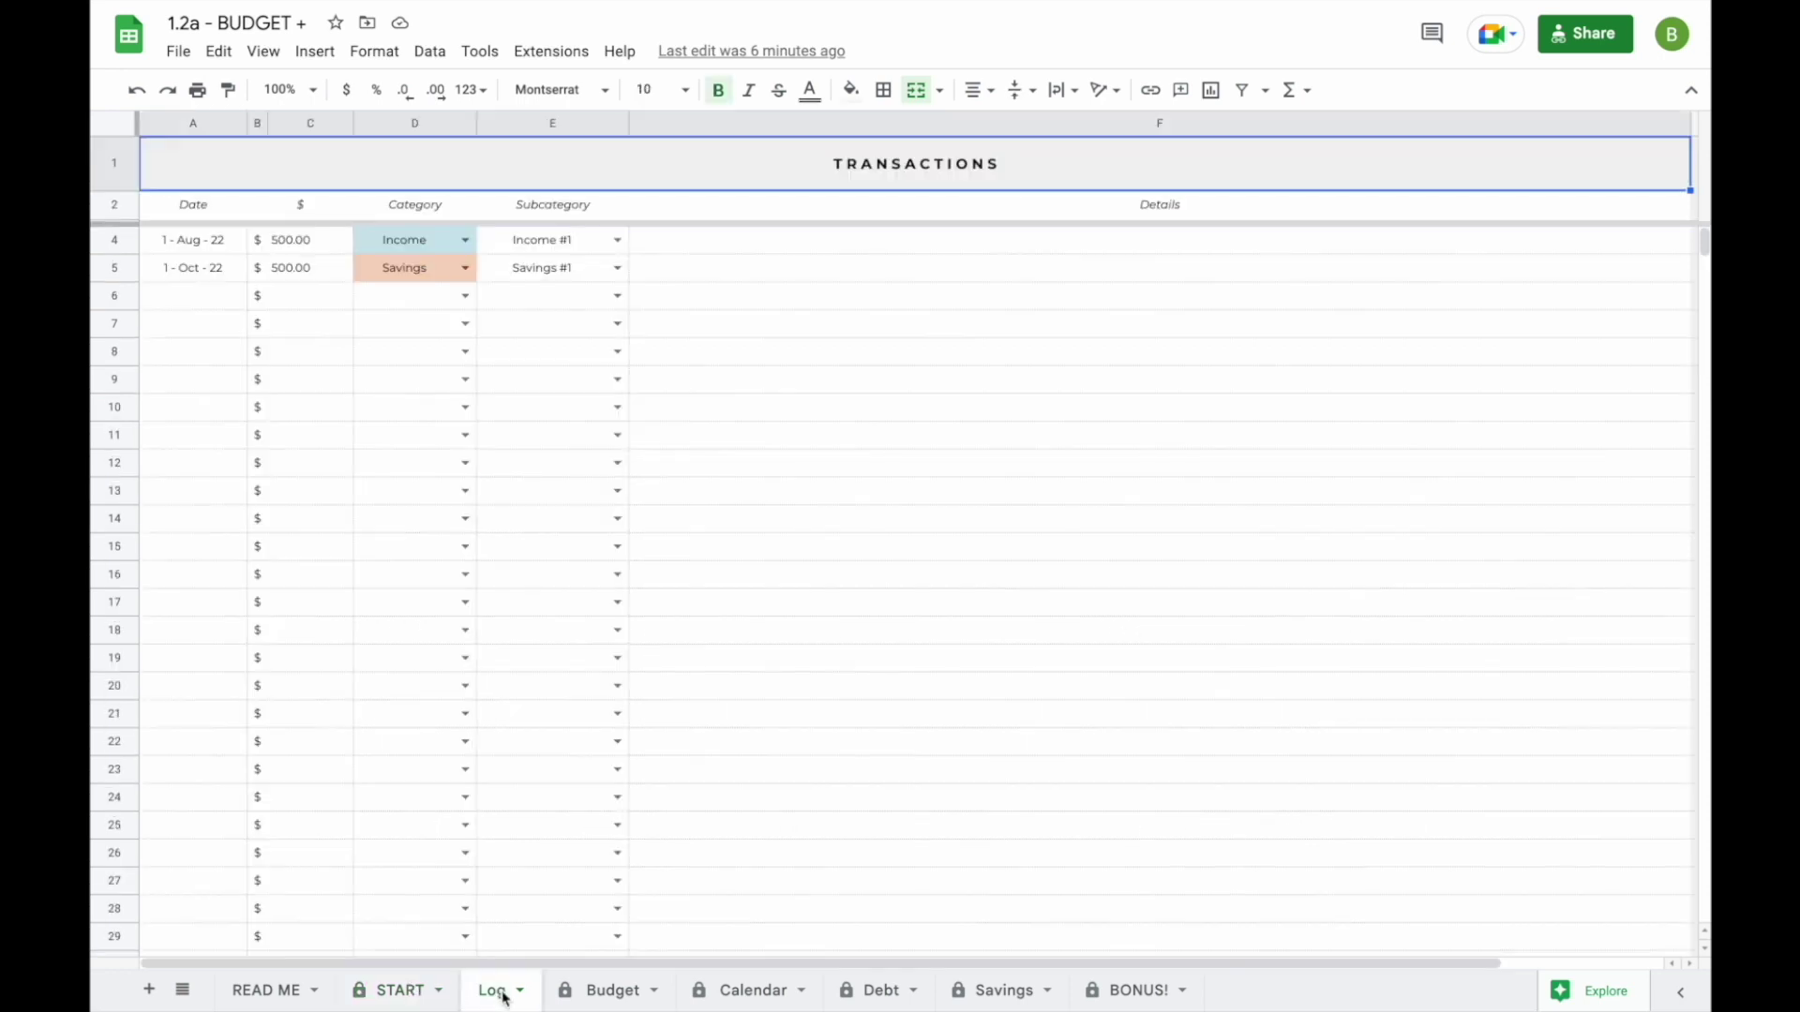
click(609, 996)
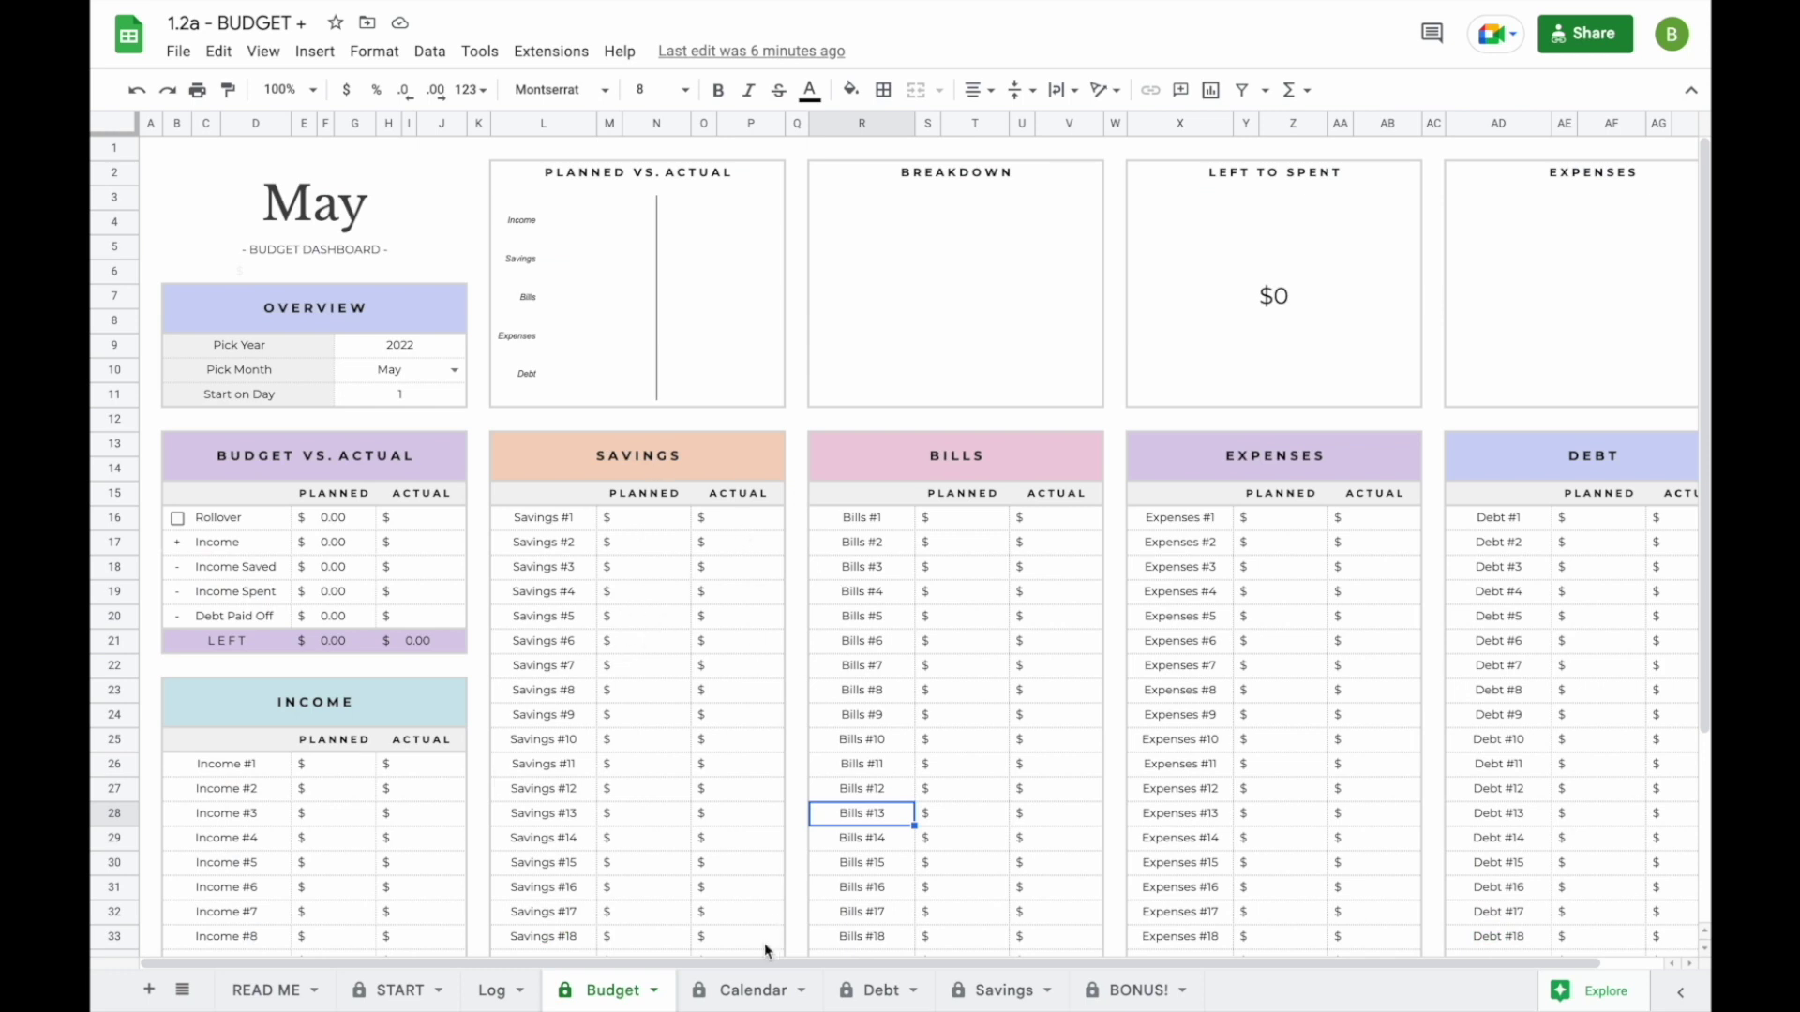
click(747, 993)
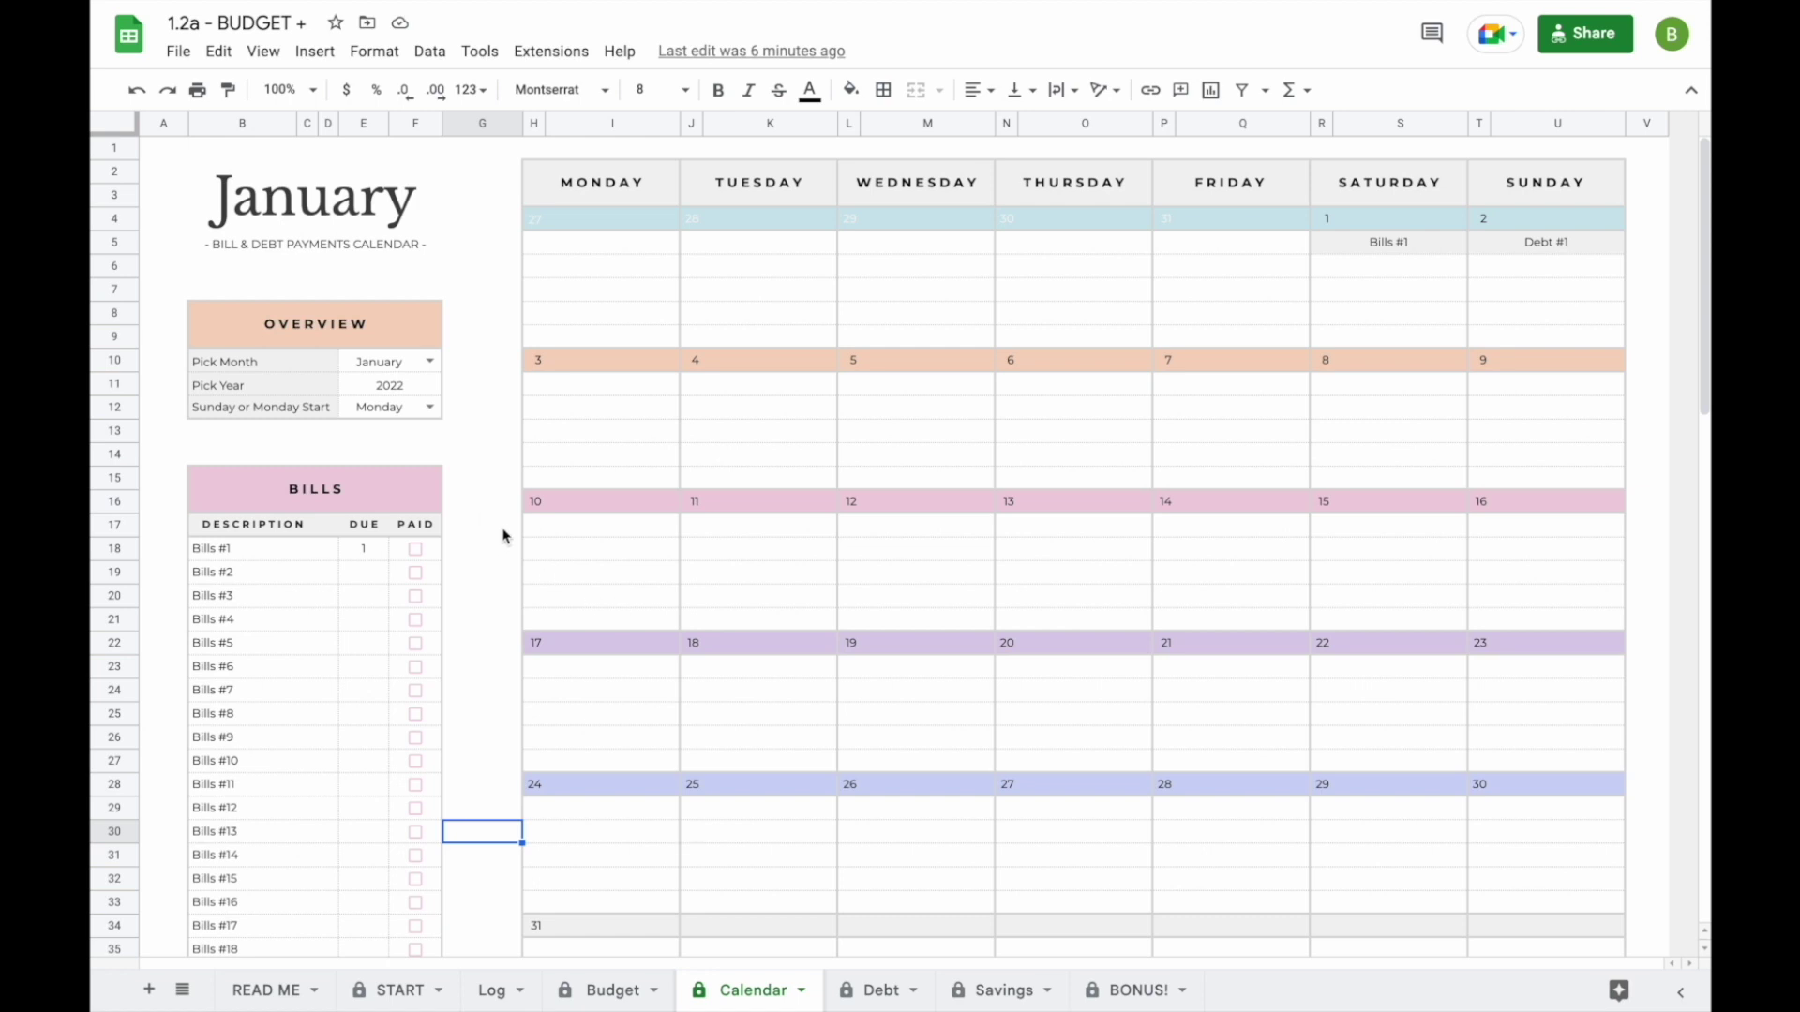
click(879, 990)
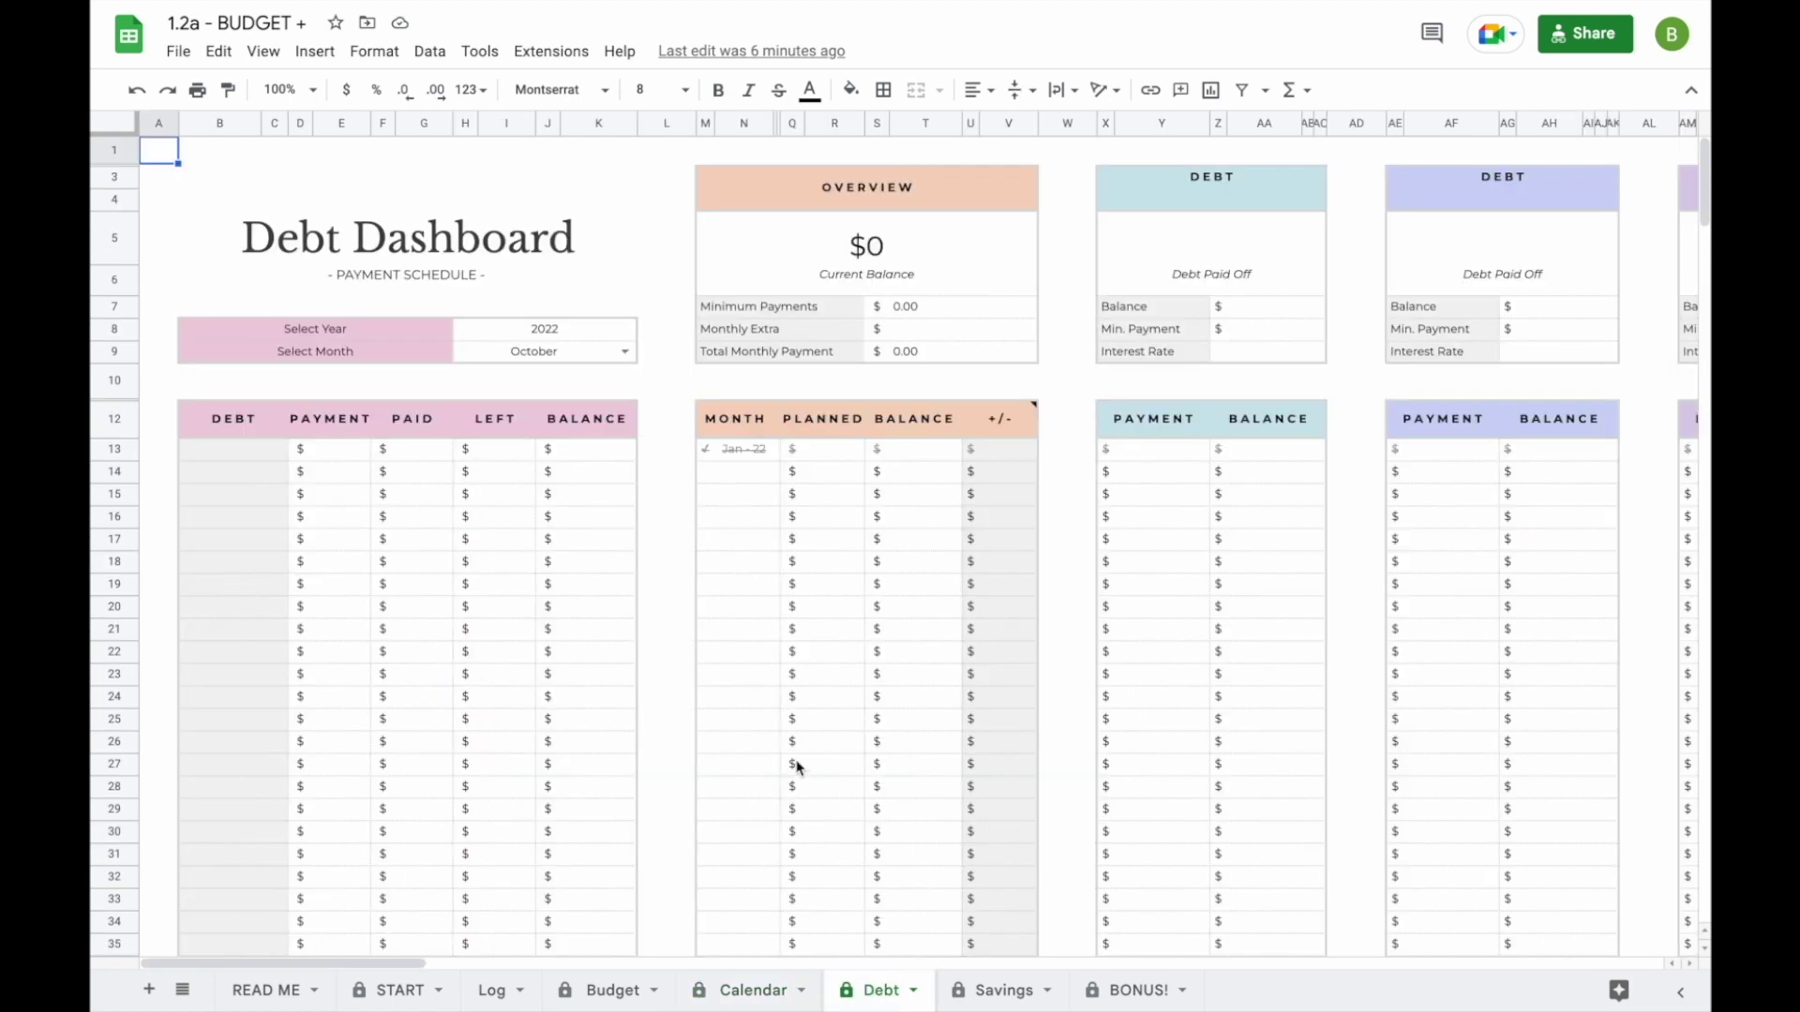
click(1002, 990)
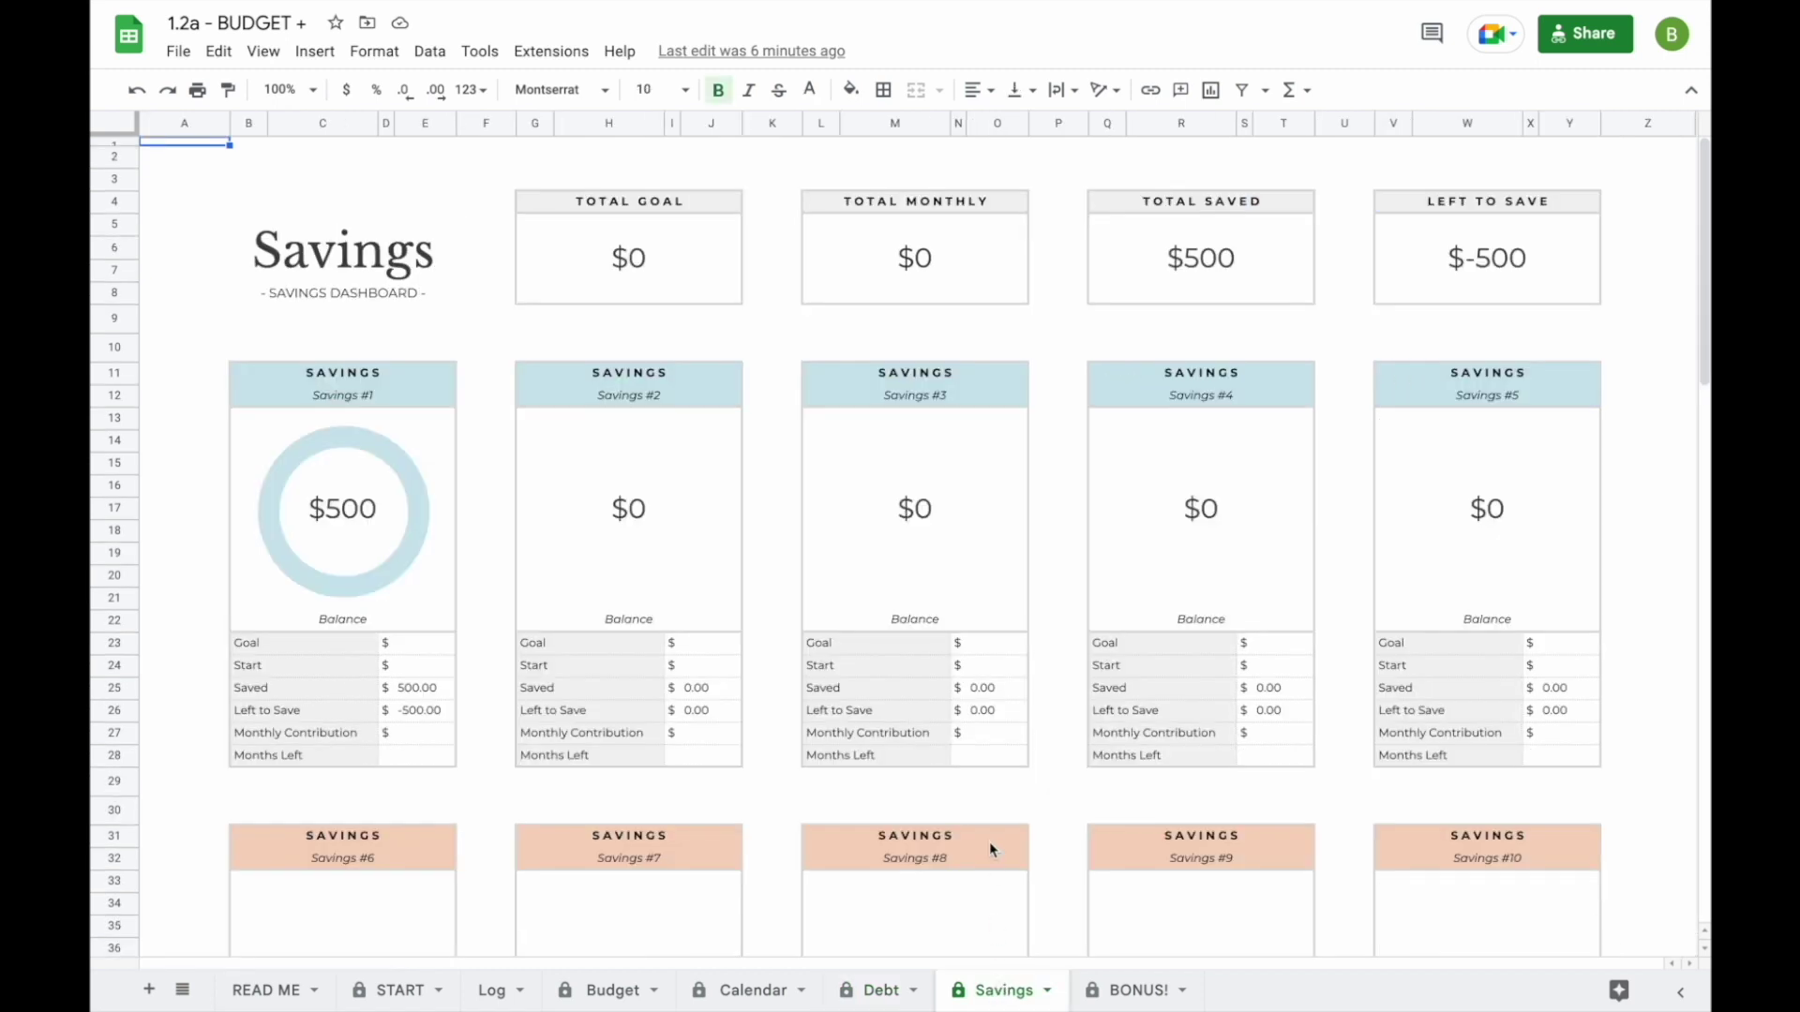
click(1120, 992)
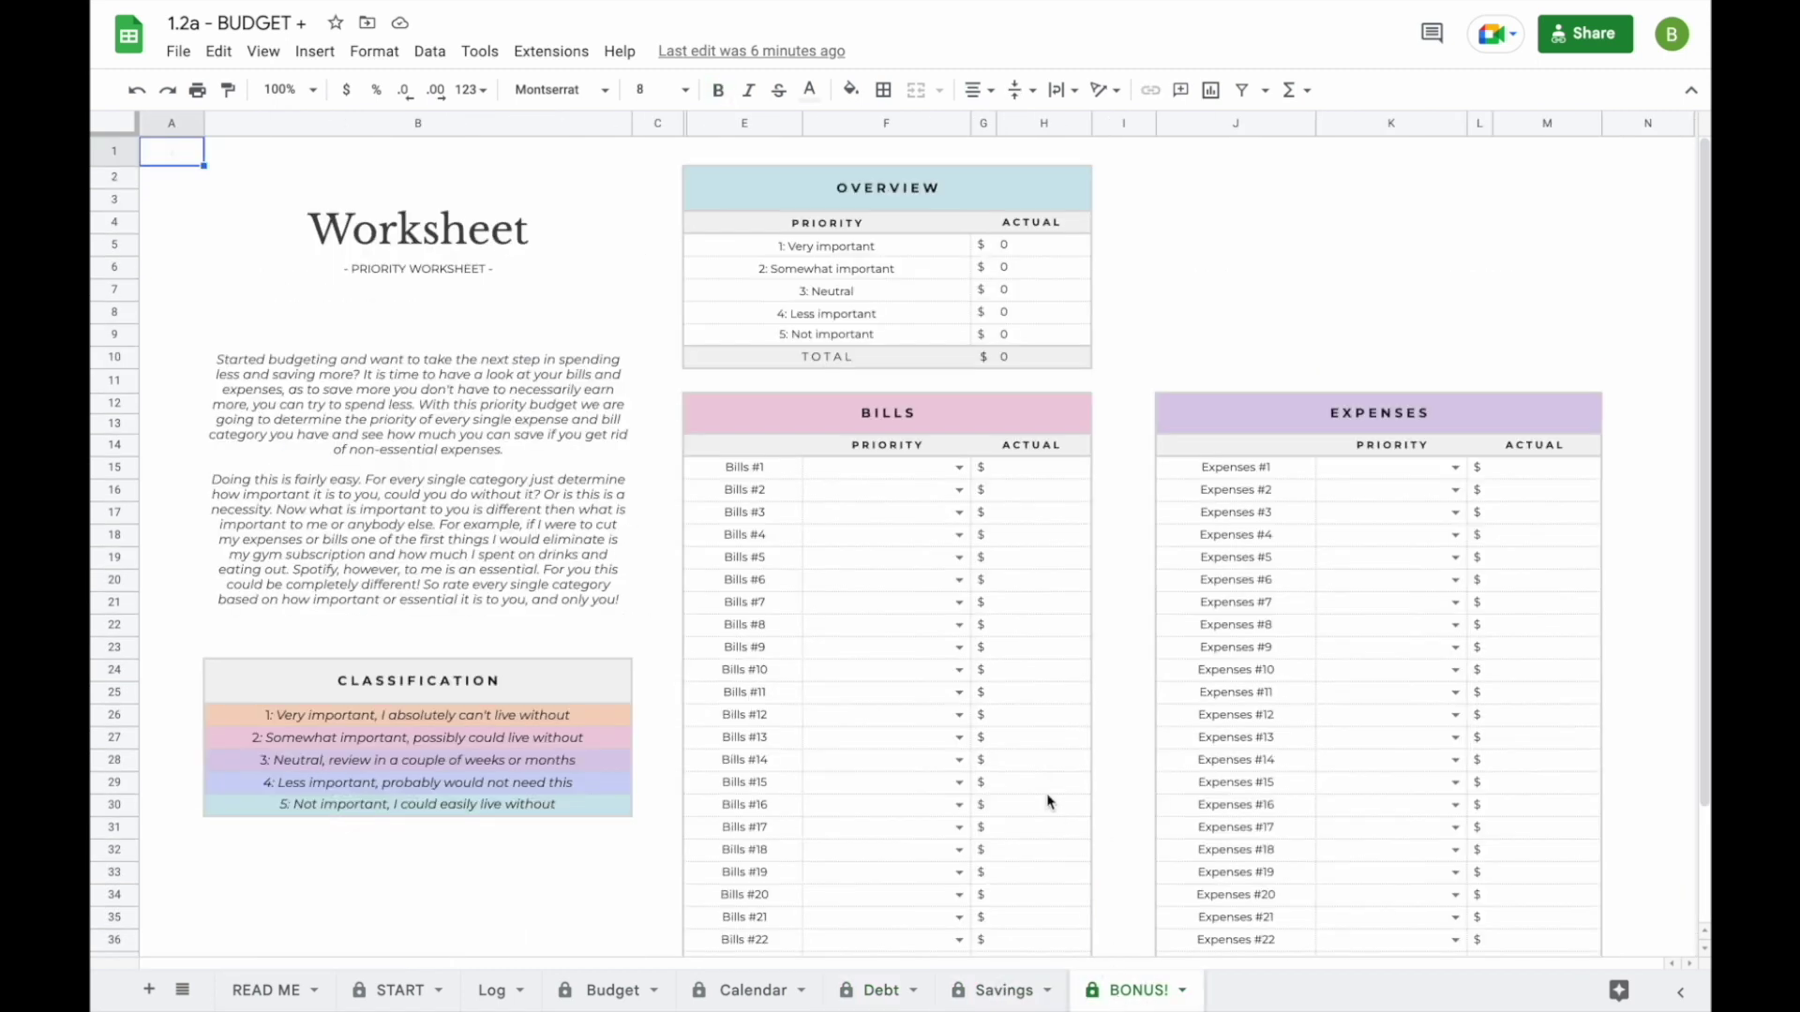
click(401, 990)
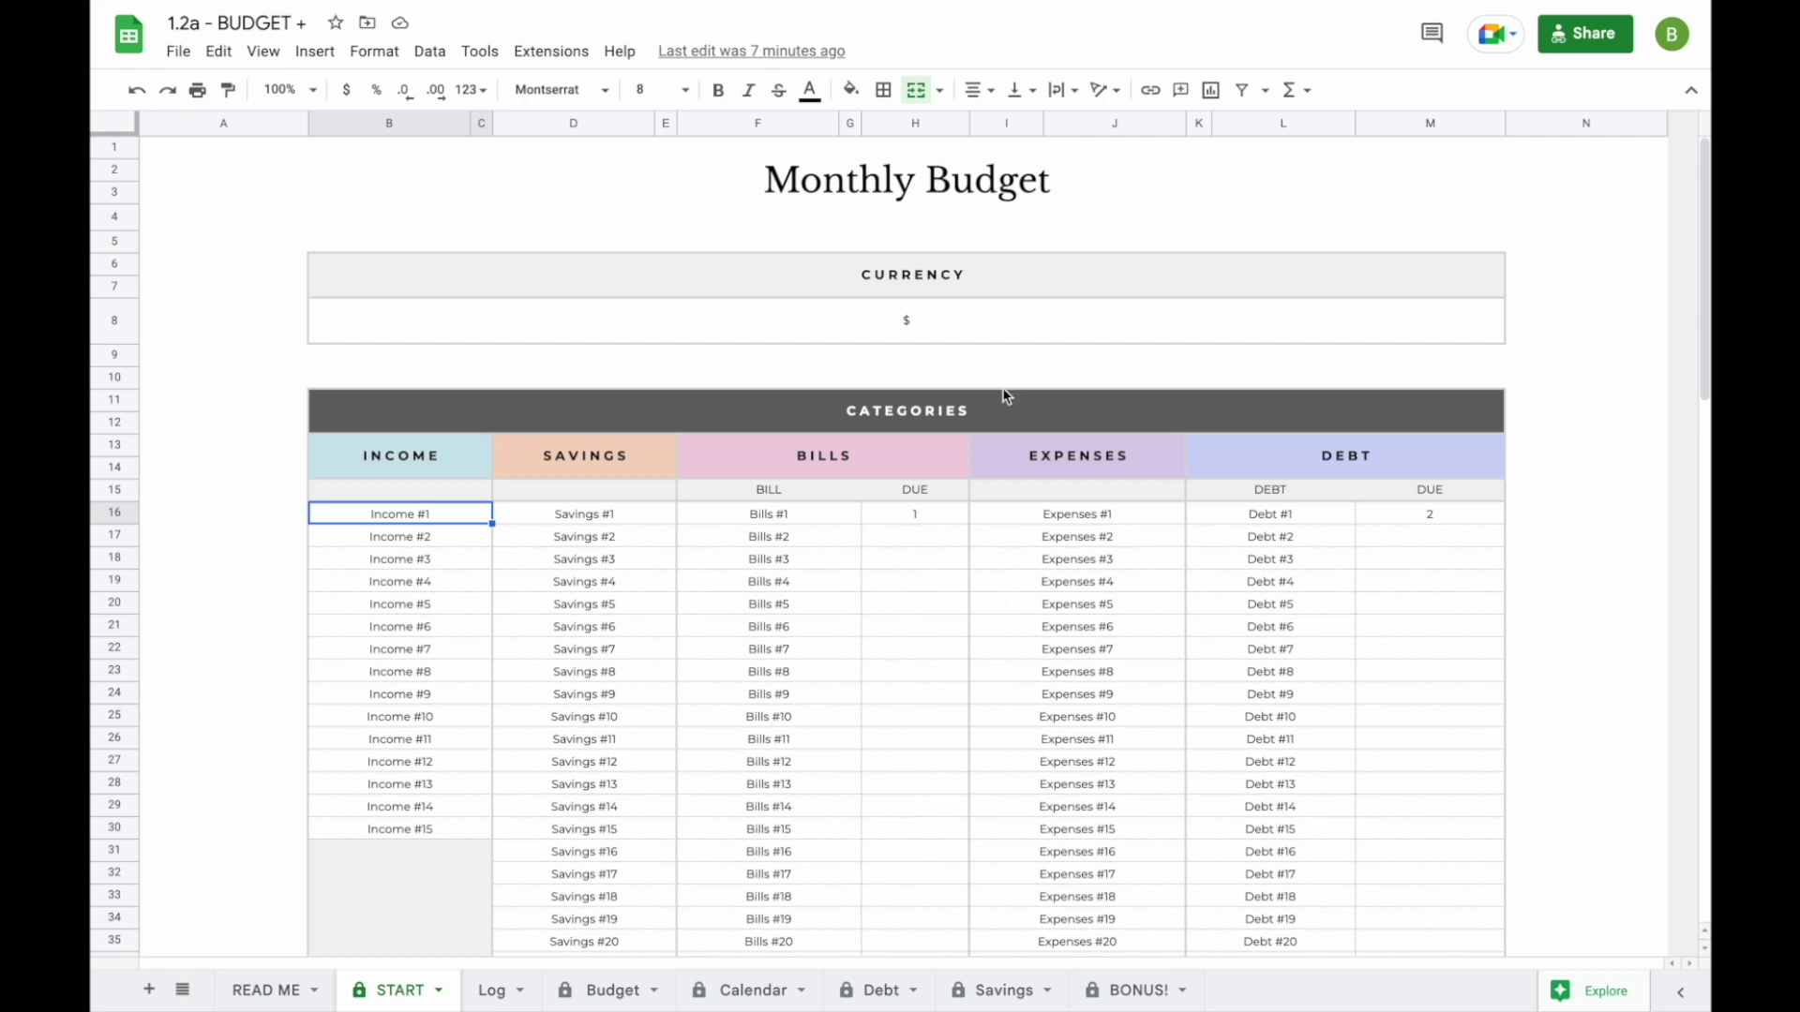
- Change the currency symbol on START from $ to € and check it on the Budget sheet
click(975, 335)
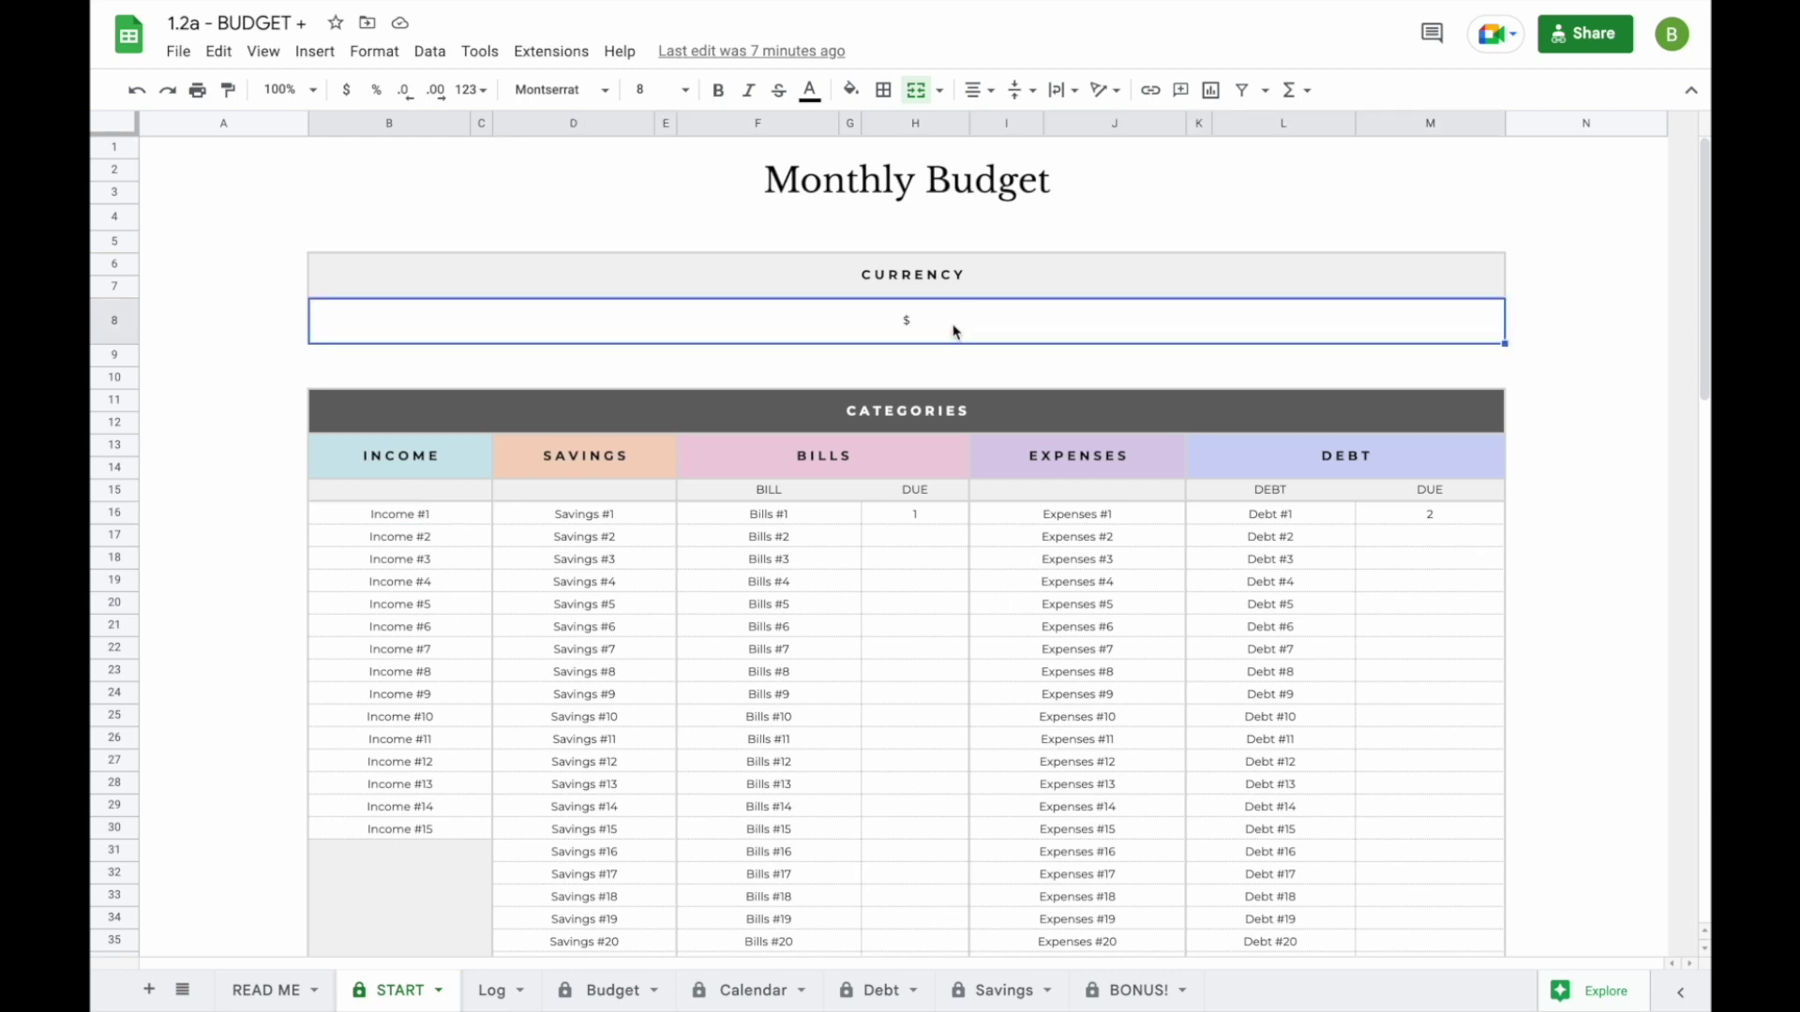
click(933, 326)
double_click(934, 327)
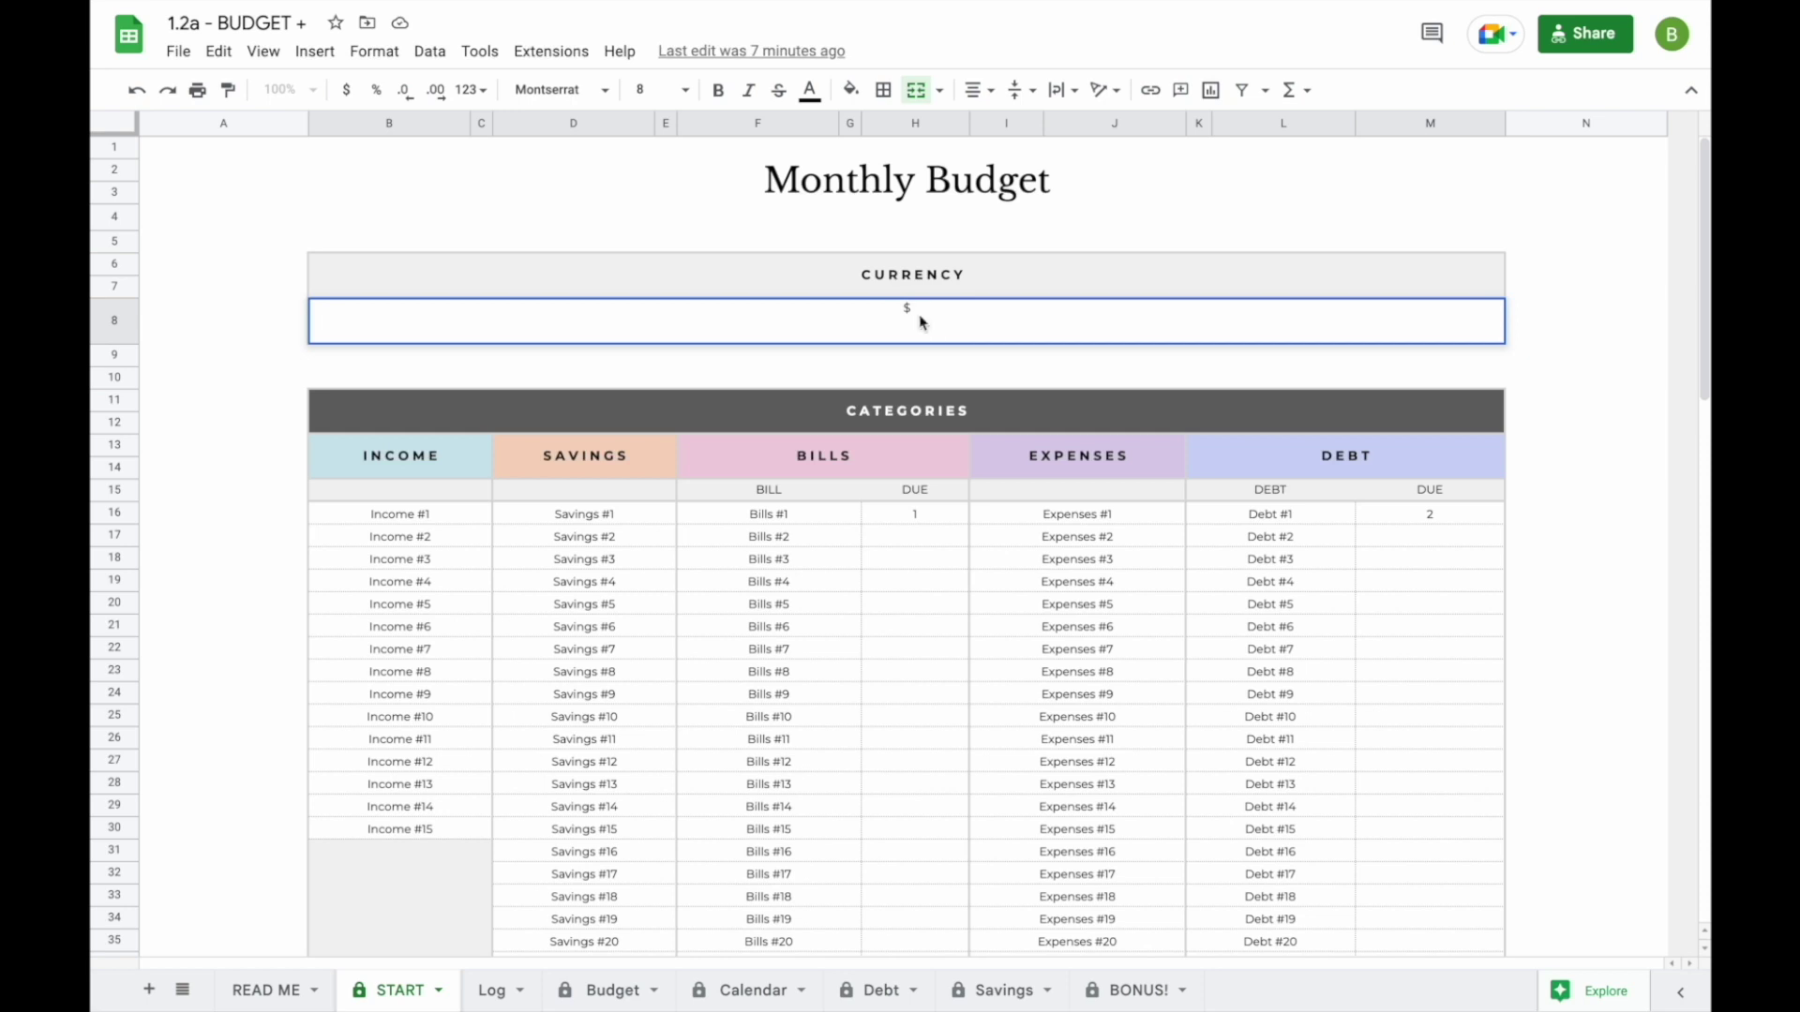
key(BackSpace)
text(€)
key(Return)
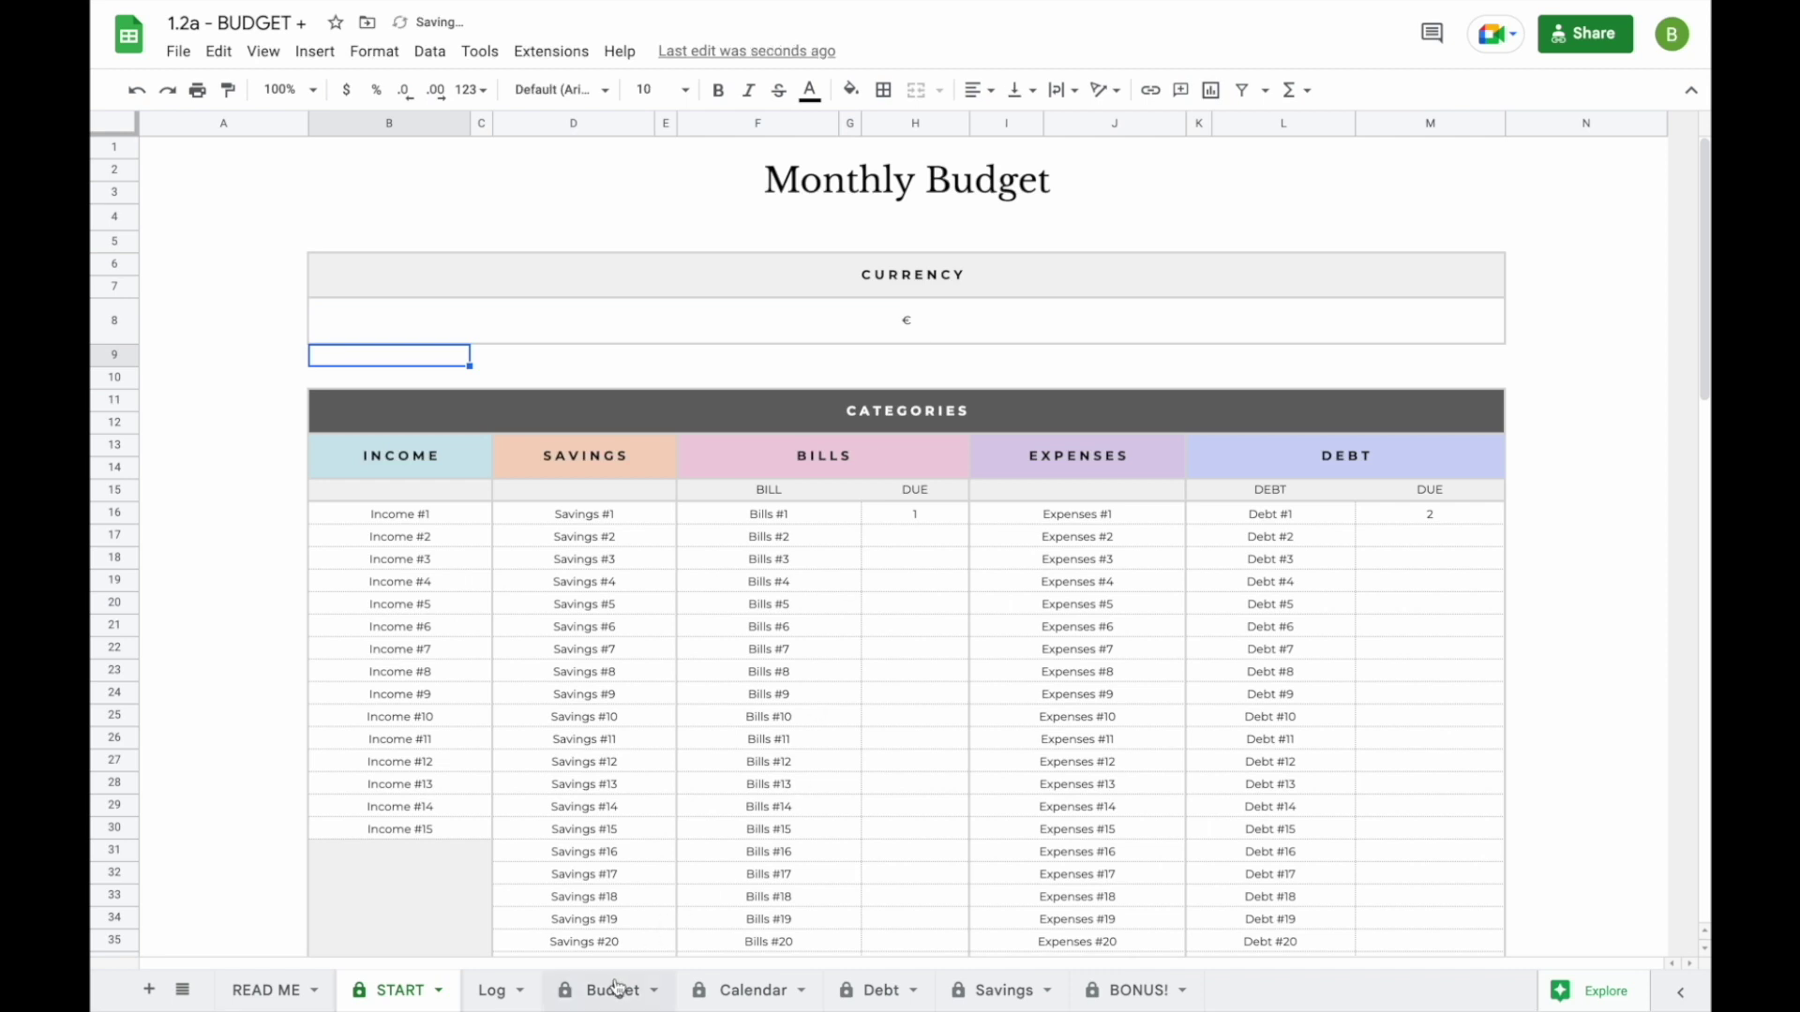
click(612, 991)
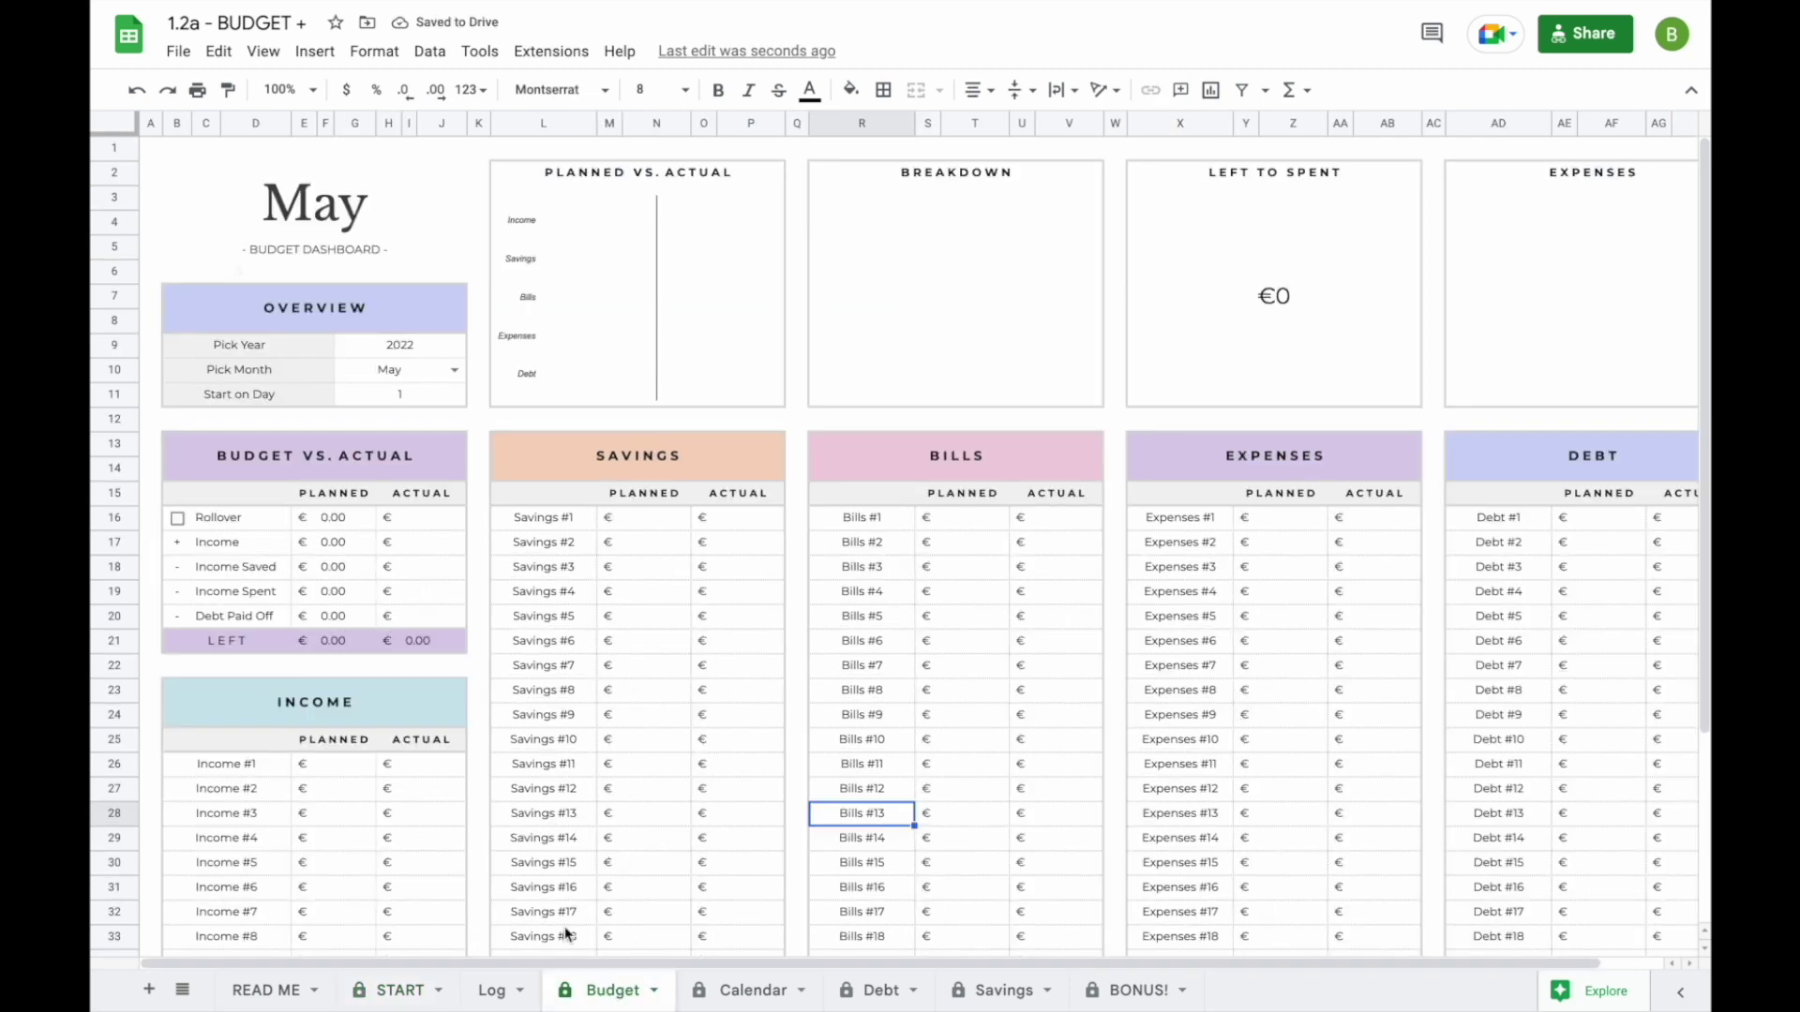
click(425, 985)
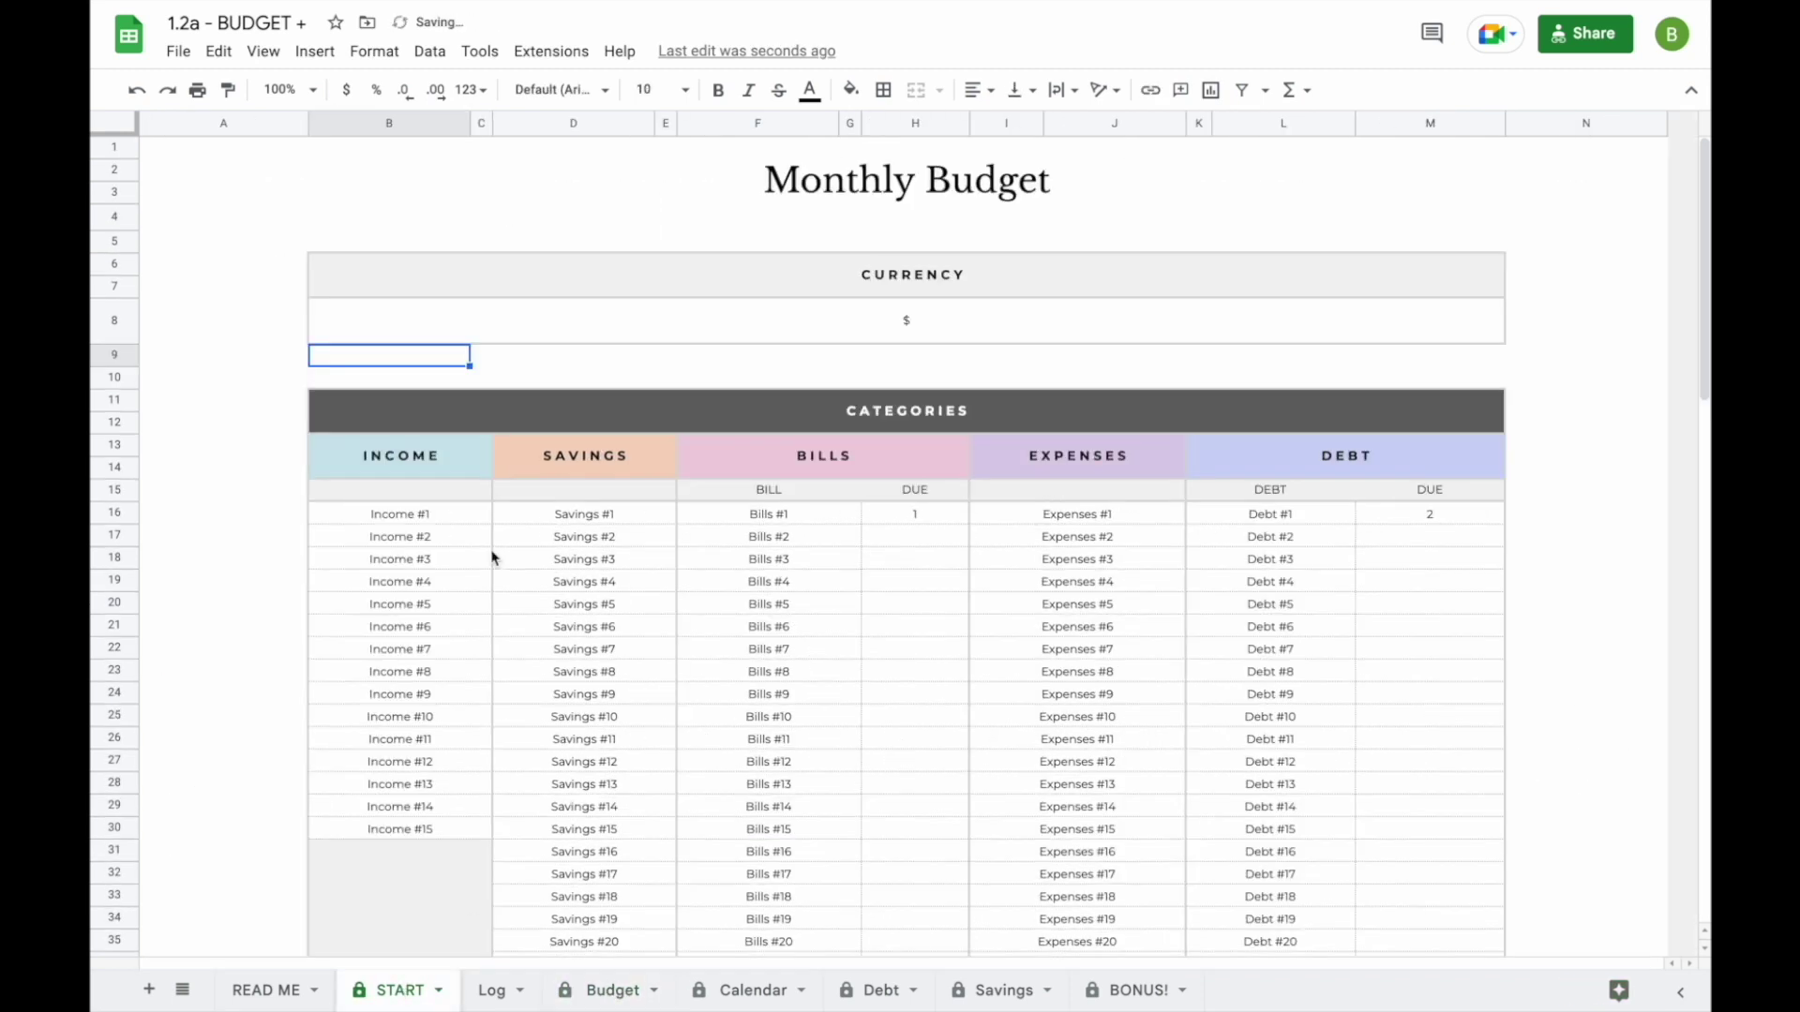
- Replace the Income #1 placeholder with Paychecks
scroll(491, 557, down, 3)
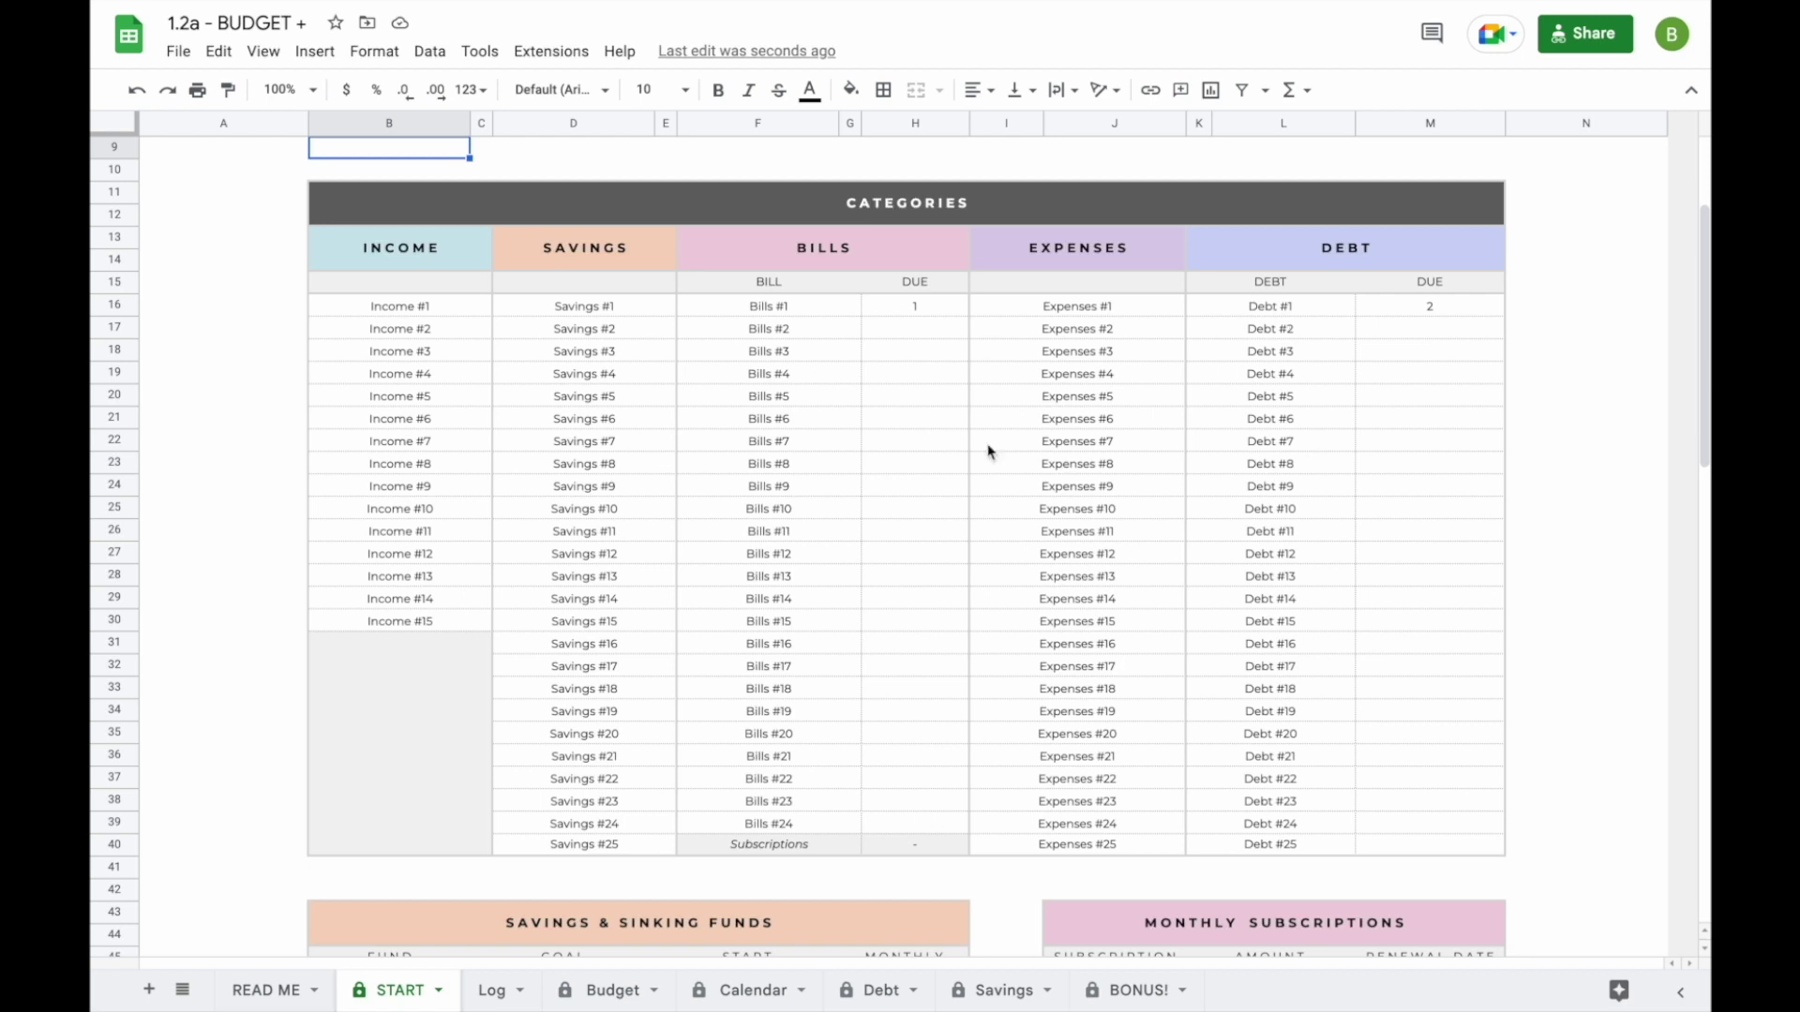
scroll(562, 651, up, 1)
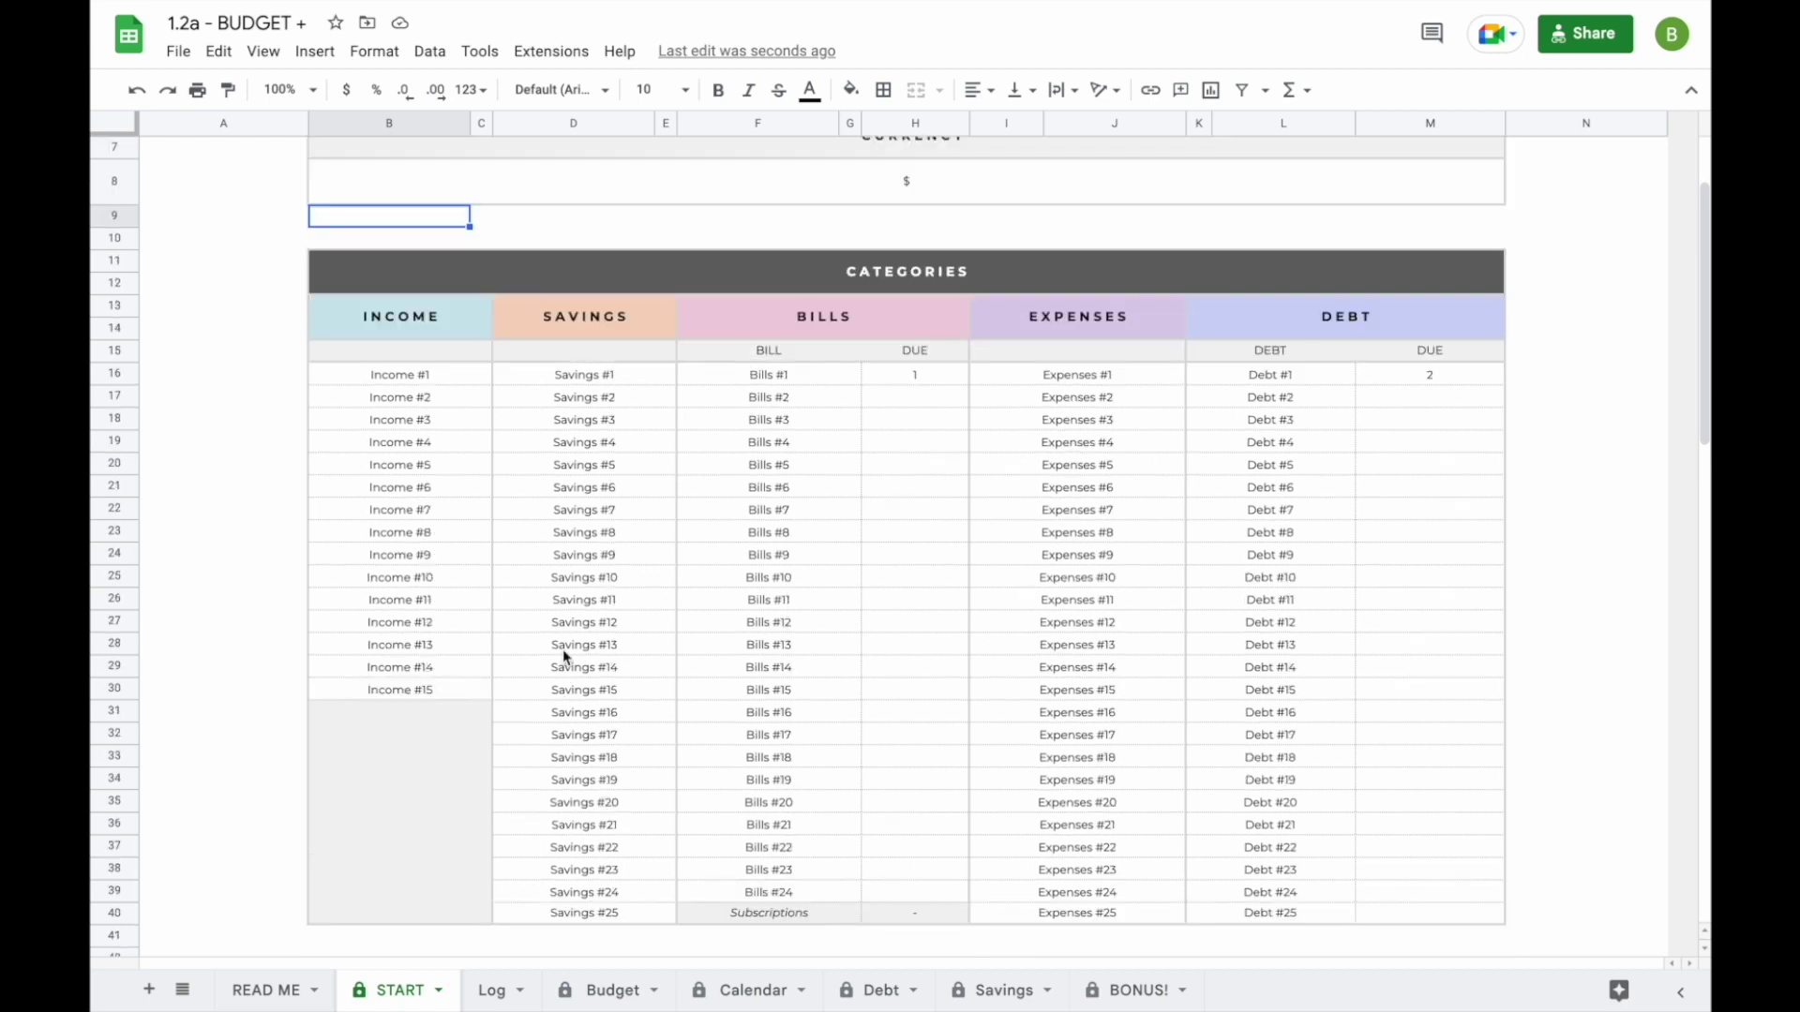
double_click(438, 378)
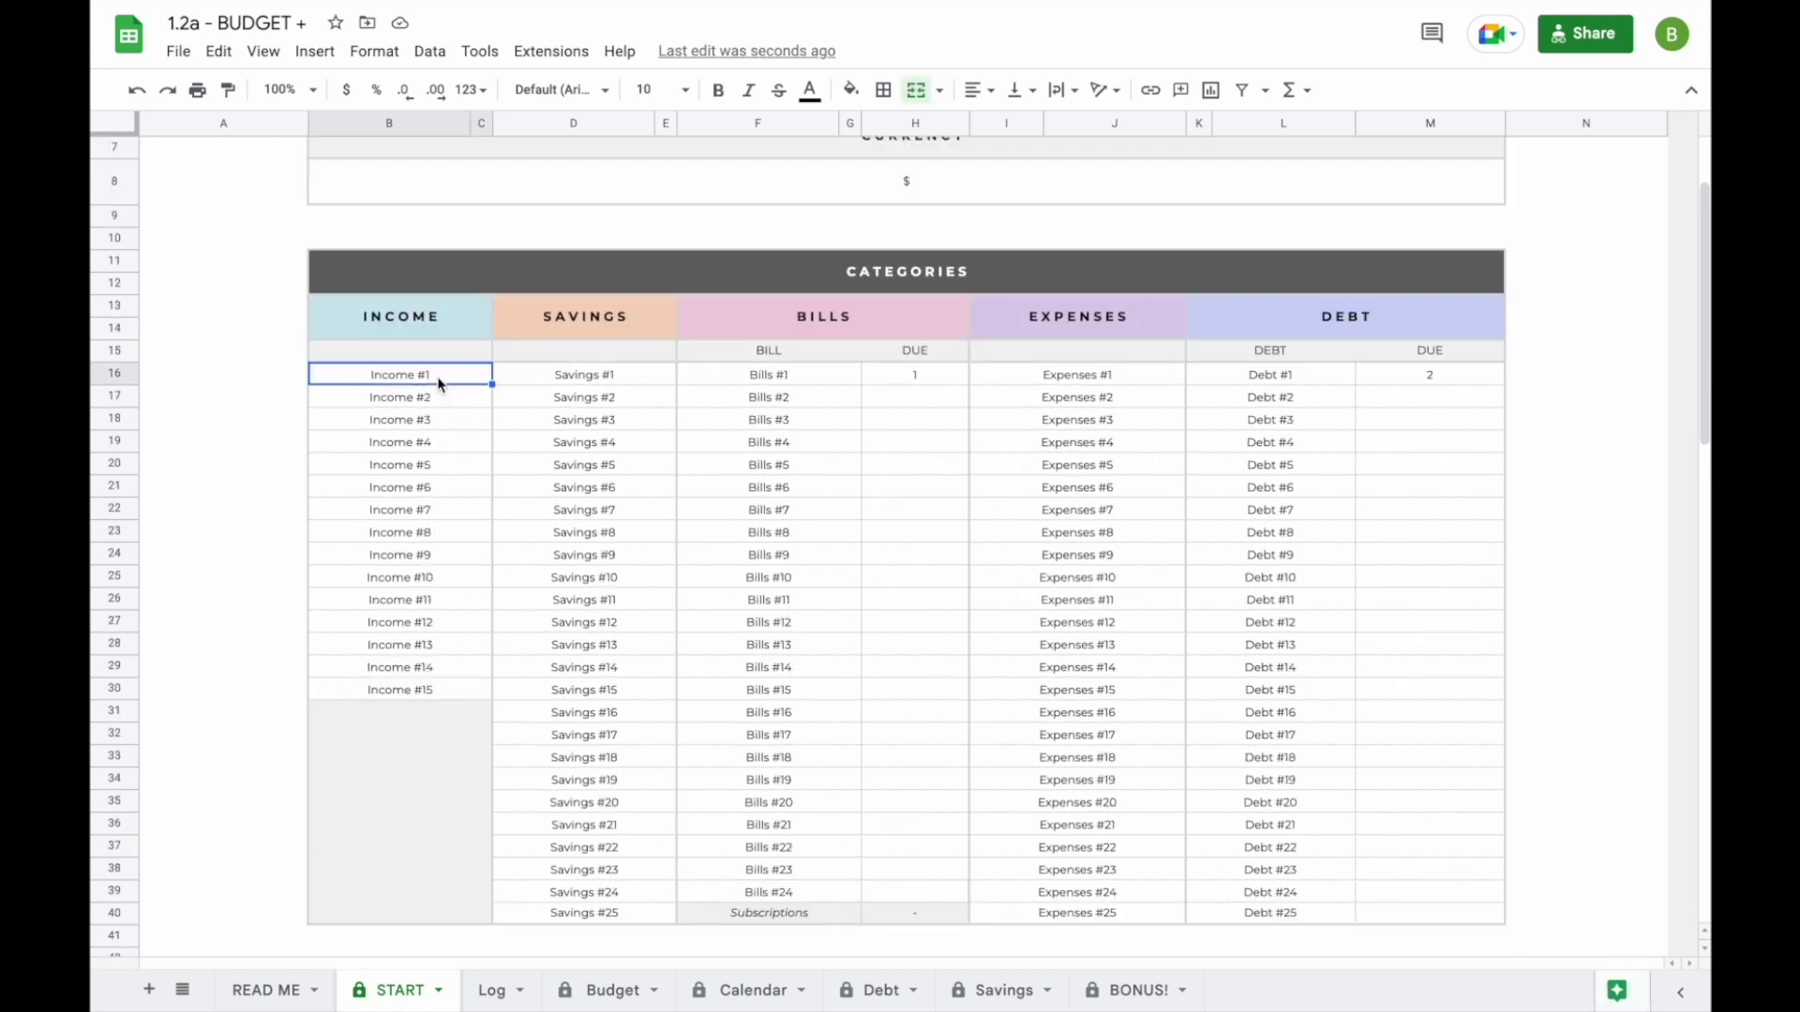
key(BackSpace)
key(BackSpace)
key(BackSpace)
key(BackSpace)
key(BackSpace)
key(BackSpace)
key(BackSpace)
key(BackSpace)
key(BackSpace)
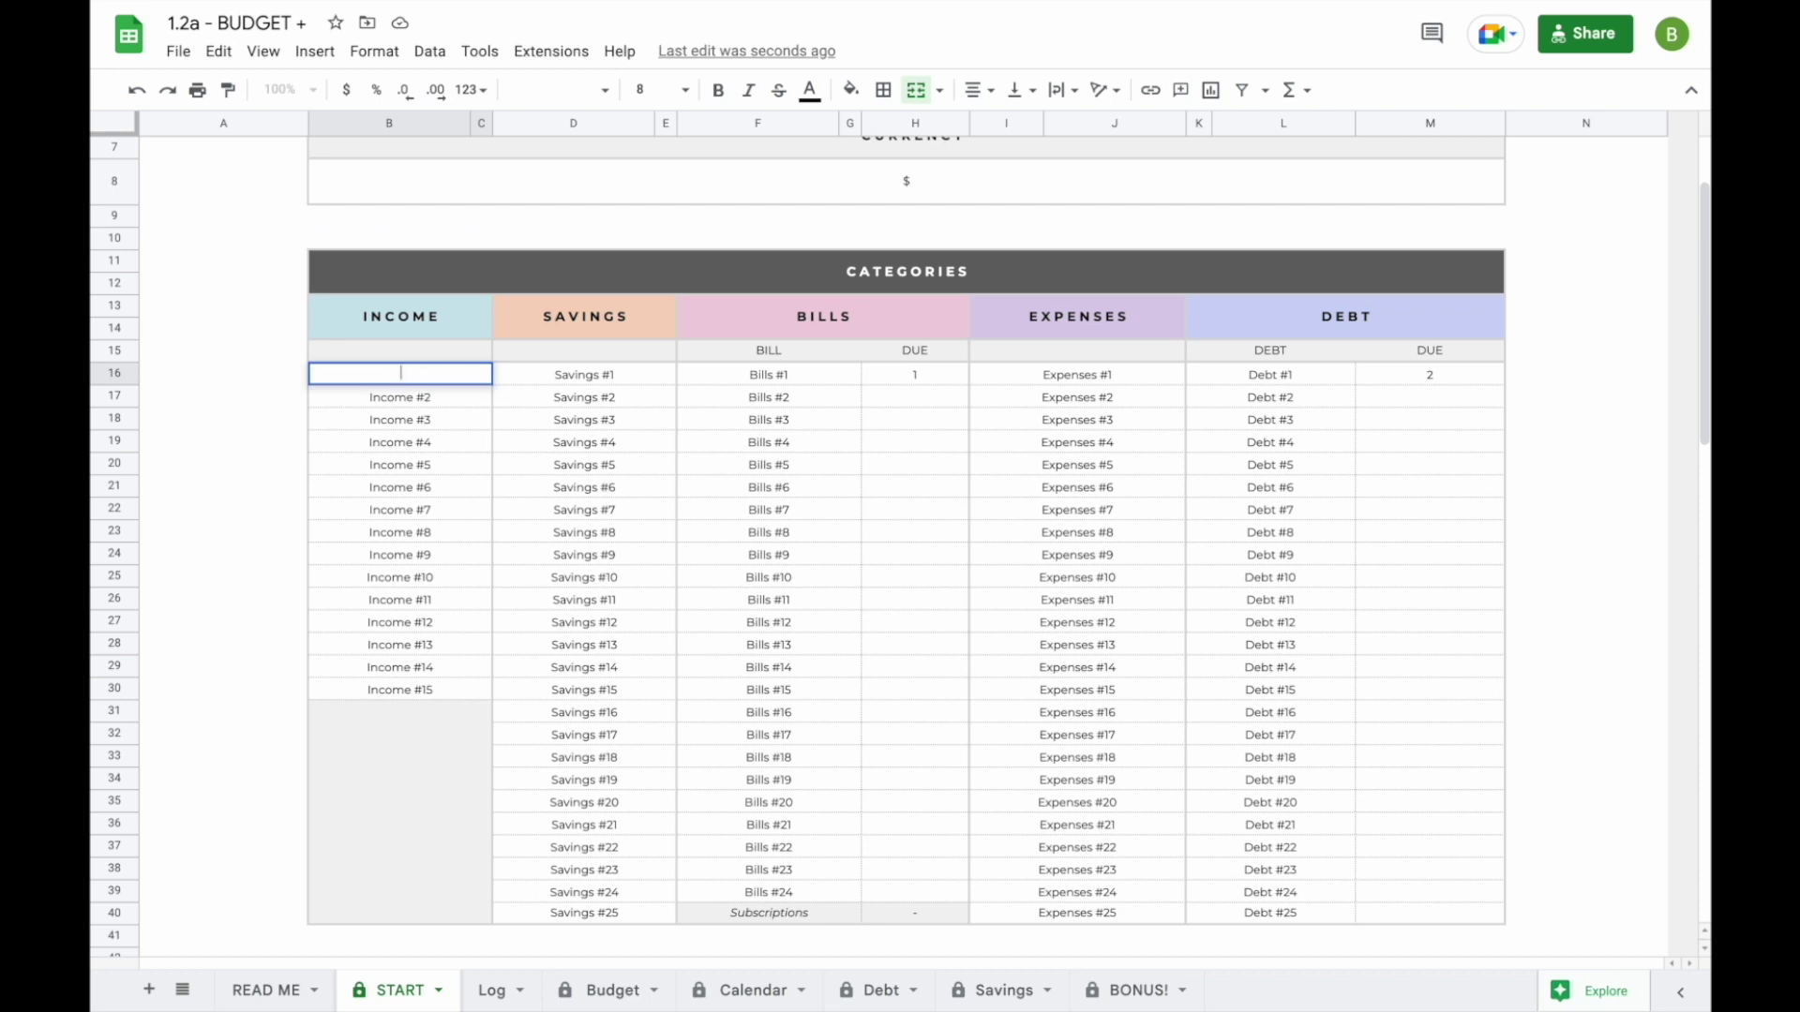
text(Paychecks)
key(Return)
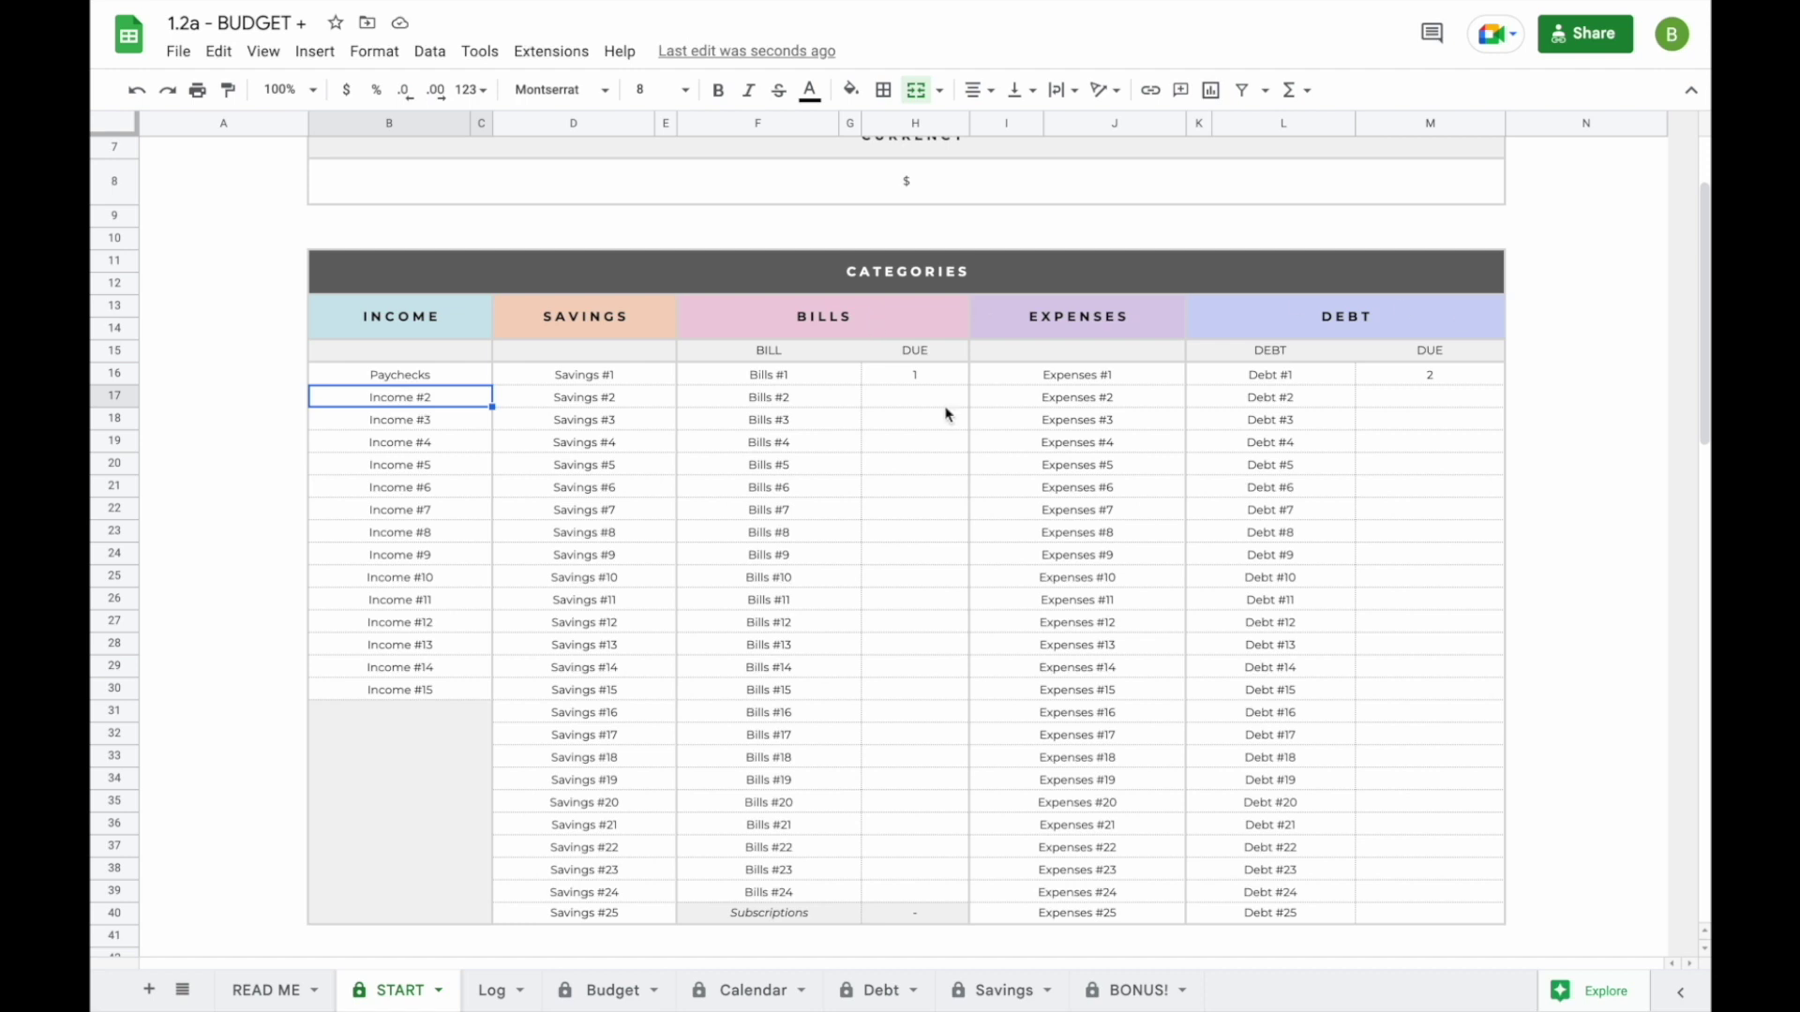
- Name the first bill Rent, then select the Income #2 through Income #15 placeholders
click(824, 383)
text(Rent)
key(Return)
click(945, 375)
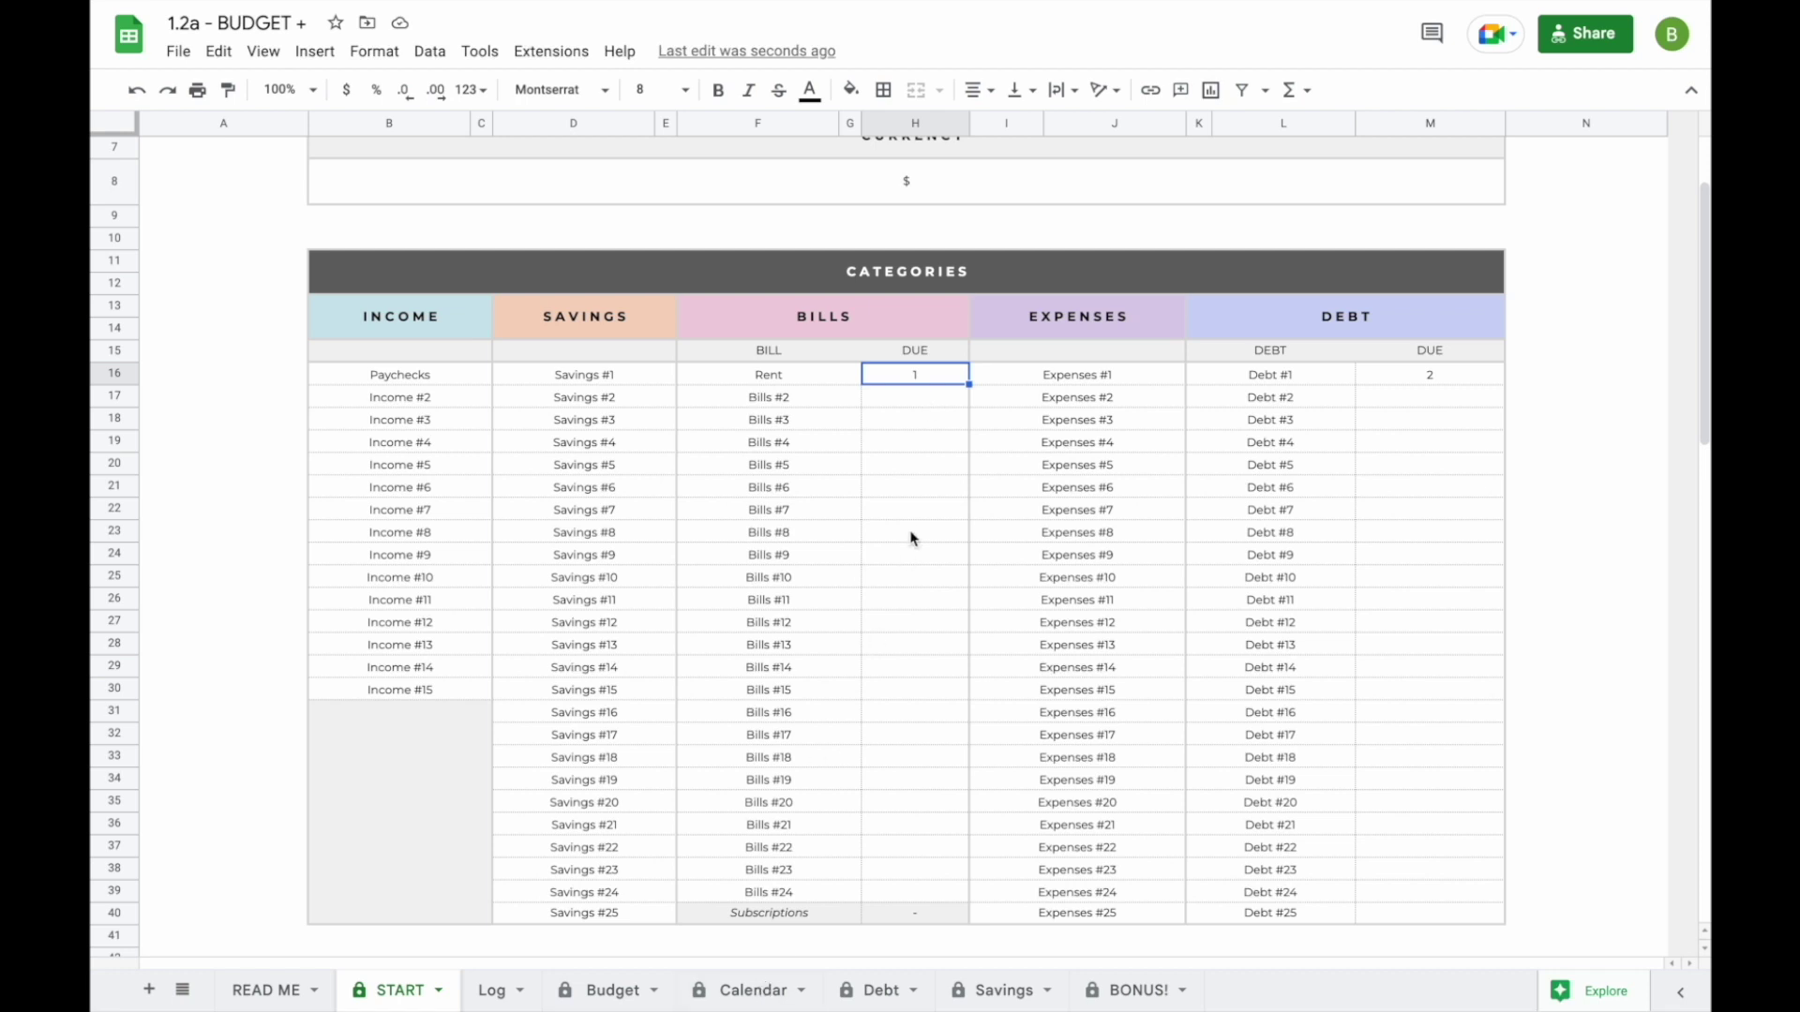
click(505, 506)
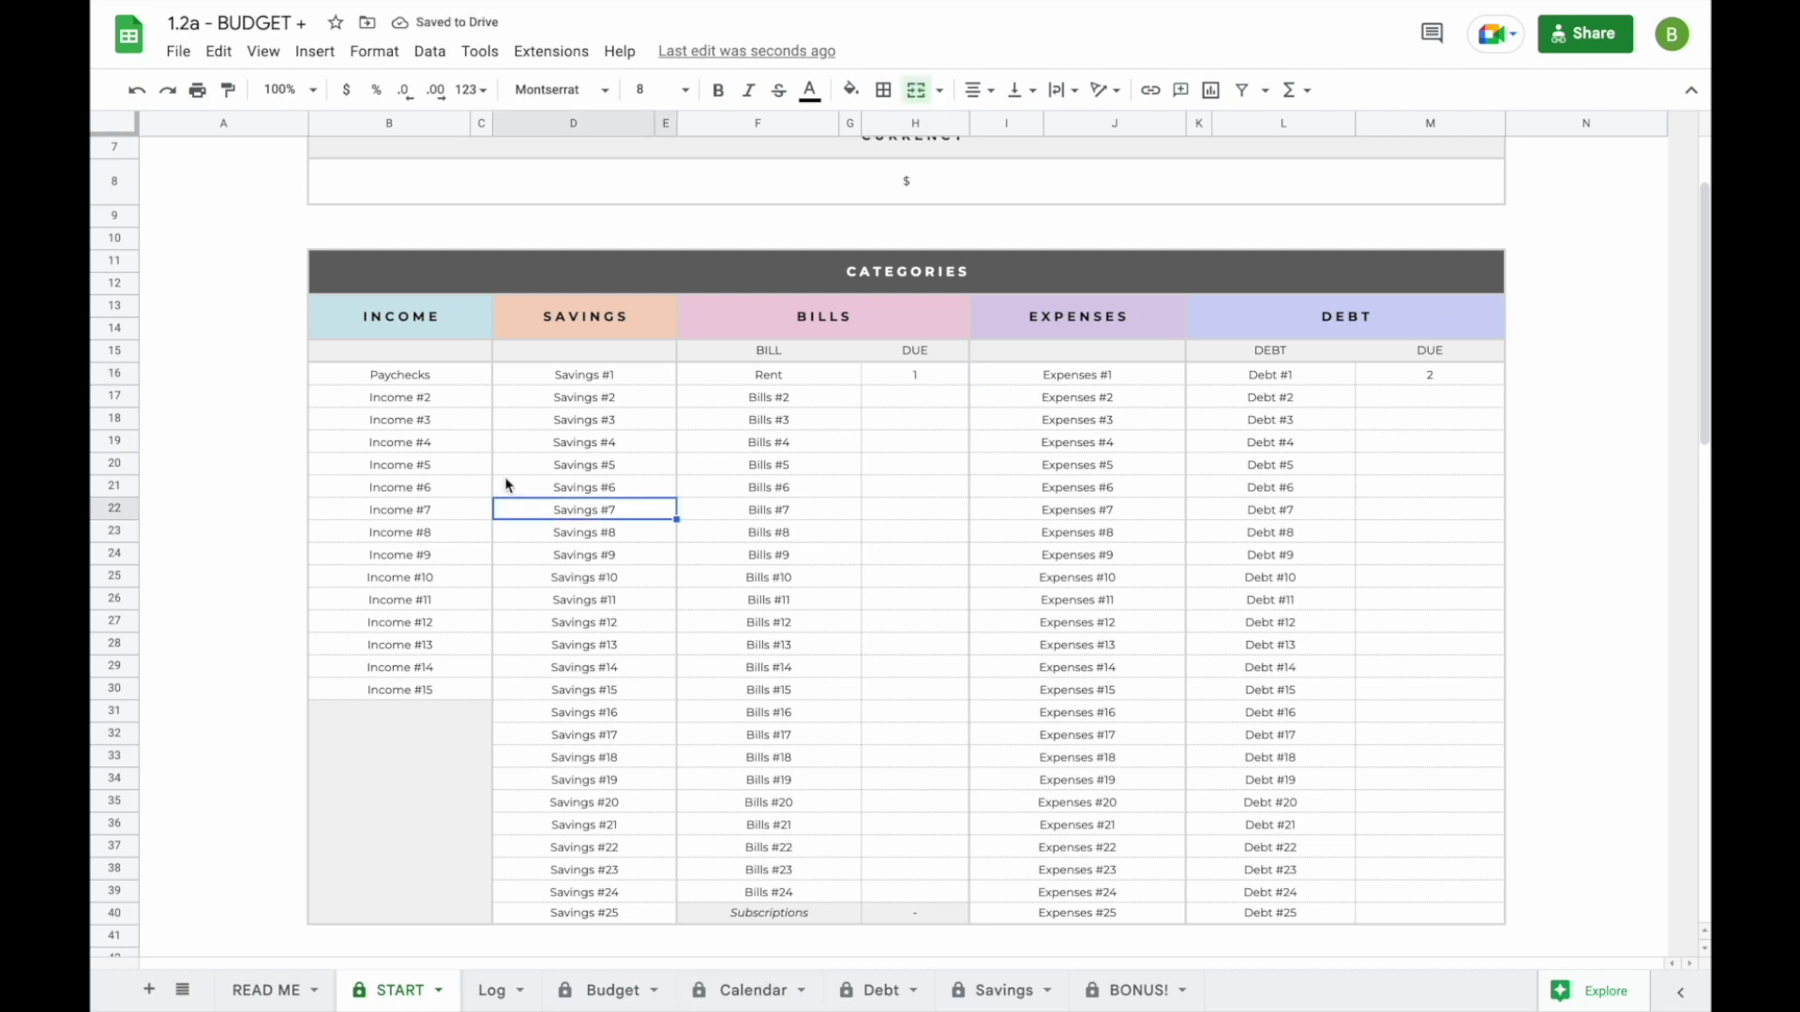
click(451, 406)
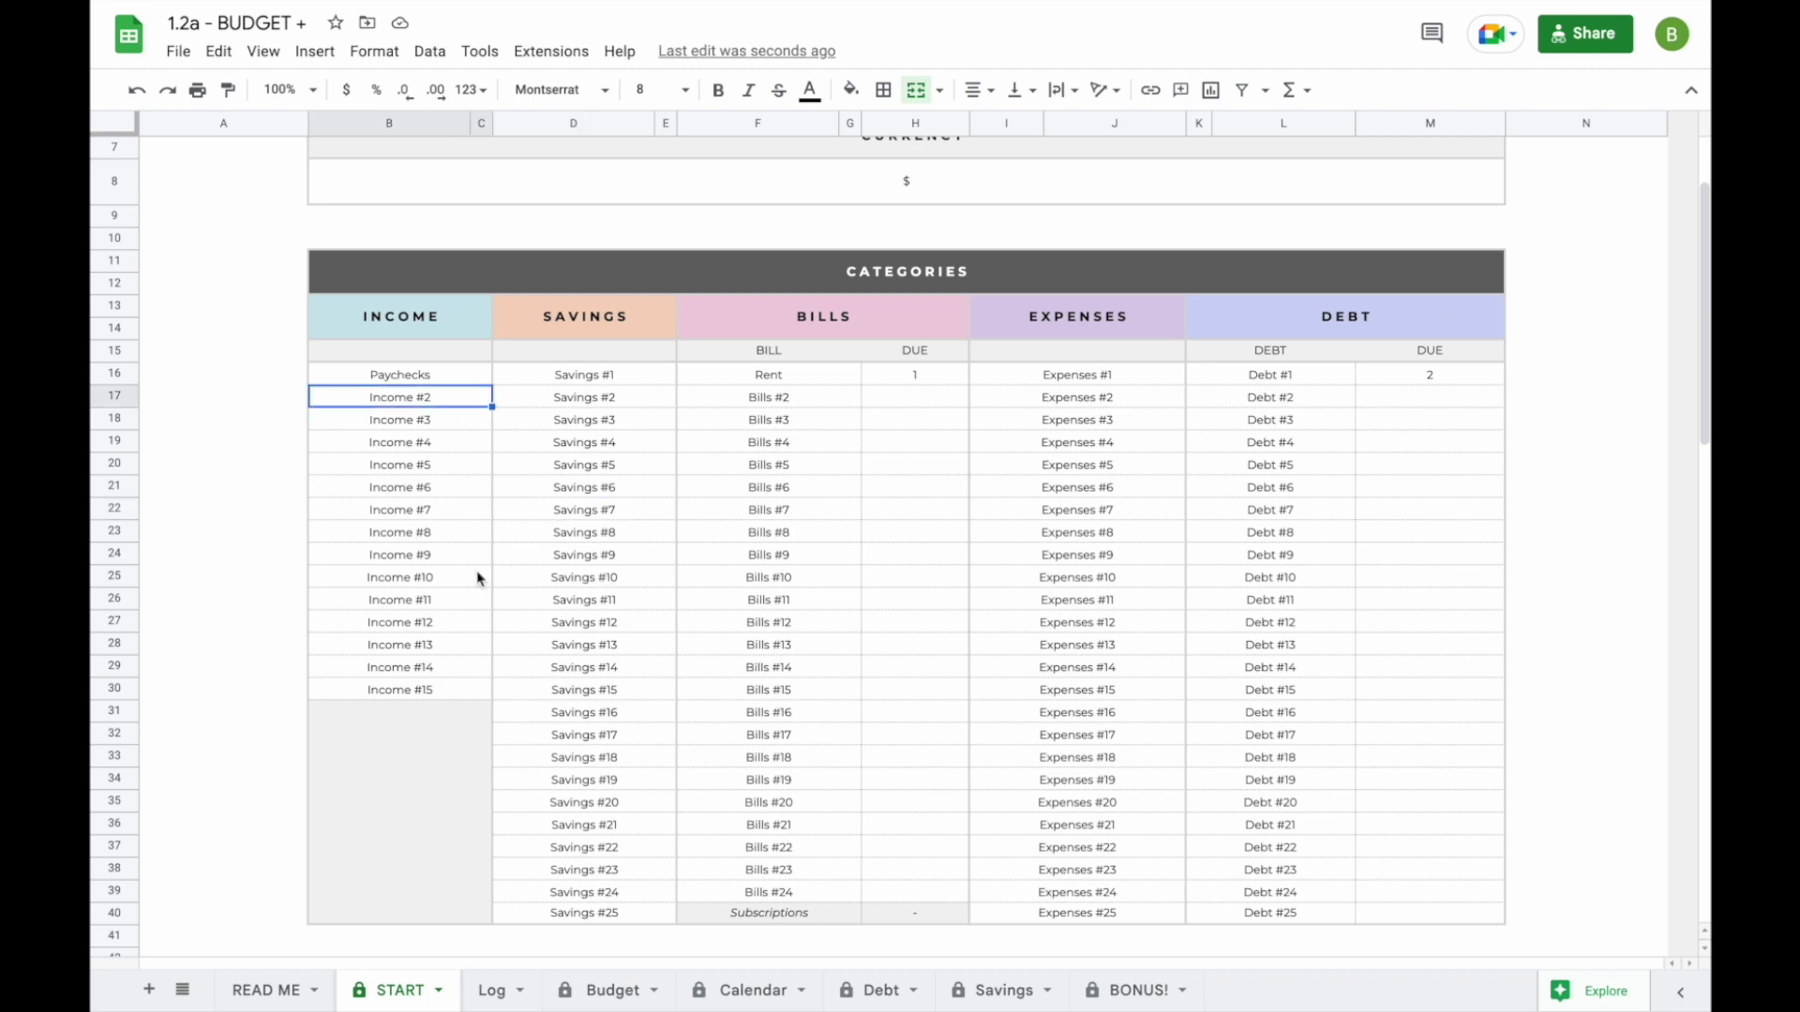
shift+click(451, 696)
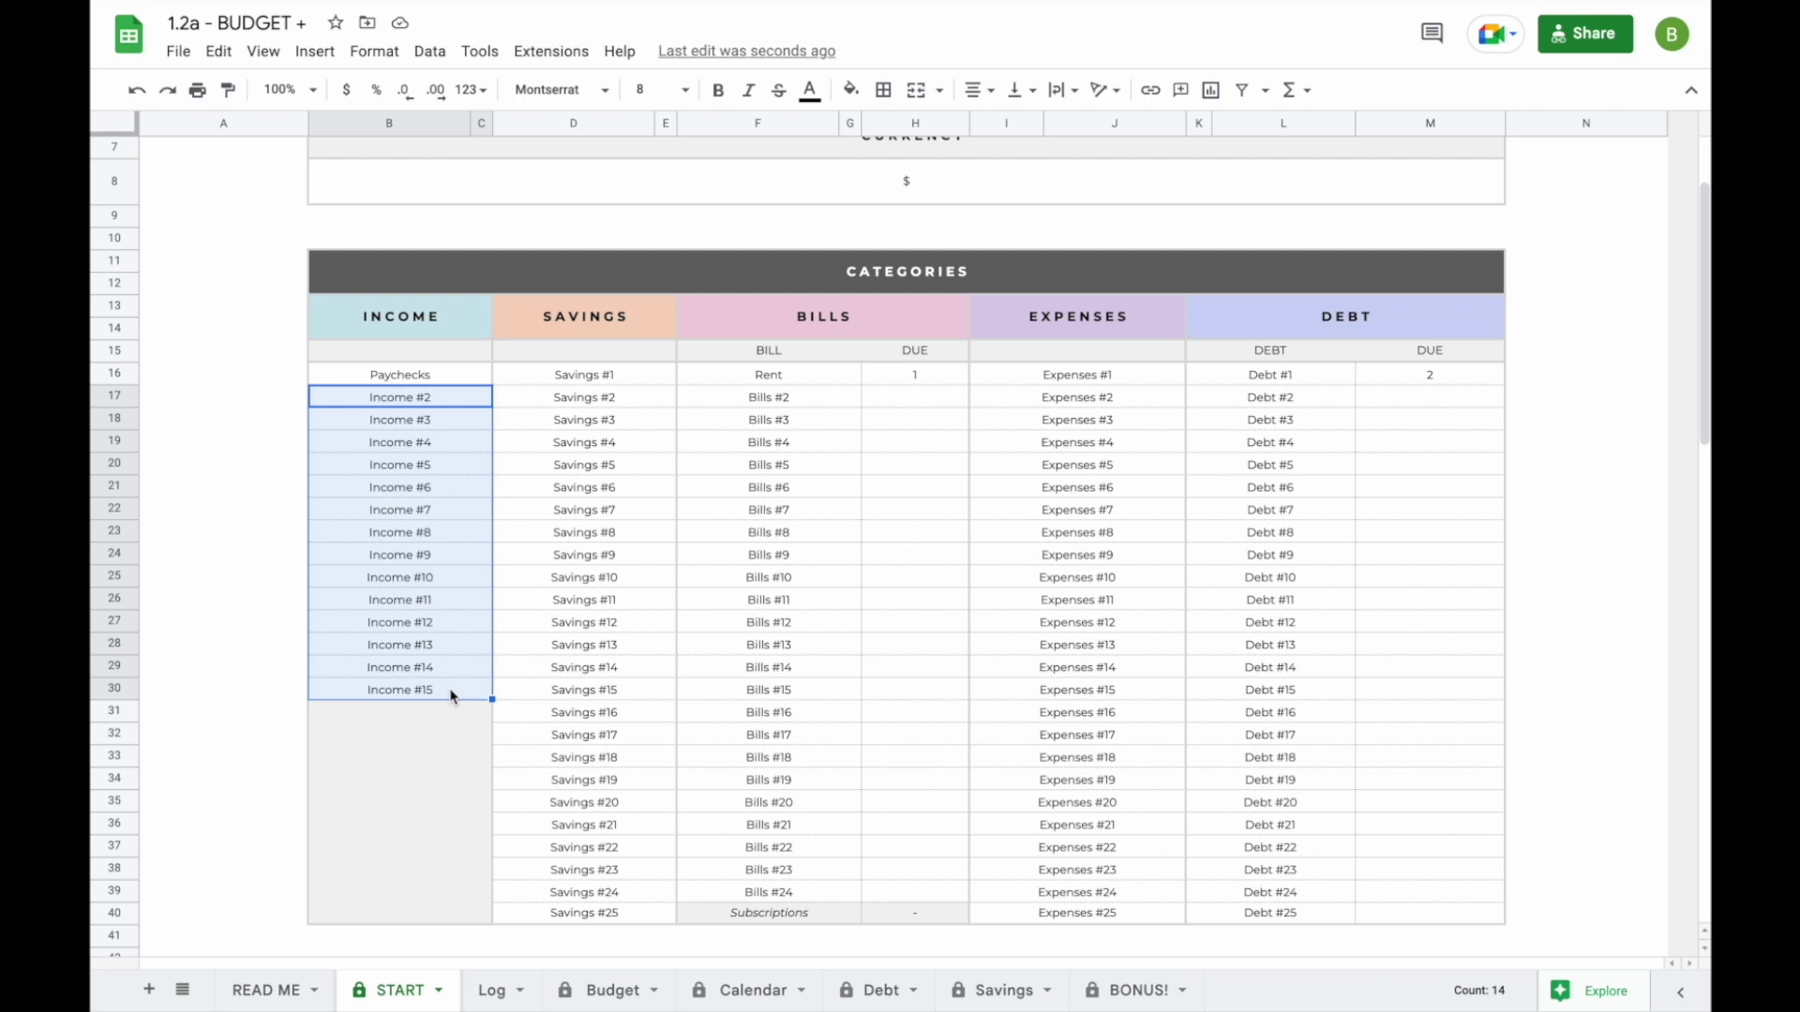
- Clear the remaining placeholder categories and enter Bonus and Gifts as income
key(Delete)
drag(584, 375, 1271, 913)
key(Delete)
click(400, 398)
text(Bonus Gifts)
- Add savings Holidays, Vacation, Car, Wedding; bills Water, Electricity, Gym, Internet; expenses Groceries, Fuel, Food & Drinks, Transport
click(584, 375)
text(Holidays Vacation Car Wedding)
click(743, 401)
text(Water Electricity Gym Internet)
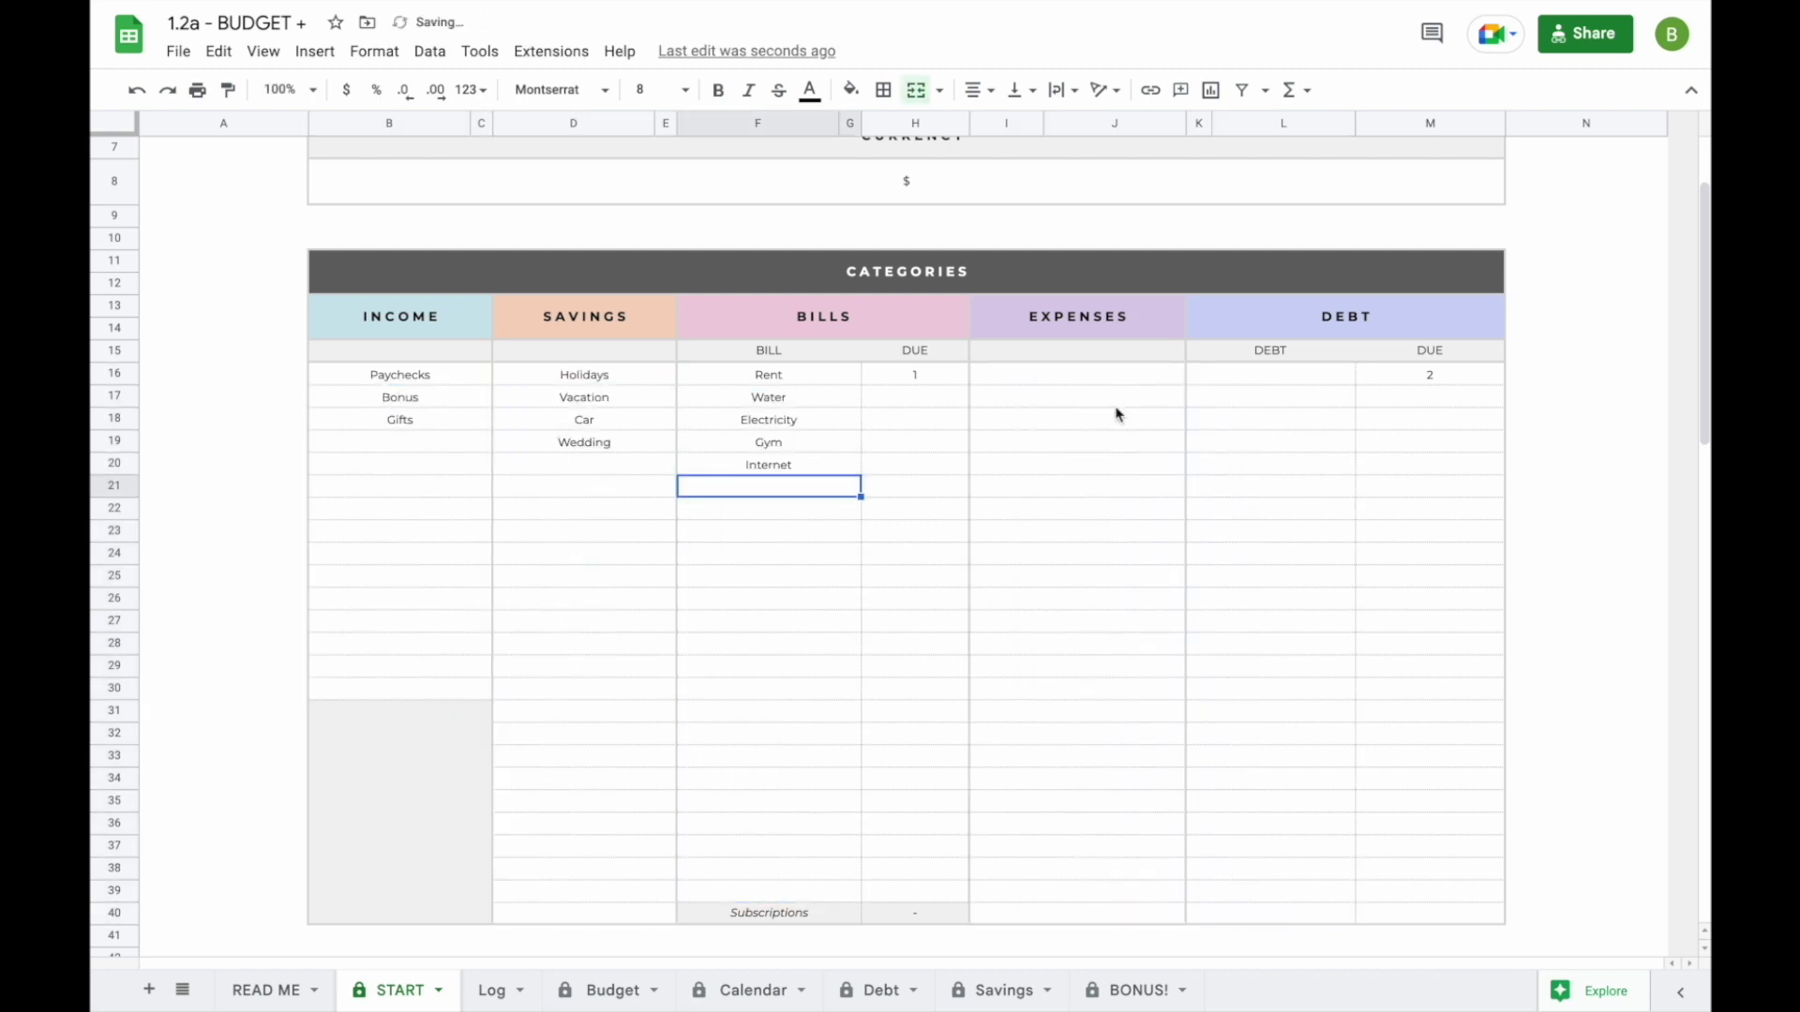
click(1077, 375)
text(Groceries Fuel Food & Drinks Transport)
- Fill debts Credit Card #1–#5 and enter bill due days 3, 3, 5, 17 and debt due days 2, 7, 8, 9
click(1270, 375)
text(Credit Card #1)
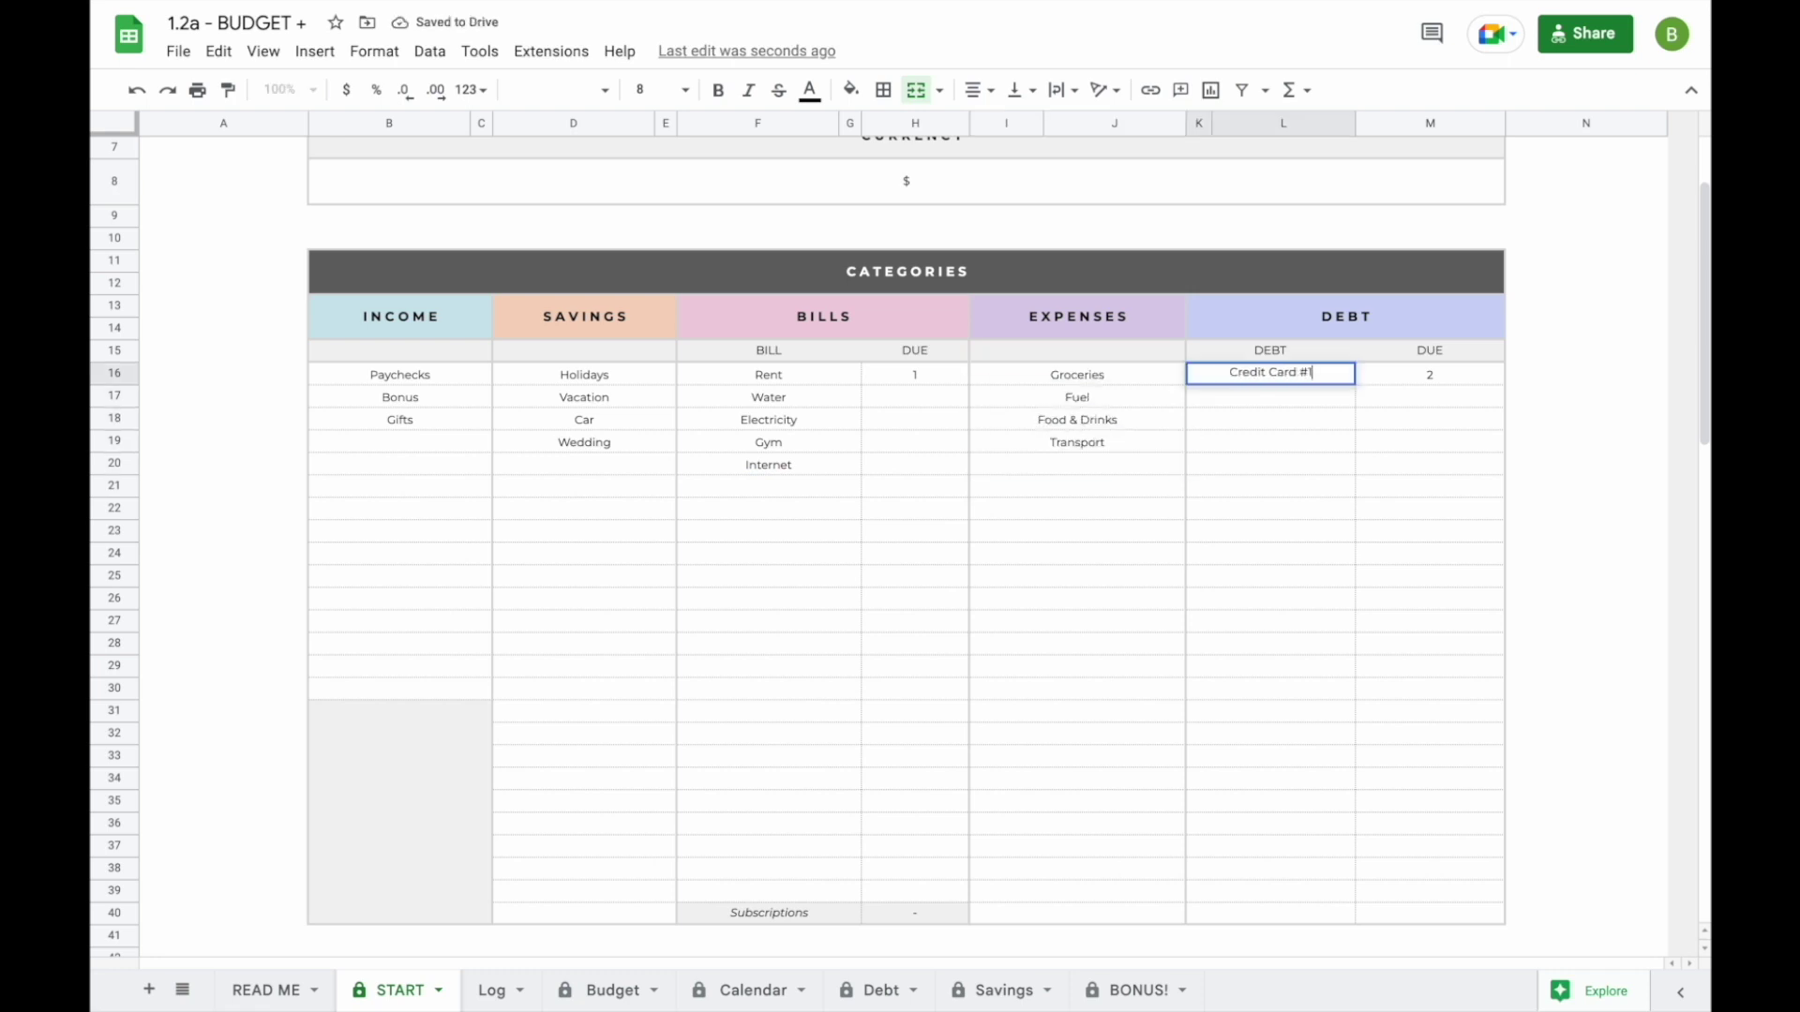
key(Return)
click(1270, 375)
drag(1354, 384, 1355, 474)
click(915, 398)
text(3 3 5 17)
click(1430, 397)
text(2 7 8 9)
key(Return)
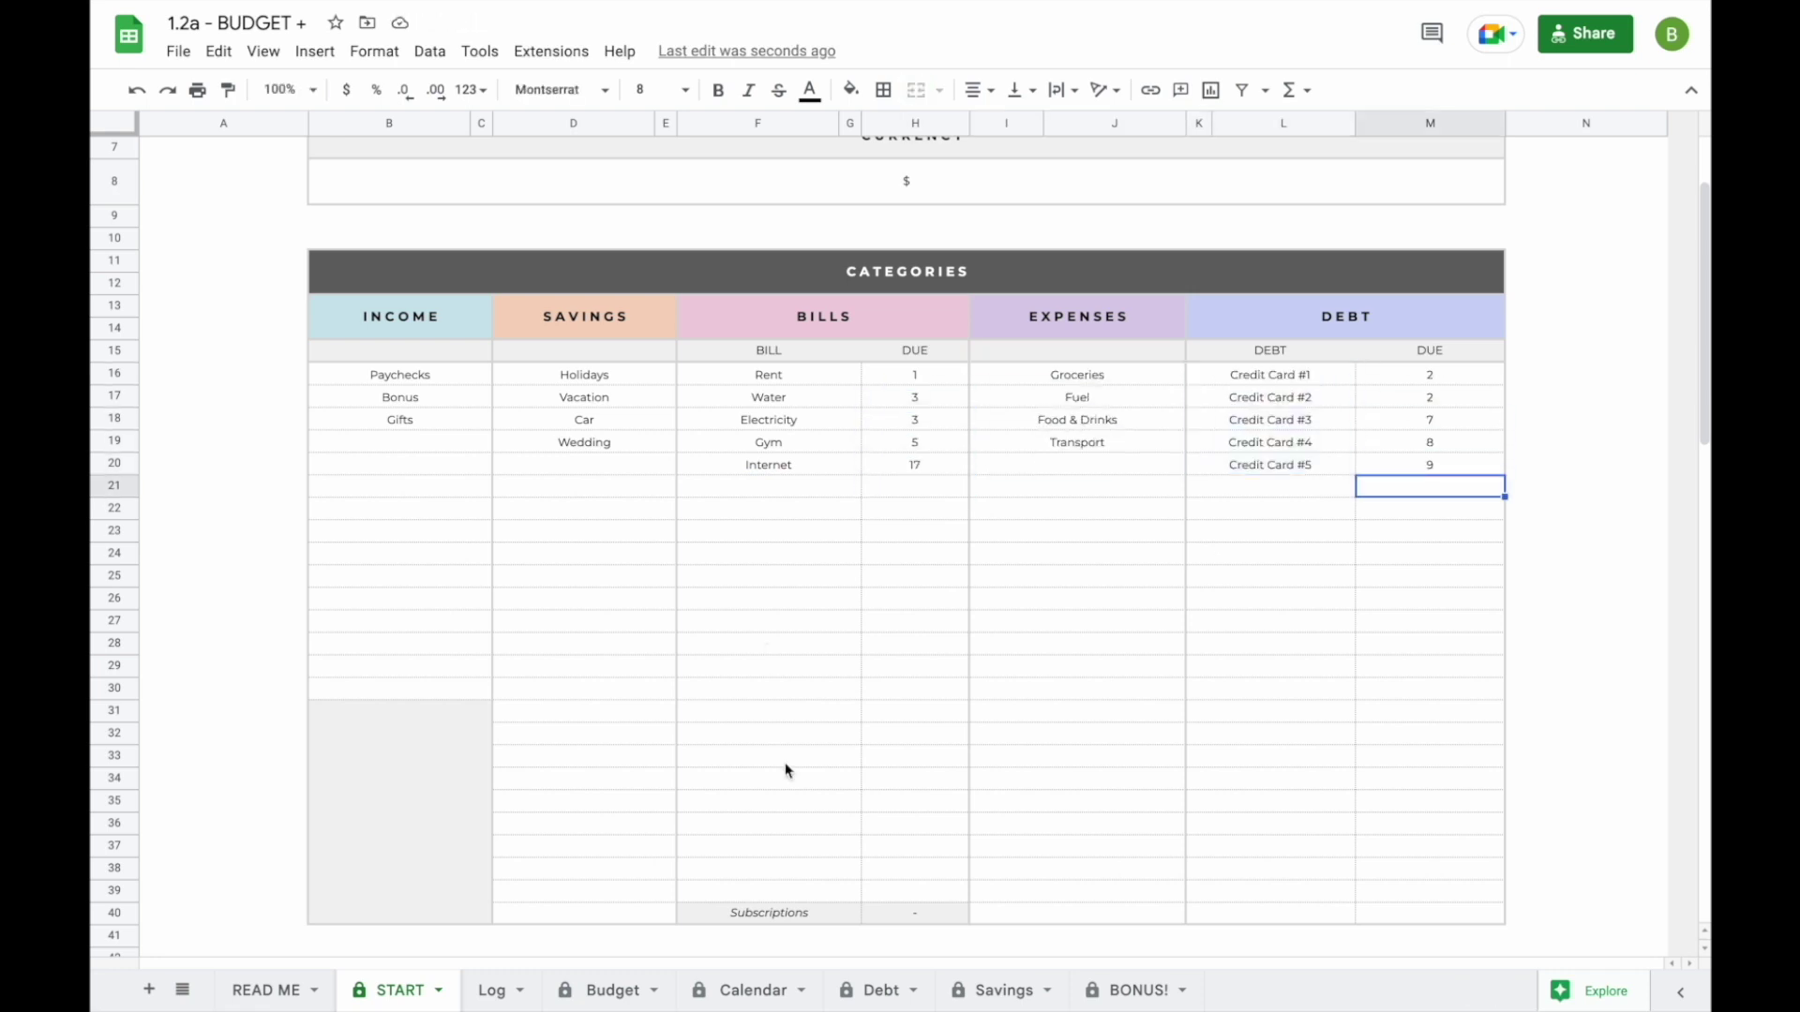
- Check the Budget, then set the first two Log transactions' subcategories to Paychecks and Vacation
click(614, 991)
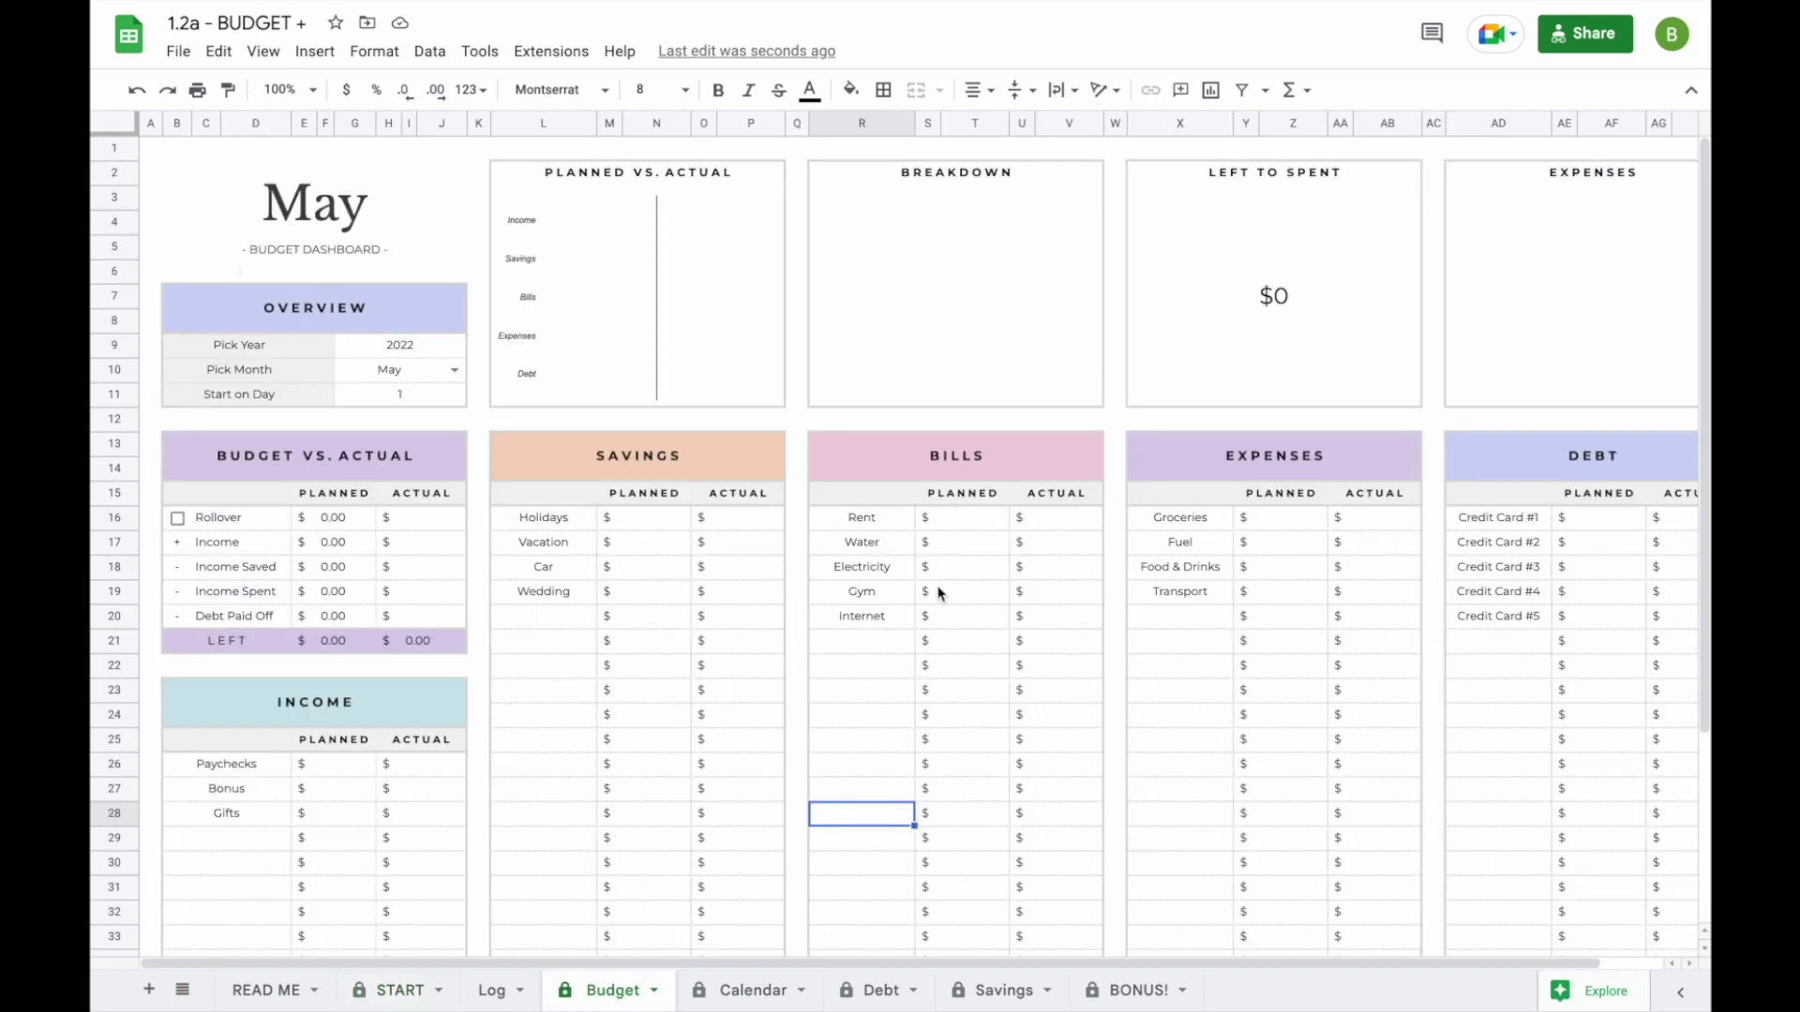
click(492, 990)
click(617, 240)
click(591, 272)
click(618, 269)
click(595, 330)
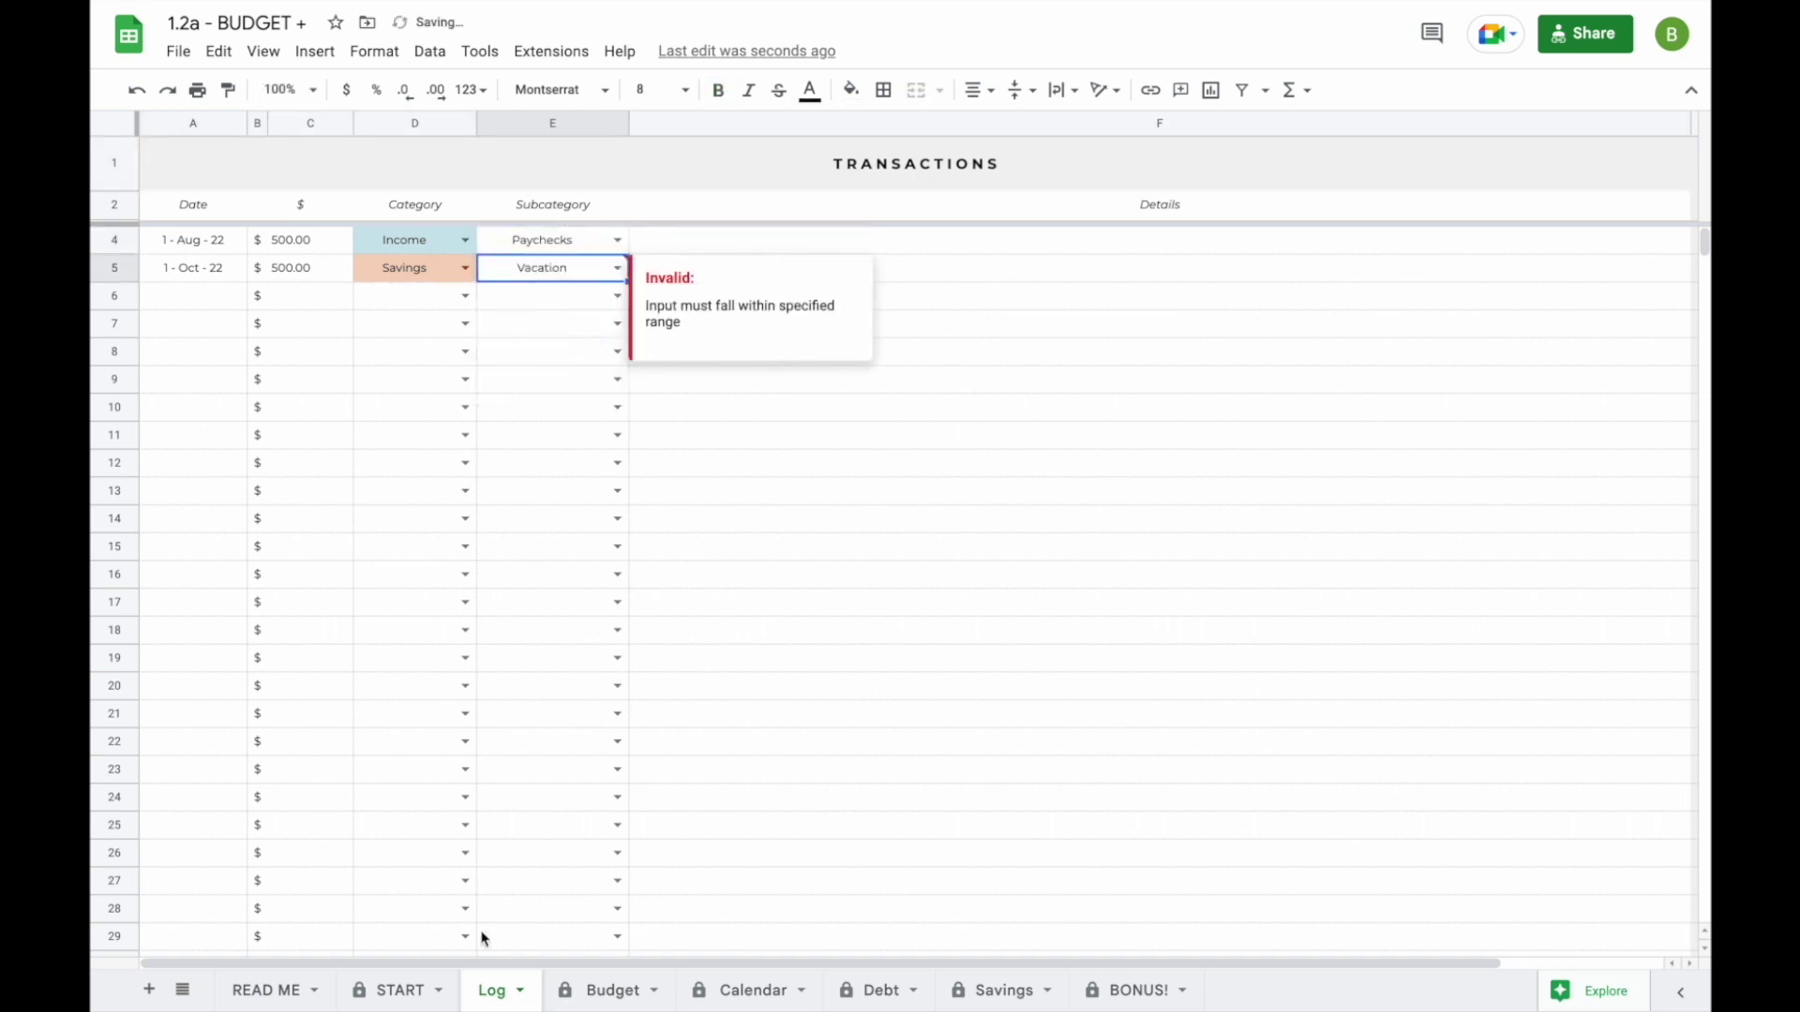
click(401, 991)
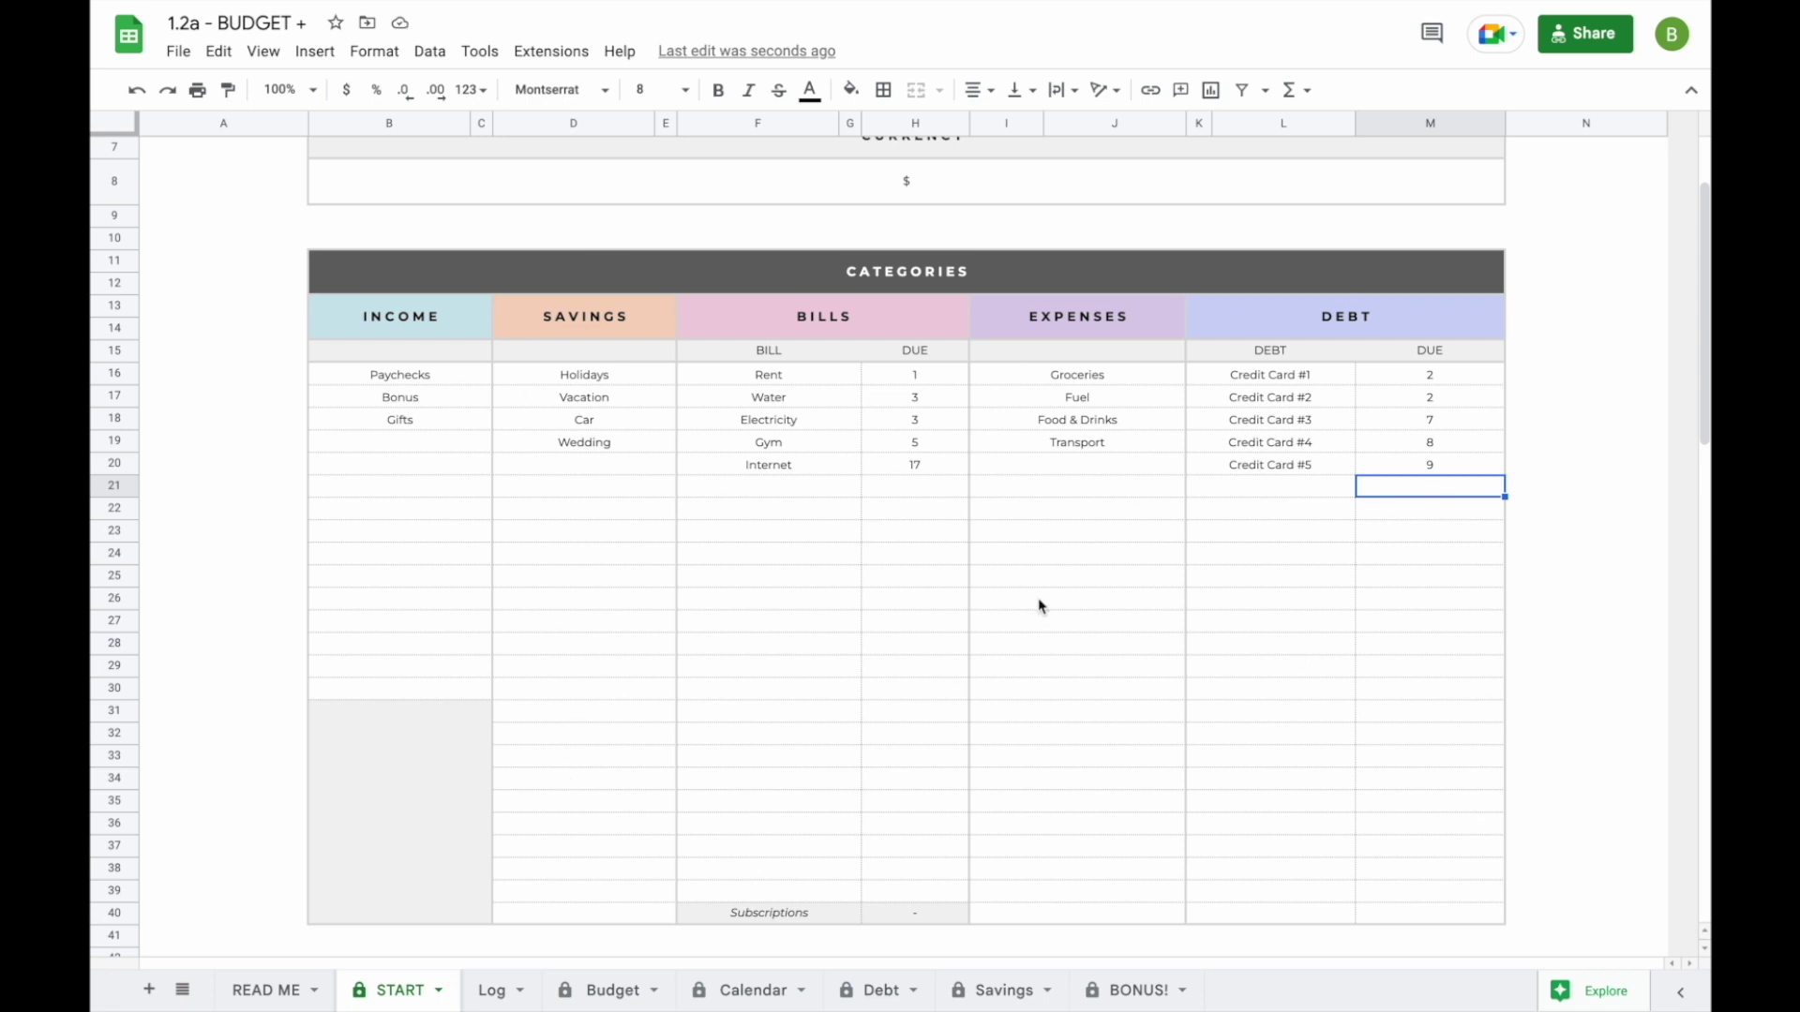
scroll(517, 715, down, 5)
- Give the Holidays fund a 2500 goal and a 500 starting amount
scroll(515, 712, down, 3)
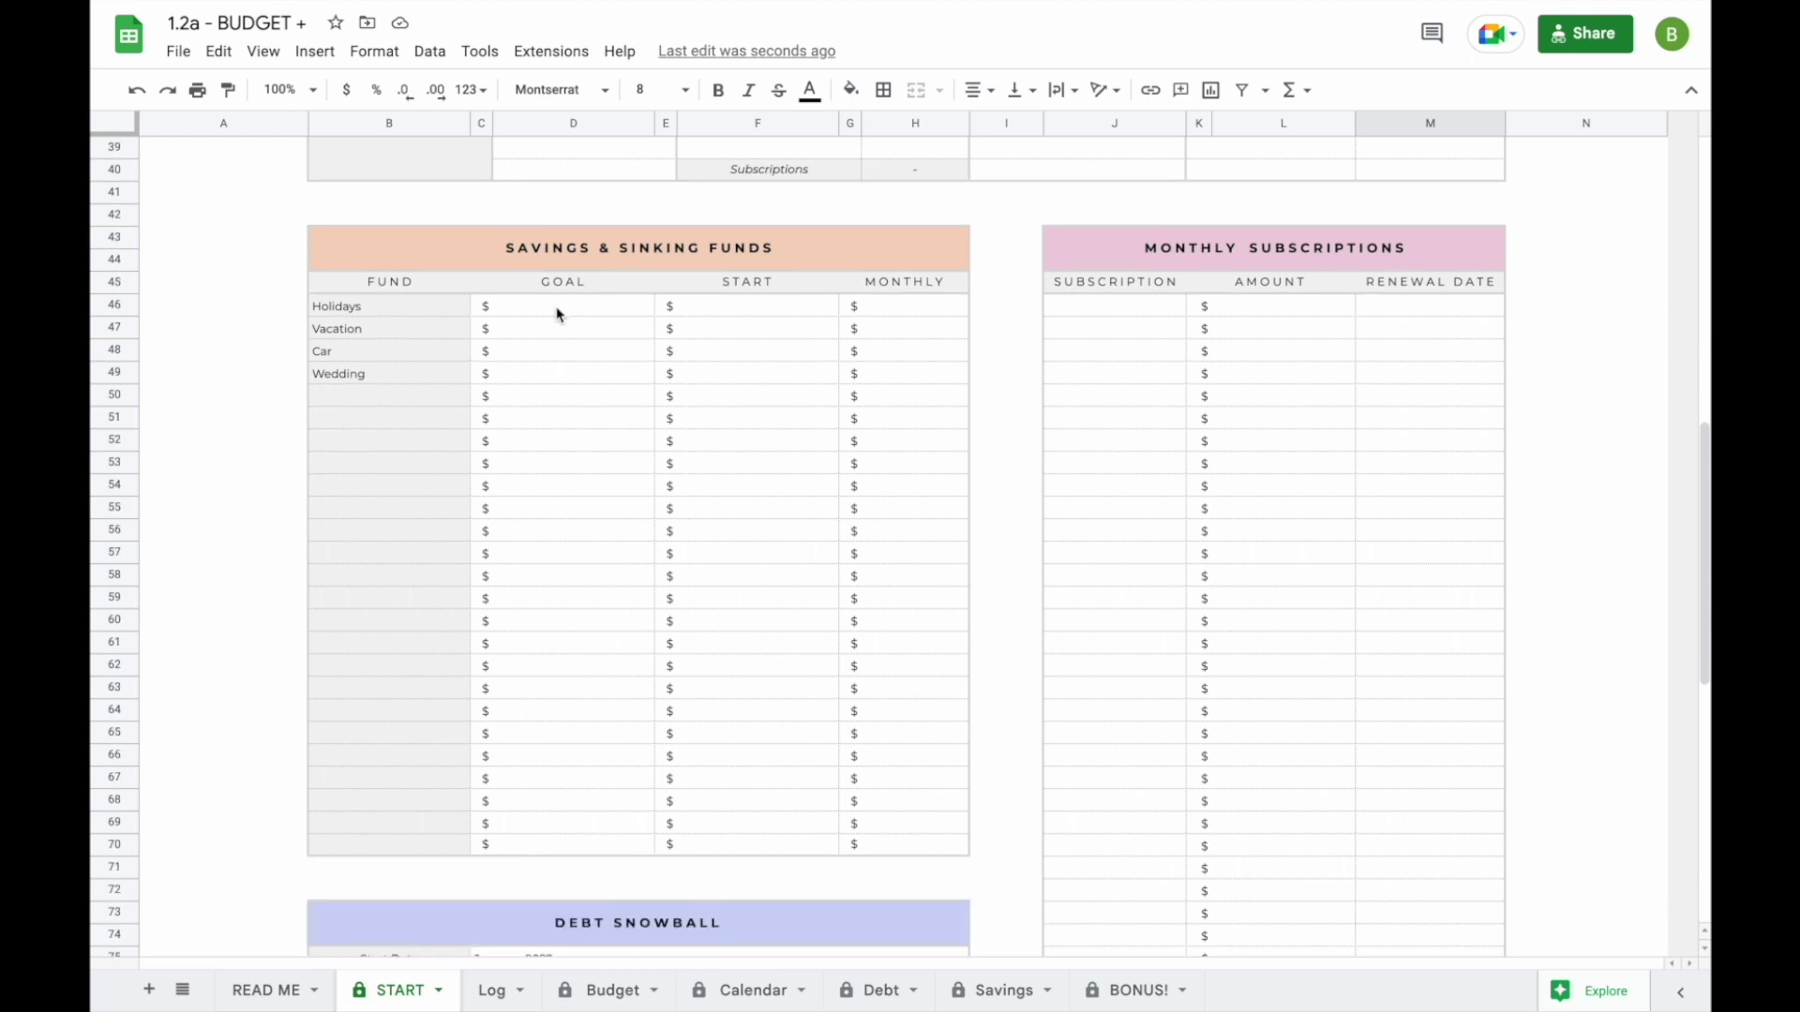
click(568, 309)
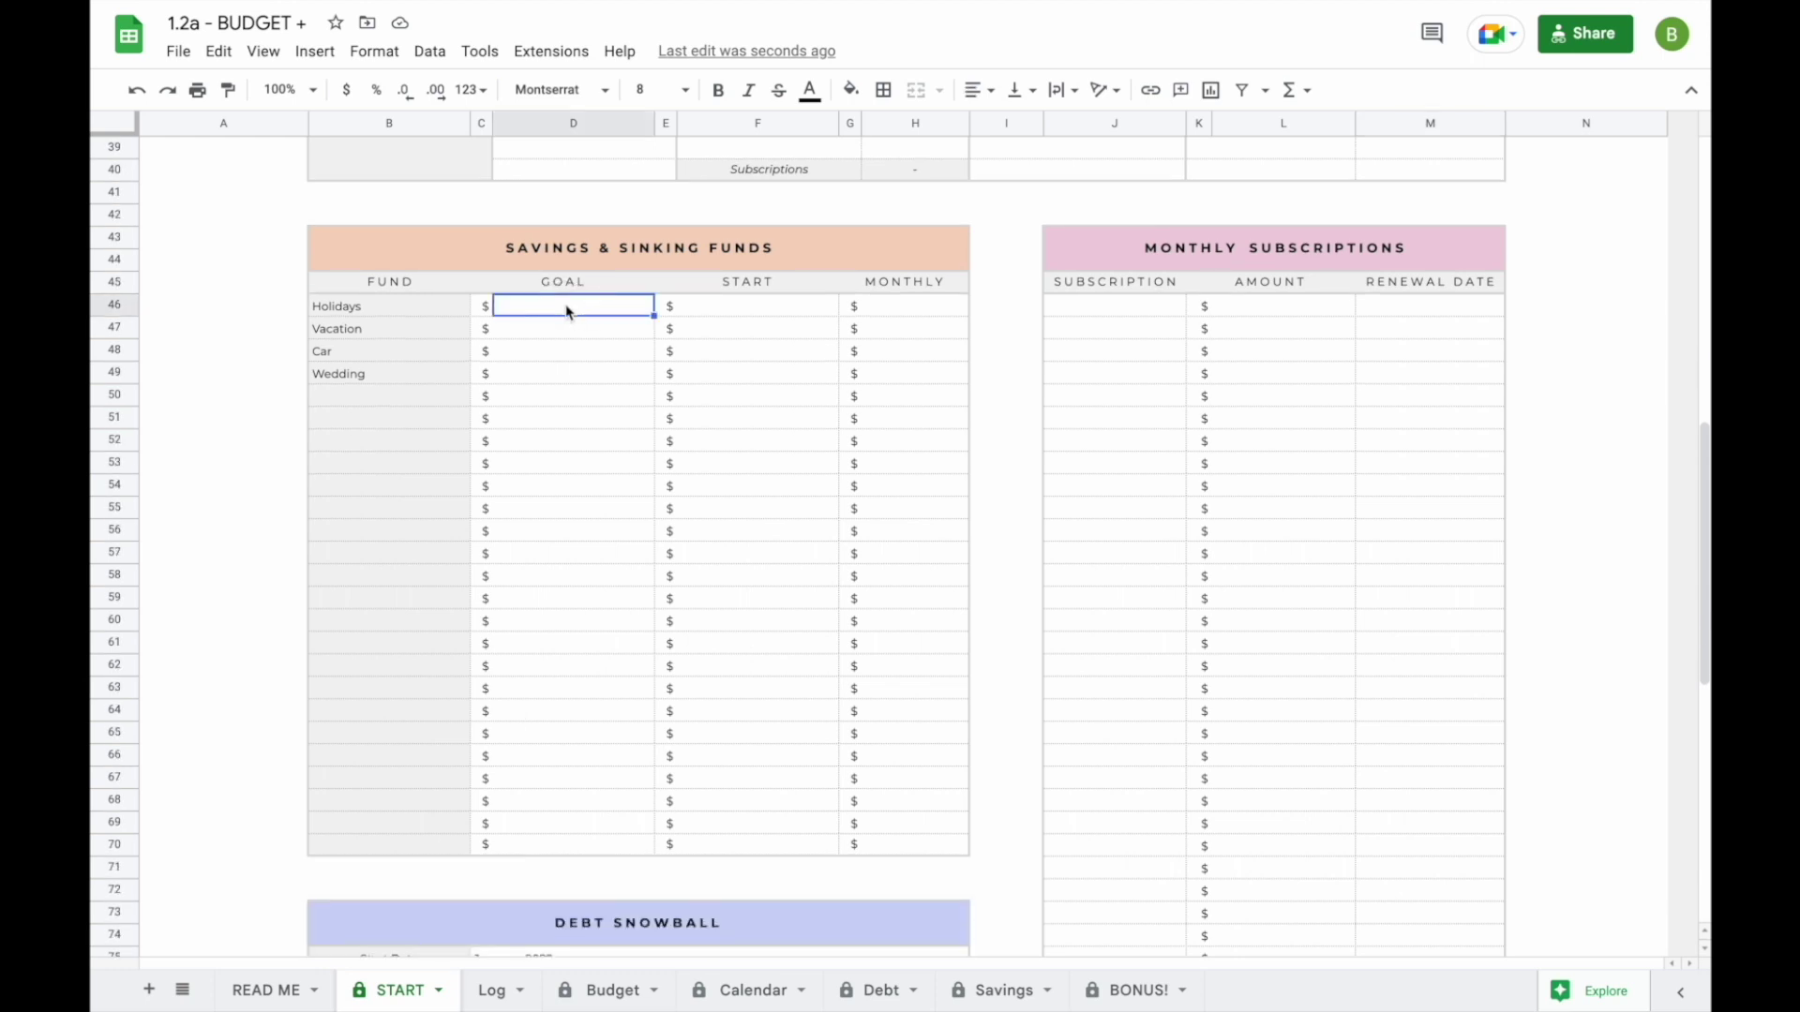
text(2500)
key(Return)
click(735, 306)
text(500)
key(Return)
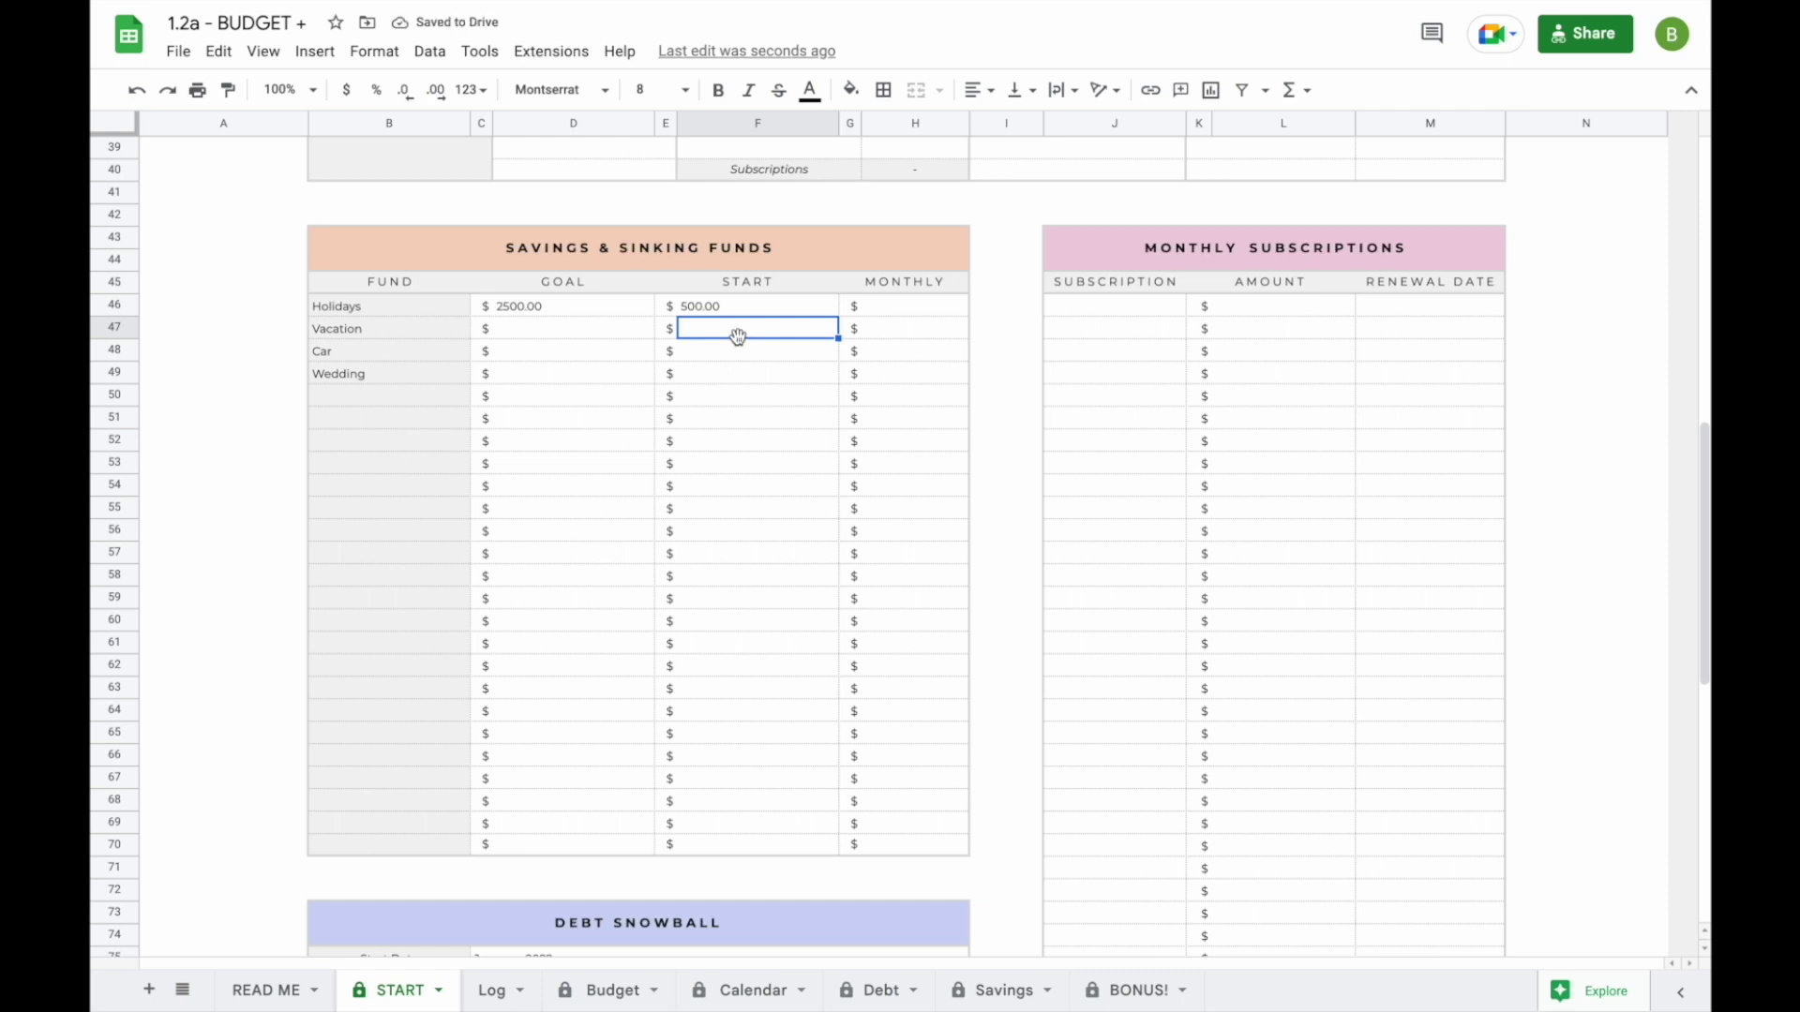
- Set Holidays' monthly contribution to 100 and review the Savings dashboard
click(909, 312)
text(100)
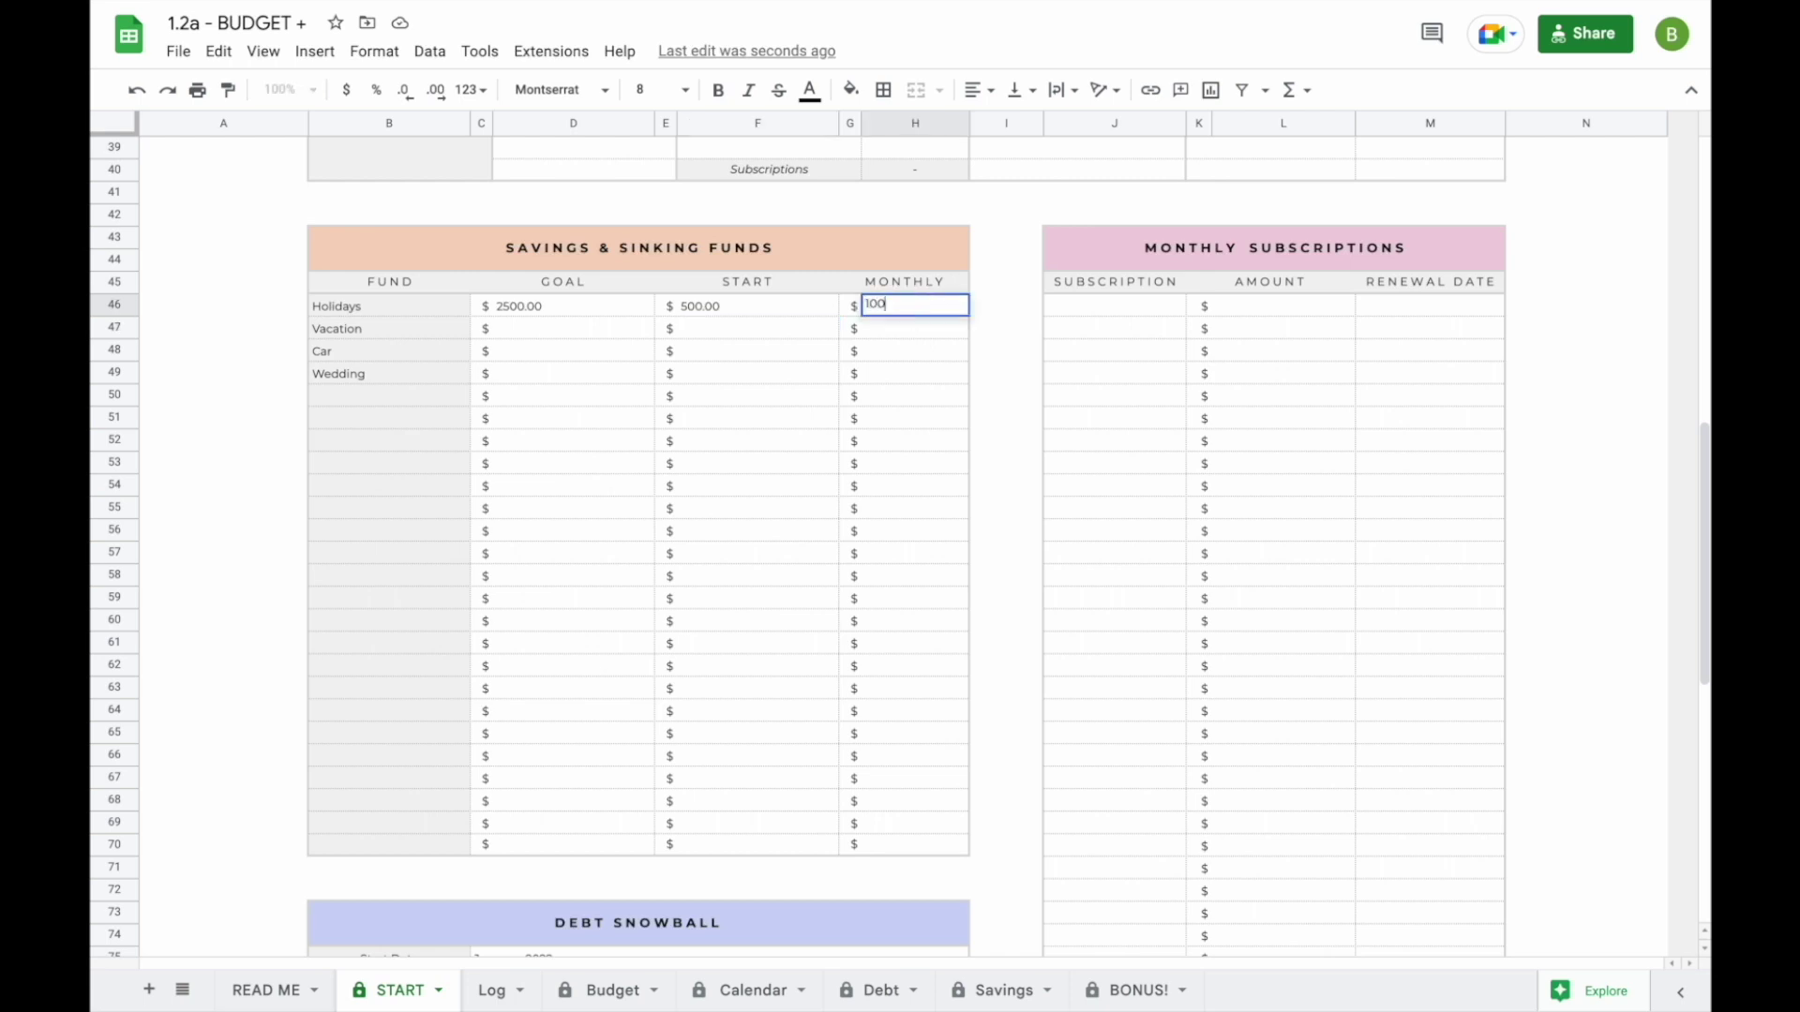
key(Return)
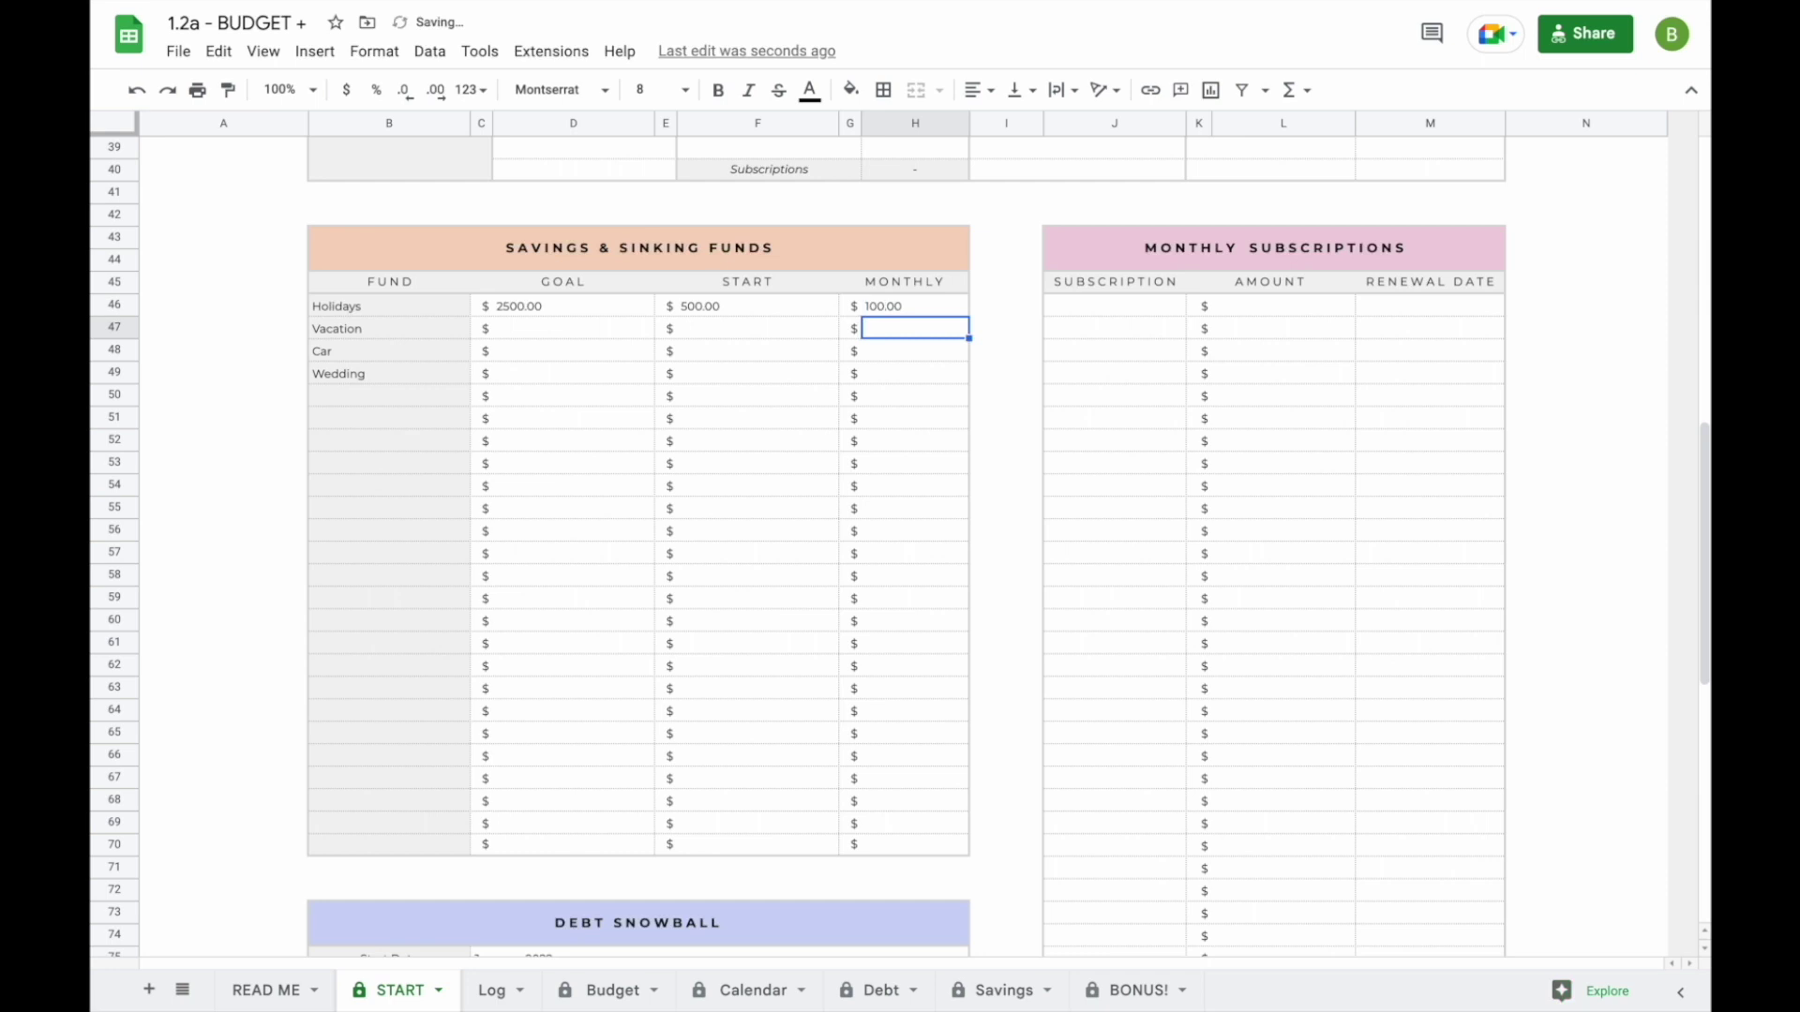
click(983, 996)
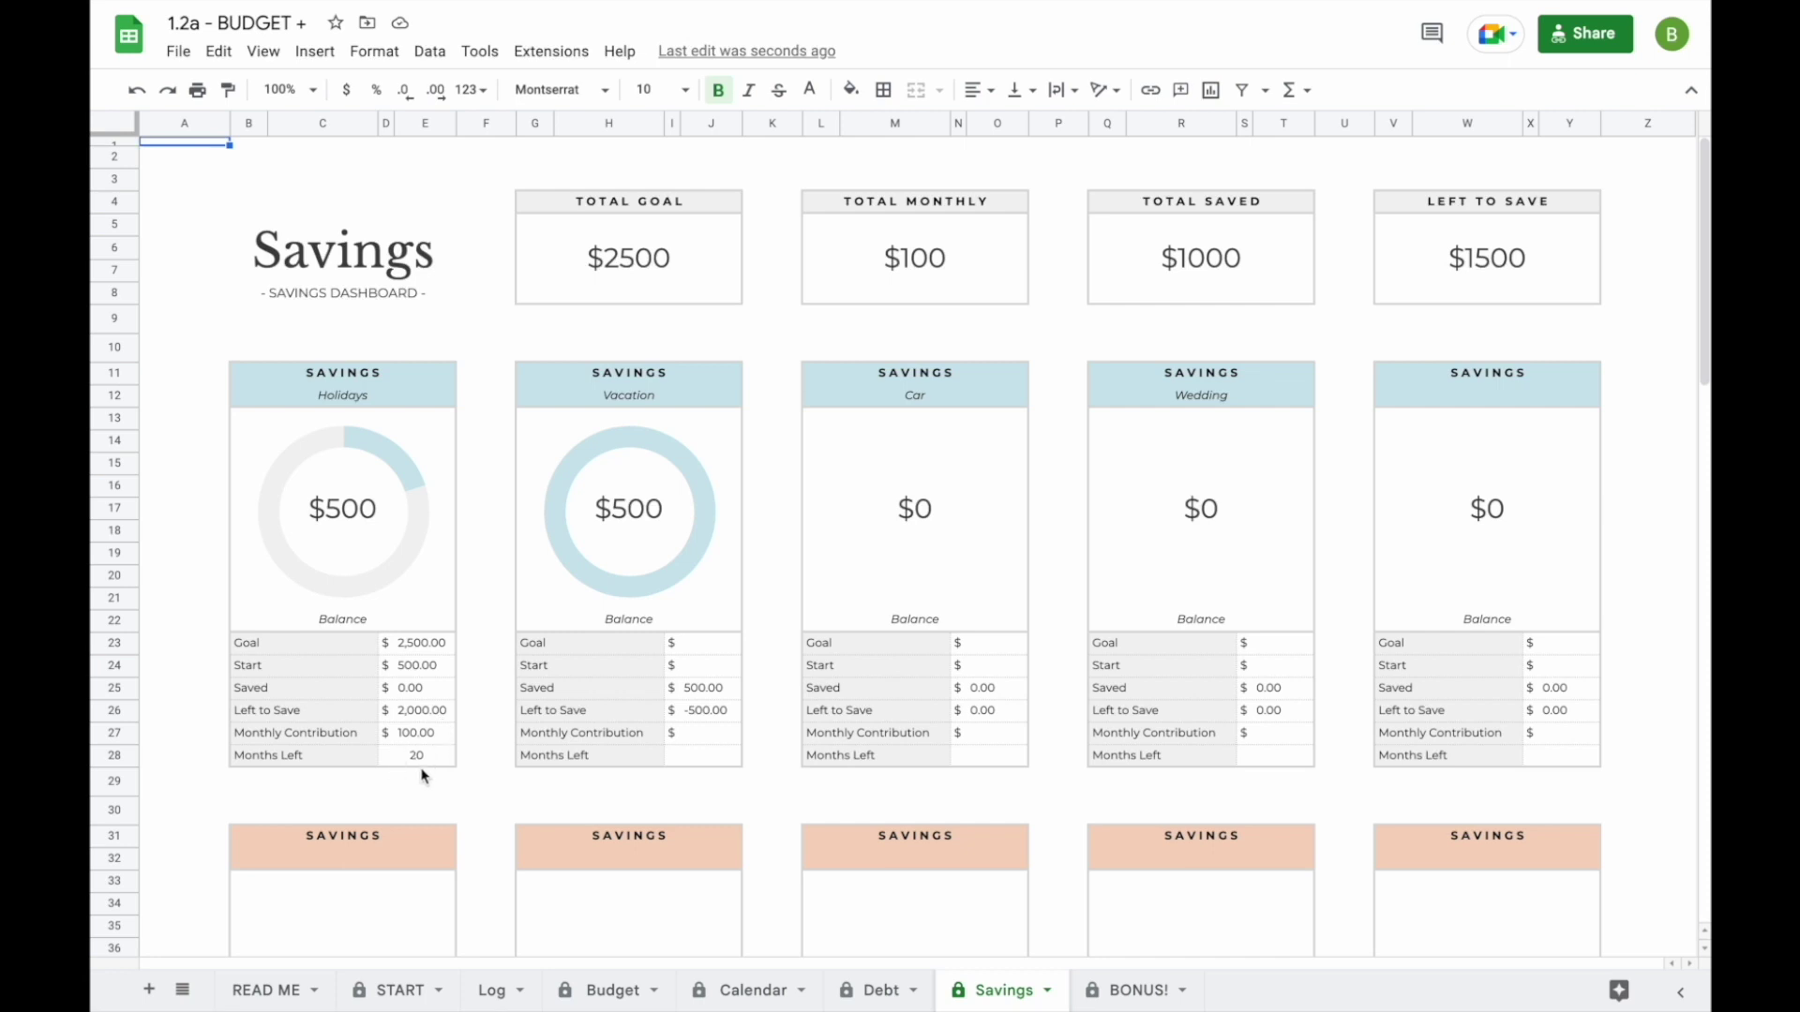
click(395, 990)
- Enter goals of 1500, 10000 and 15000 for Vacation, Car and Wedding
click(525, 330)
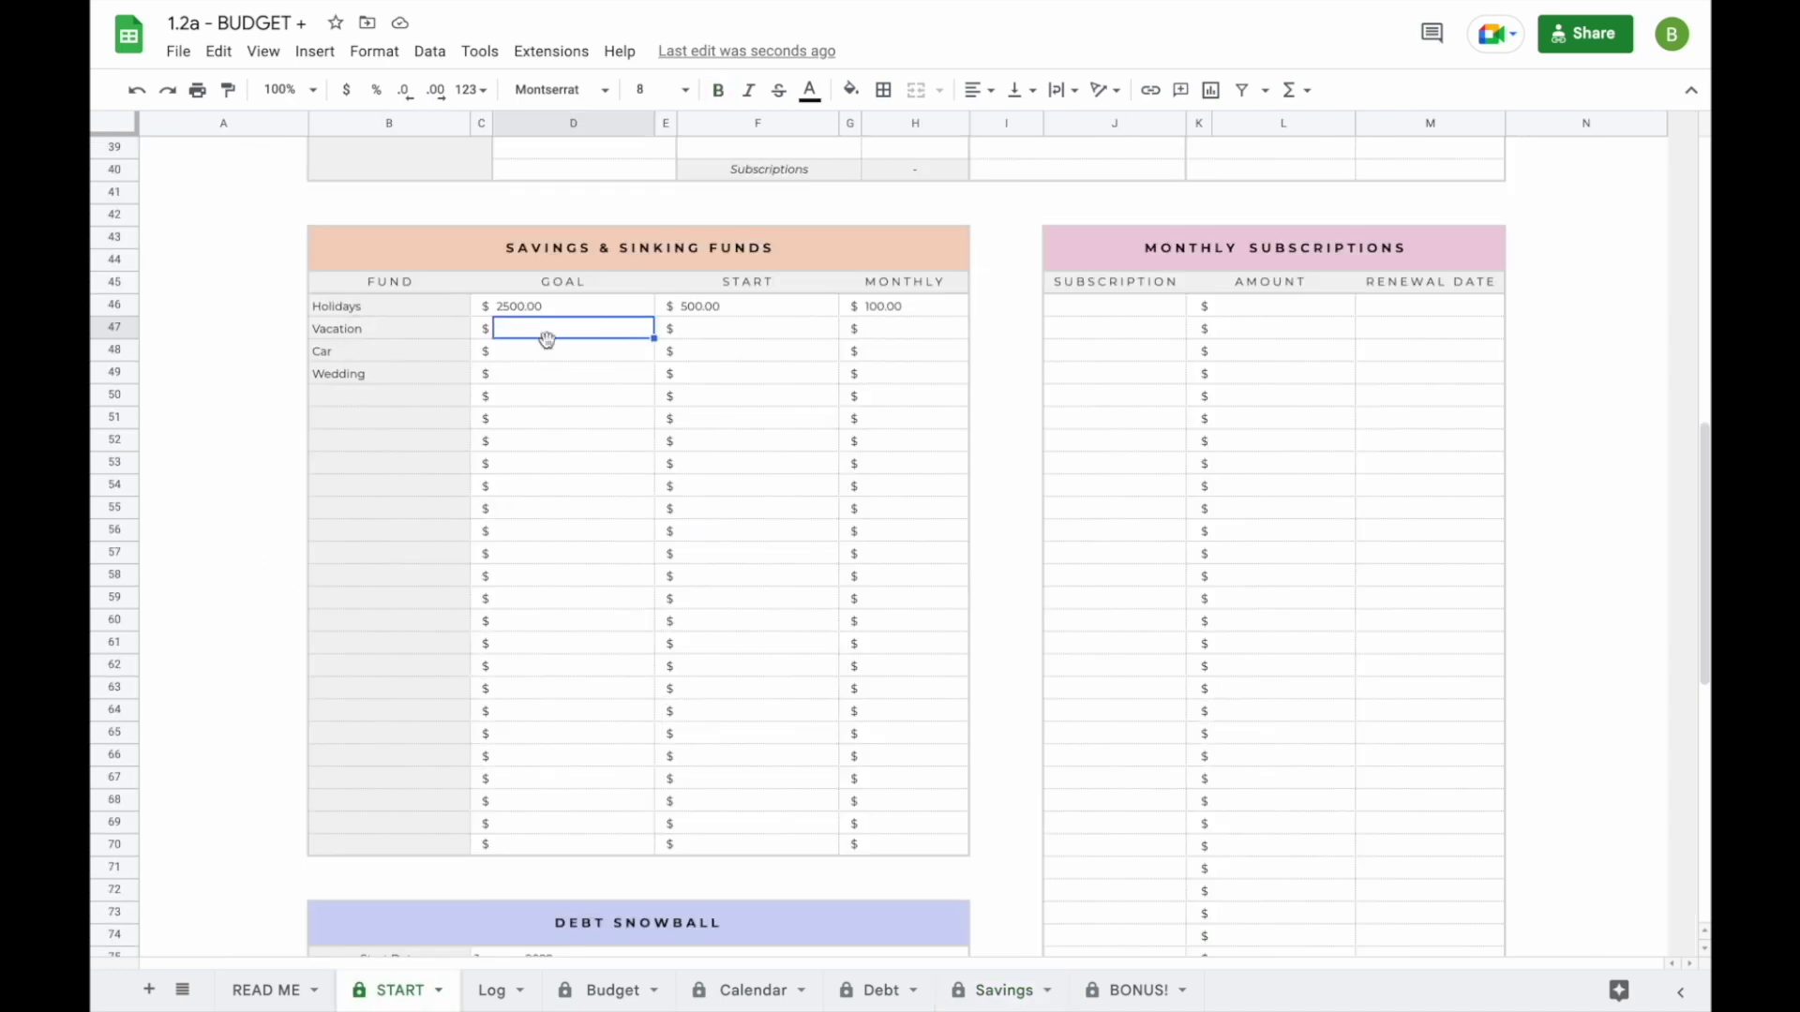
text(1500)
key(Return)
text(10000)
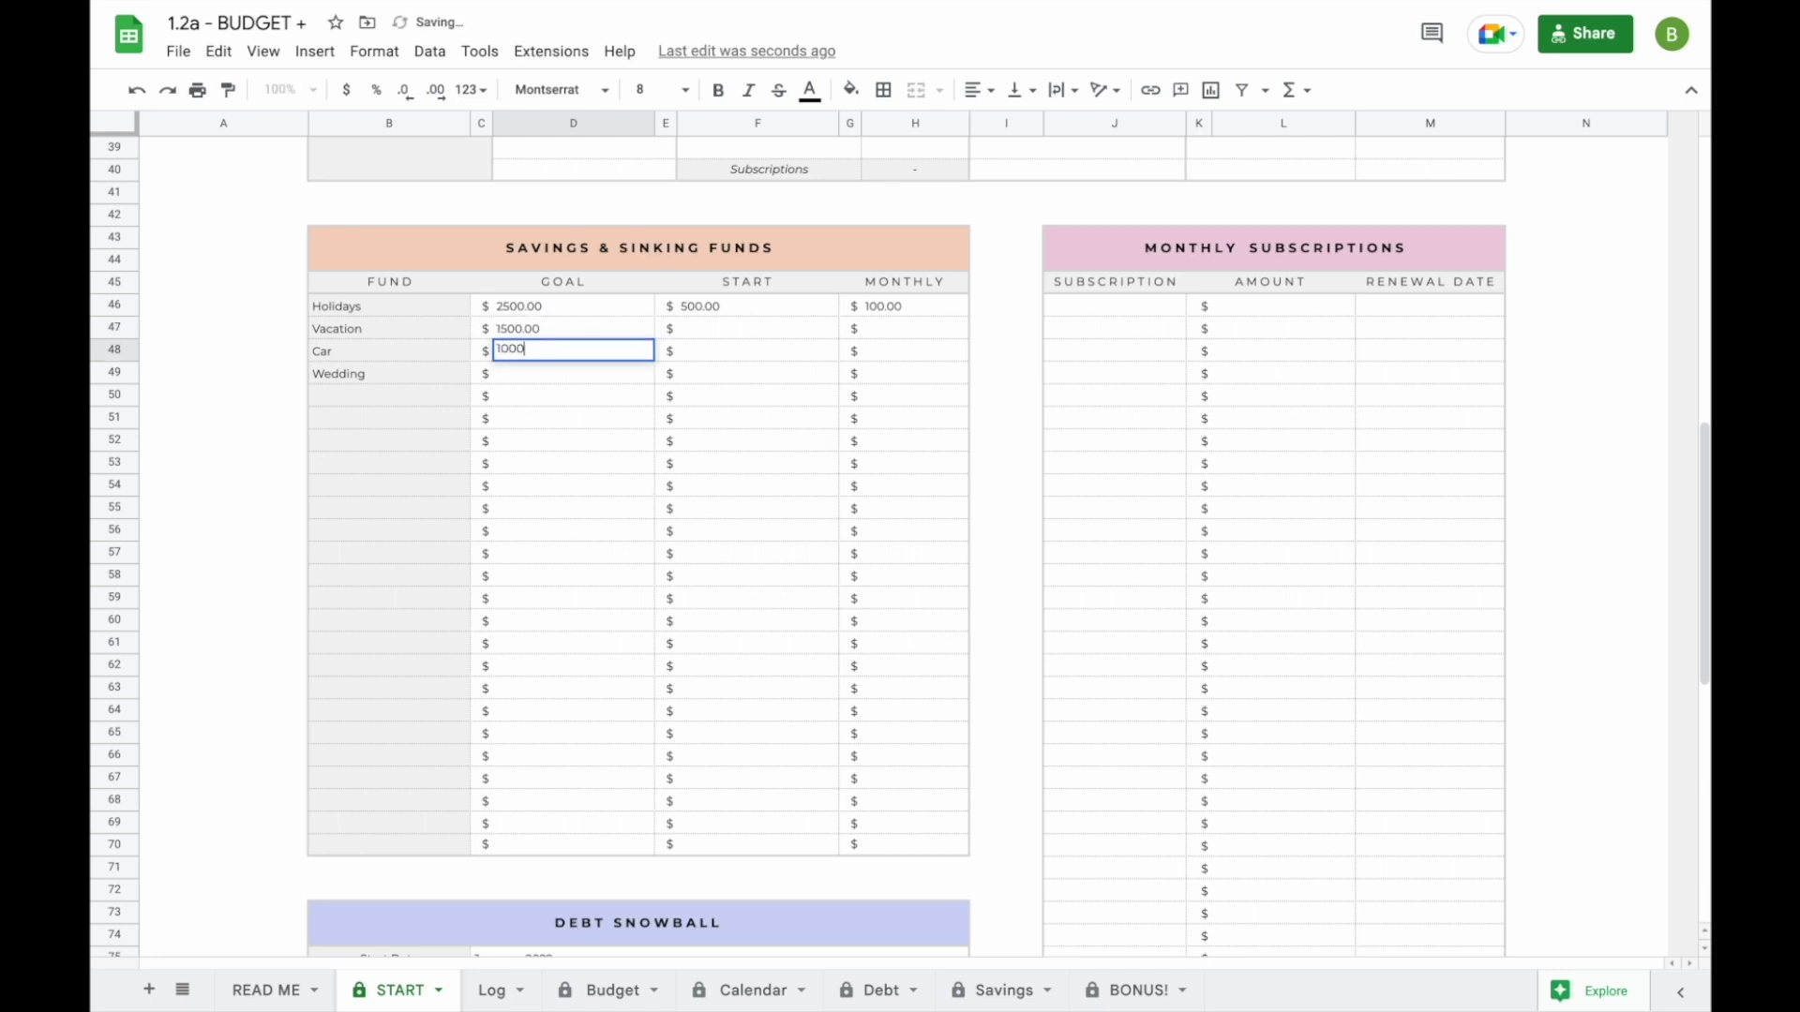
key(Return)
text(15000)
key(Return)
- Enter starting amounts of 0, 5000 and 5000 for Vacation, Car and Wedding
click(748, 333)
text(0)
key(Return)
text(5000)
key(Return)
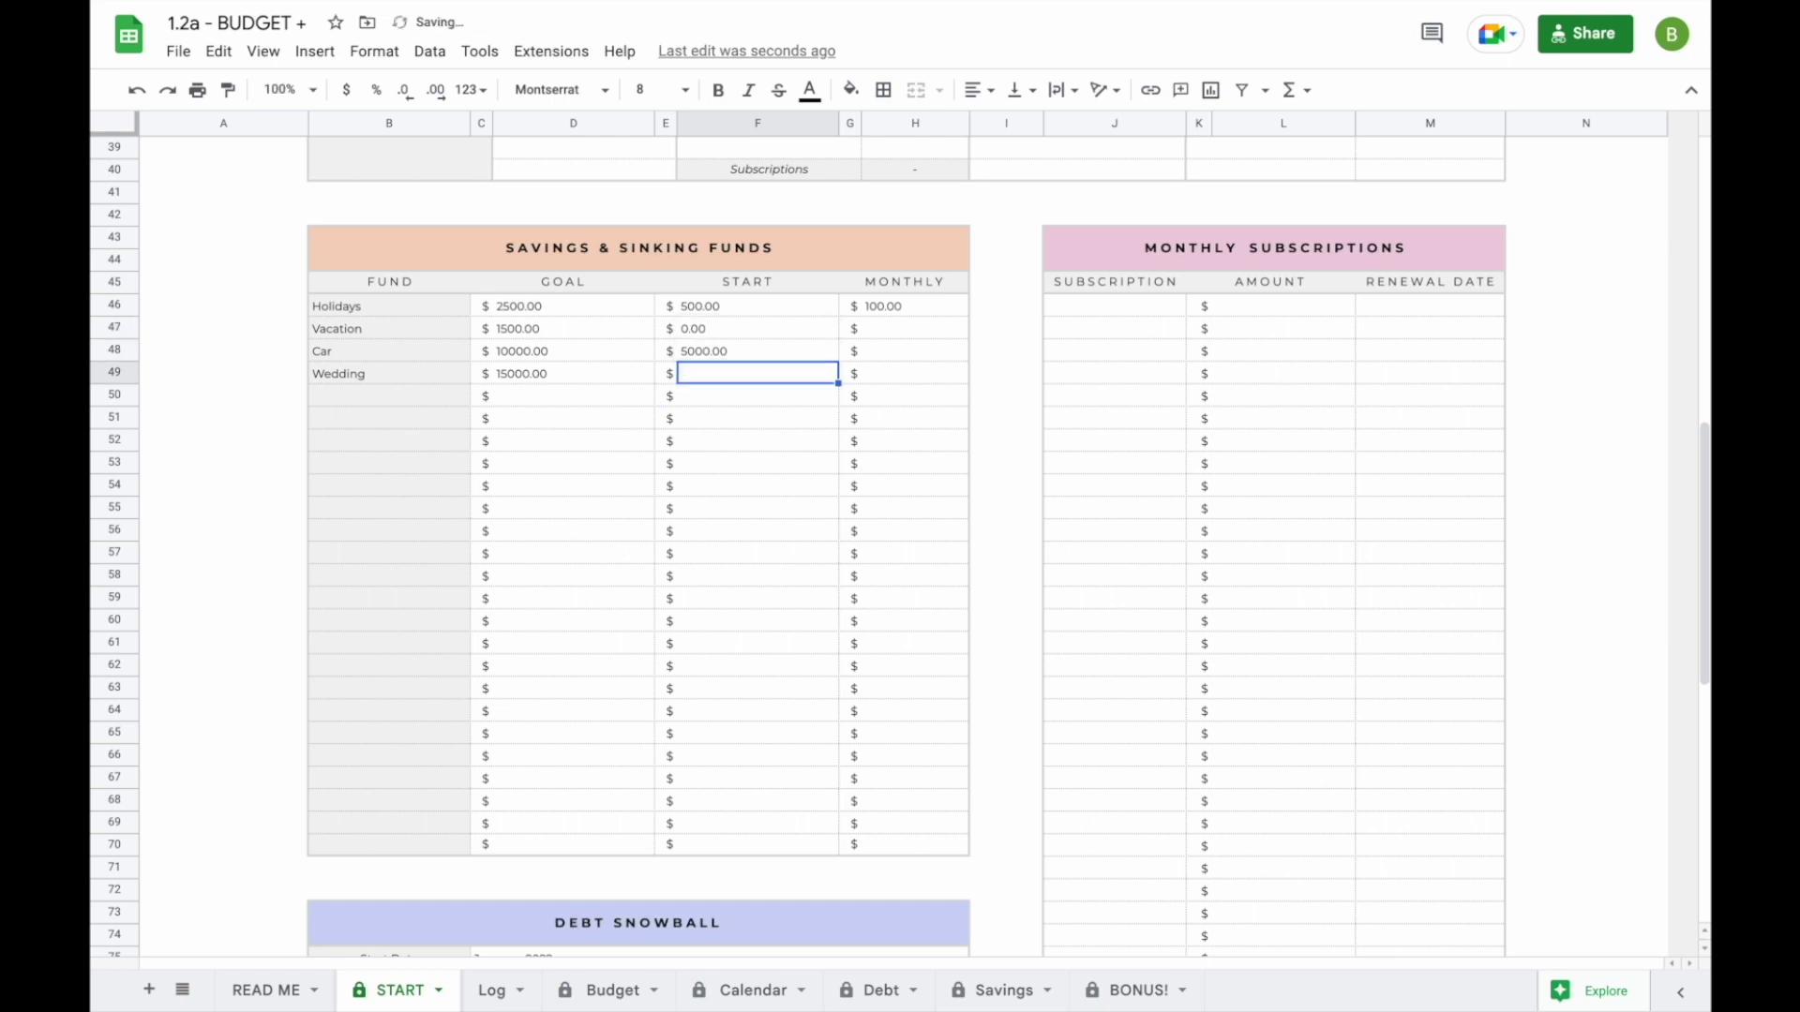
text(5000)
key(Return)
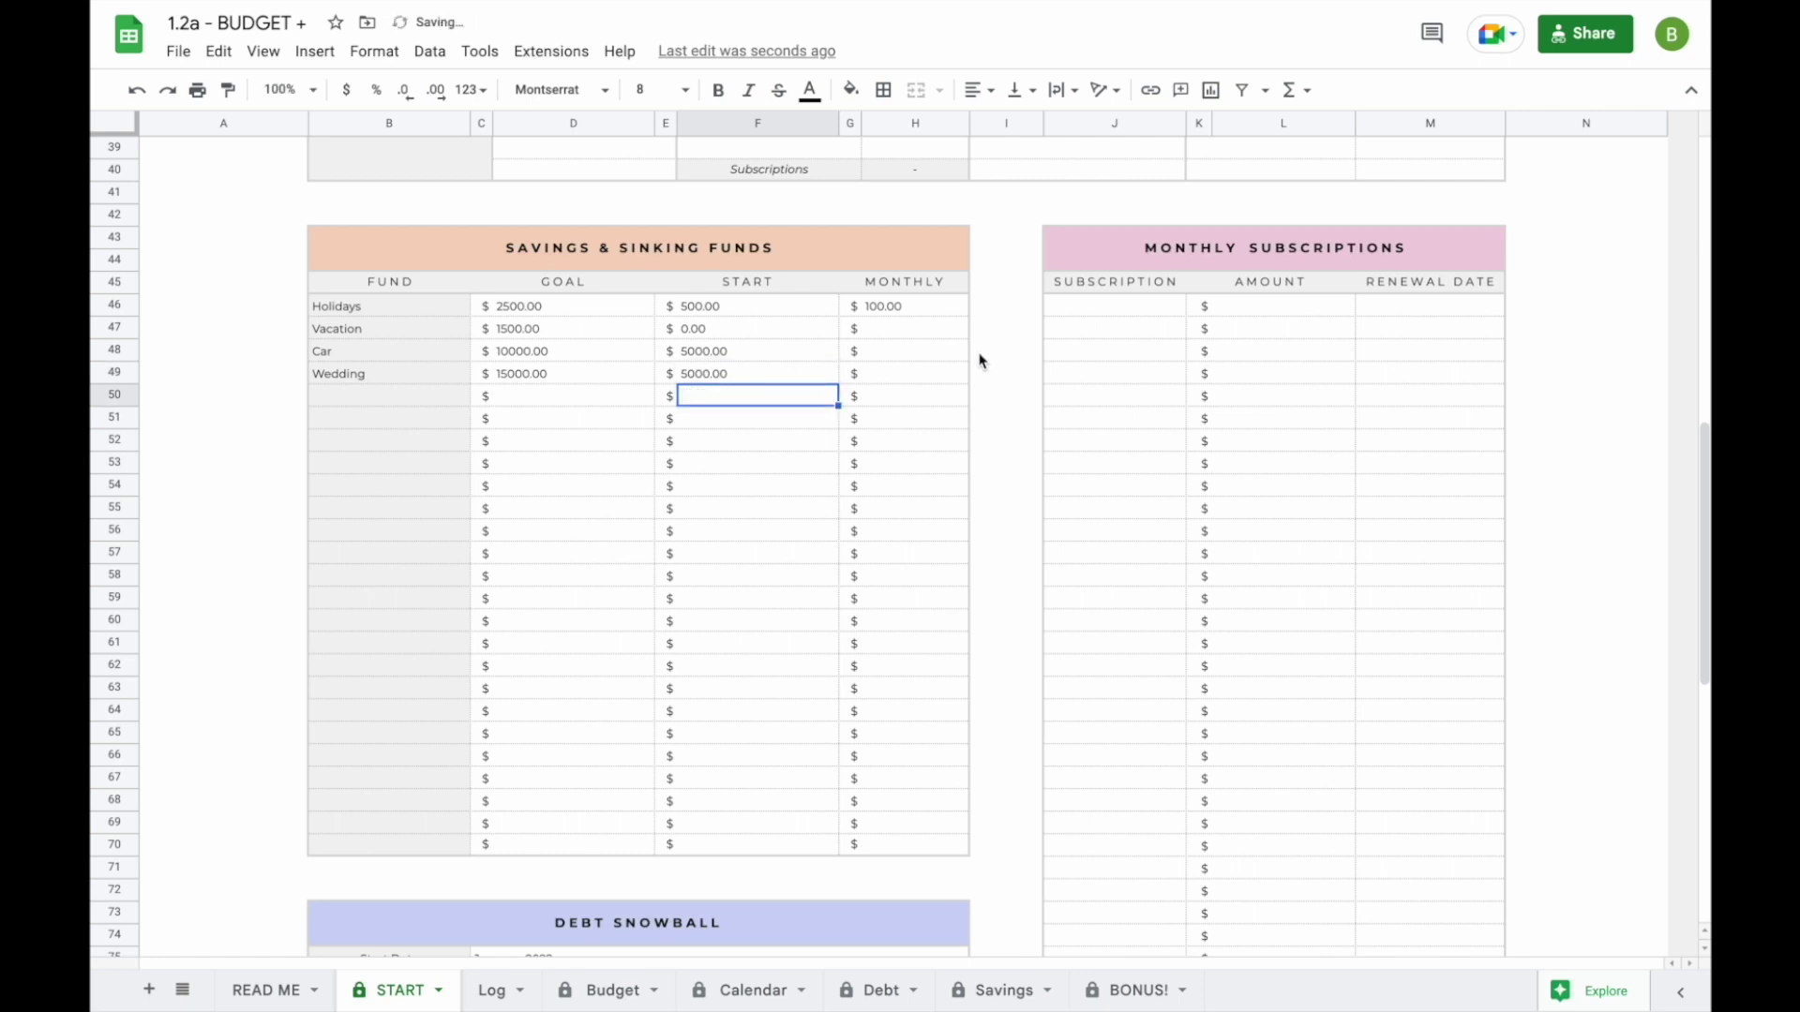
- Review the updated fund totals on the Savings dashboard, then return to START
click(942, 335)
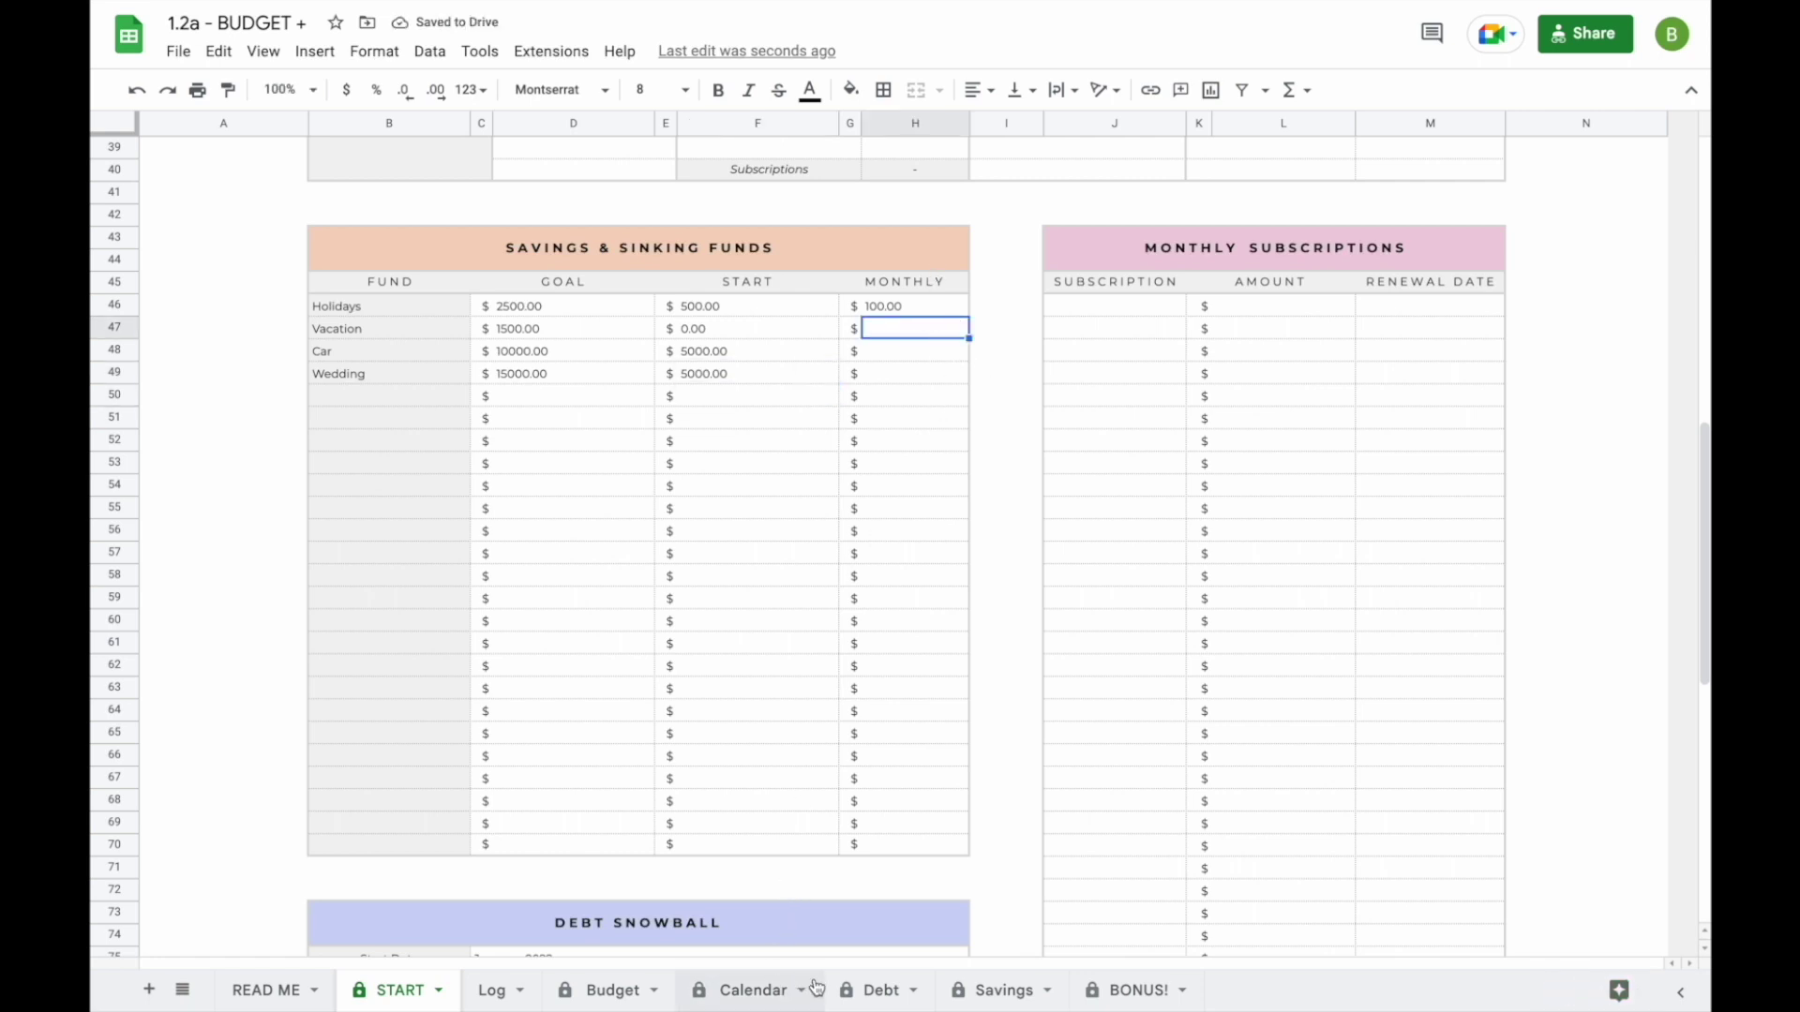
click(996, 991)
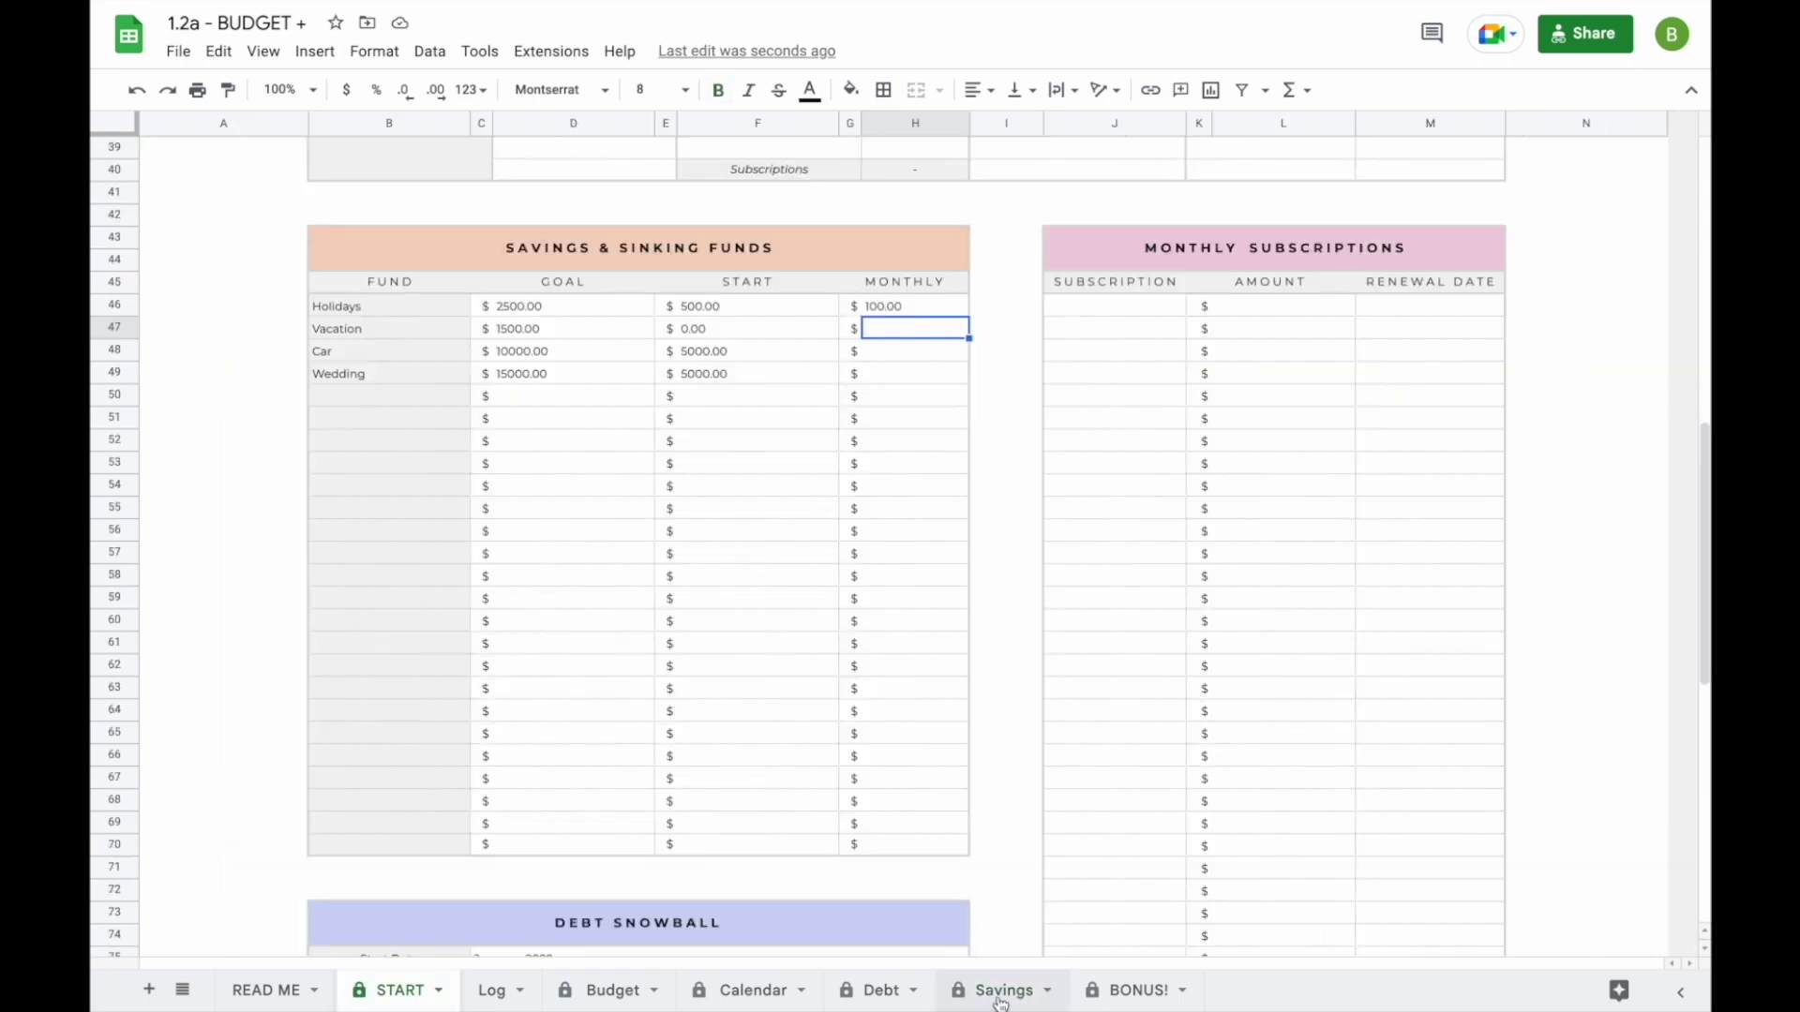
click(1000, 992)
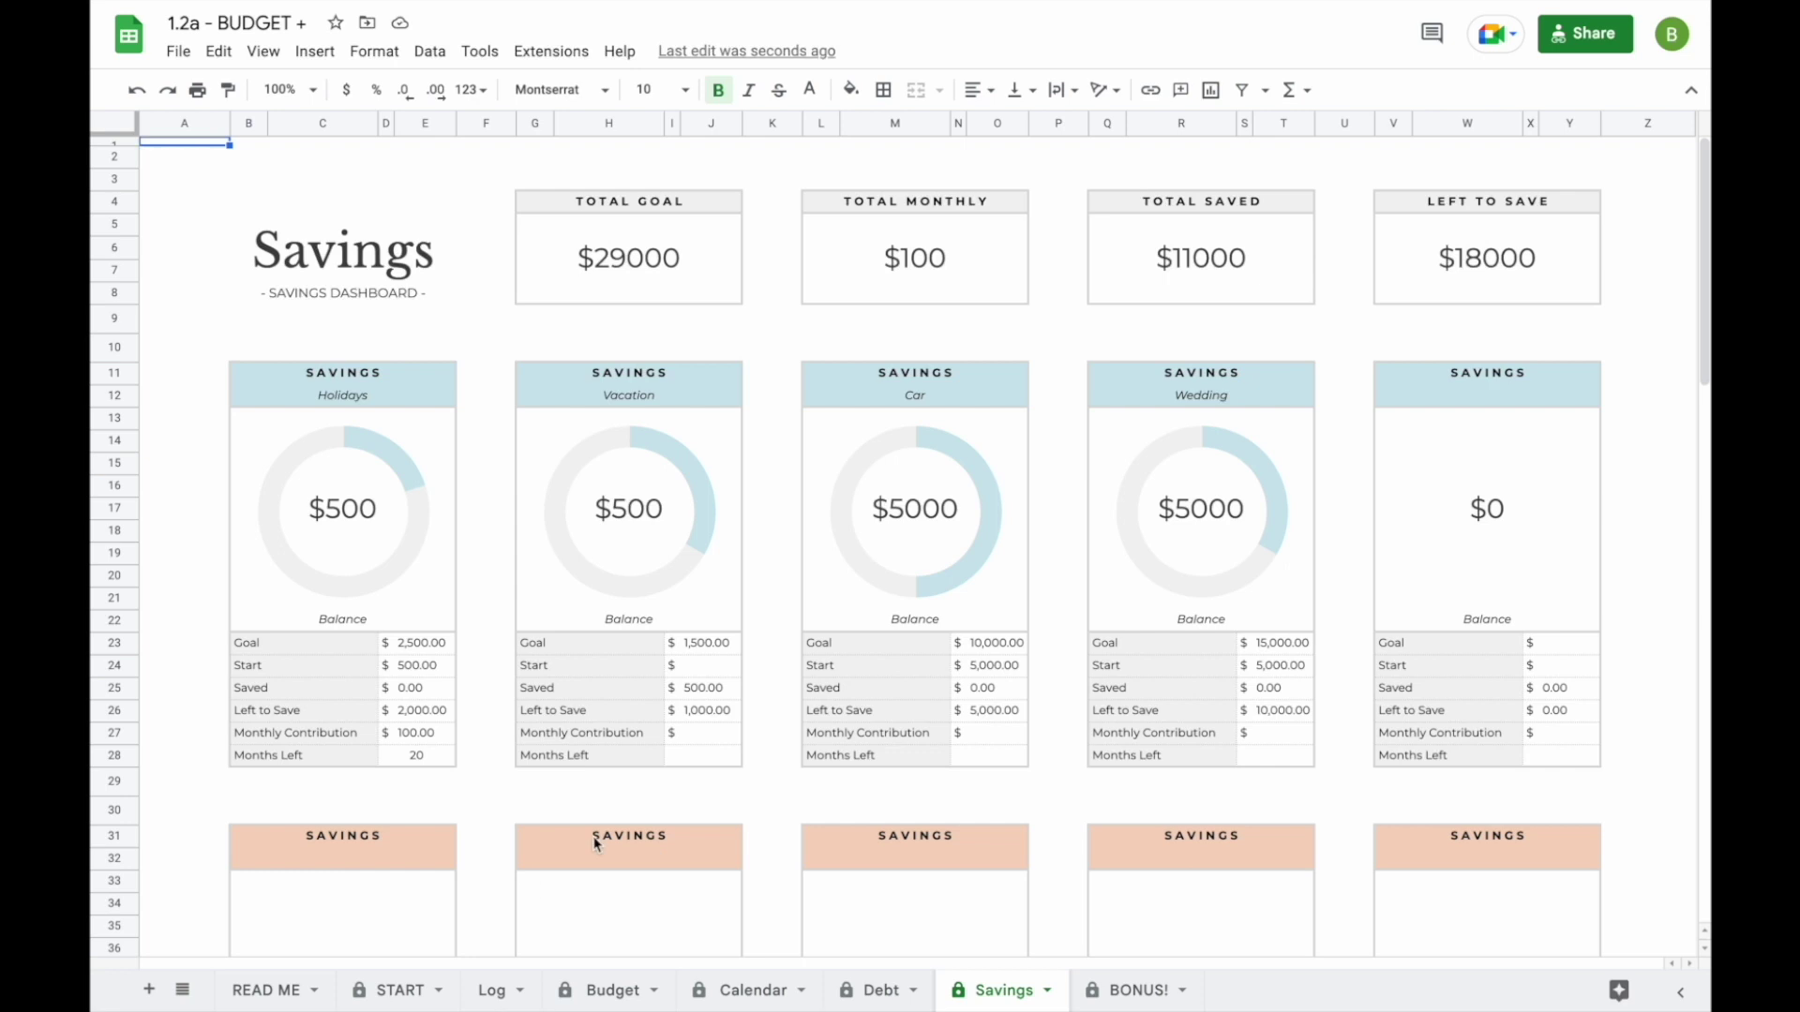
click(399, 990)
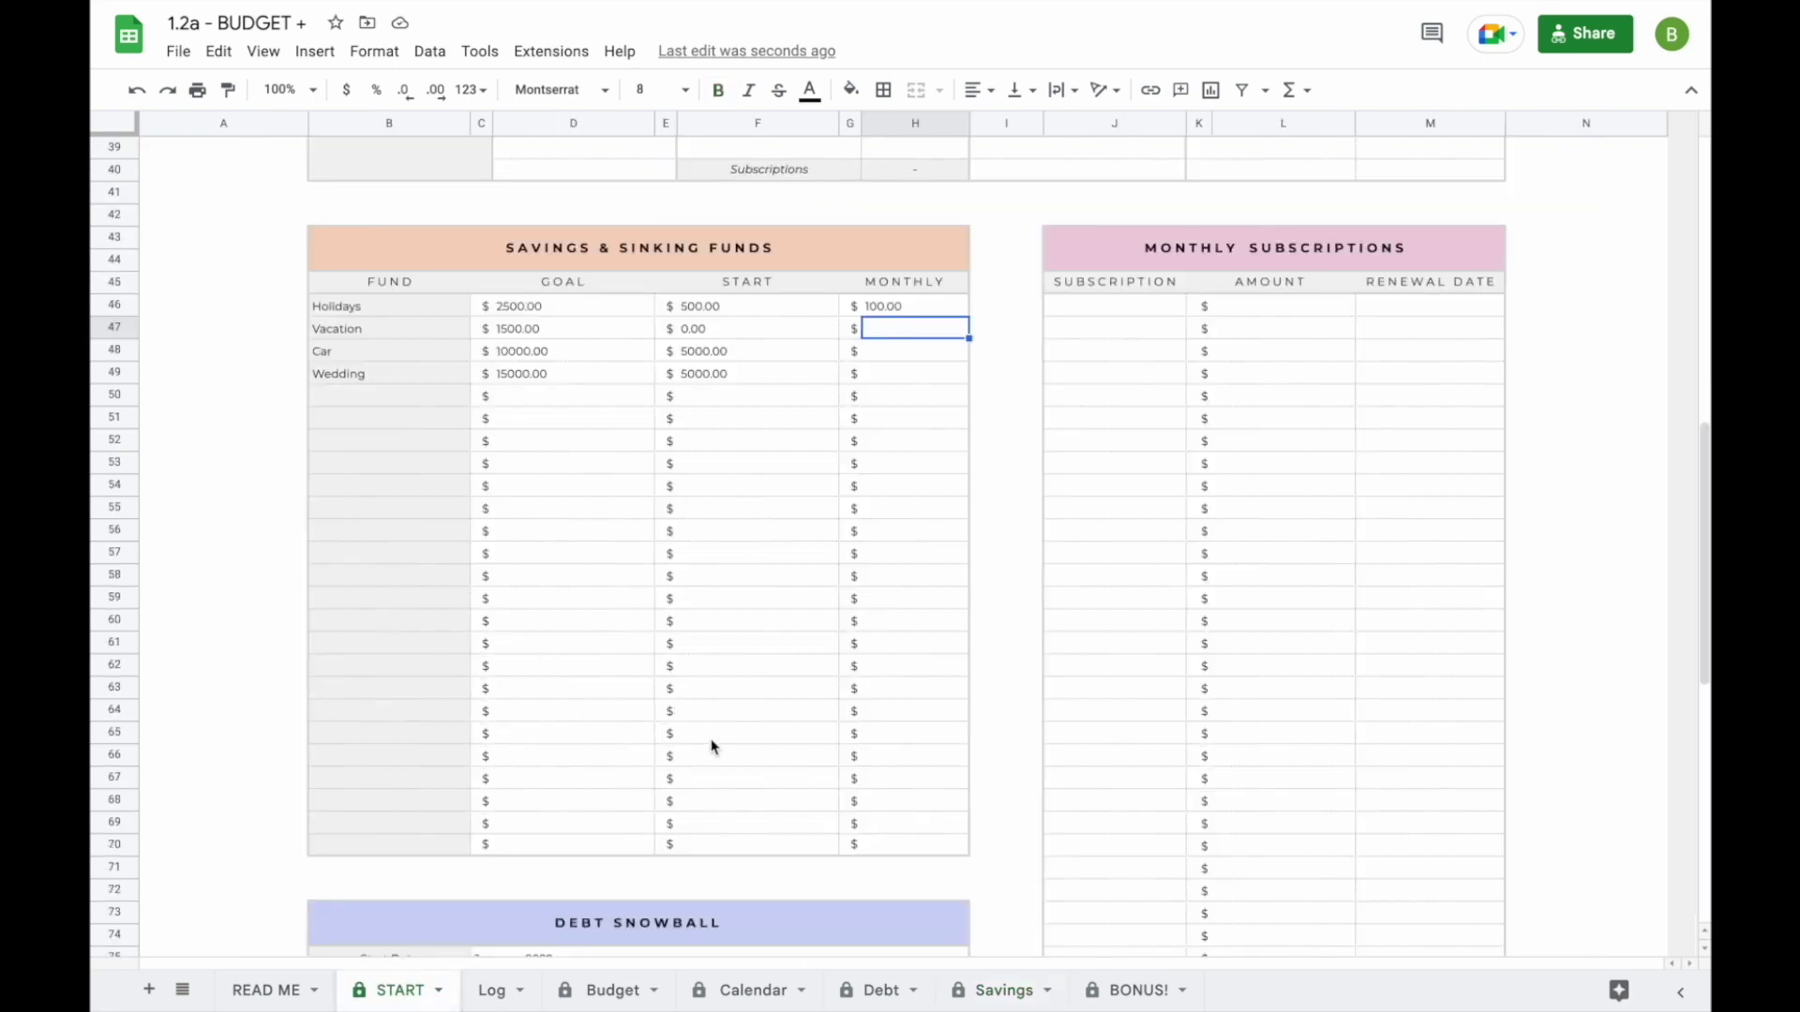
- Set the Debt Snowball start date to December 1, 2022
scroll(713, 747, down, 8)
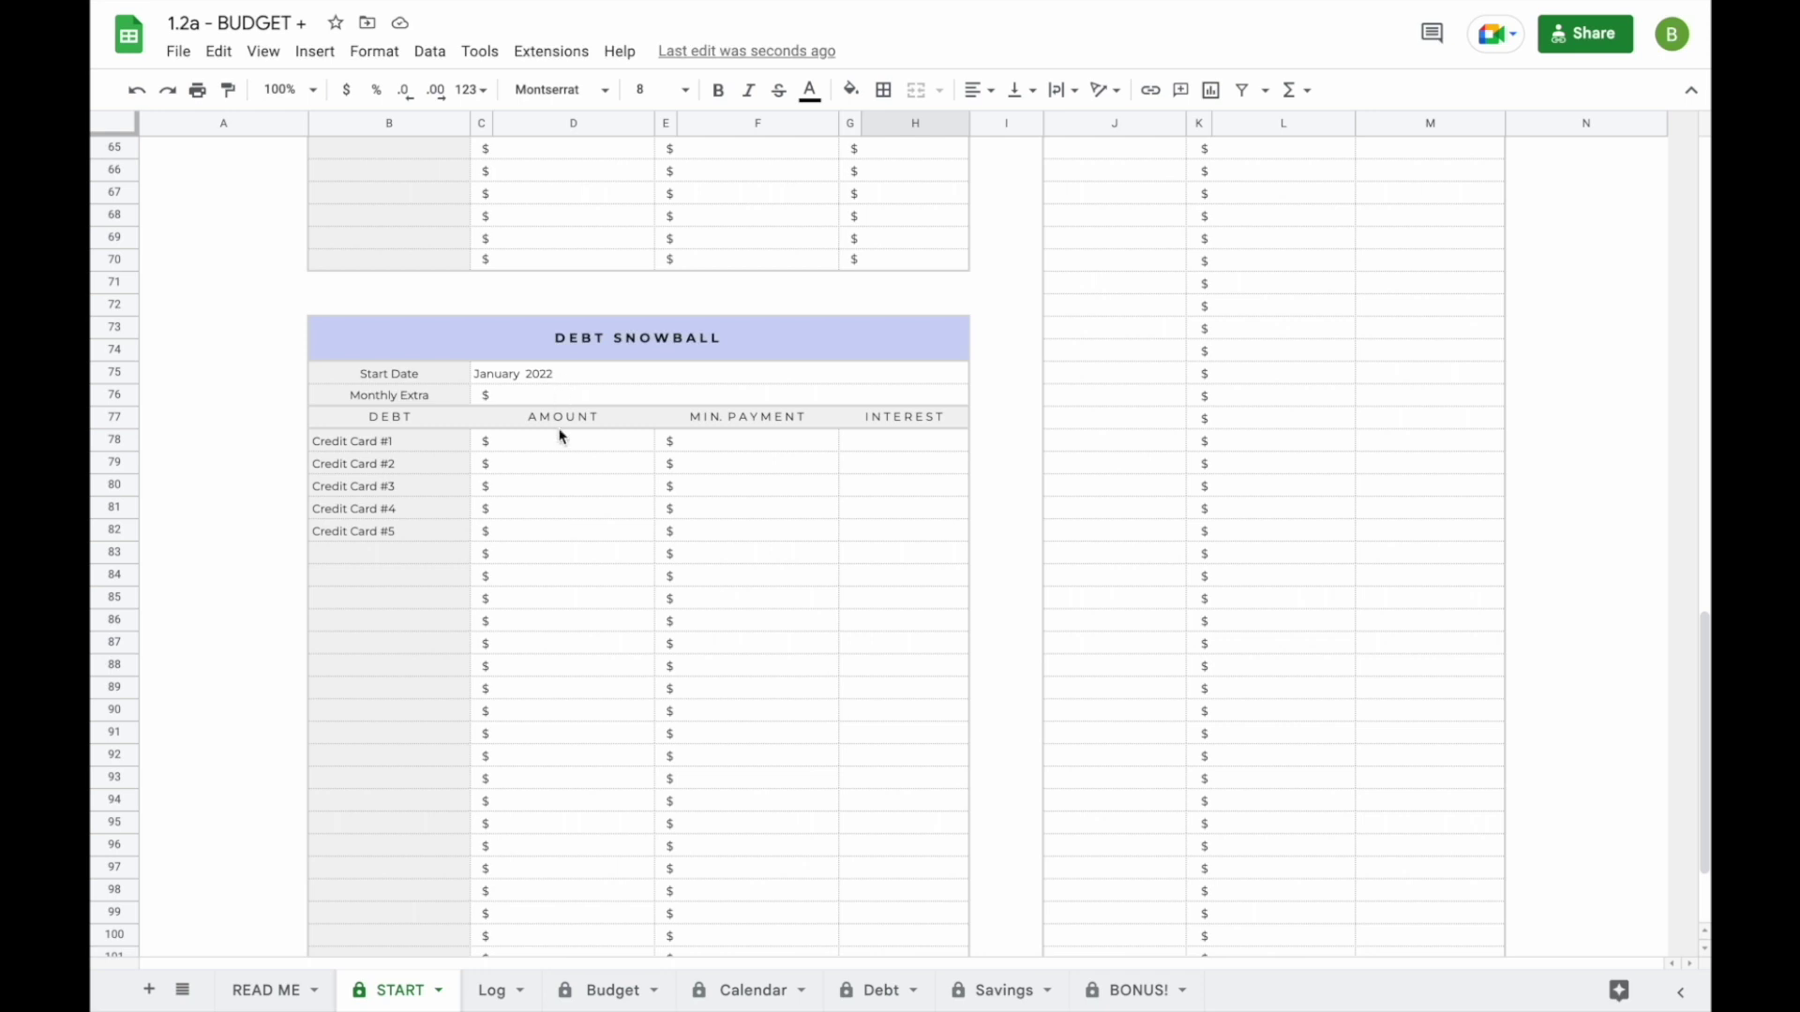
scroll(657, 413, down, 2)
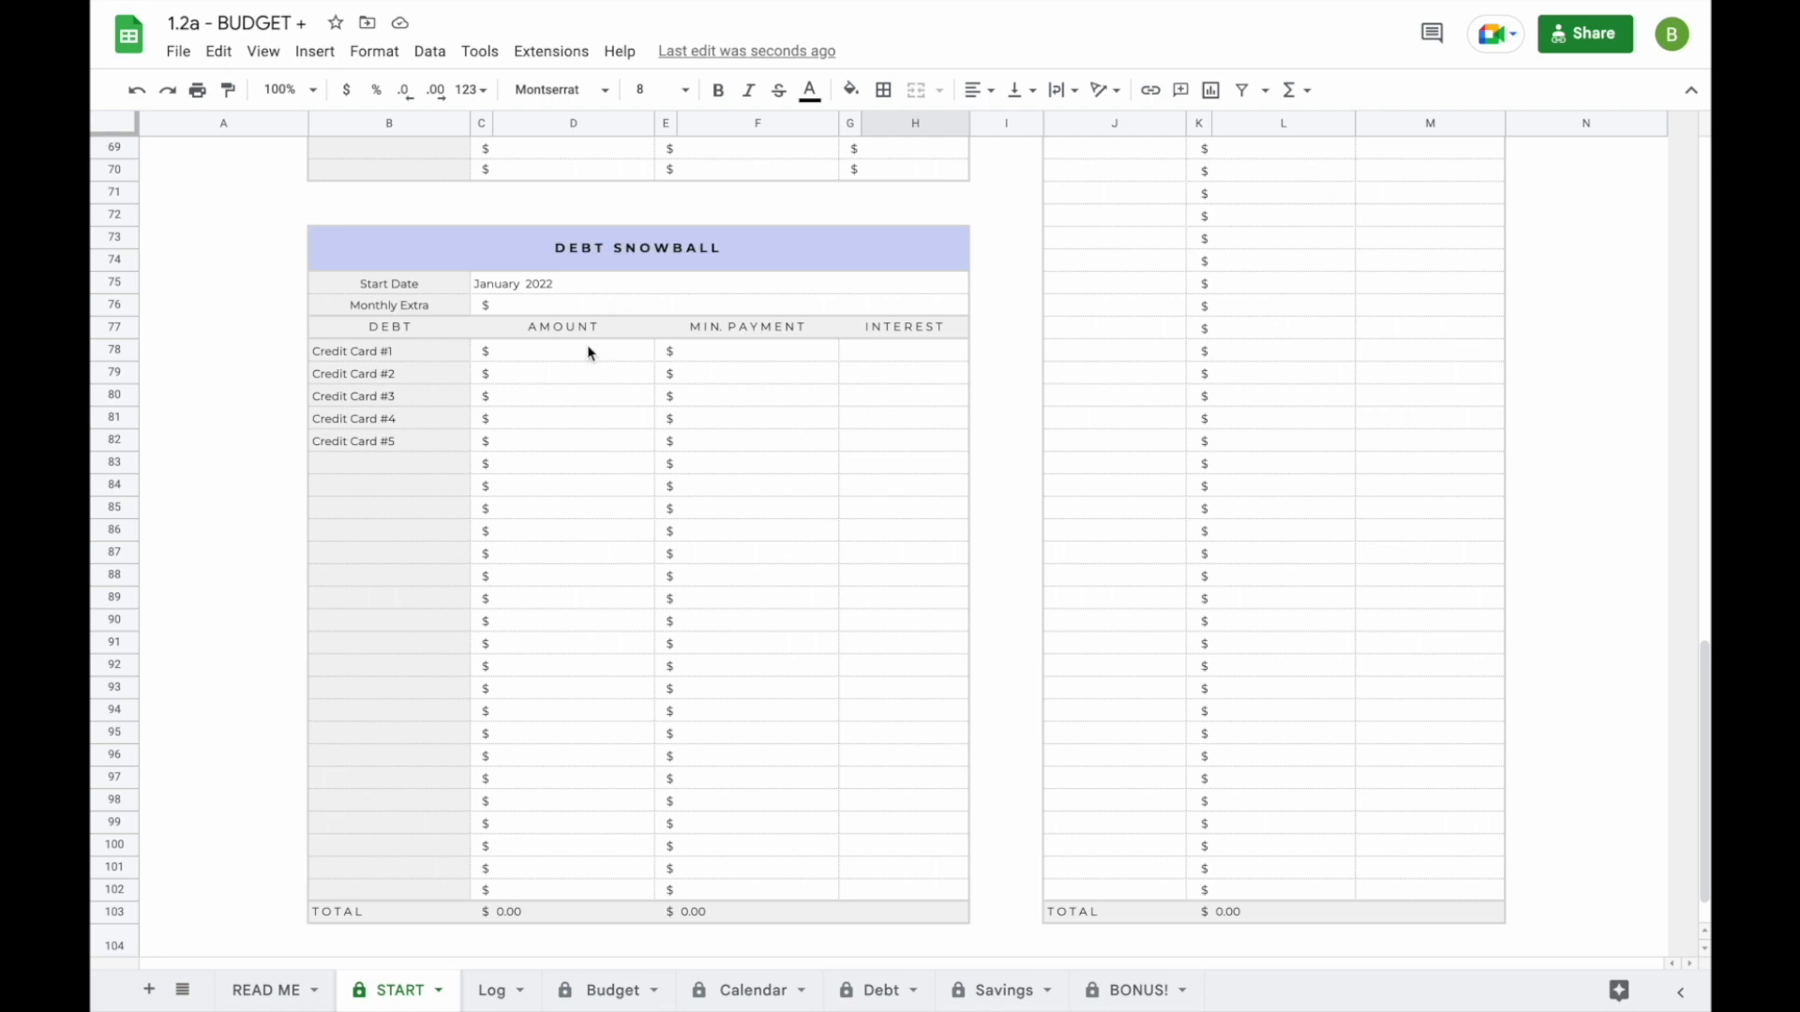
double_click(533, 284)
click(797, 319)
click(798, 318)
click(798, 319)
click(798, 318)
click(798, 318)
click(797, 319)
click(798, 318)
click(798, 318)
click(798, 318)
click(798, 319)
click(798, 319)
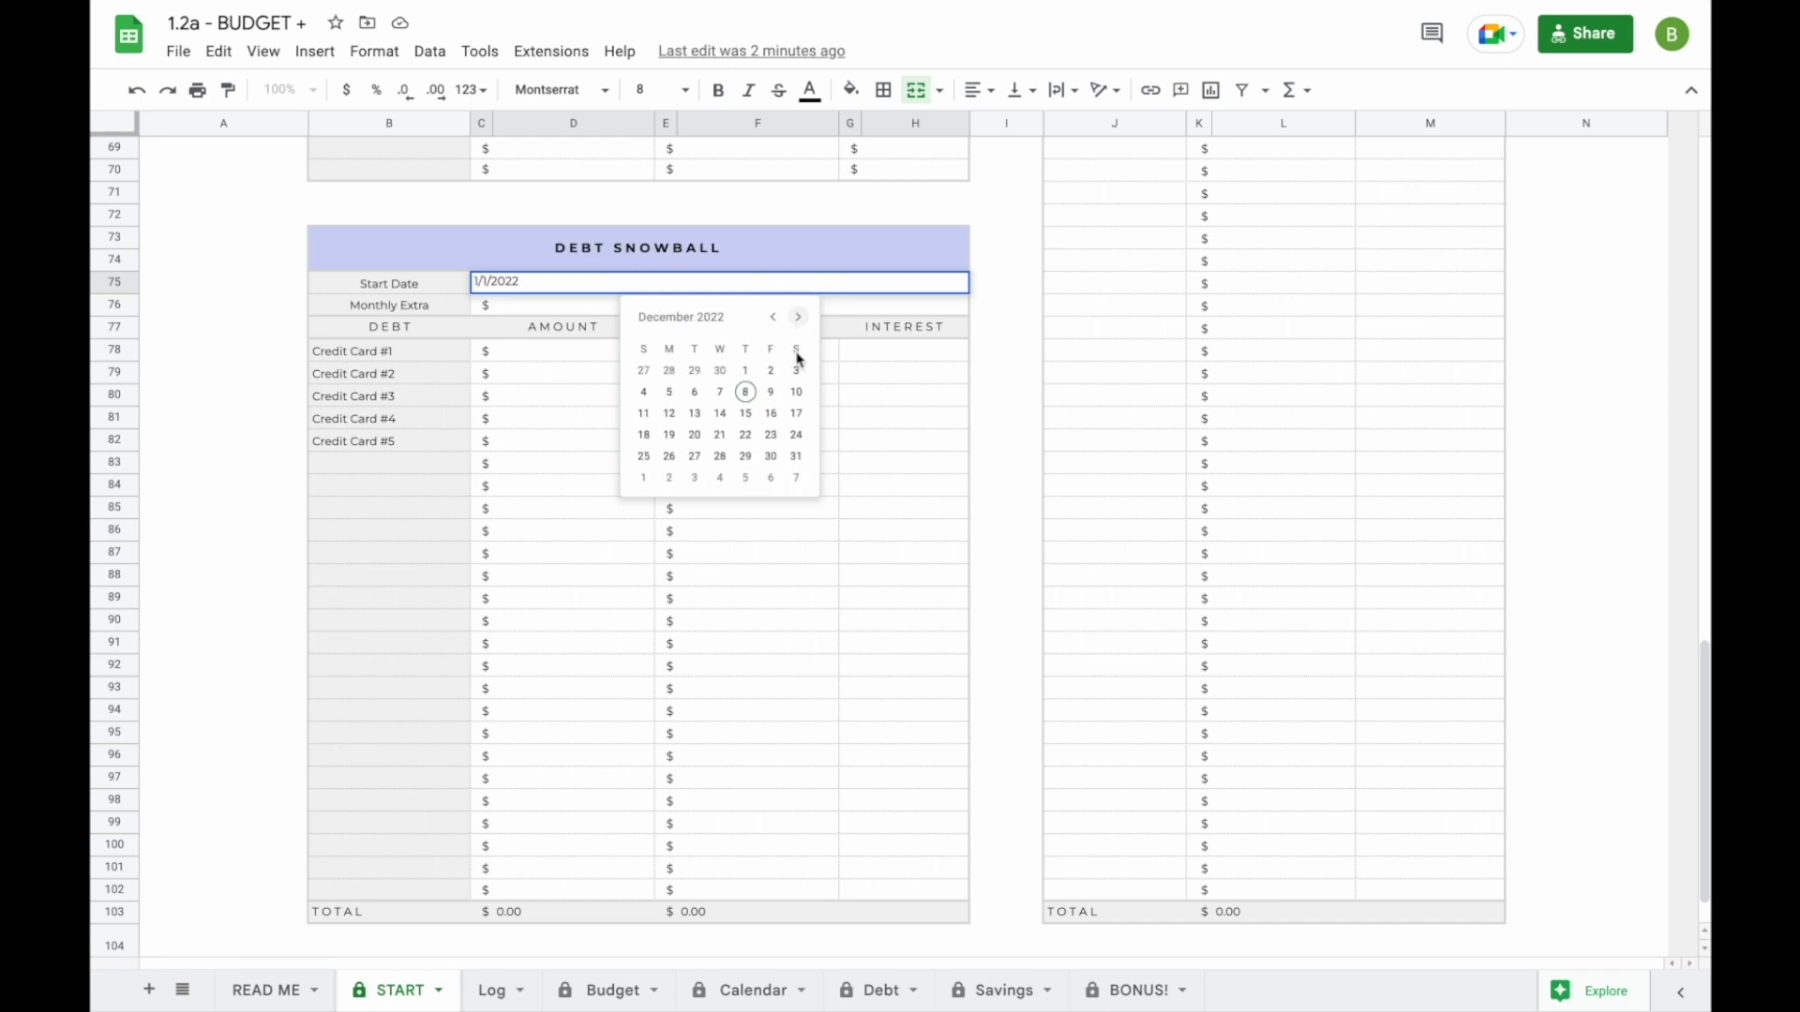
click(754, 374)
- Enter 500 as the Debt Snowball monthly extra payment
click(566, 308)
text(500)
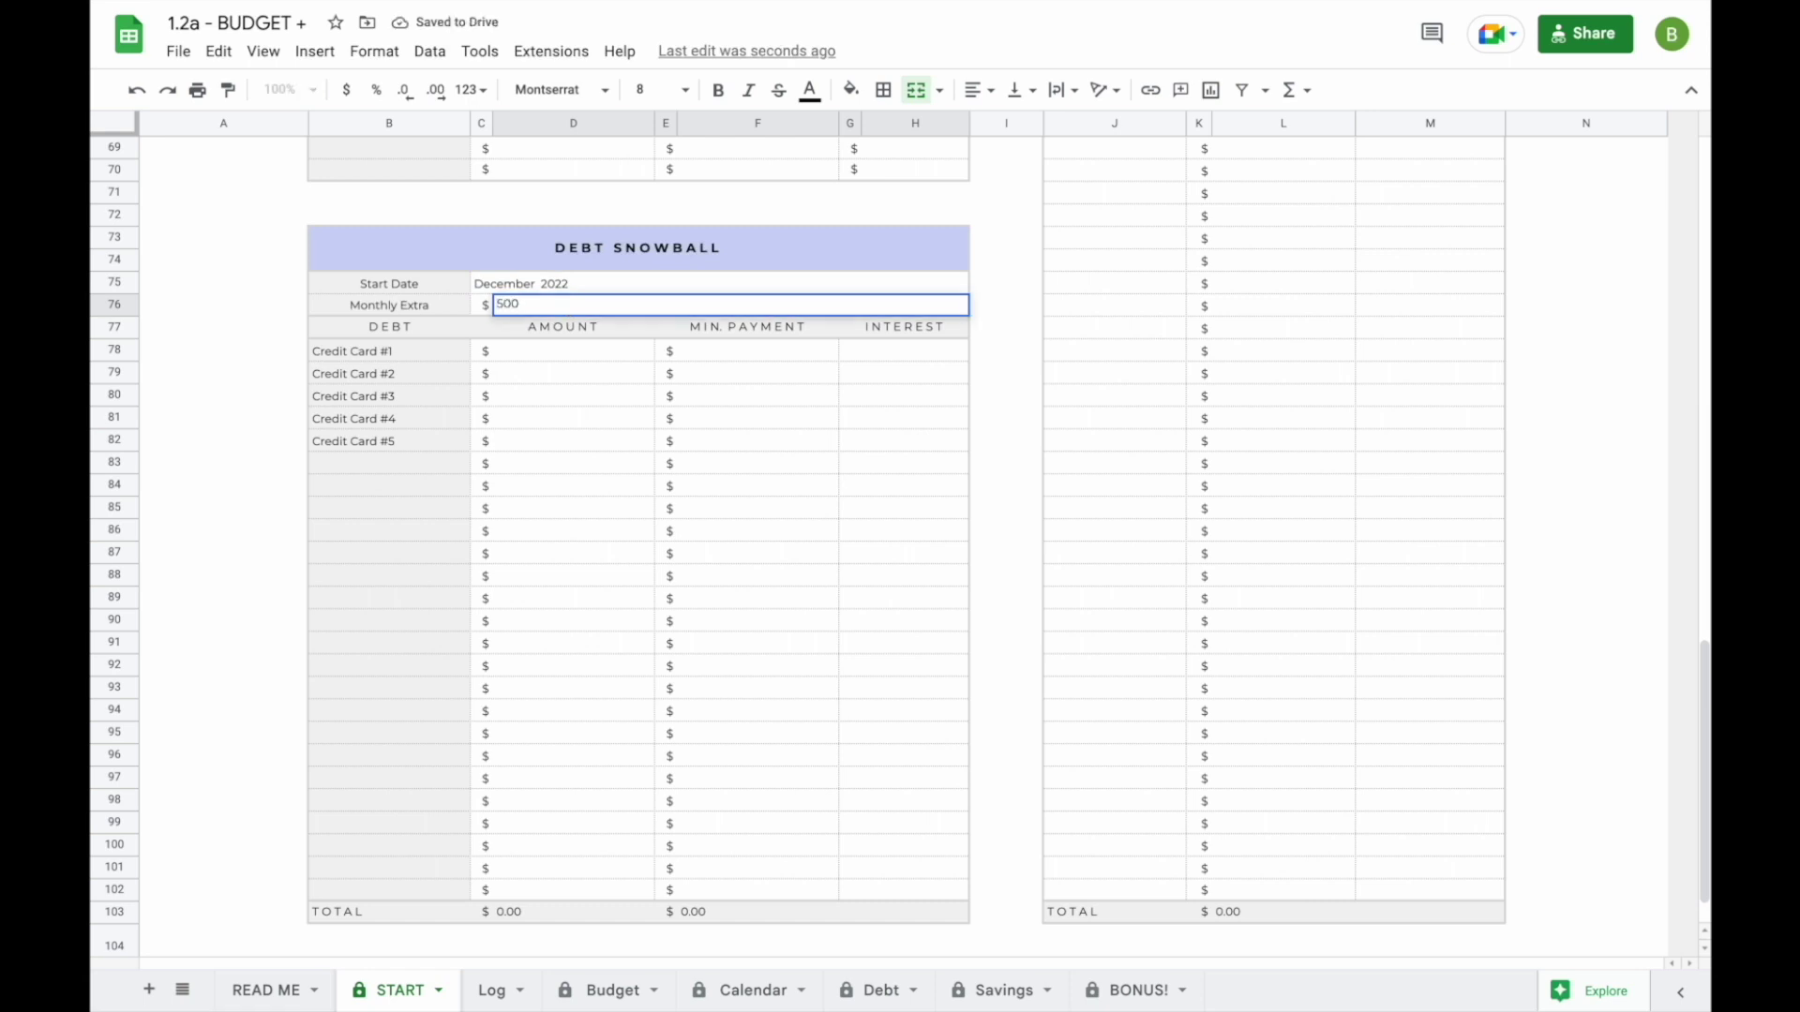
key(Return)
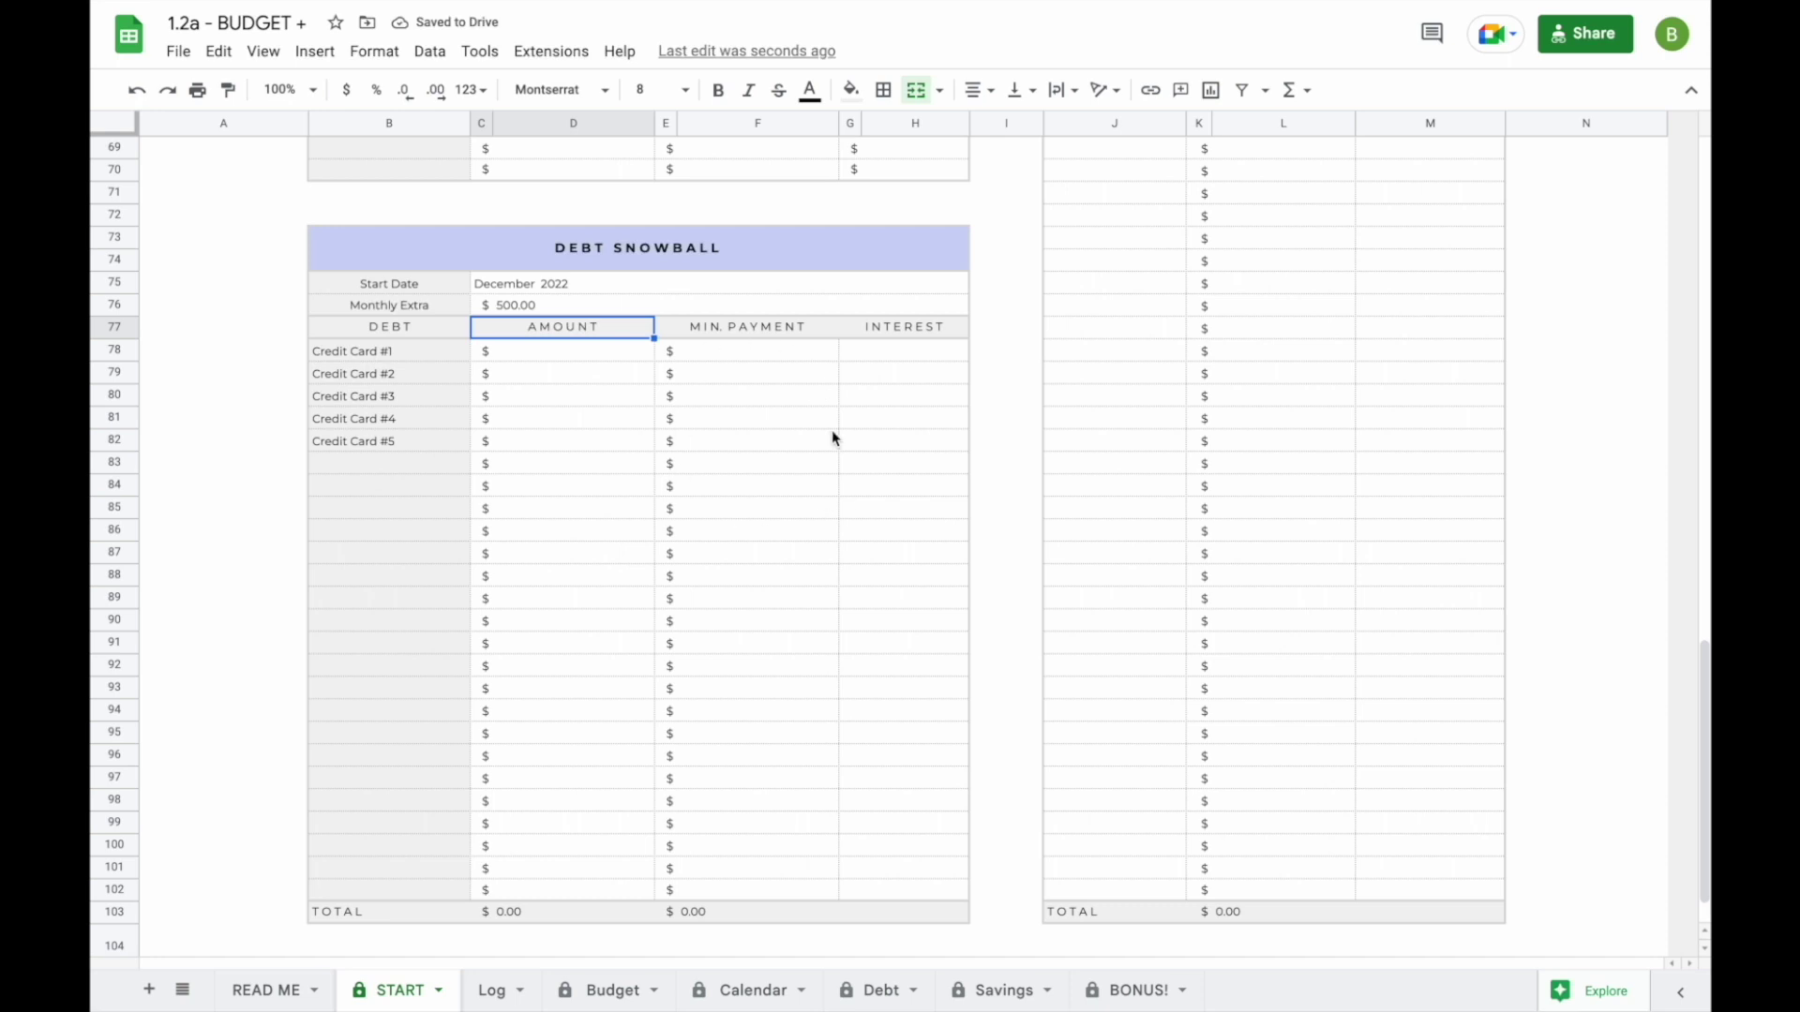
- Enter the five credit card amounts: 750, 1500, 800, 2500 and 500
click(568, 359)
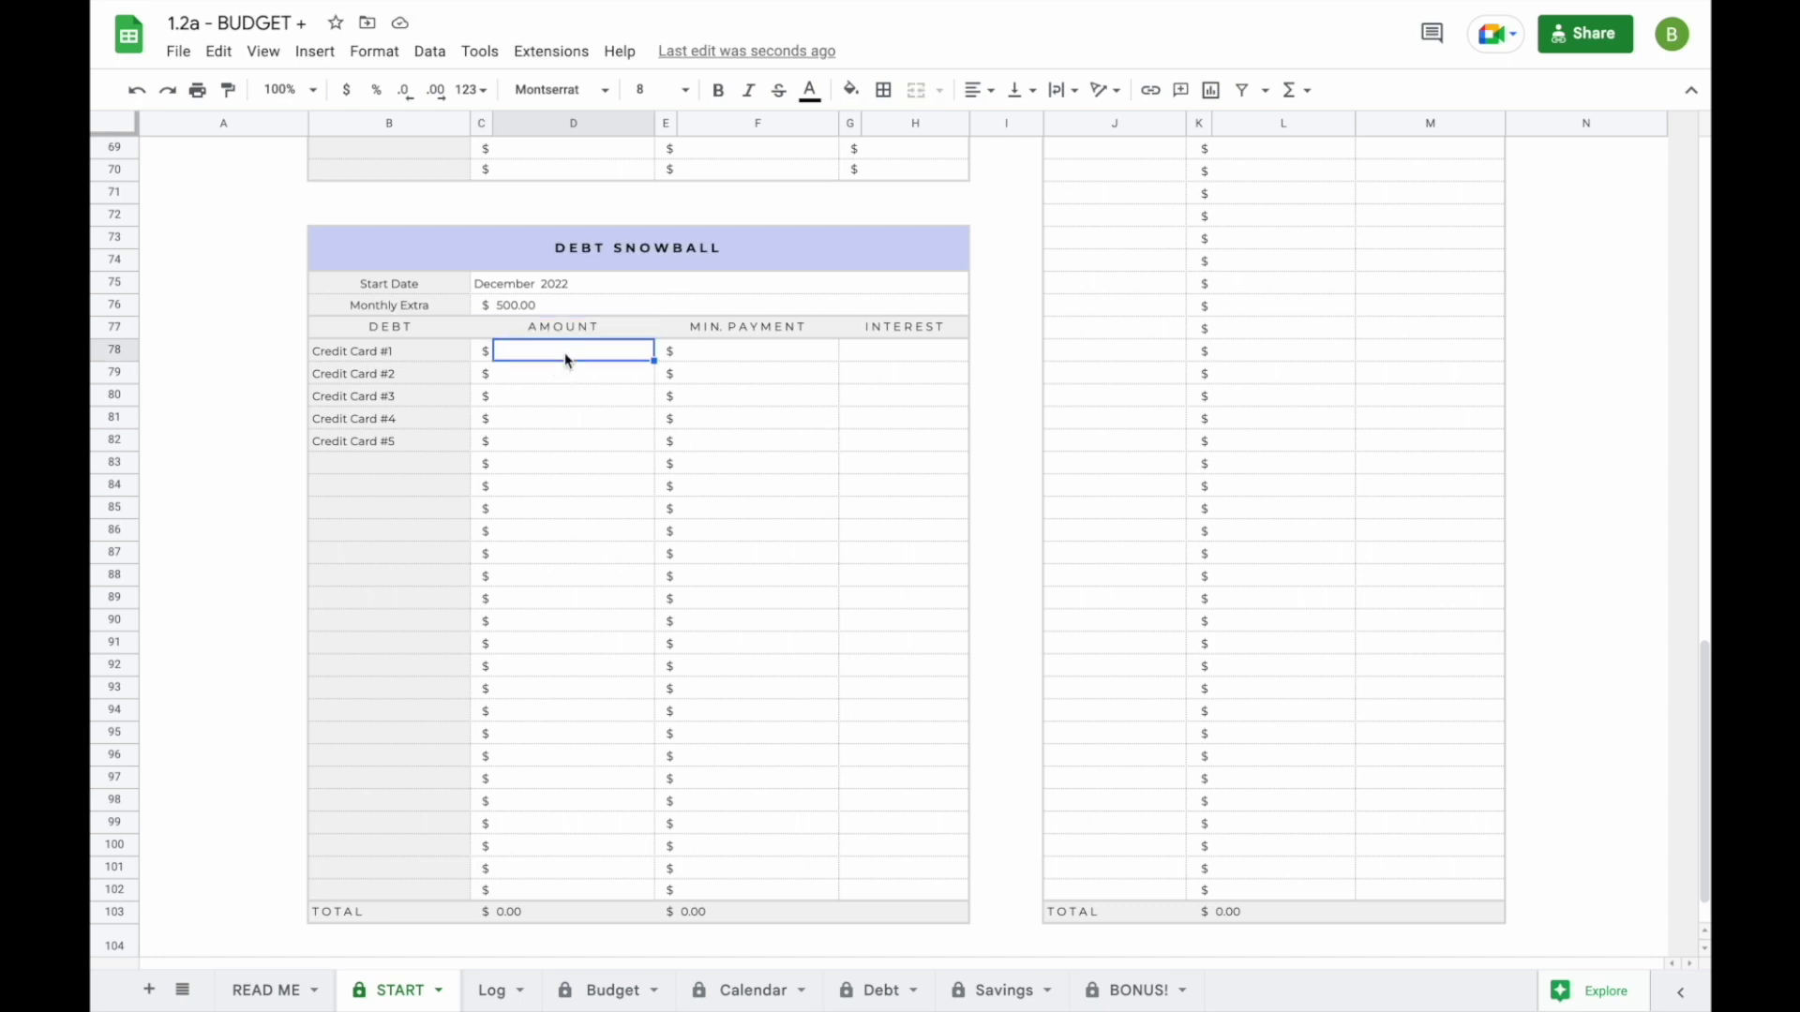
text(750)
key(Return)
text(0)
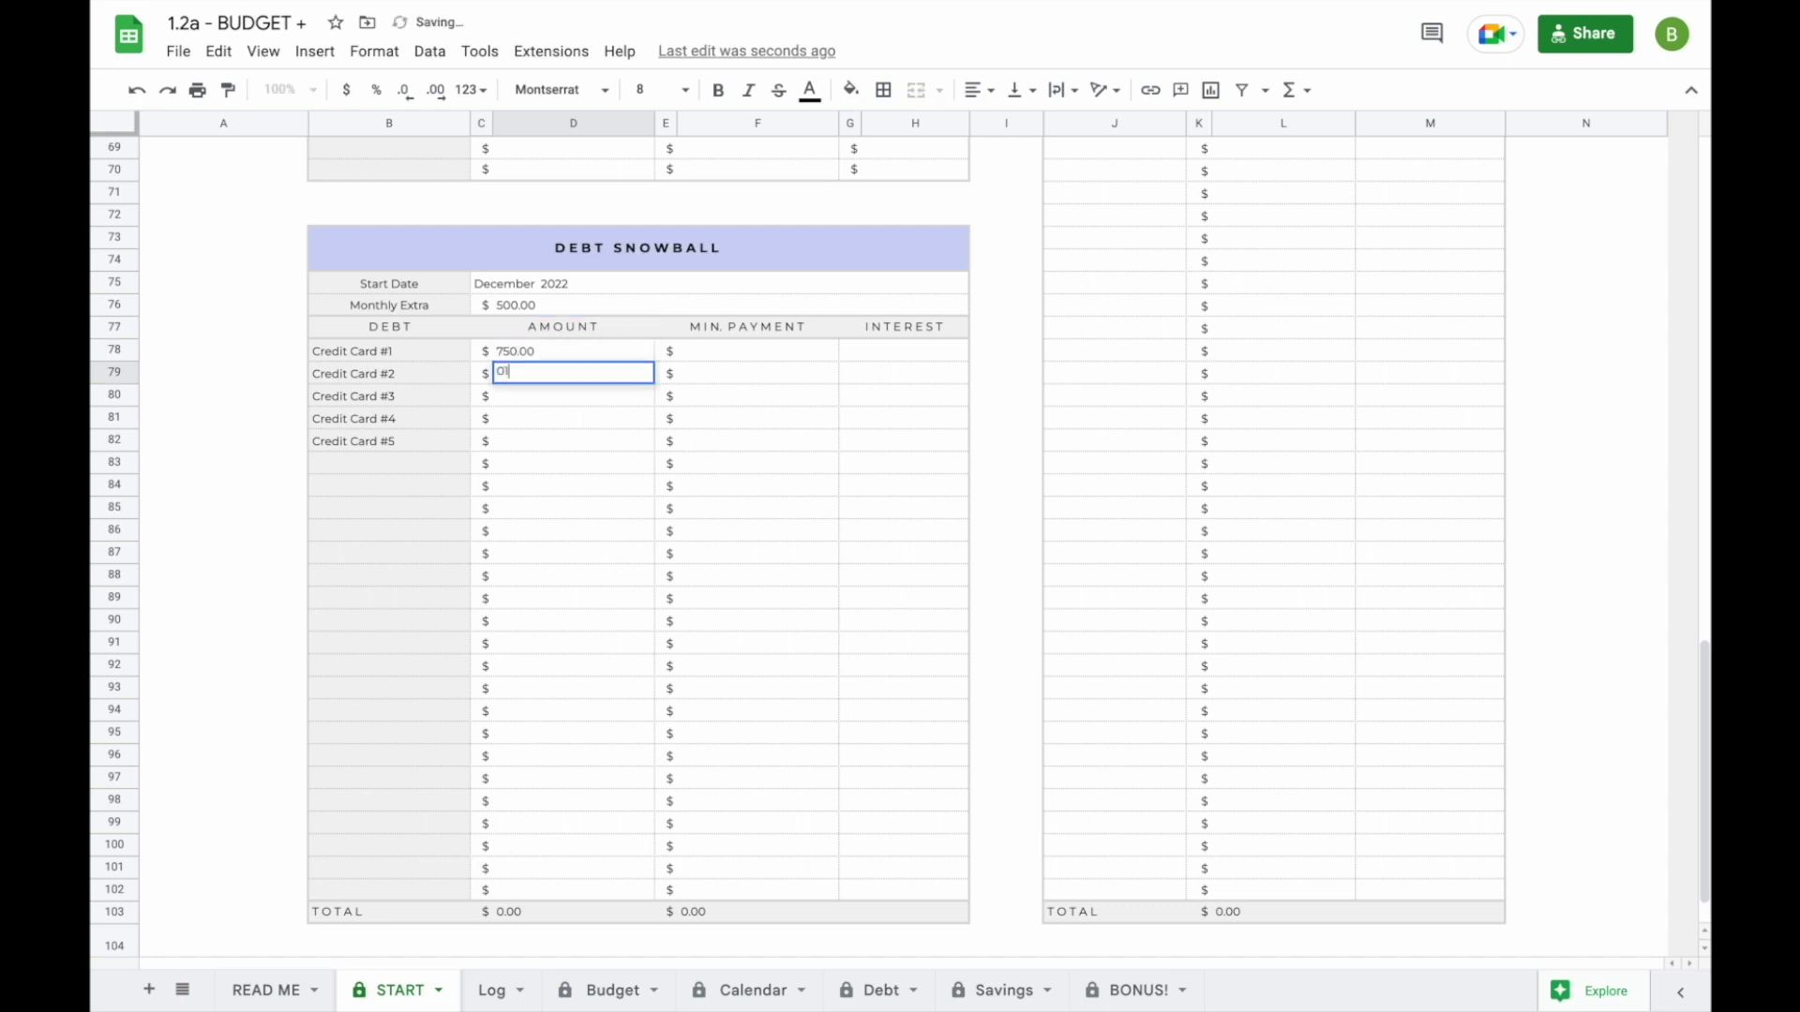
key(BackSpace)
text(1500)
key(Return)
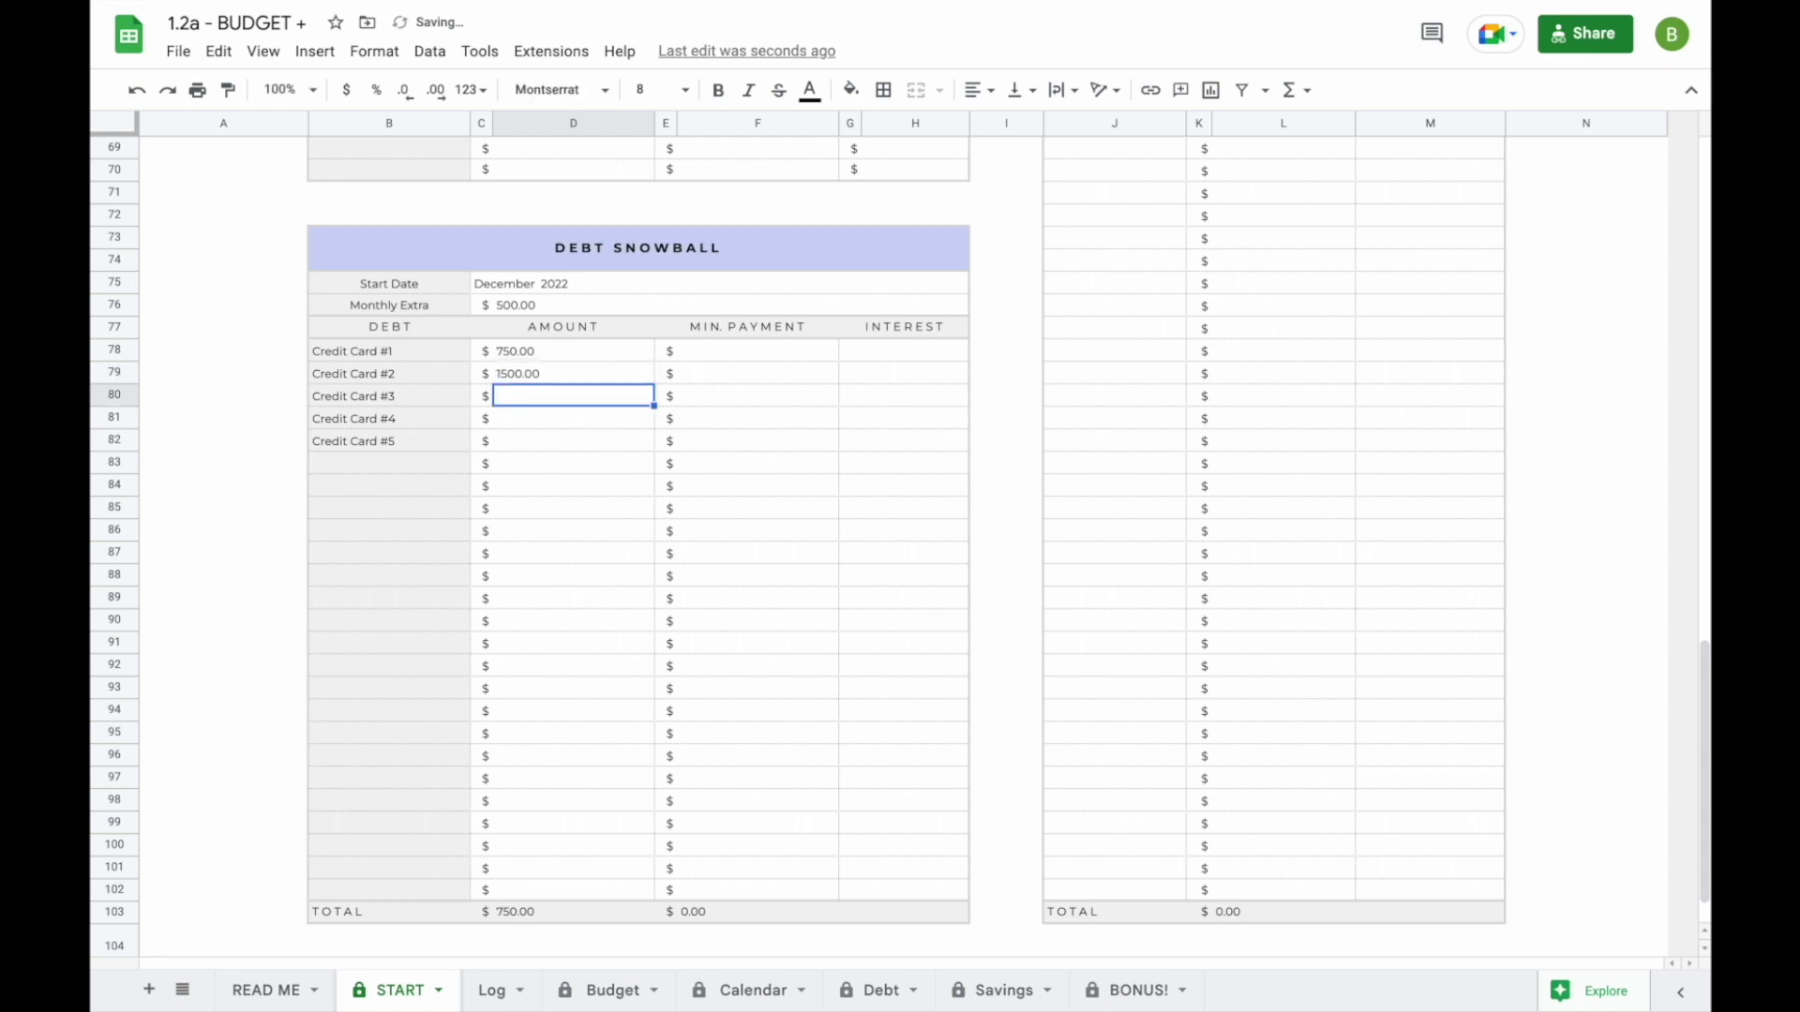
text(800)
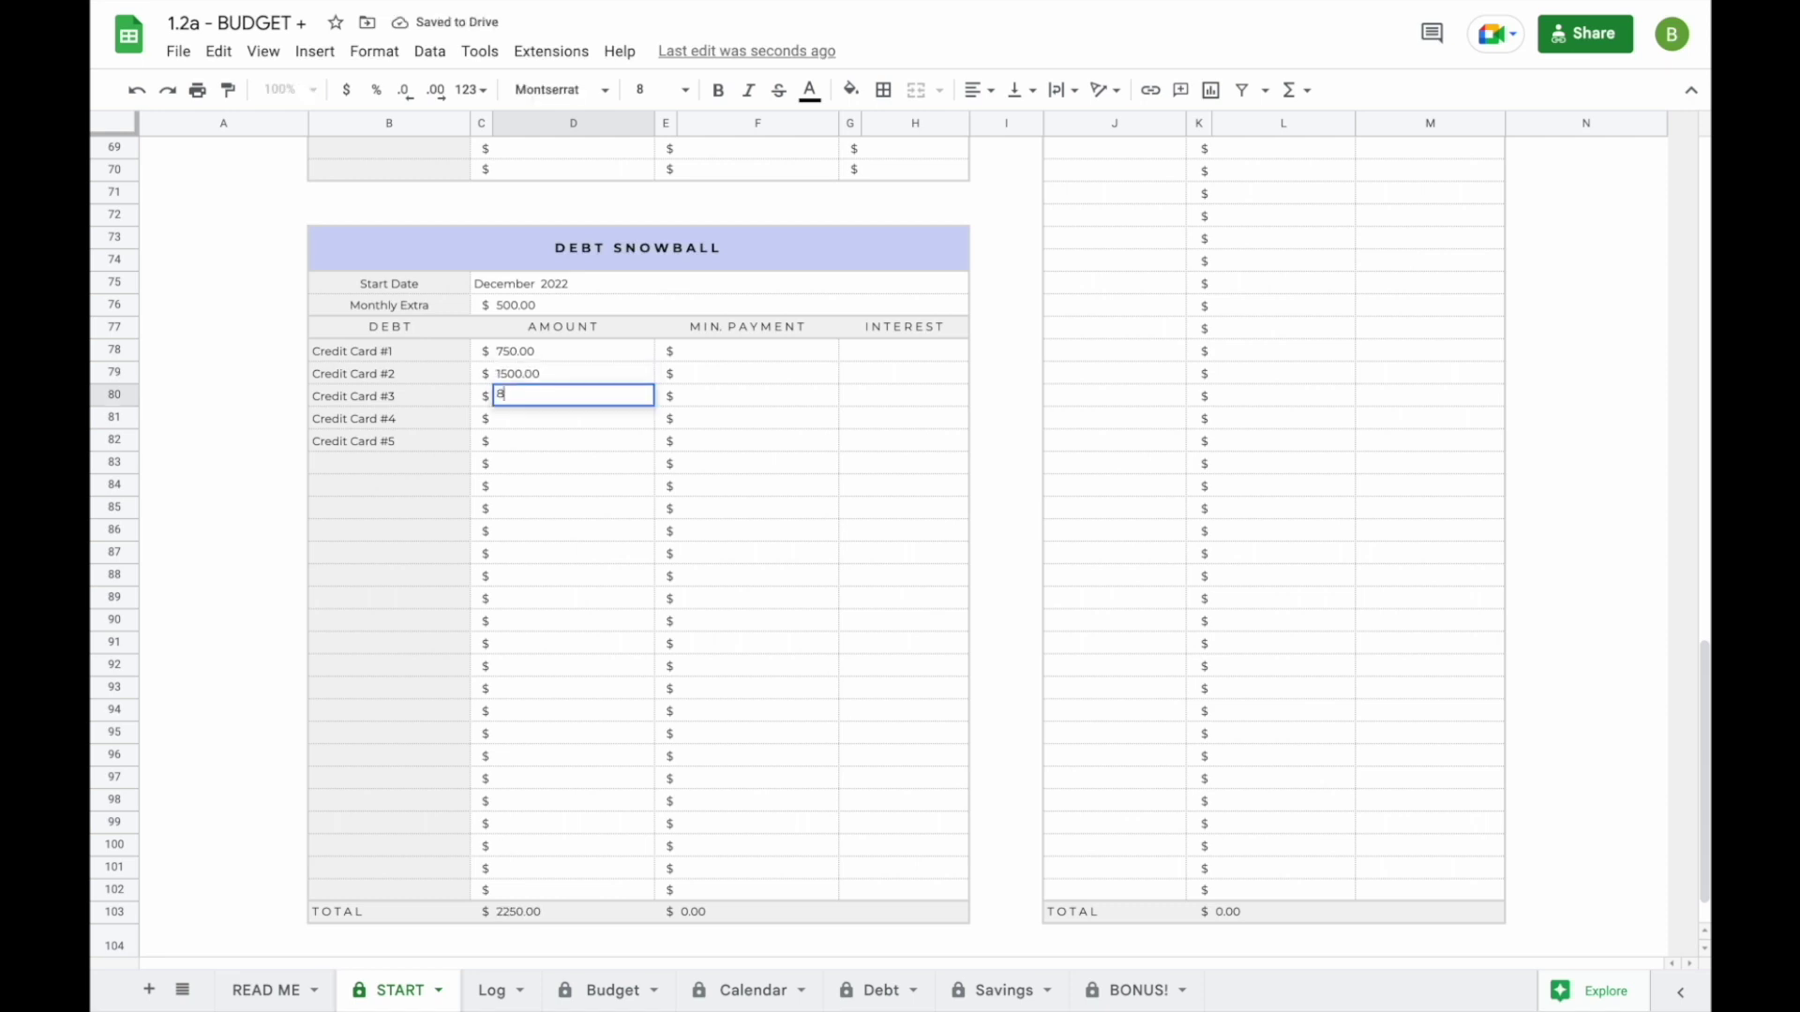
key(Return)
text(2500)
key(Return)
text(500)
key(Return)
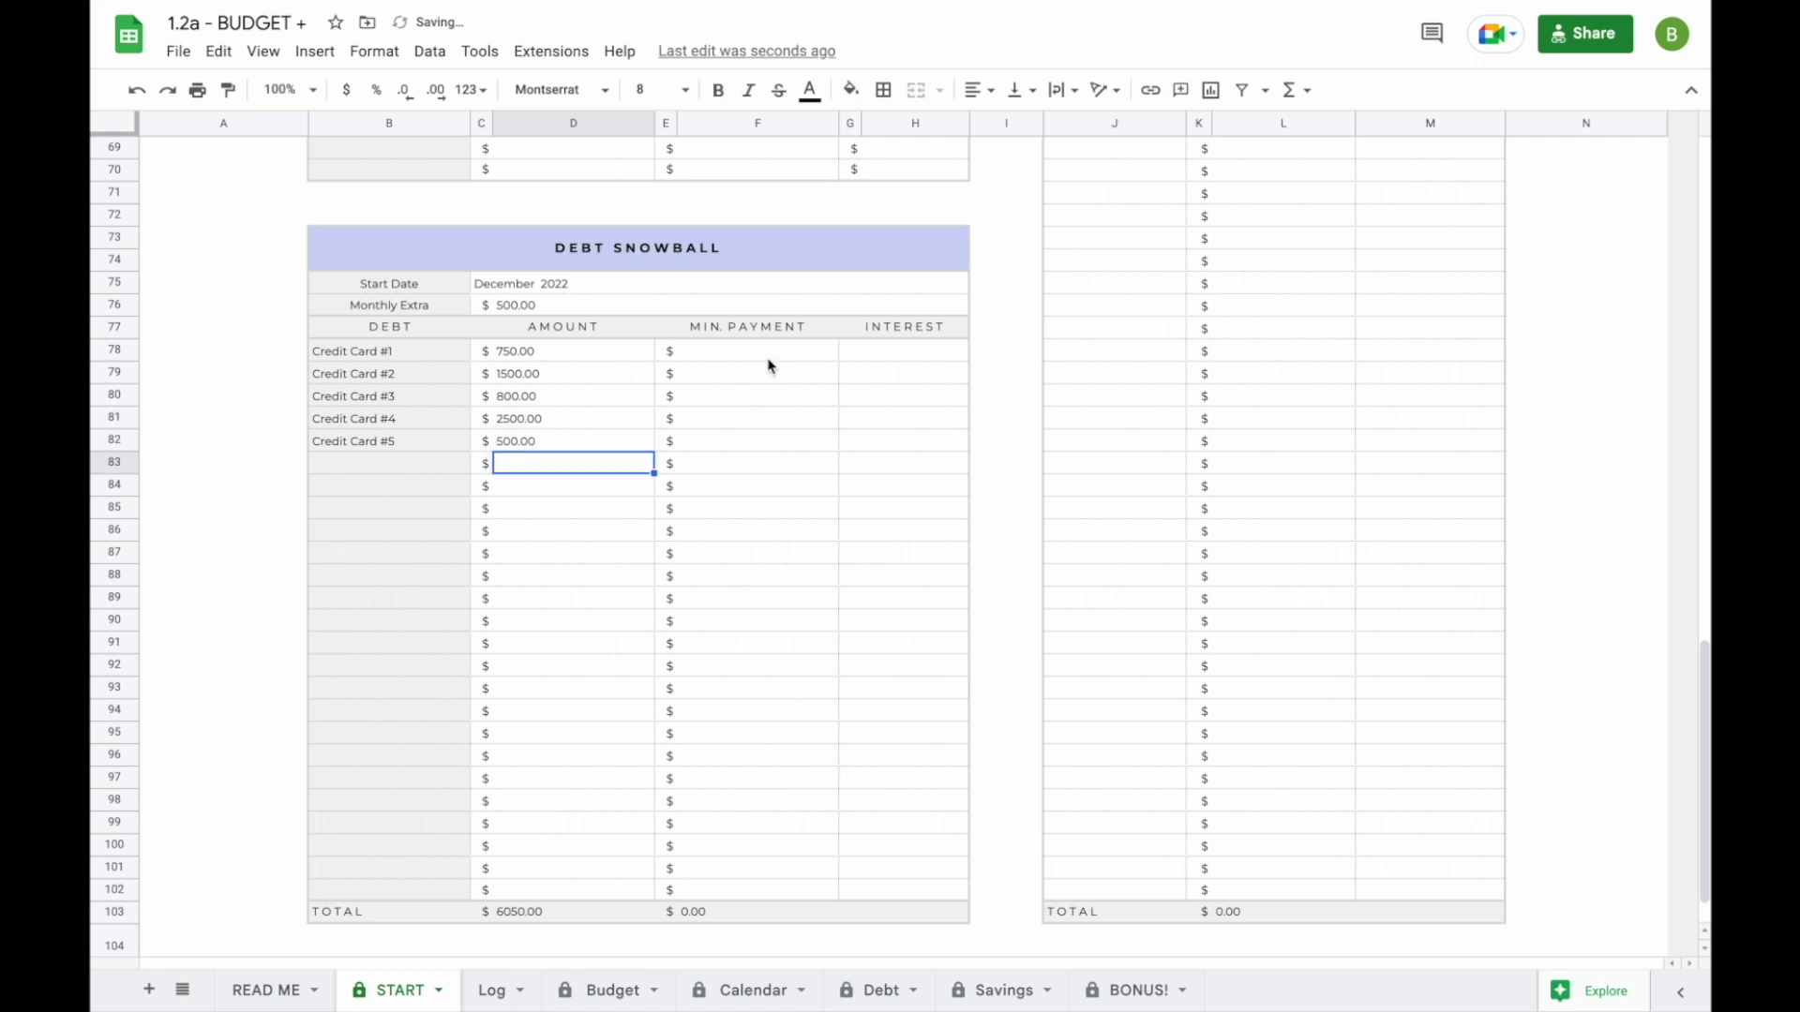
- Set each card's minimum payment to 50
click(767, 355)
text(50)
key(Return)
text(50)
key(Return)
text(50)
key(Return)
text(50)
key(Return)
text(50)
- Enter interest rates of 1, 2, 5, 1 and 4, correcting Credit Card #5 to 4
key(Return)
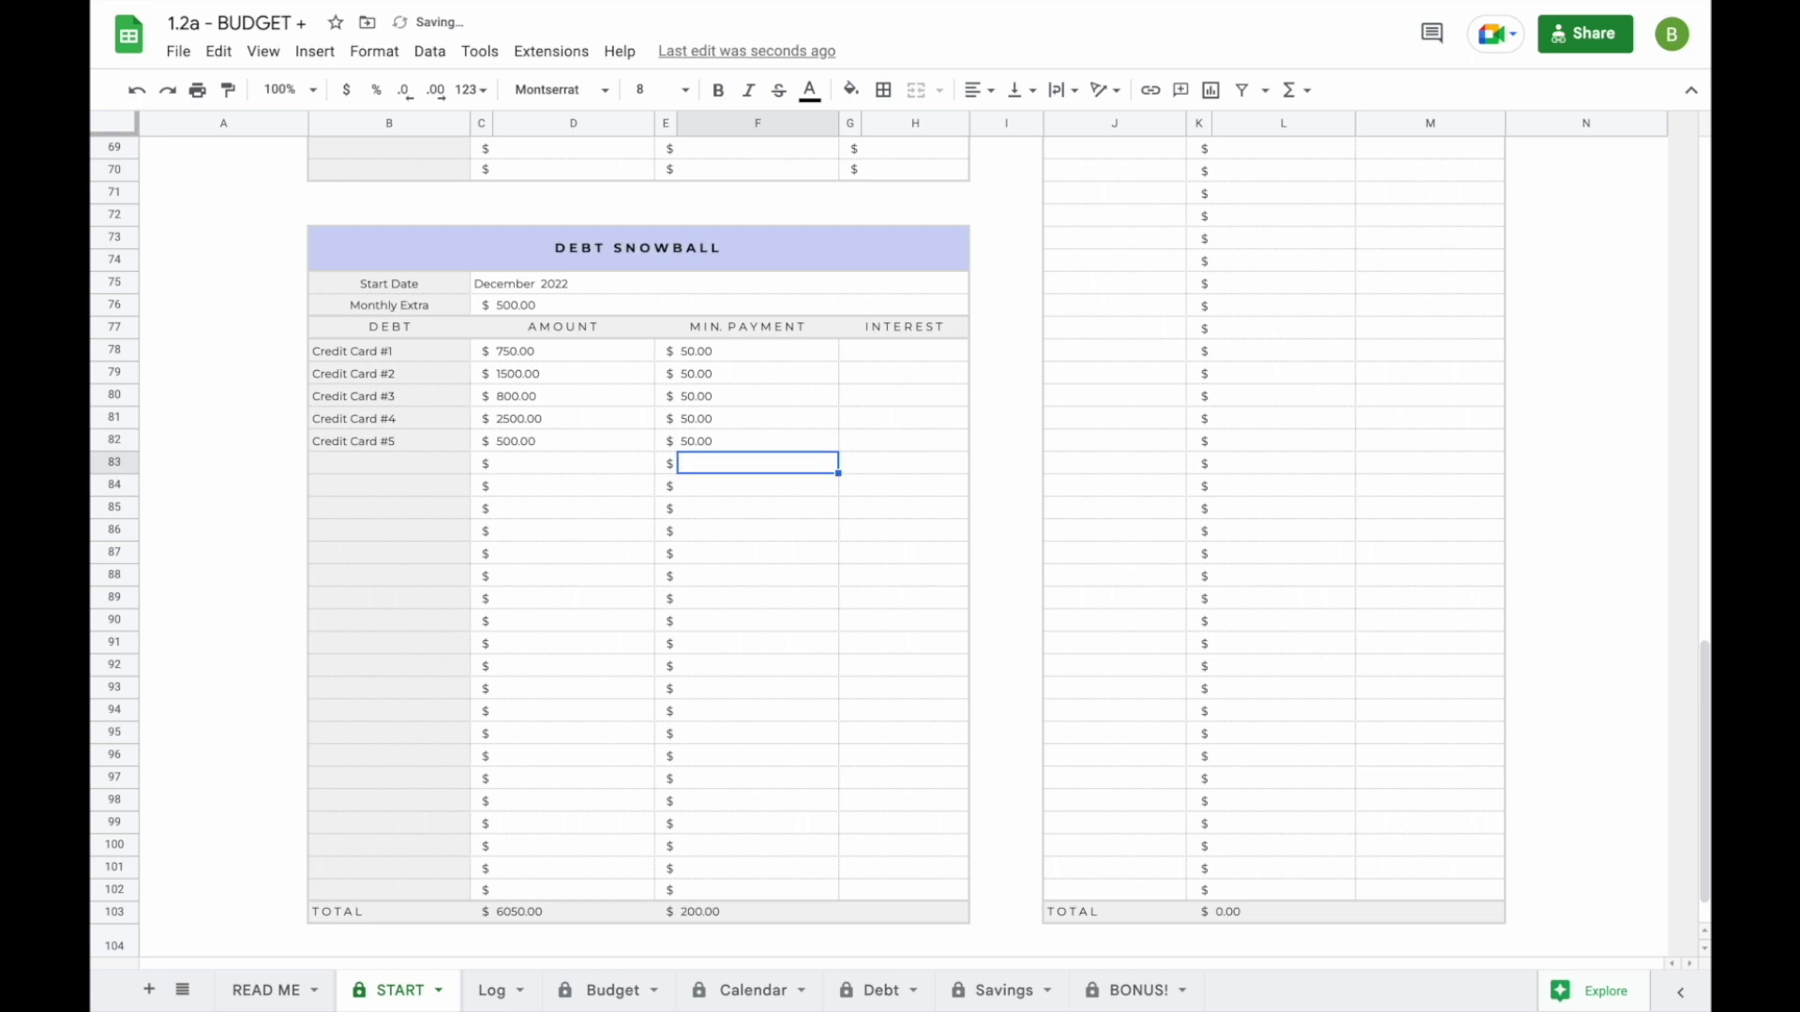
click(952, 357)
text(1)
key(Return)
text(2)
key(Return)
text(5)
key(Return)
text(1)
key(Return)
text(6)
key(Return)
click(908, 448)
text(4)
key(Return)
click(573, 553)
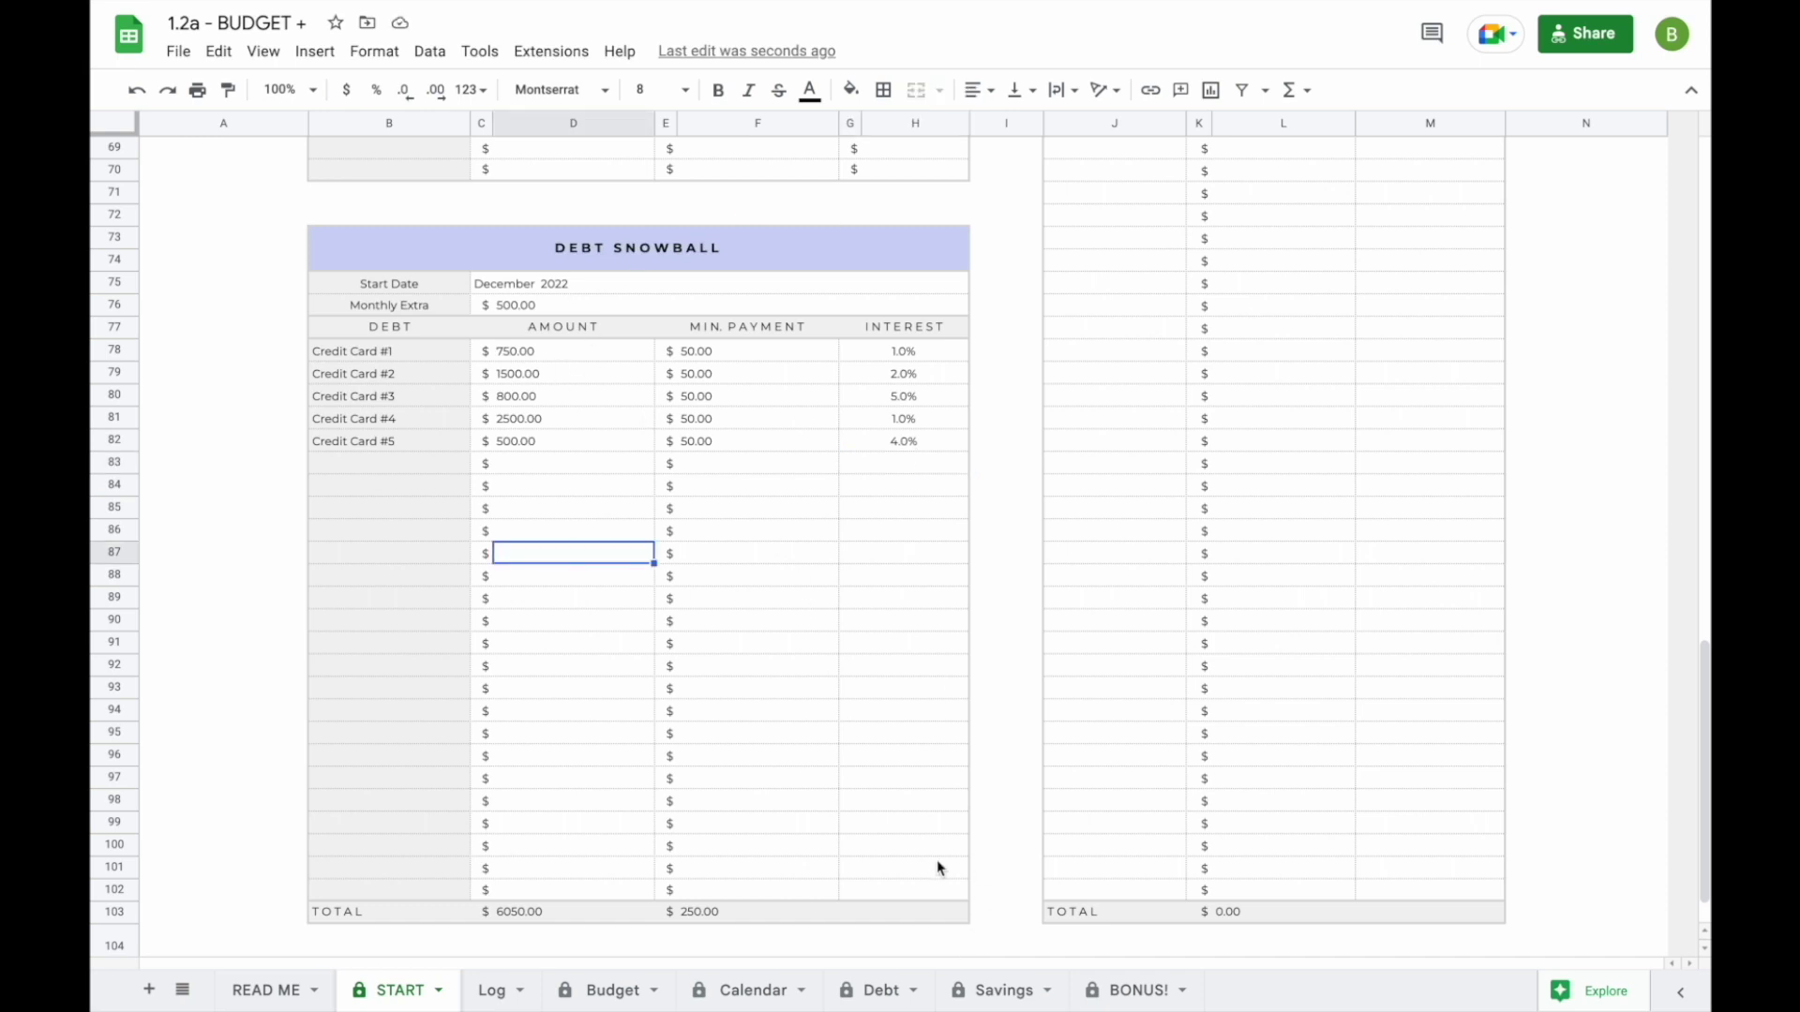
- Review the Debt dashboard's payoff schedule, then return to the START sheet
click(883, 993)
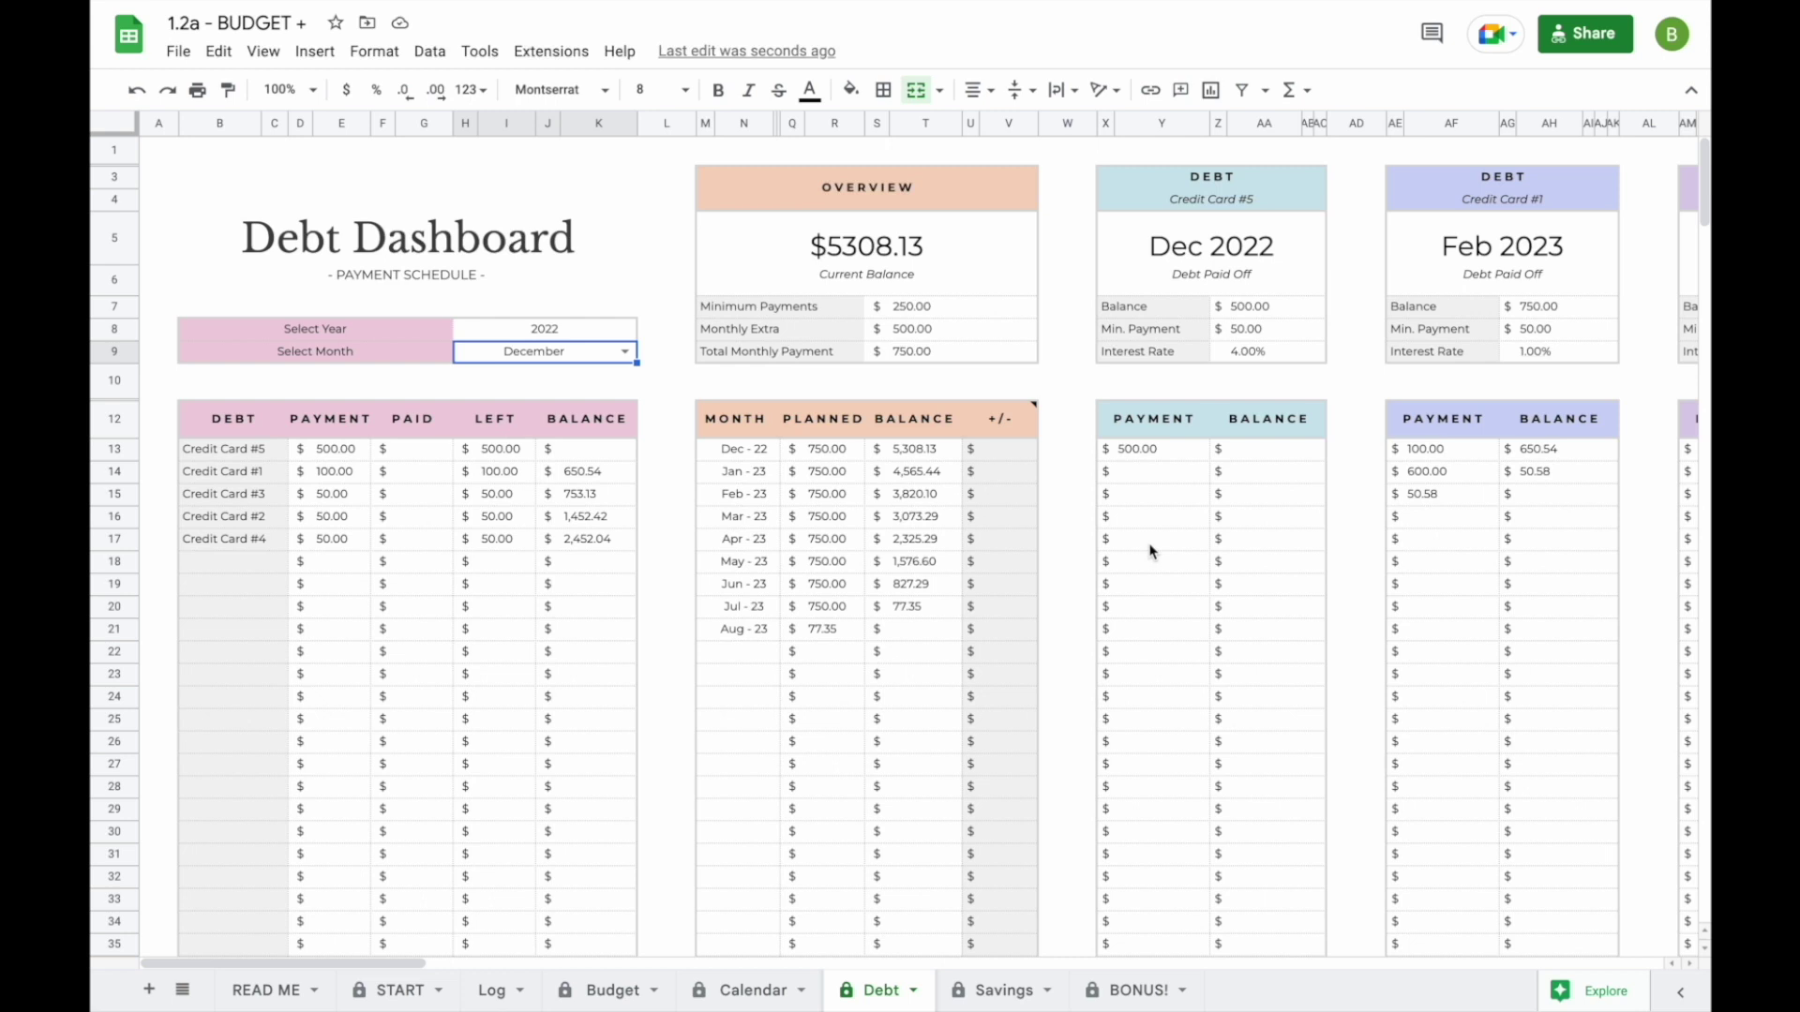
click(393, 990)
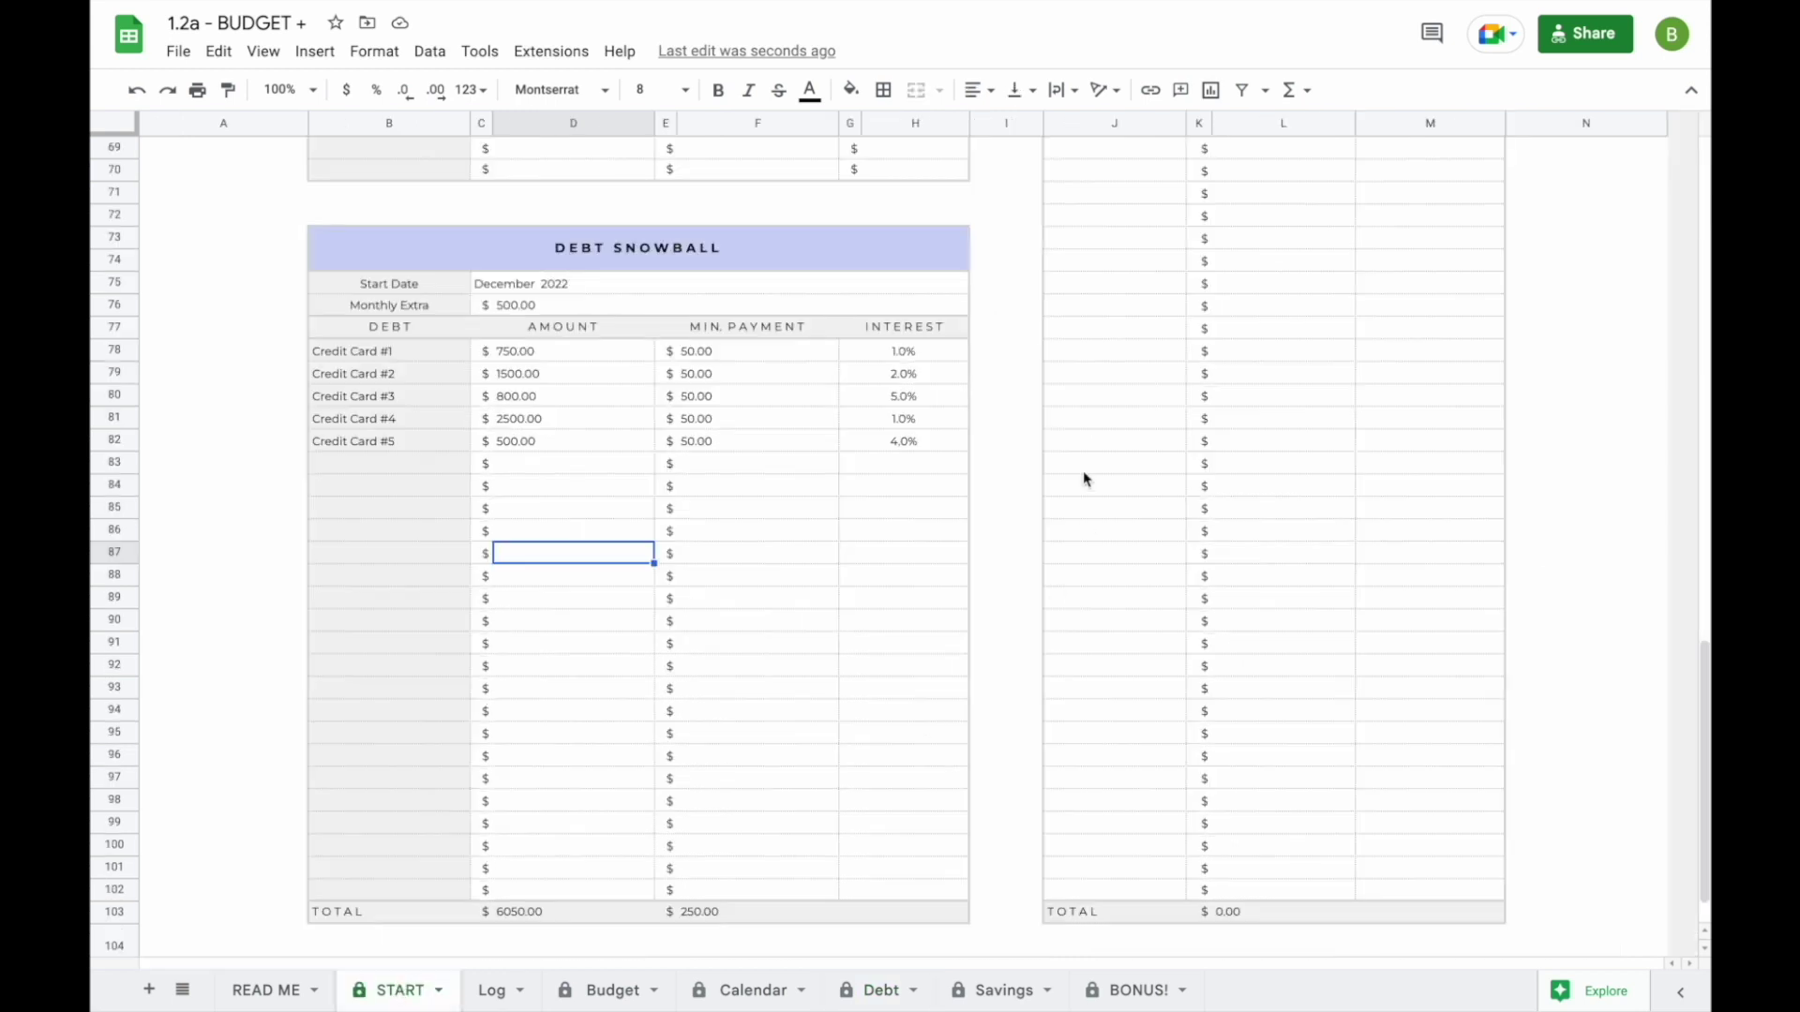
scroll(1082, 471, up, 10)
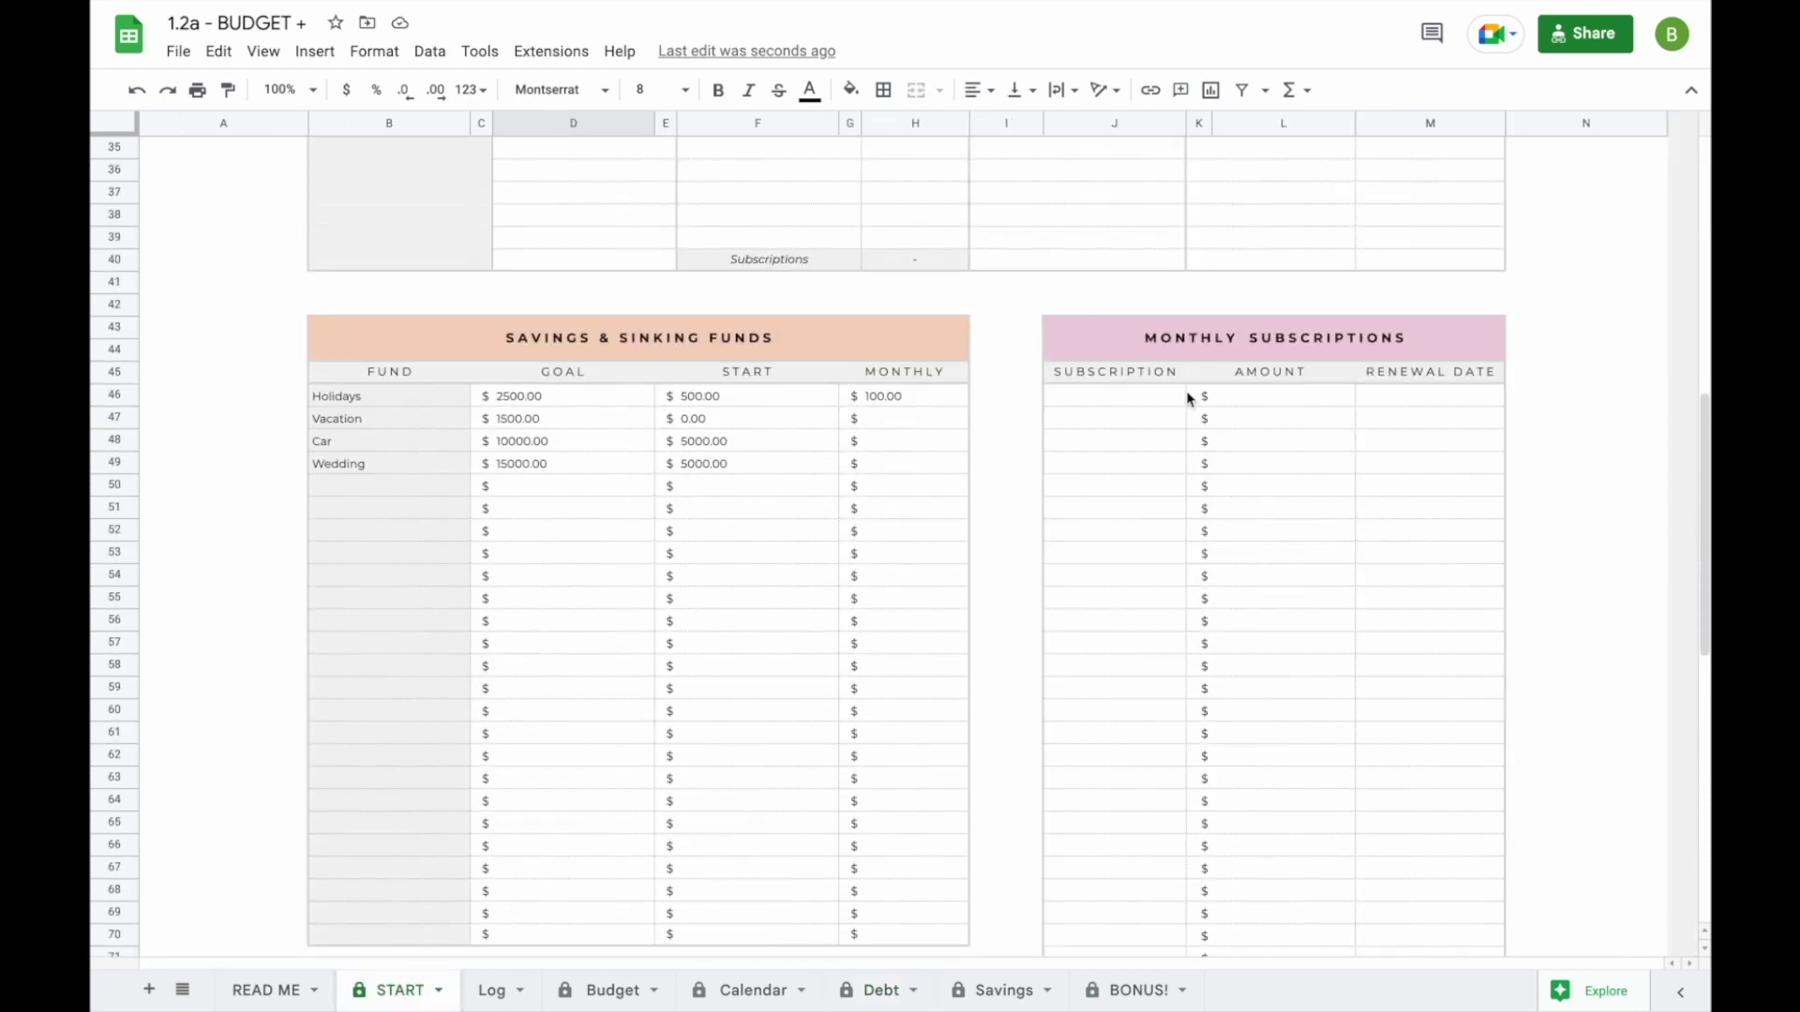
- List Netflix, Amazon Prime and Spotify as monthly subscriptions starting at J46
click(1120, 402)
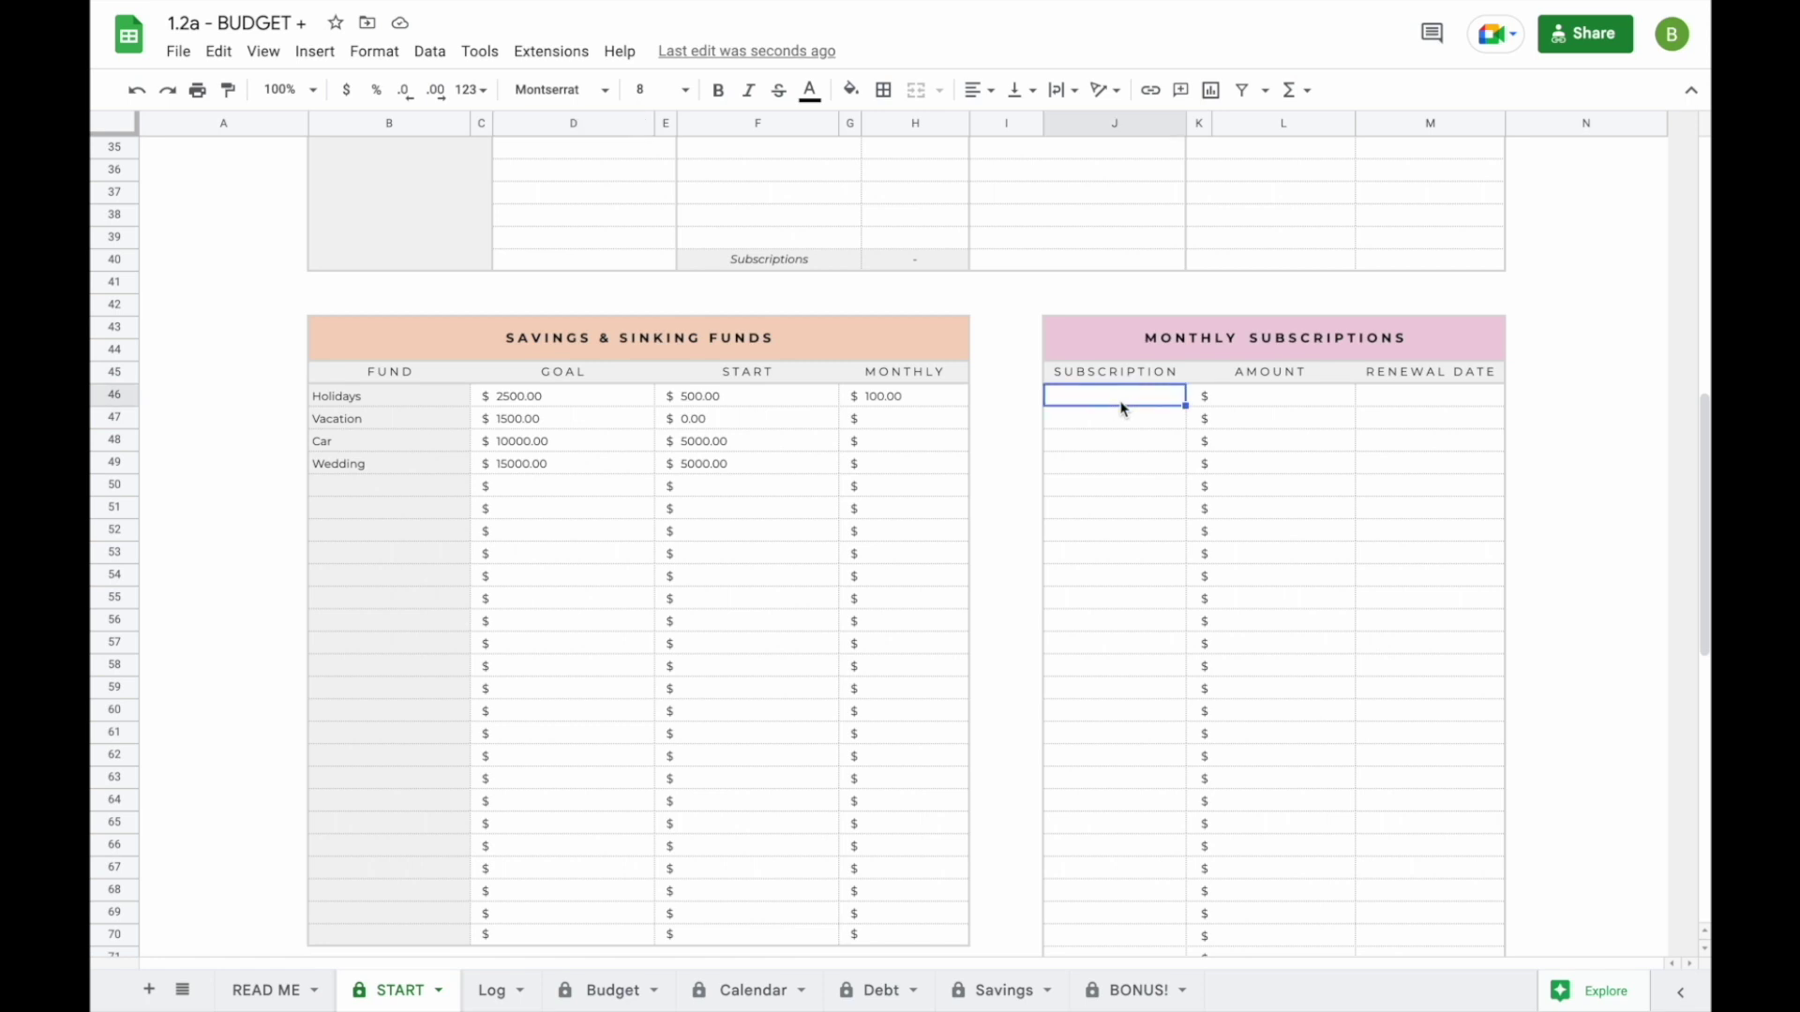
scroll(1123, 408, up, 6)
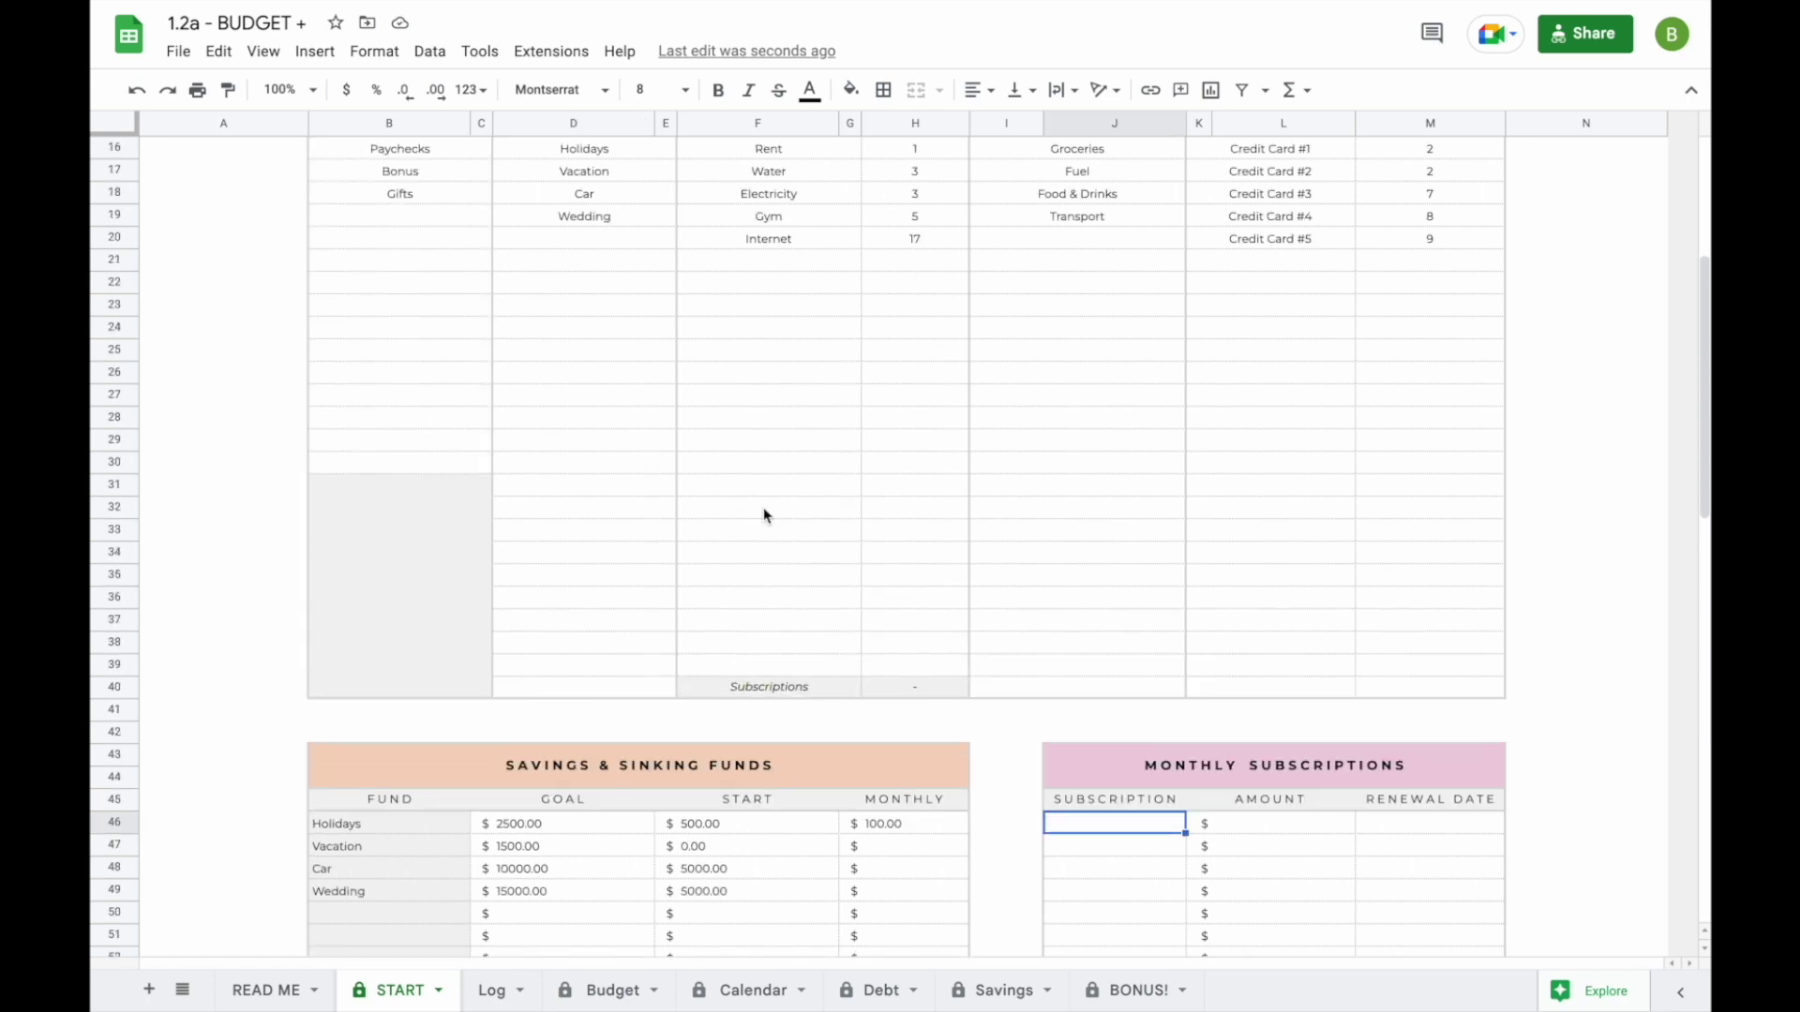
scroll(763, 514, up, 2)
scroll(856, 667, down, 4)
text(Netflix)
key(Return)
text(Amazon Prime)
key(Return)
text(Spotify)
key(Return)
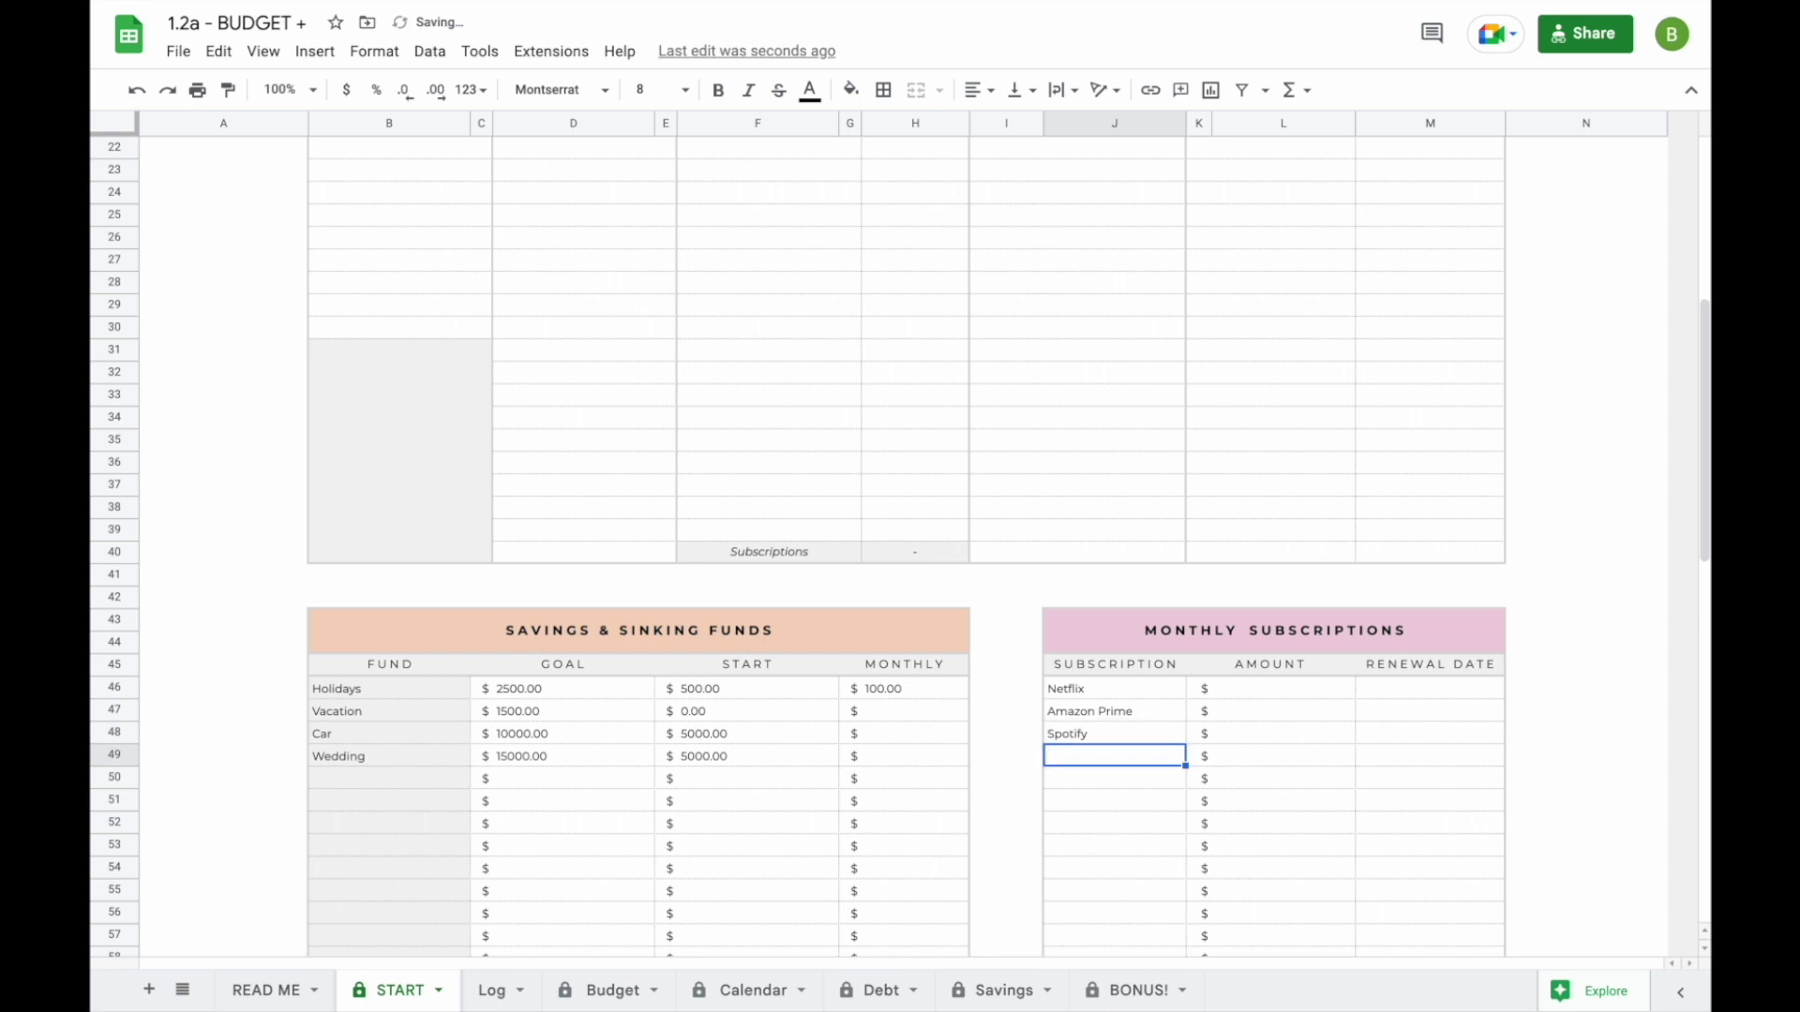
- Give each subscription an amount of 10
click(1306, 691)
text(10)
key(Return)
text(10)
key(Return)
text(10)
key(Return)
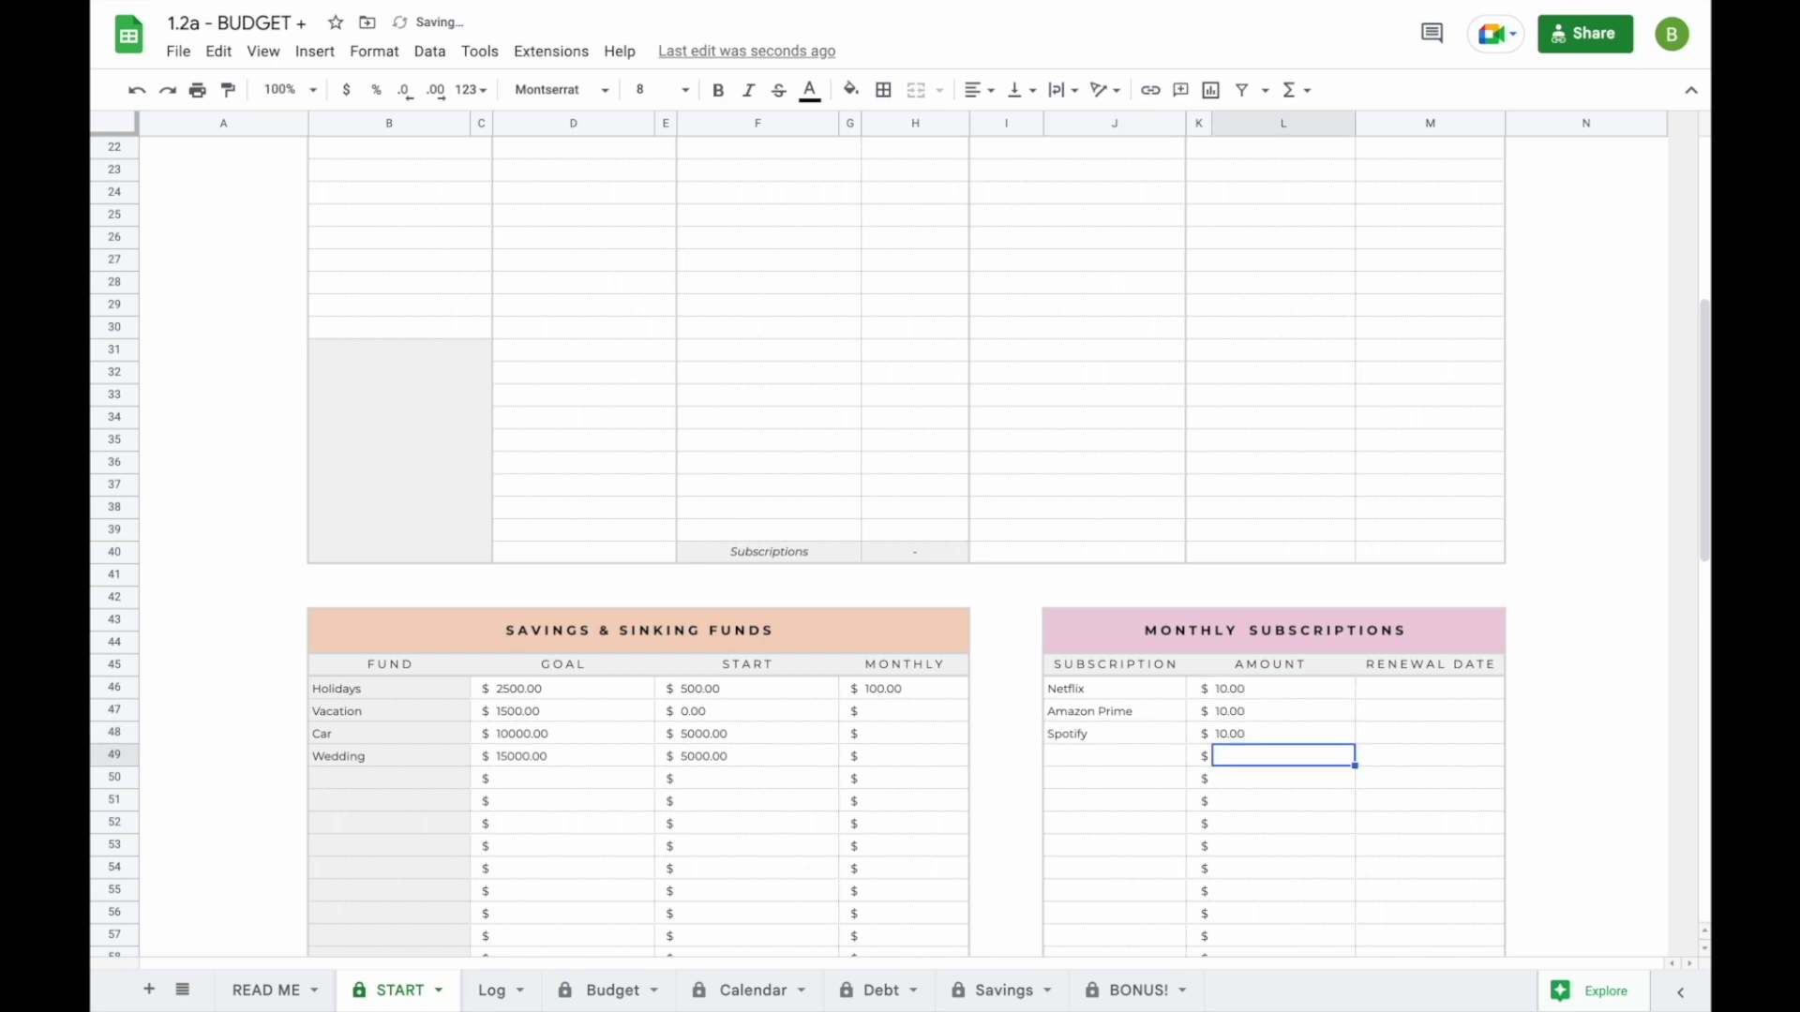
- Switch to the Budget dashboard
scroll(1217, 740, down, 12)
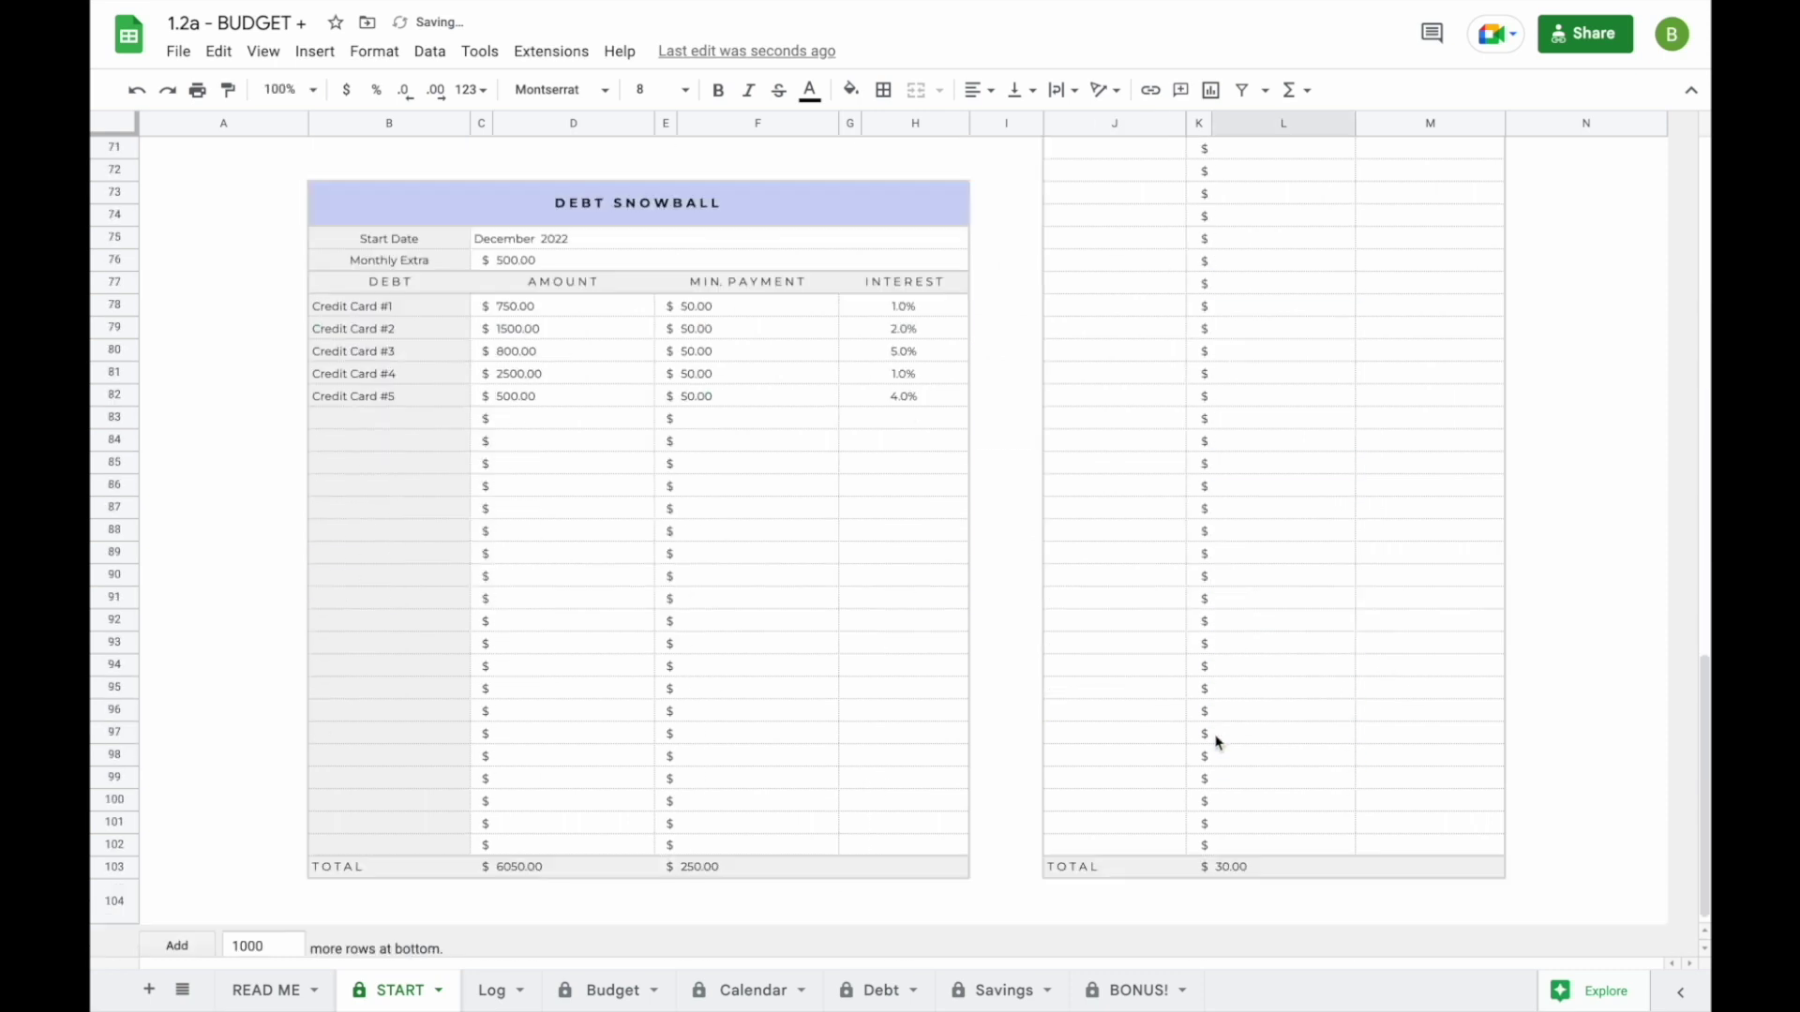
scroll(1265, 855, up, 12)
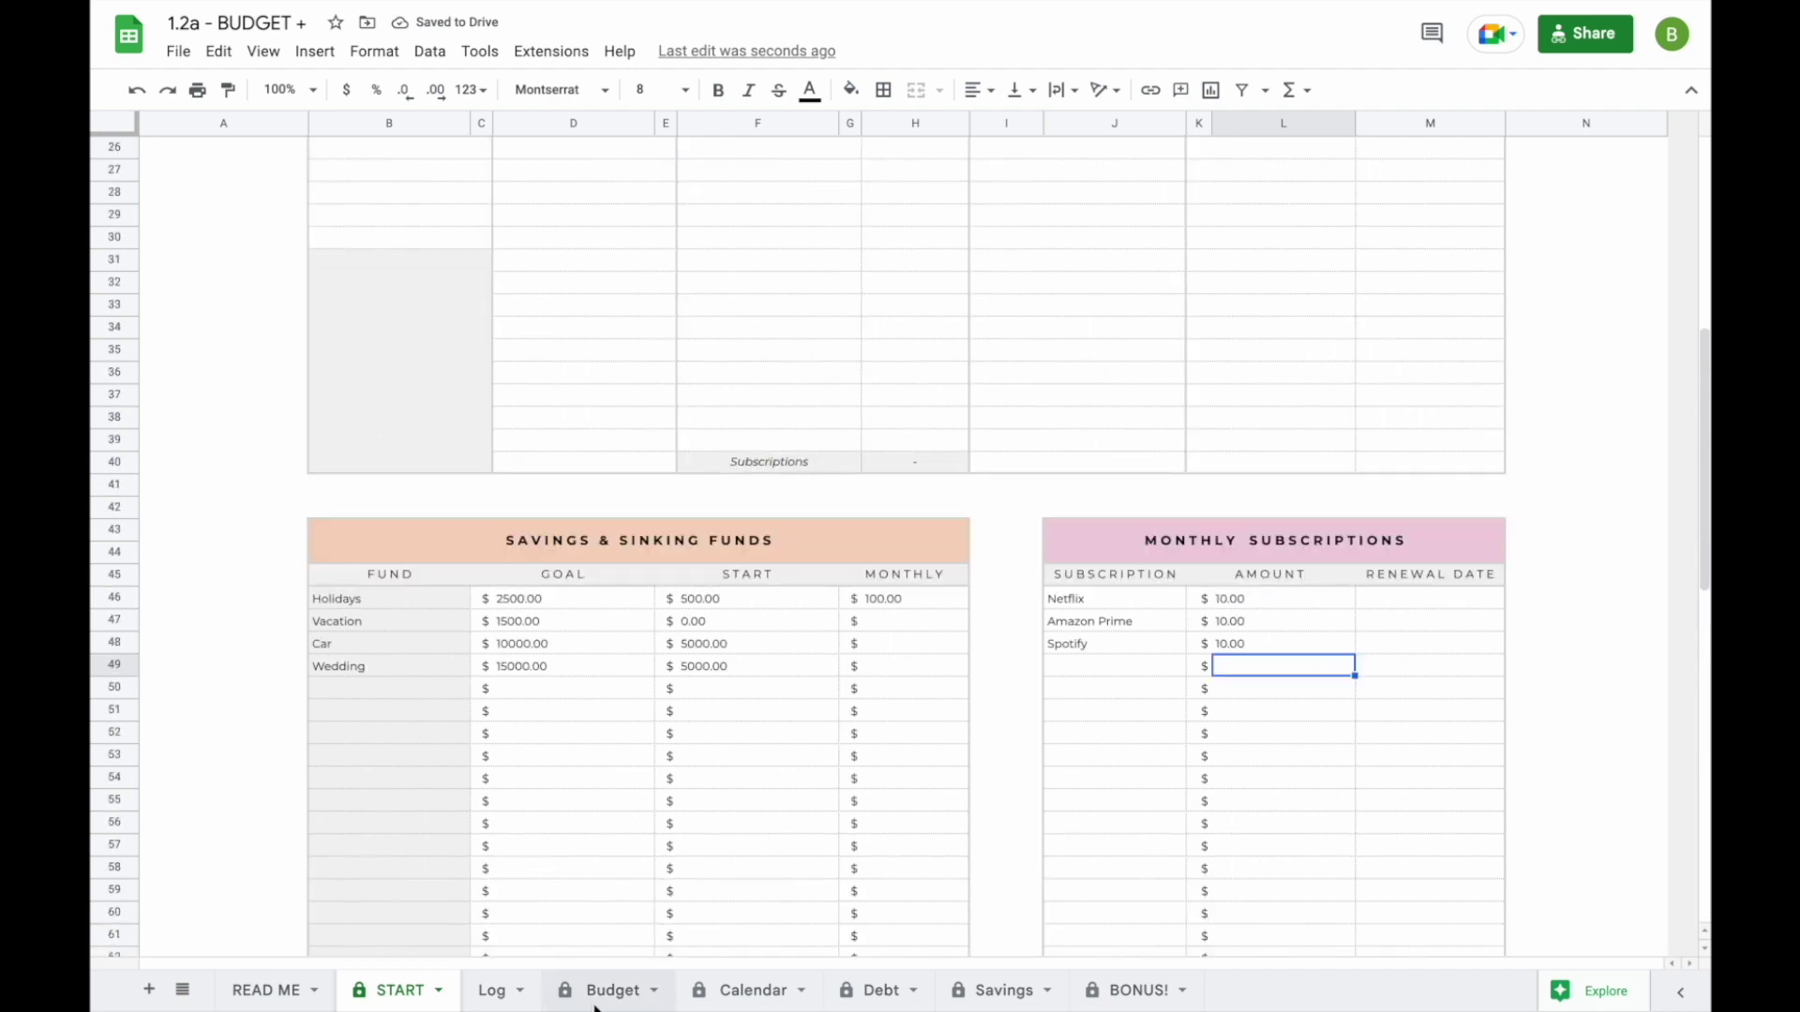
click(609, 990)
scroll(841, 796, down, 3)
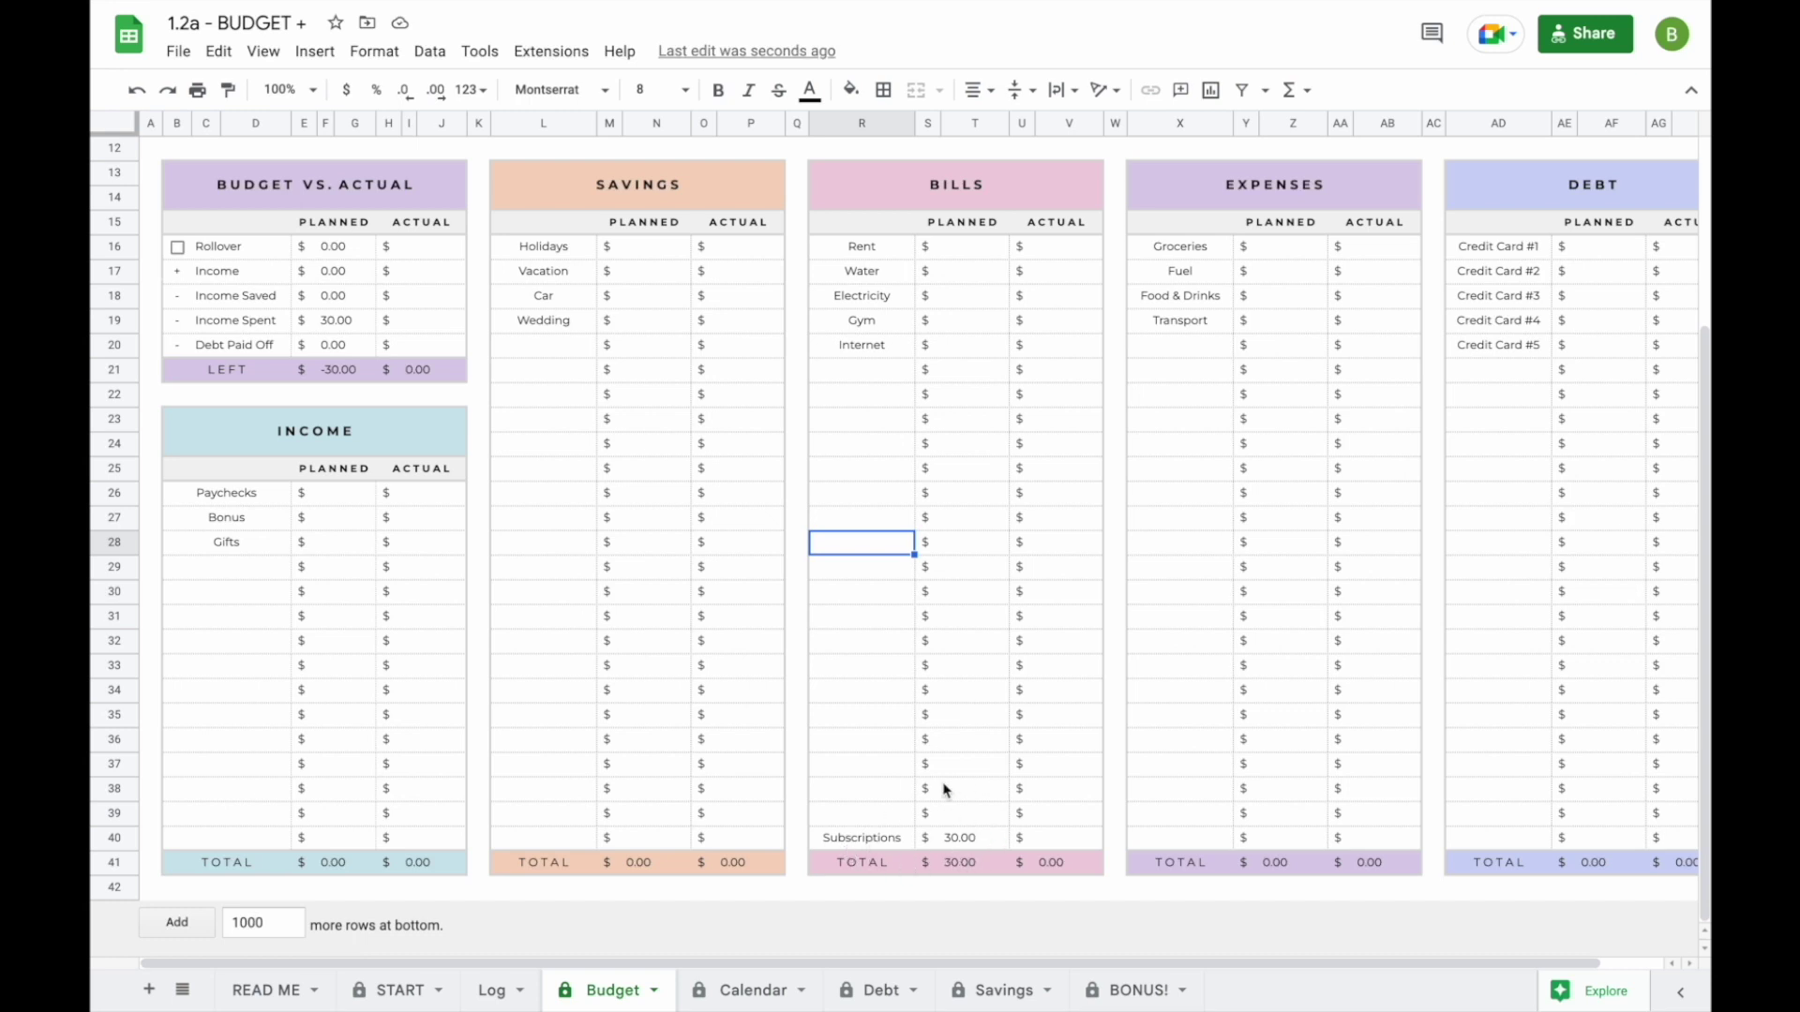
click(394, 990)
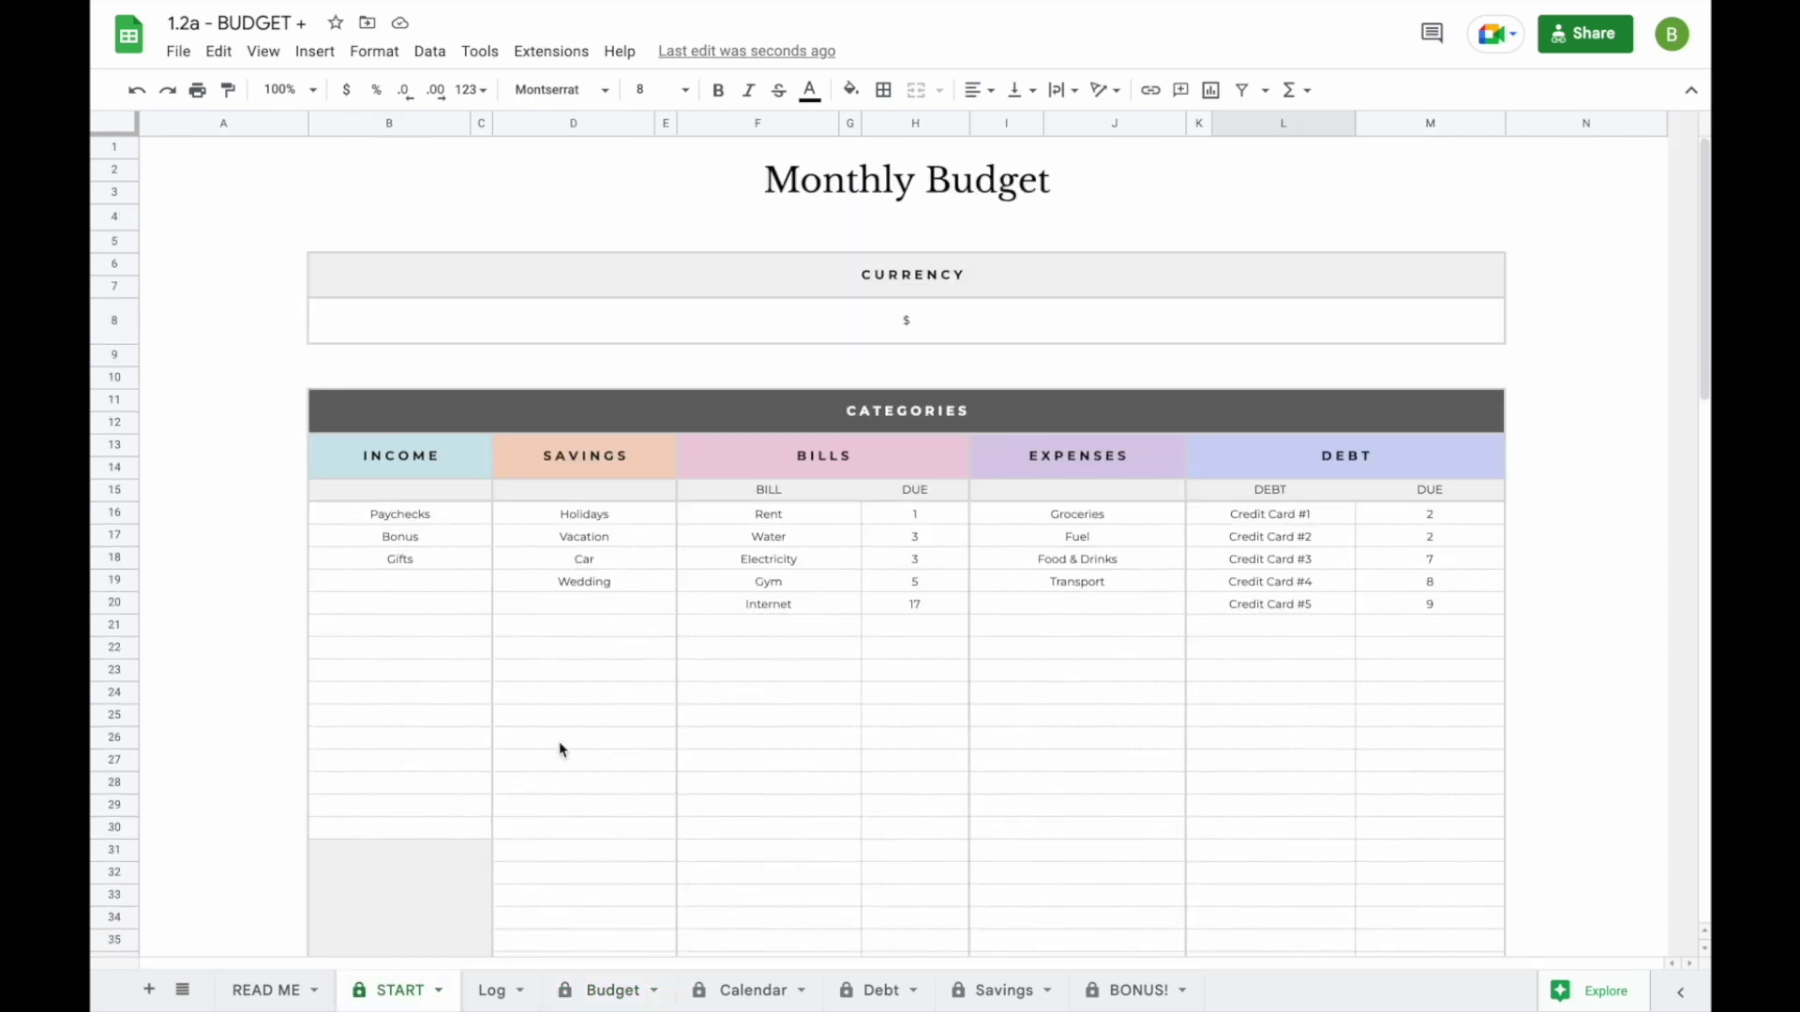
click(607, 990)
scroll(643, 572, up, 3)
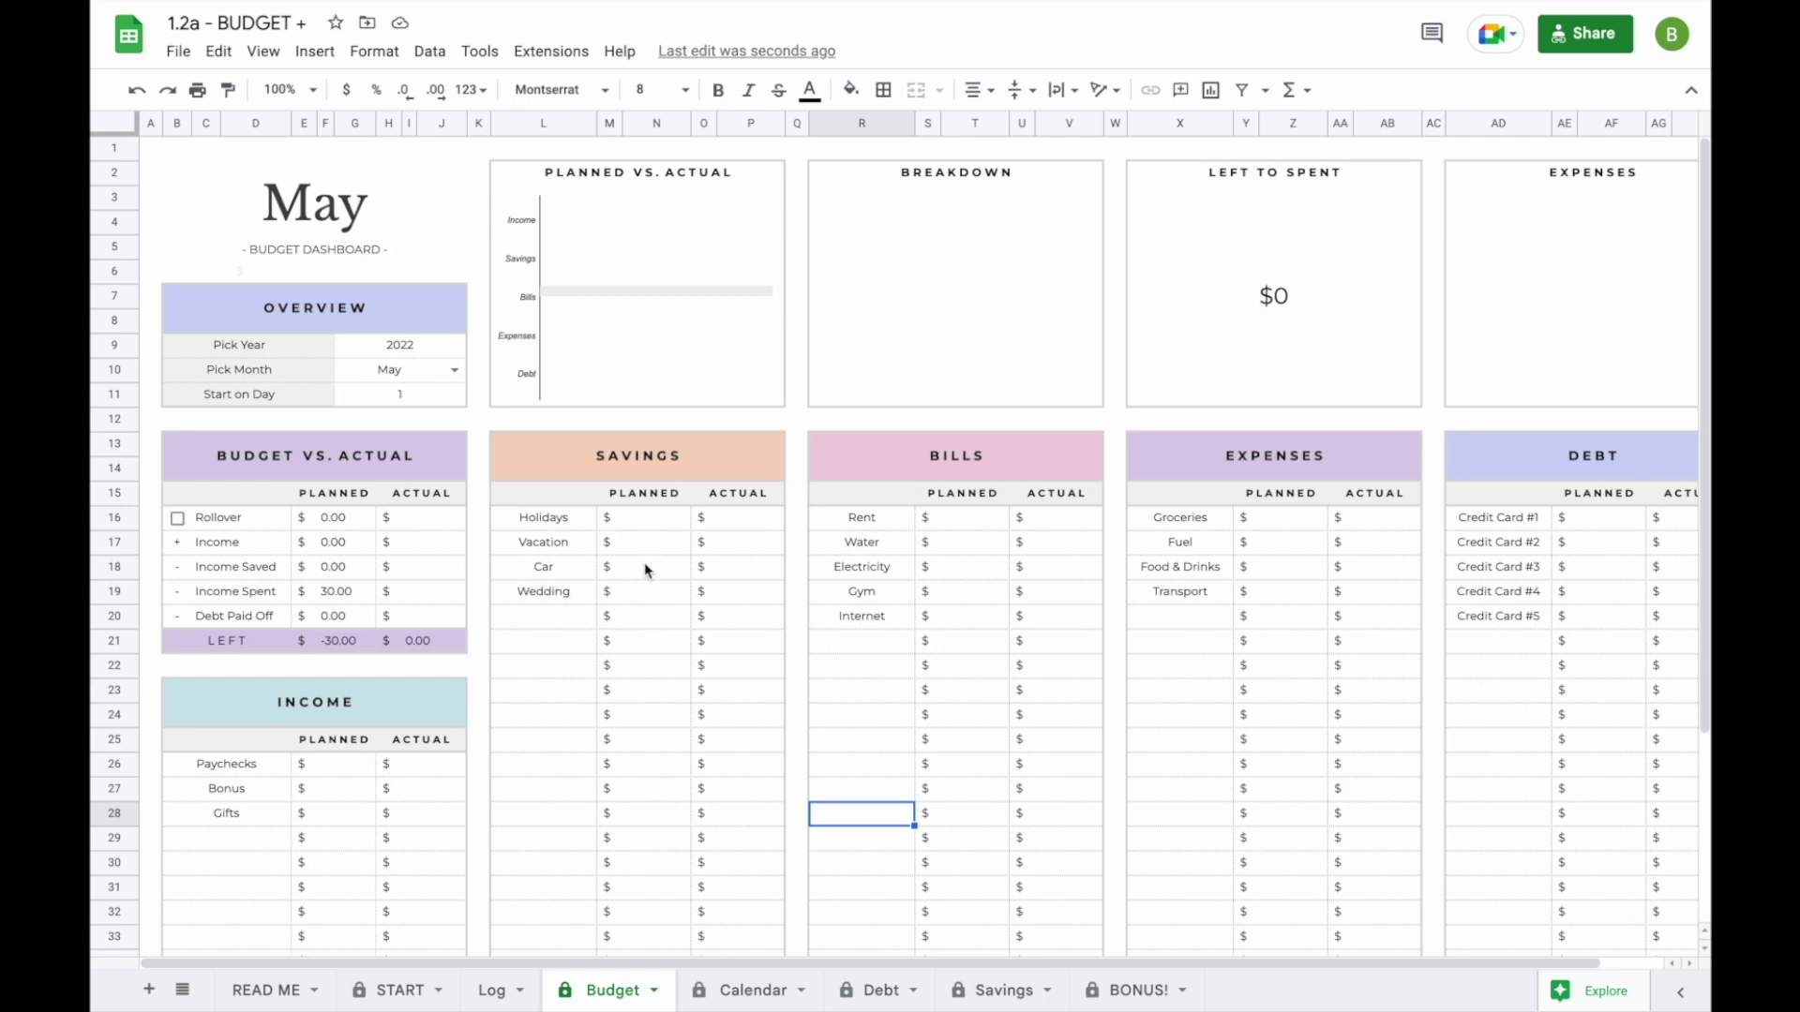
- Pick December as the budget month and keep the Start on Day setting
click(455, 371)
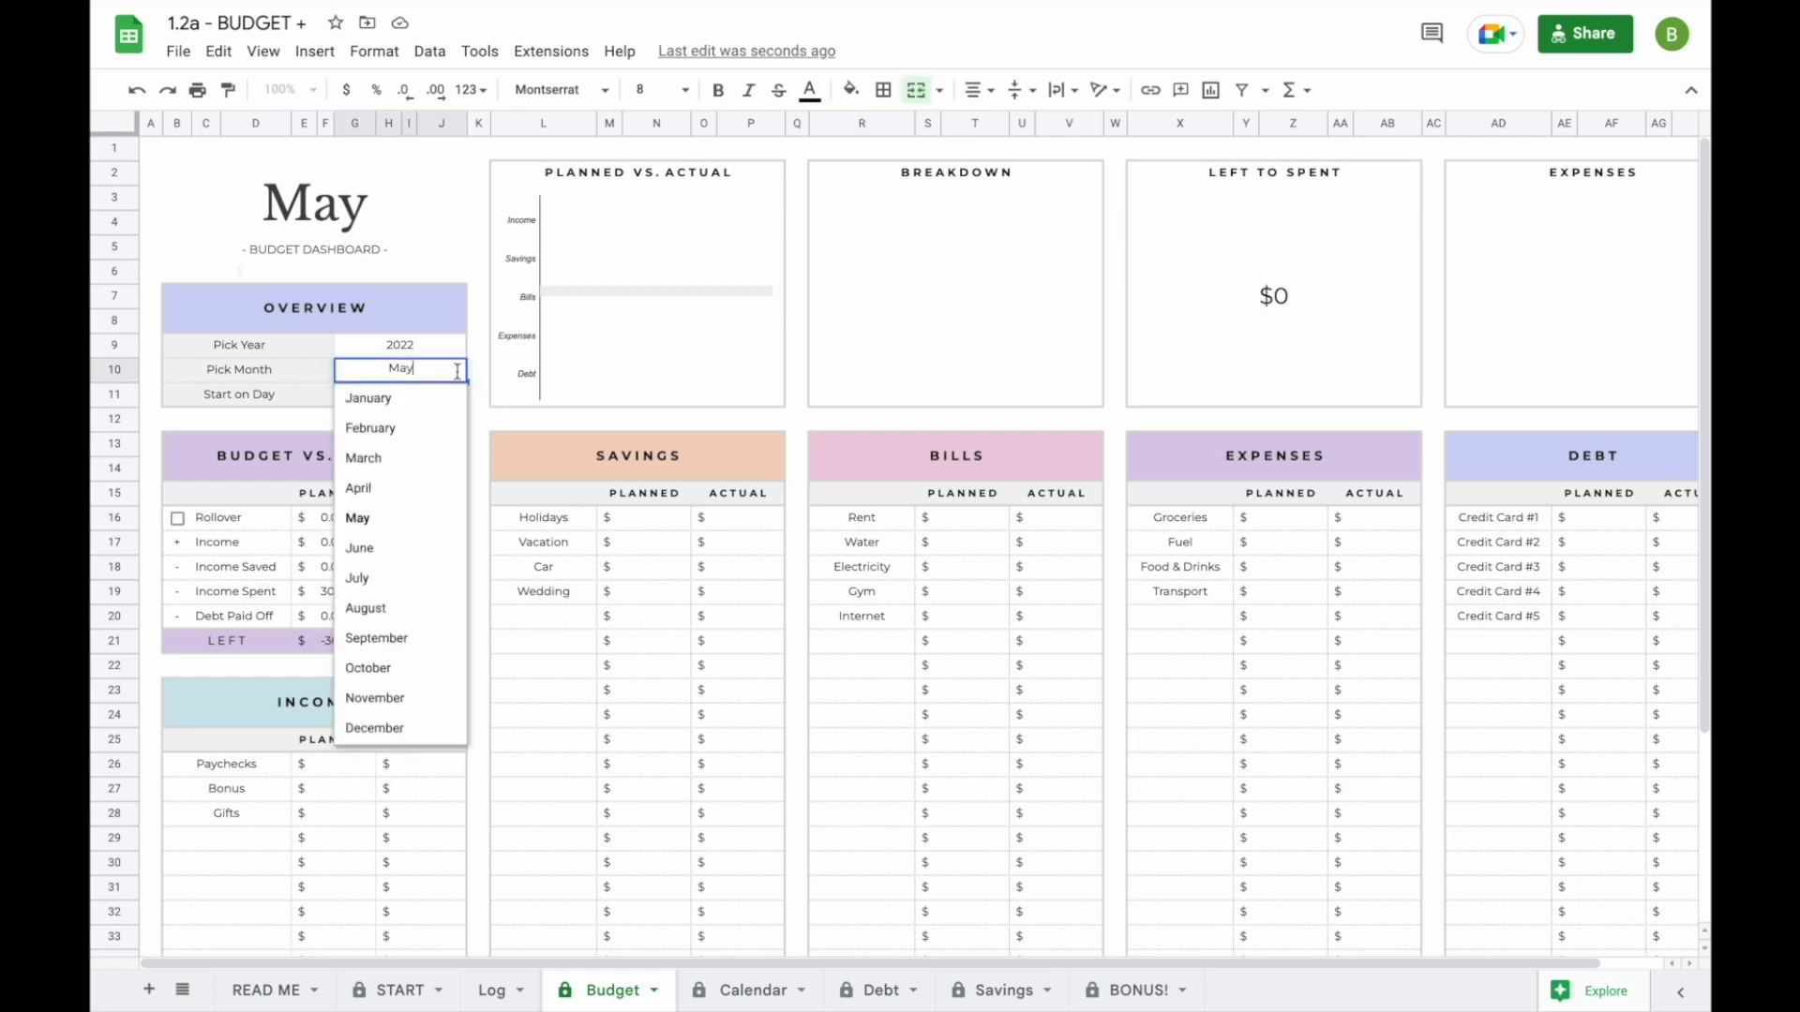
click(410, 732)
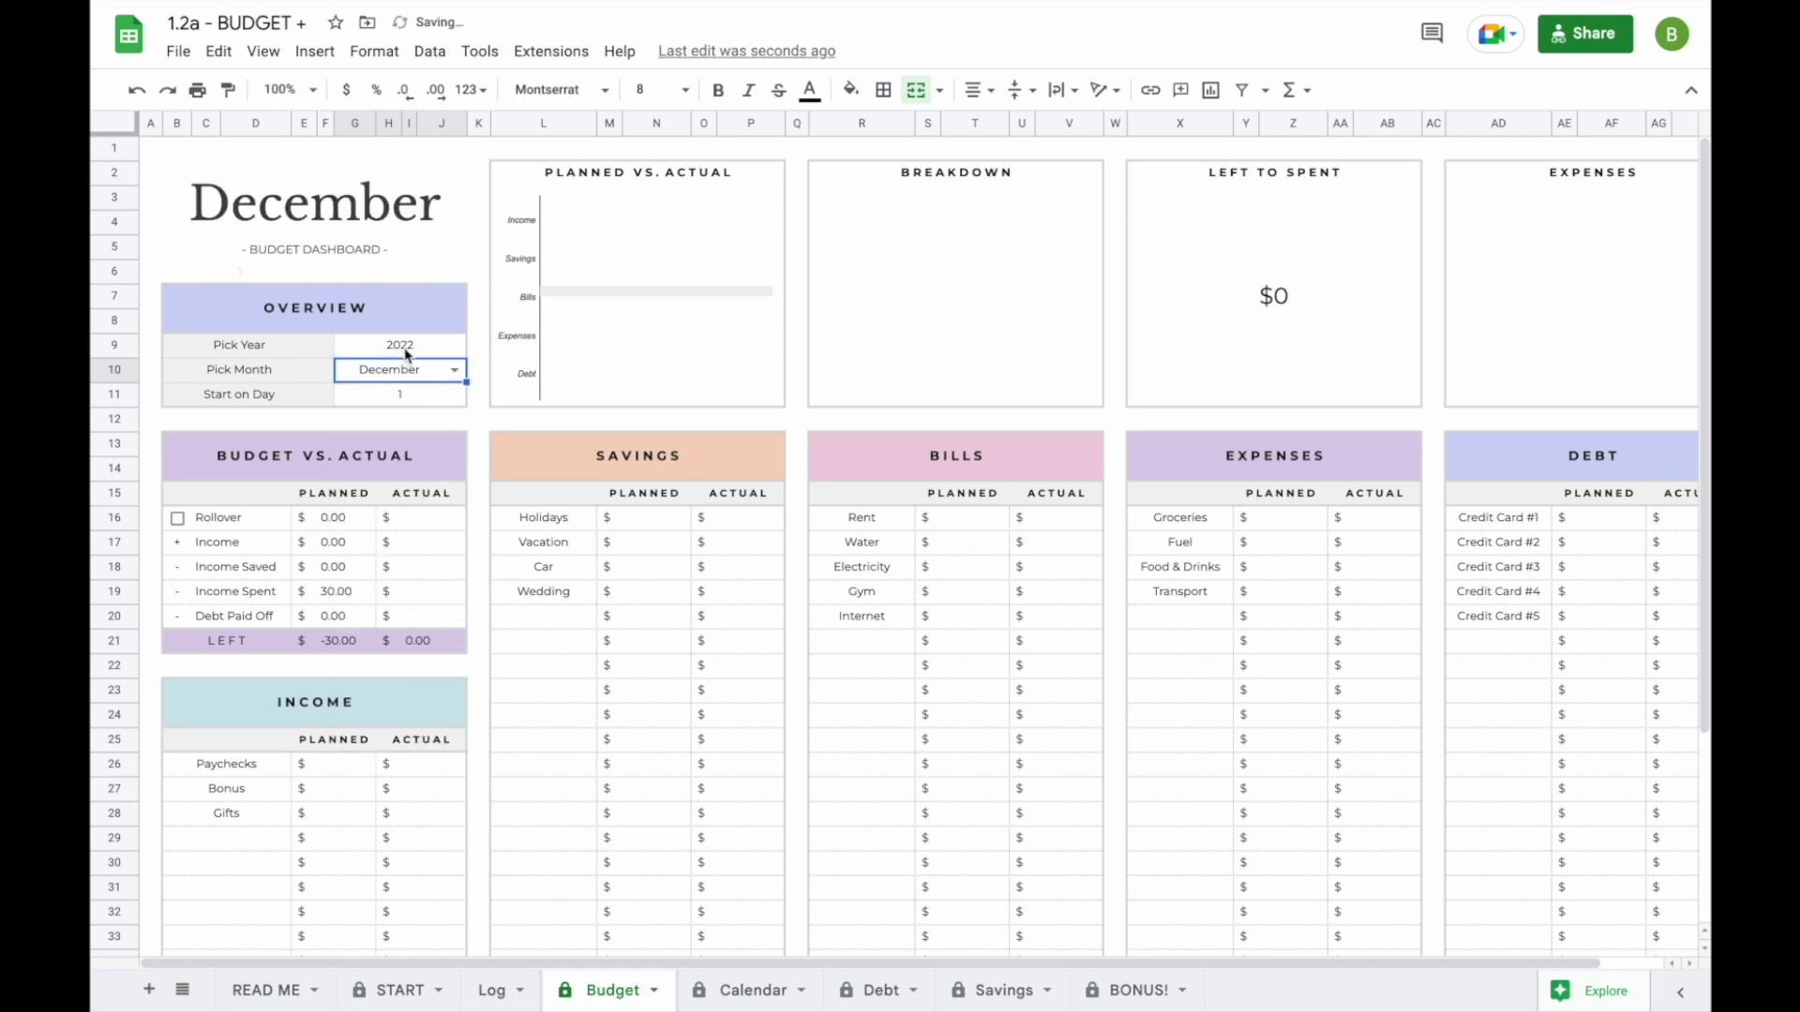
click(400, 399)
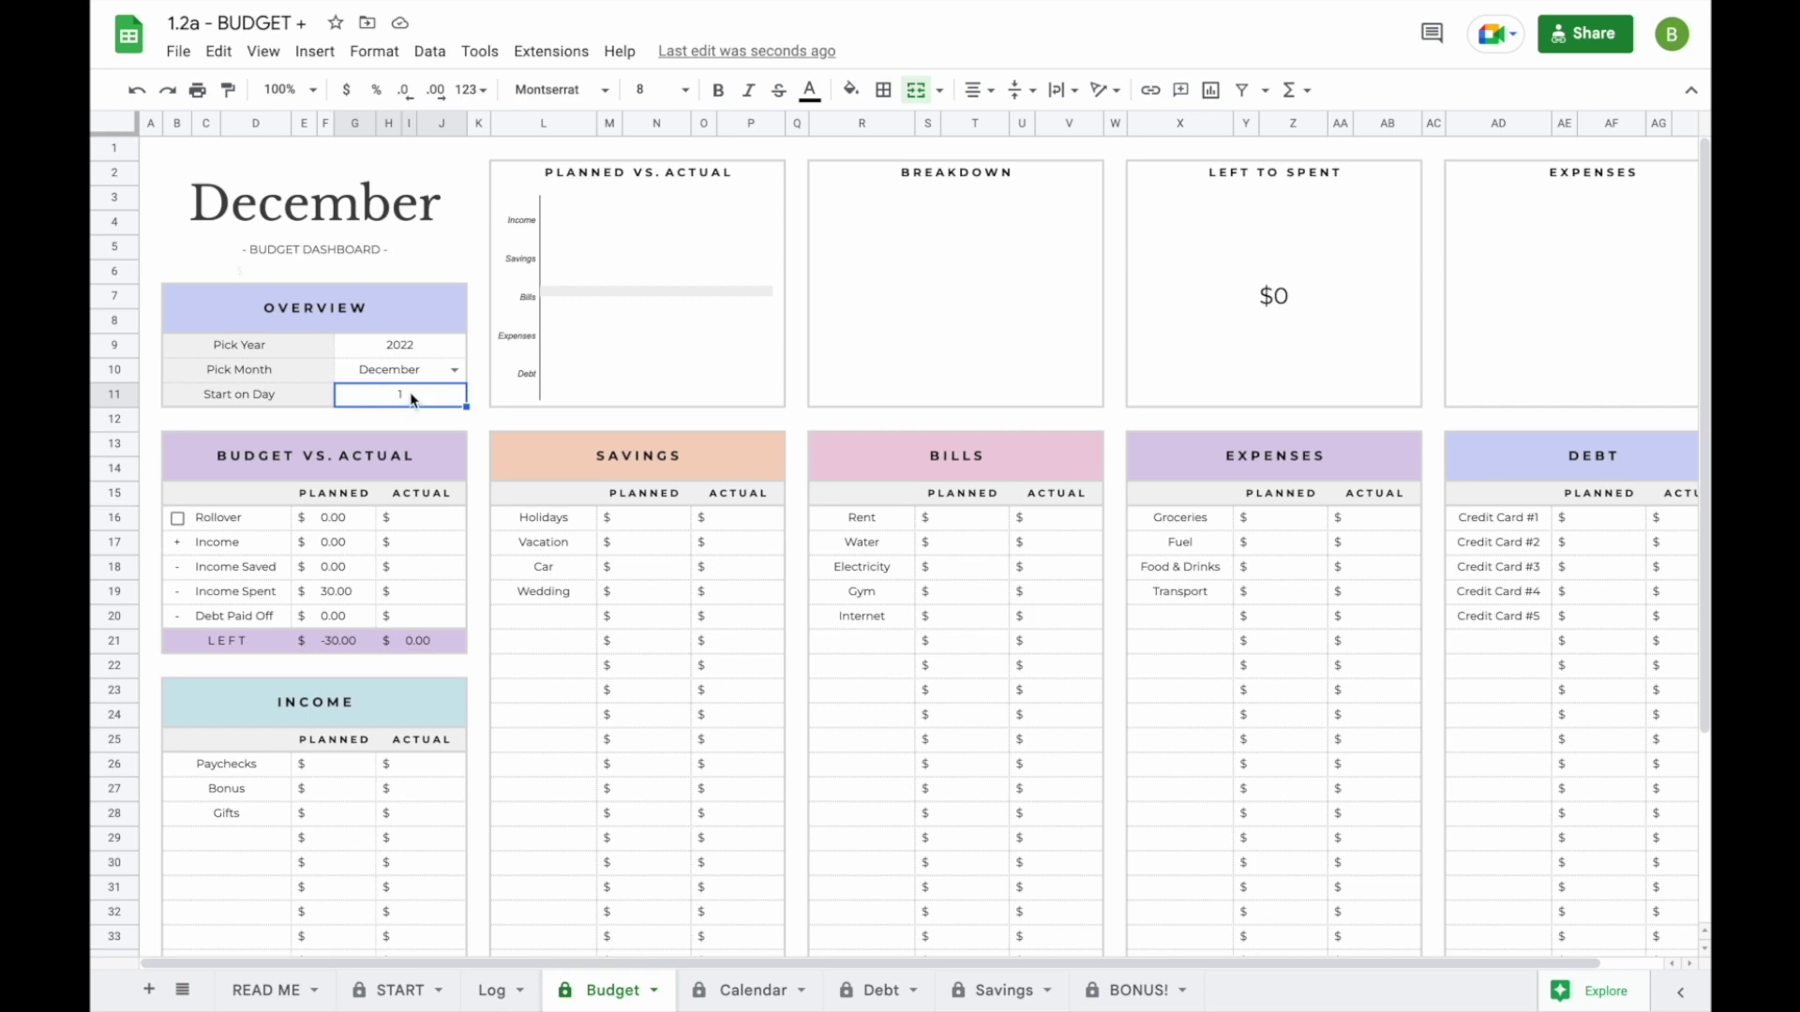
key(Return)
key(Return)
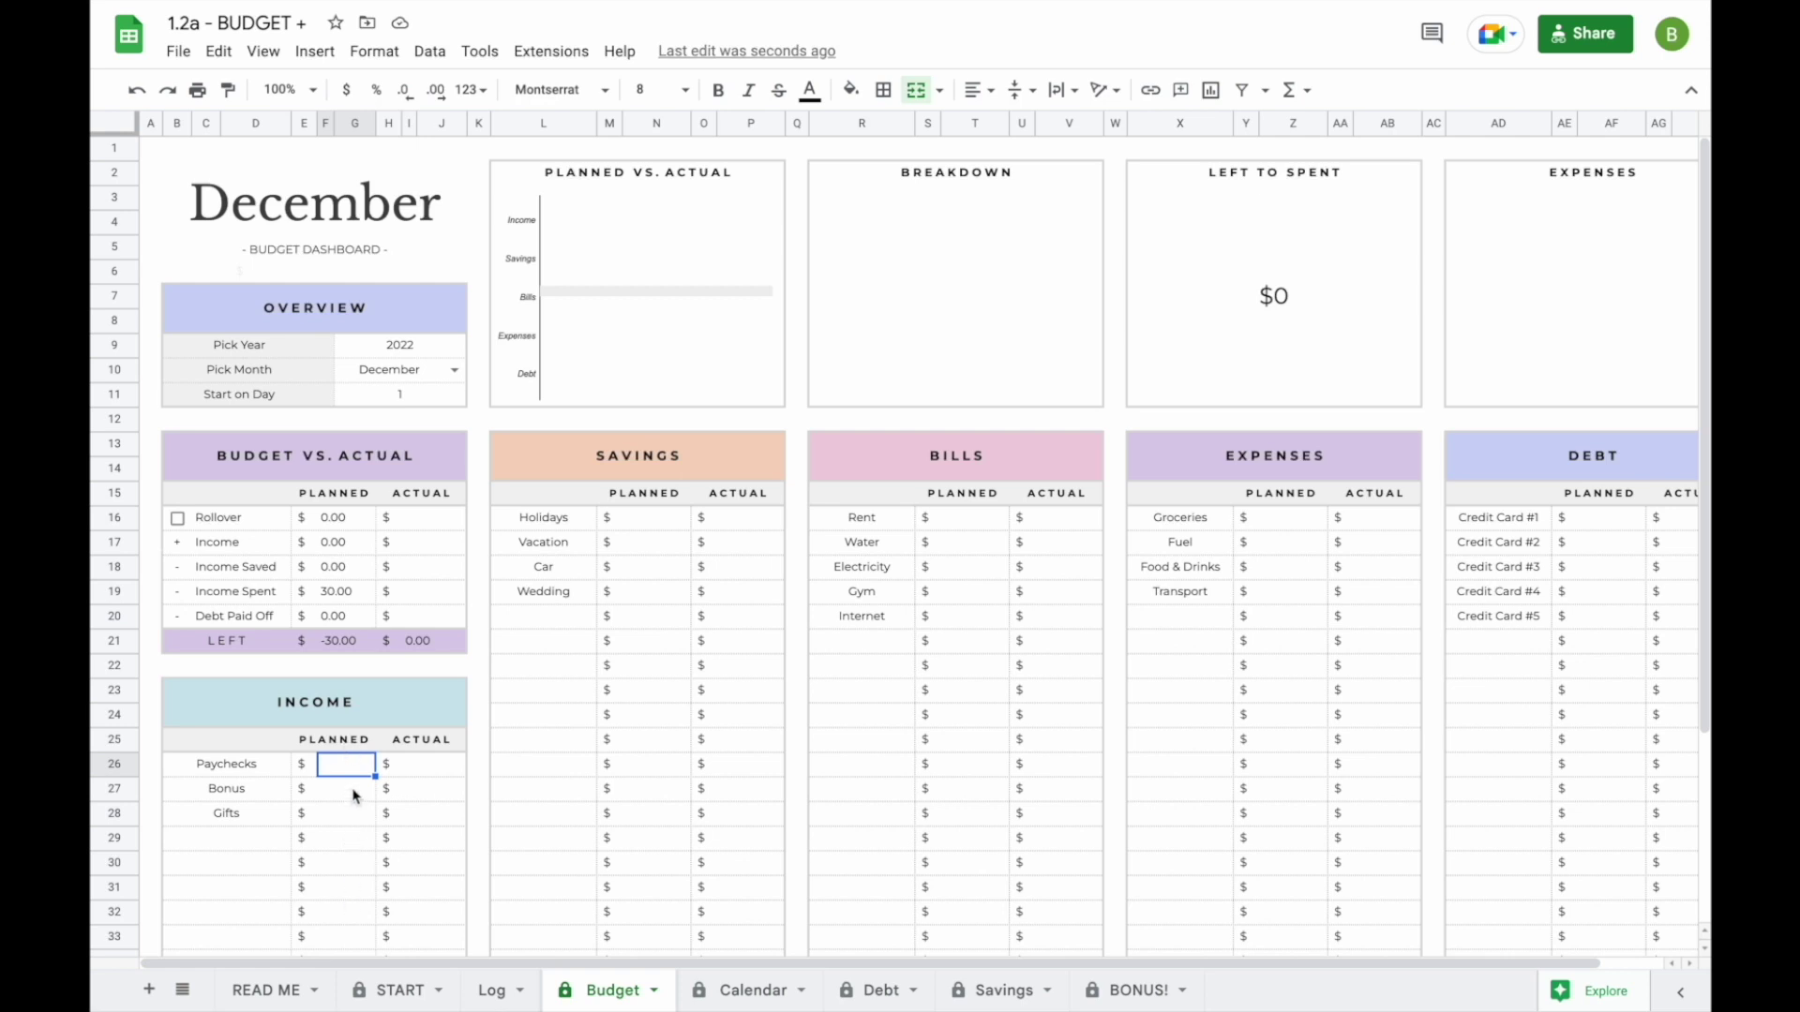
- Plan income of 2500 Paychecks, 1000 Bonus and 500 Gifts
text(2500)
key(Return)
text(1000)
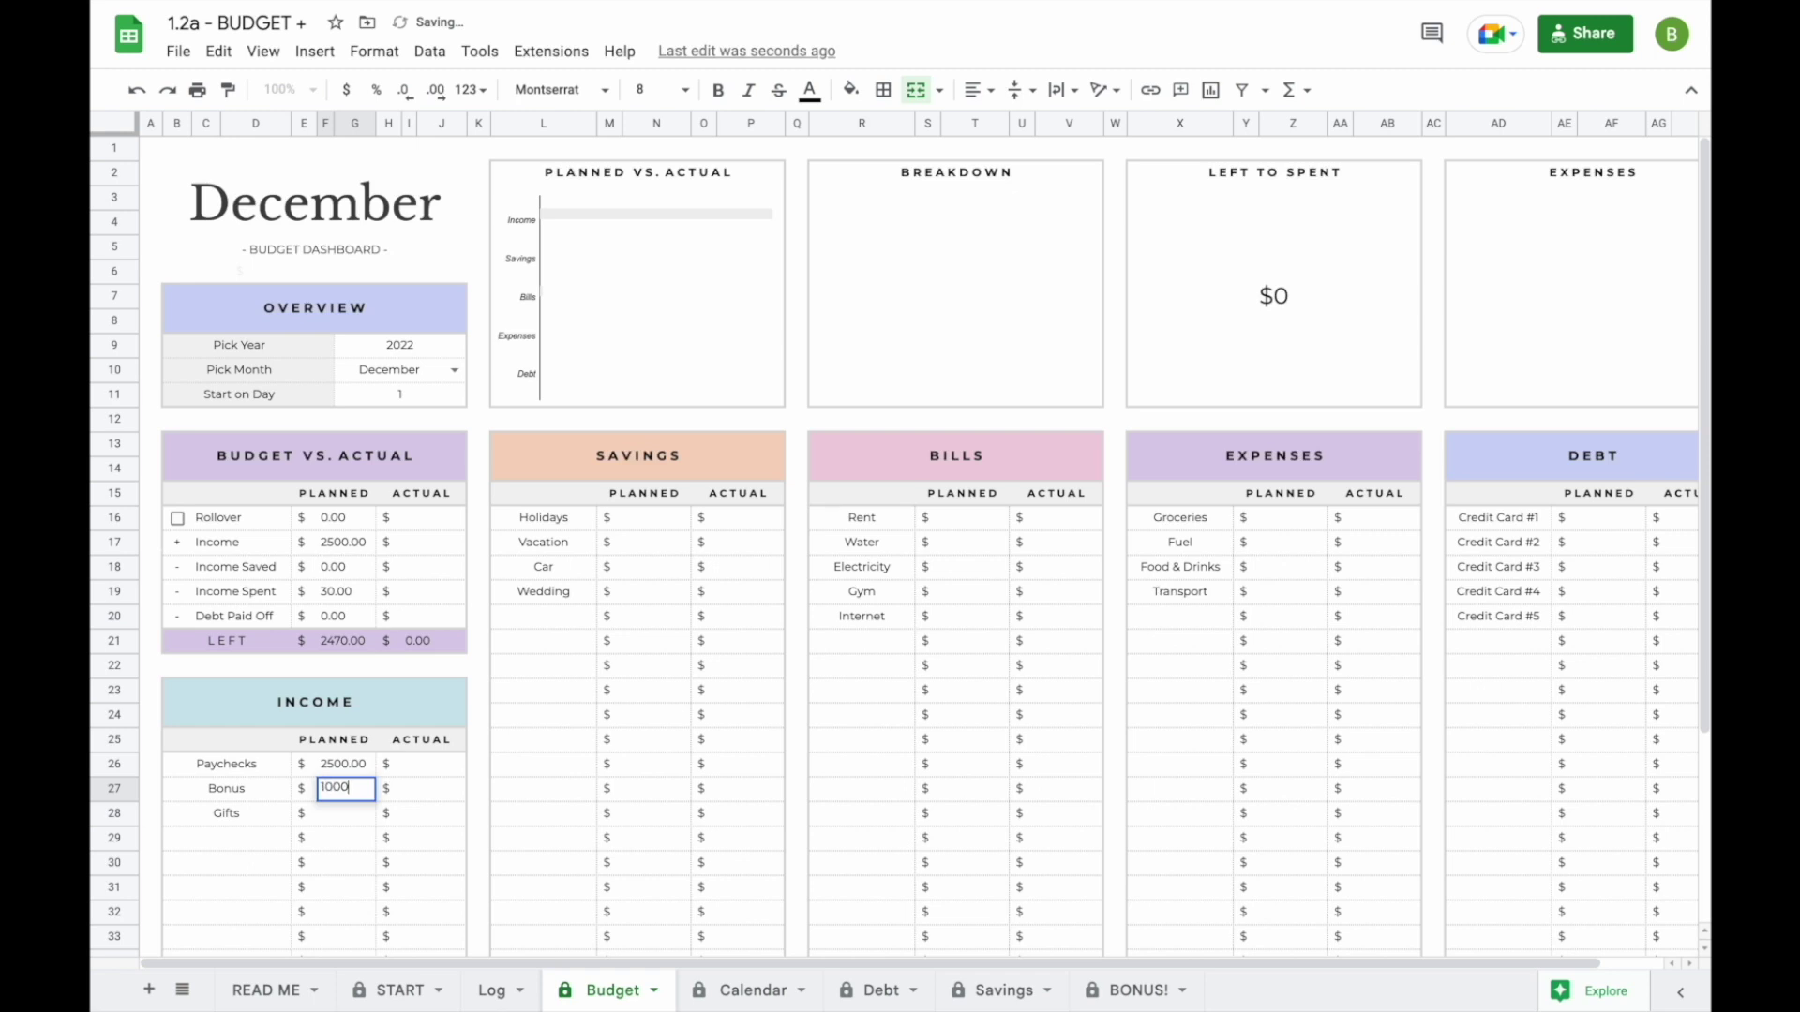
key(Return)
text(500)
key(Return)
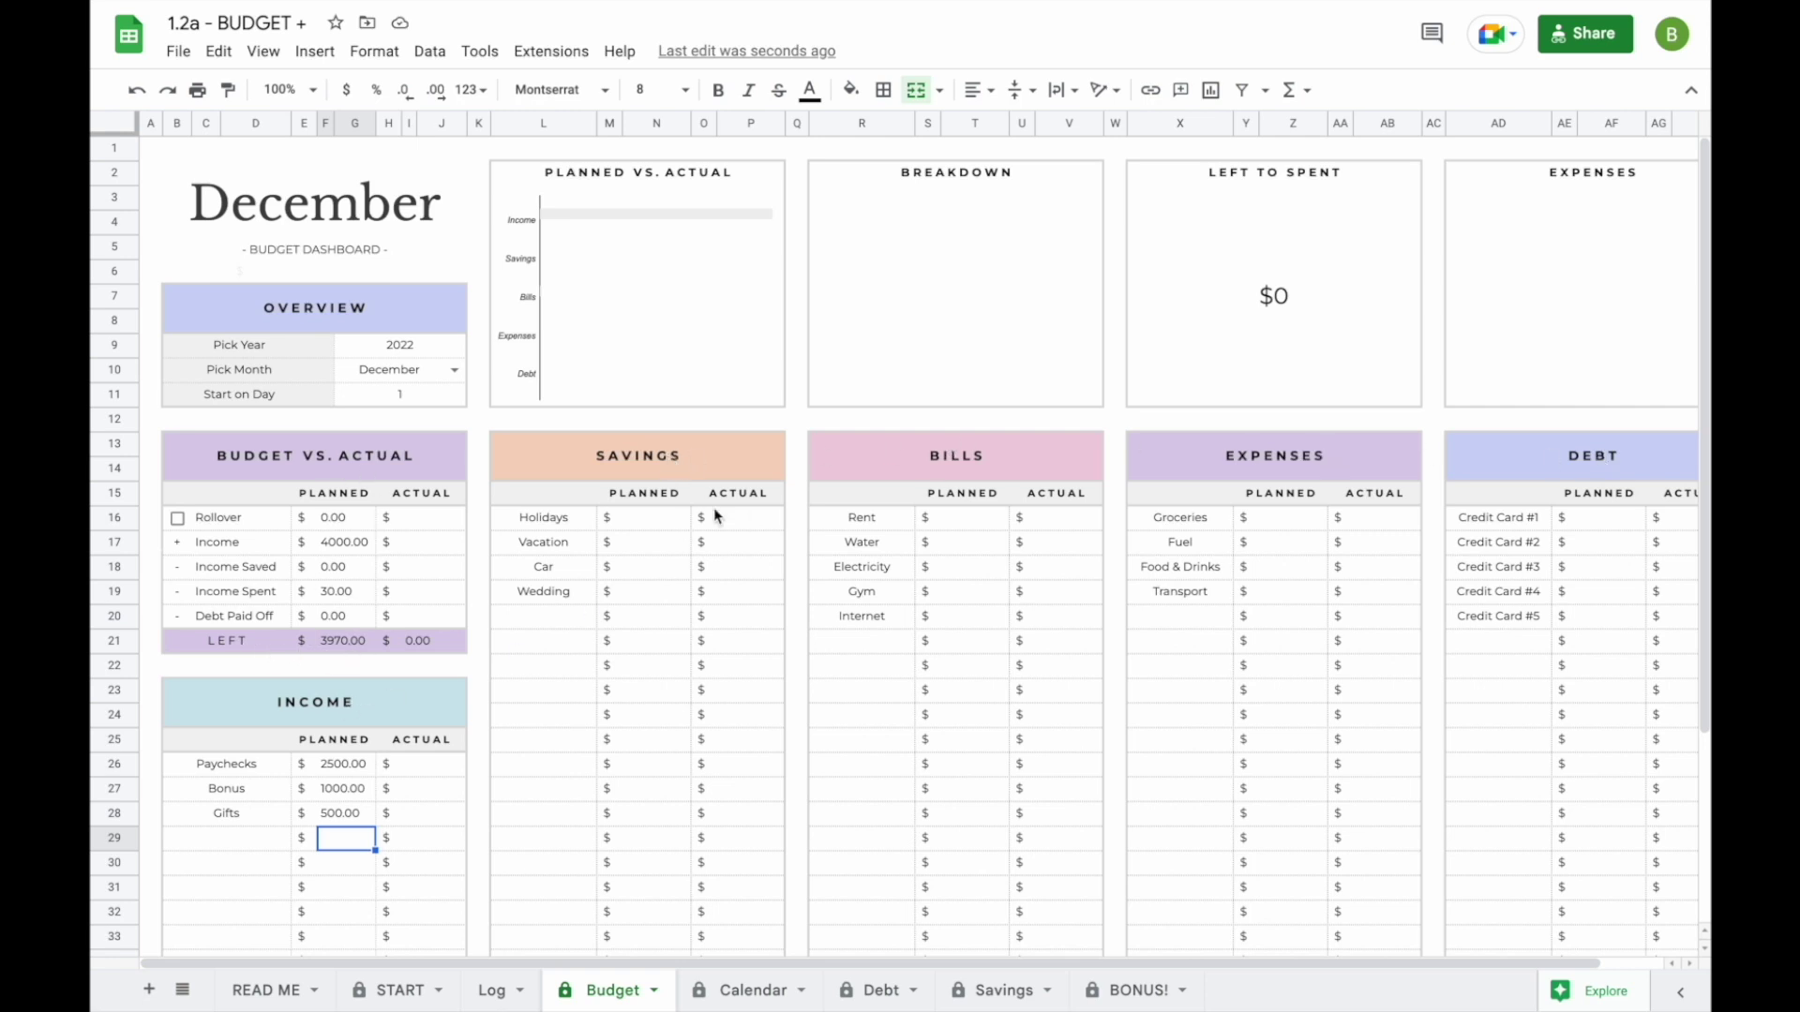
- Enter planned Savings (150, 250, 100, 50), Bills (750, 100, 50, 75, 10) and Expenses (800, 250, 100, 100)
click(641, 517)
text(150 250 100 50)
click(963, 517)
text(750 100 50 75 10)
click(1280, 518)
text(800 250 100 100)
- Enter planned Debt amounts 500, 500, 100, 40, 45 and tick Rollover
click(1600, 518)
text(500 500 100 40 45)
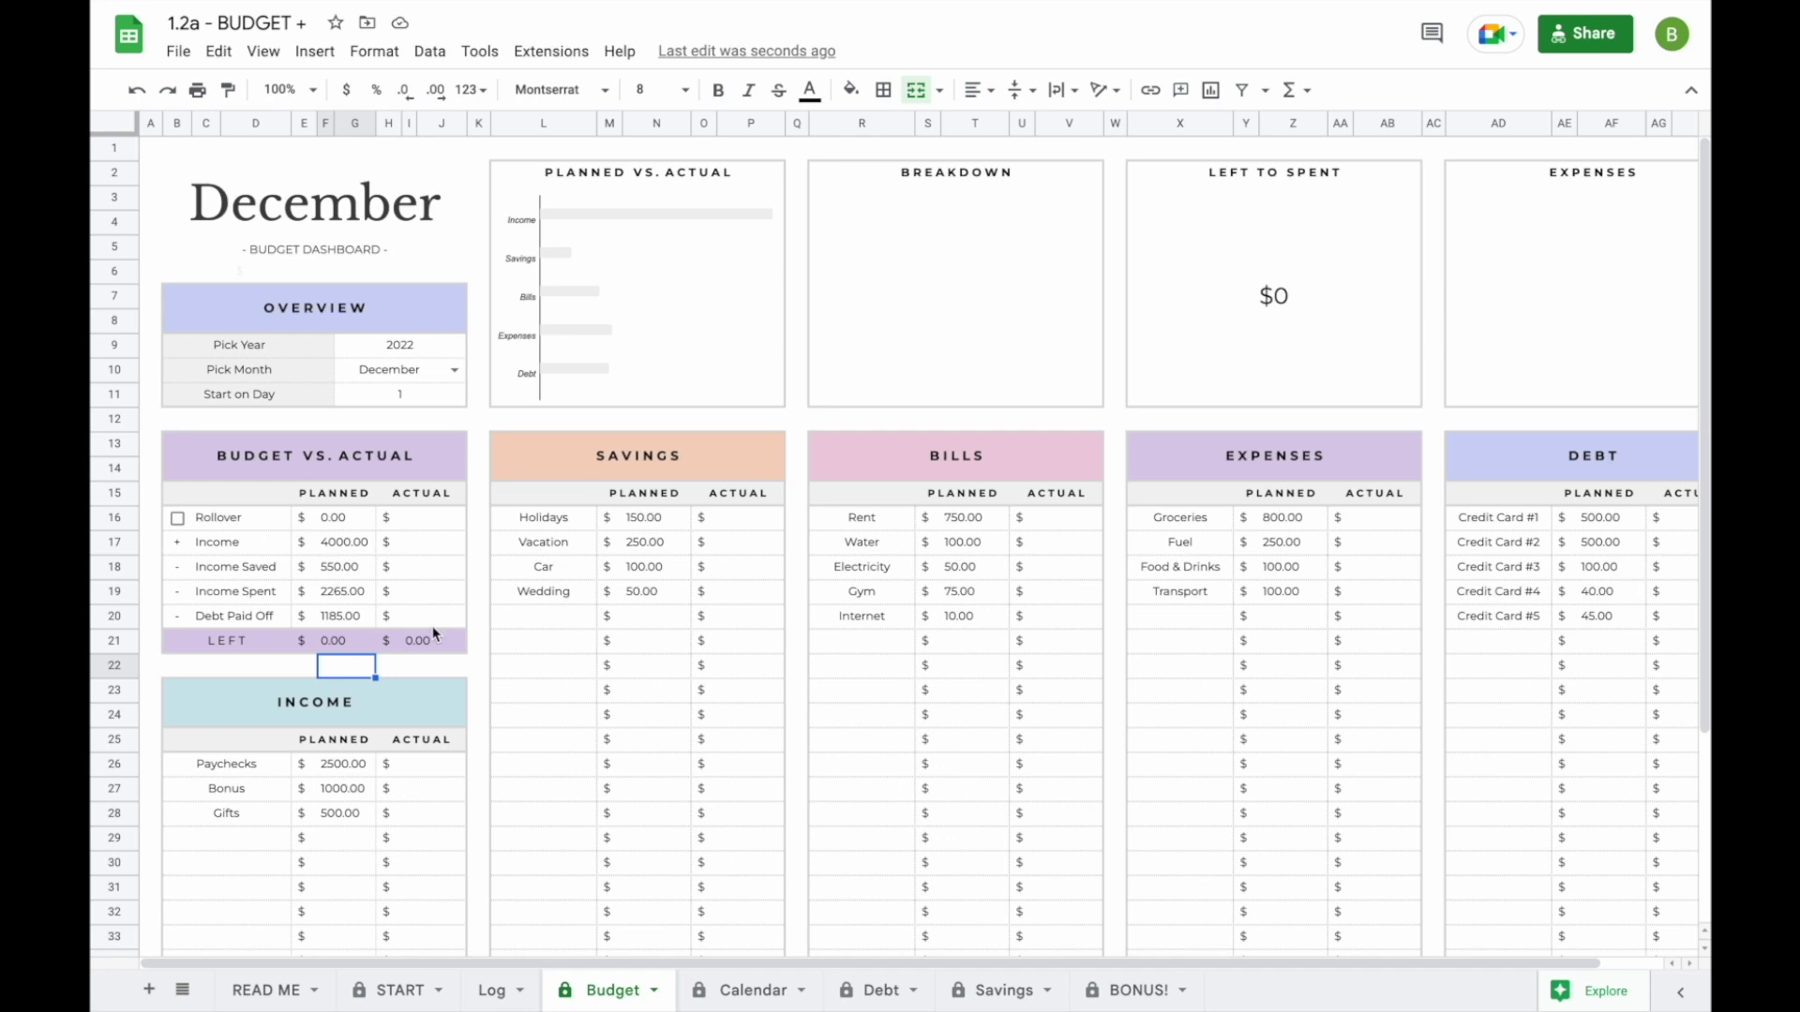
key(ctrl+z)
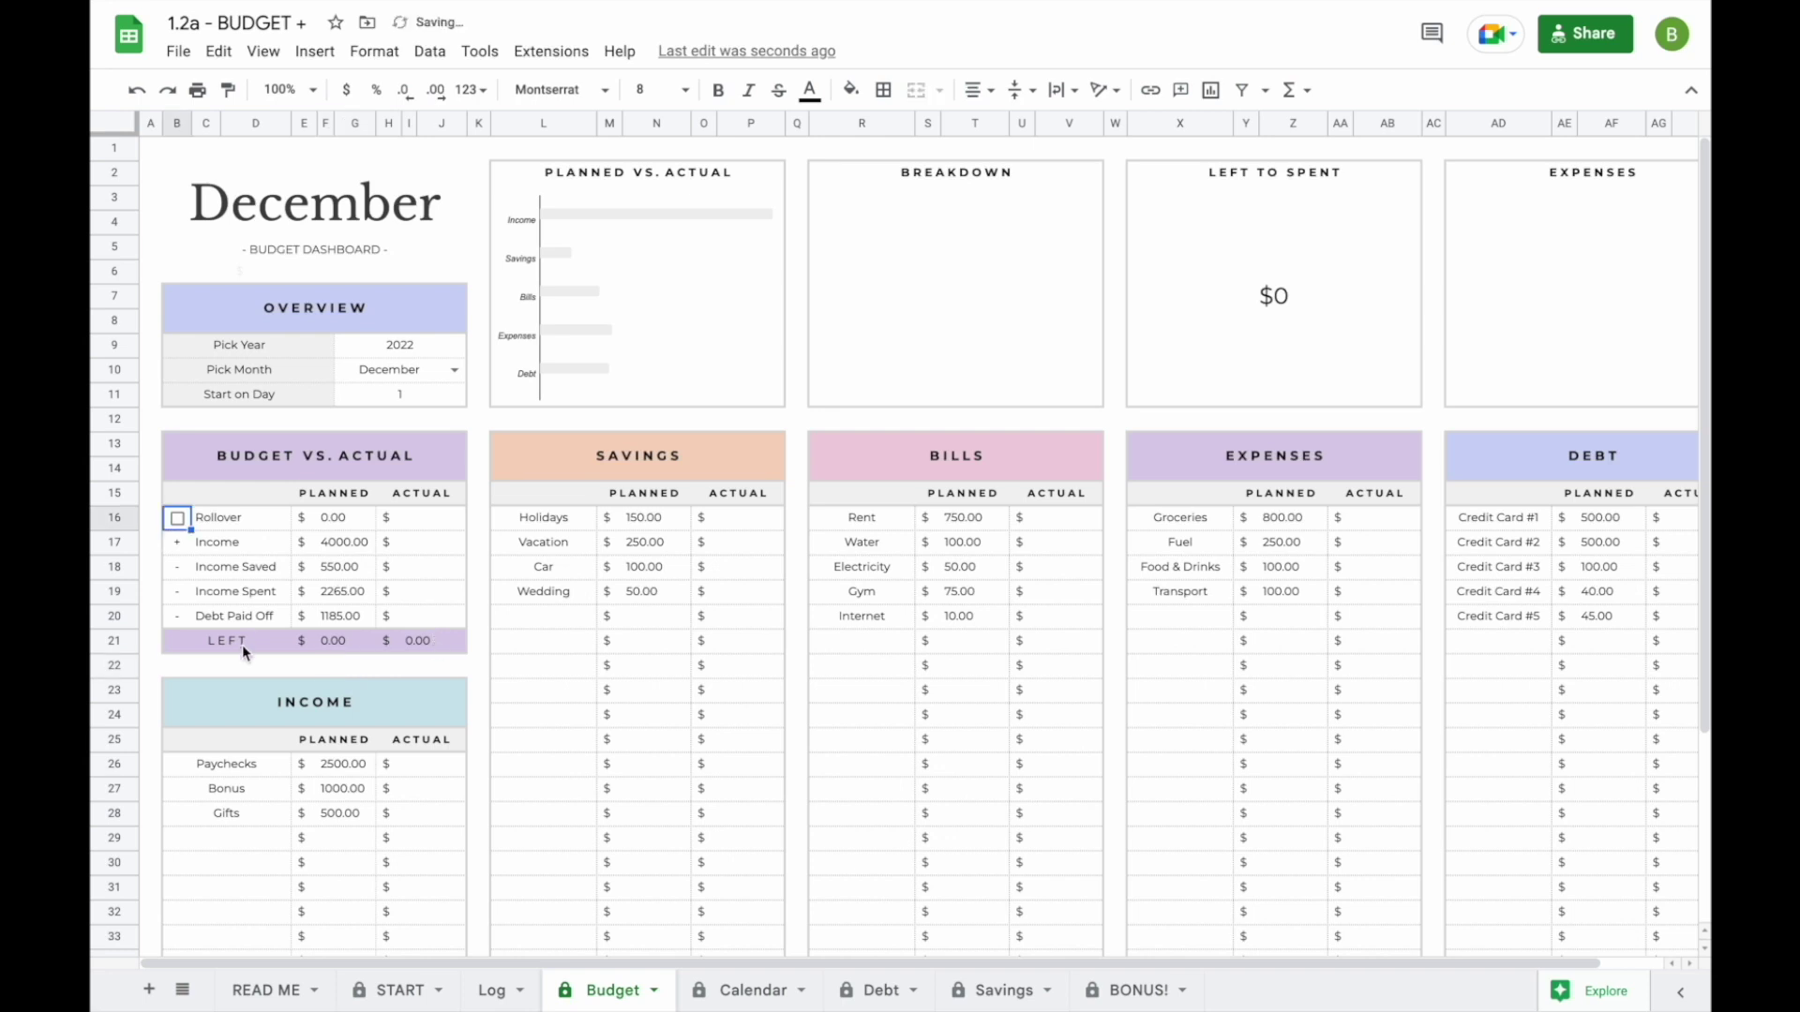
click(178, 520)
- On the Log sheet, add a transaction dated 11/1 for 500
click(495, 993)
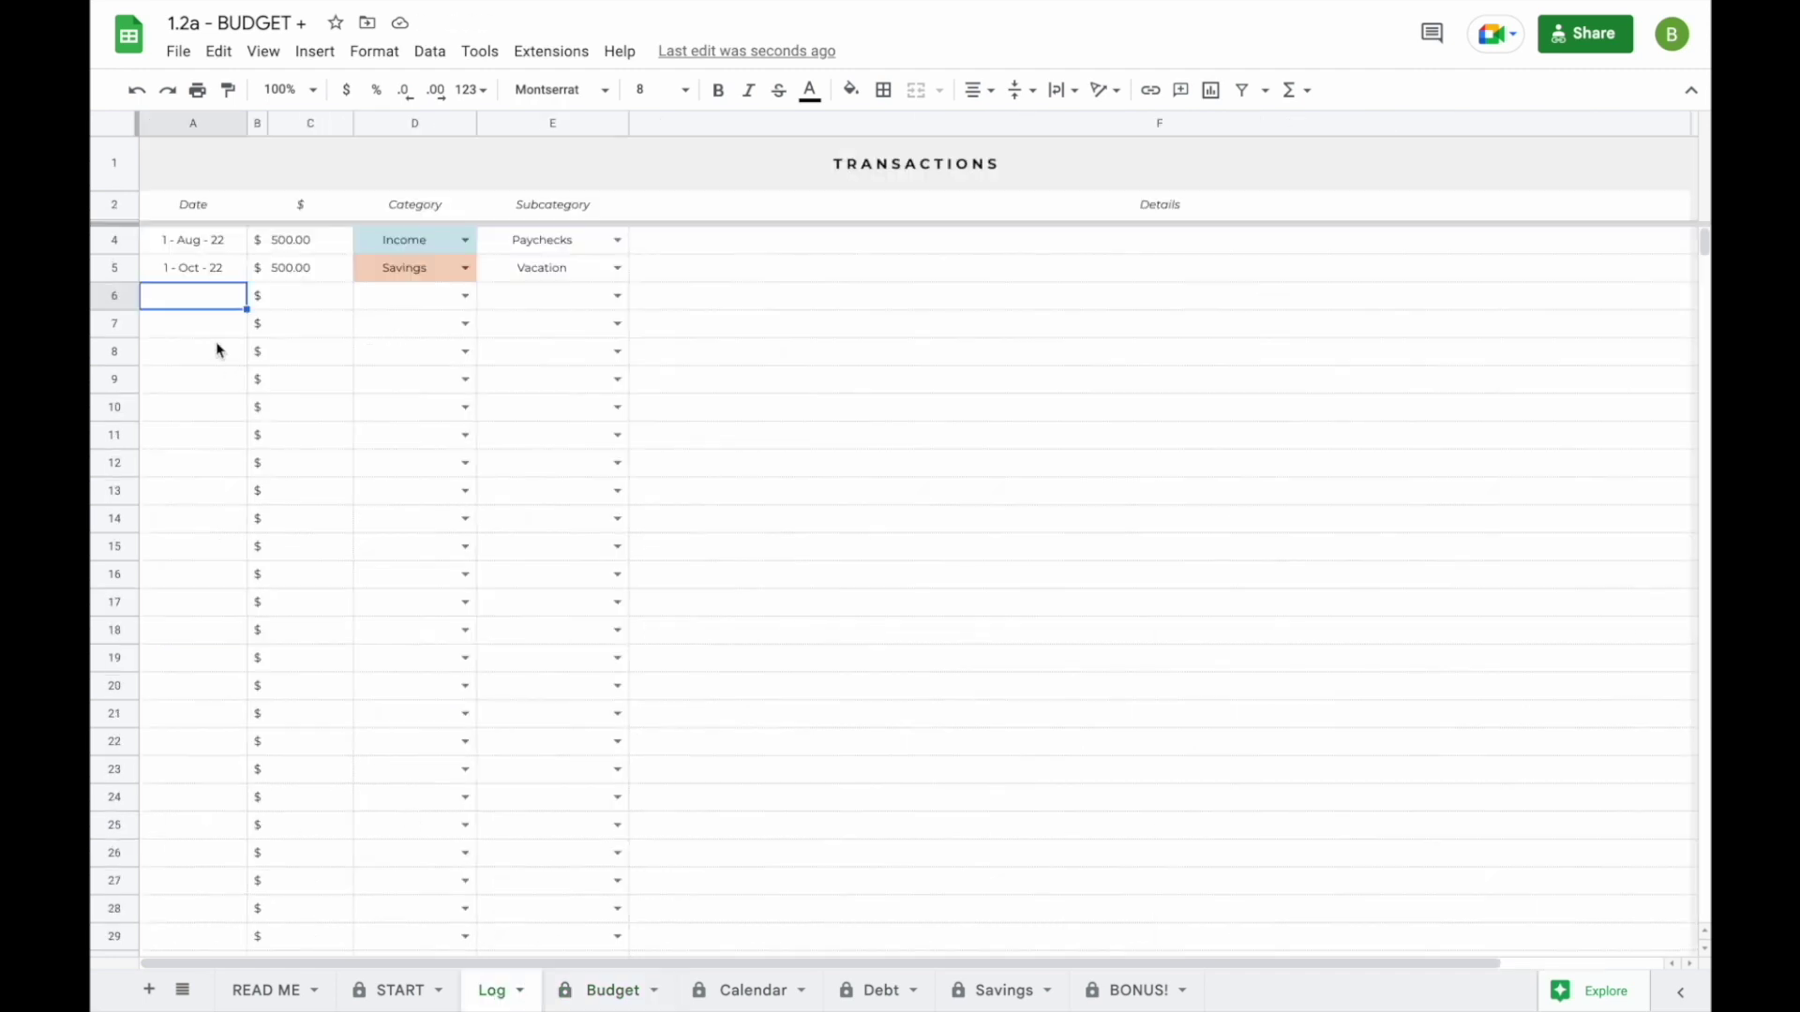
text(11/1)
key(Return)
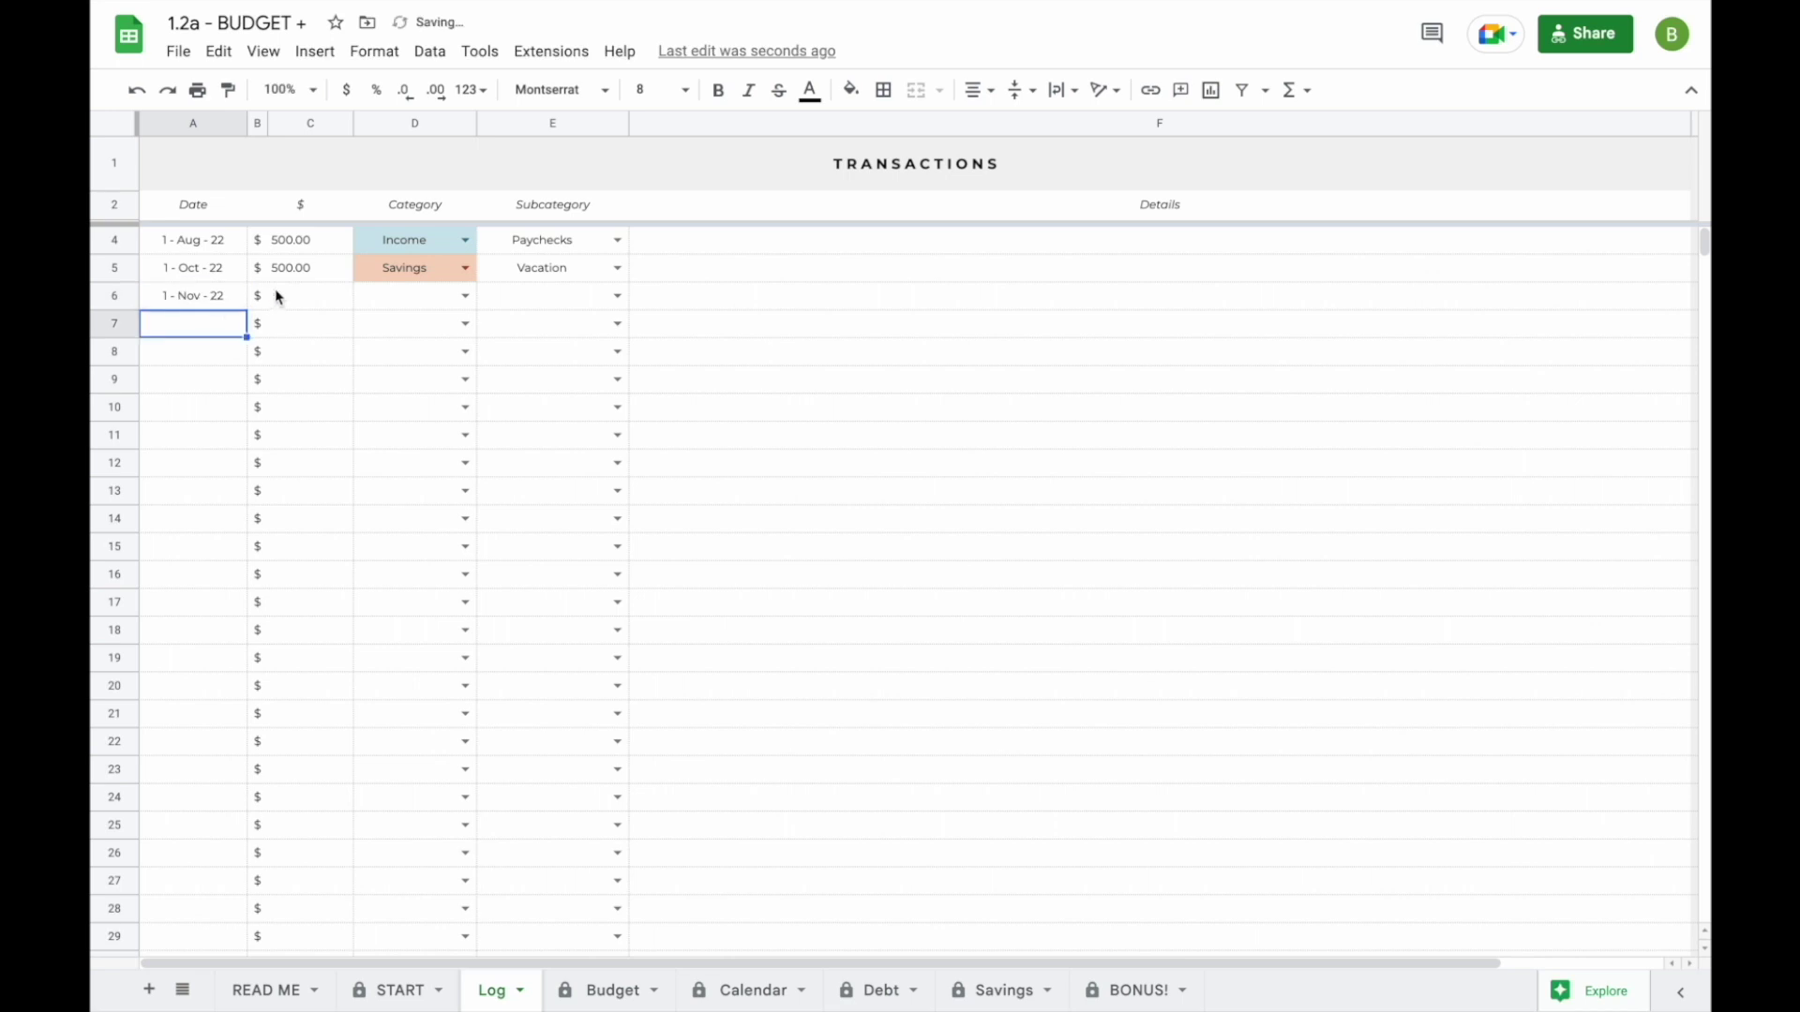
click(292, 299)
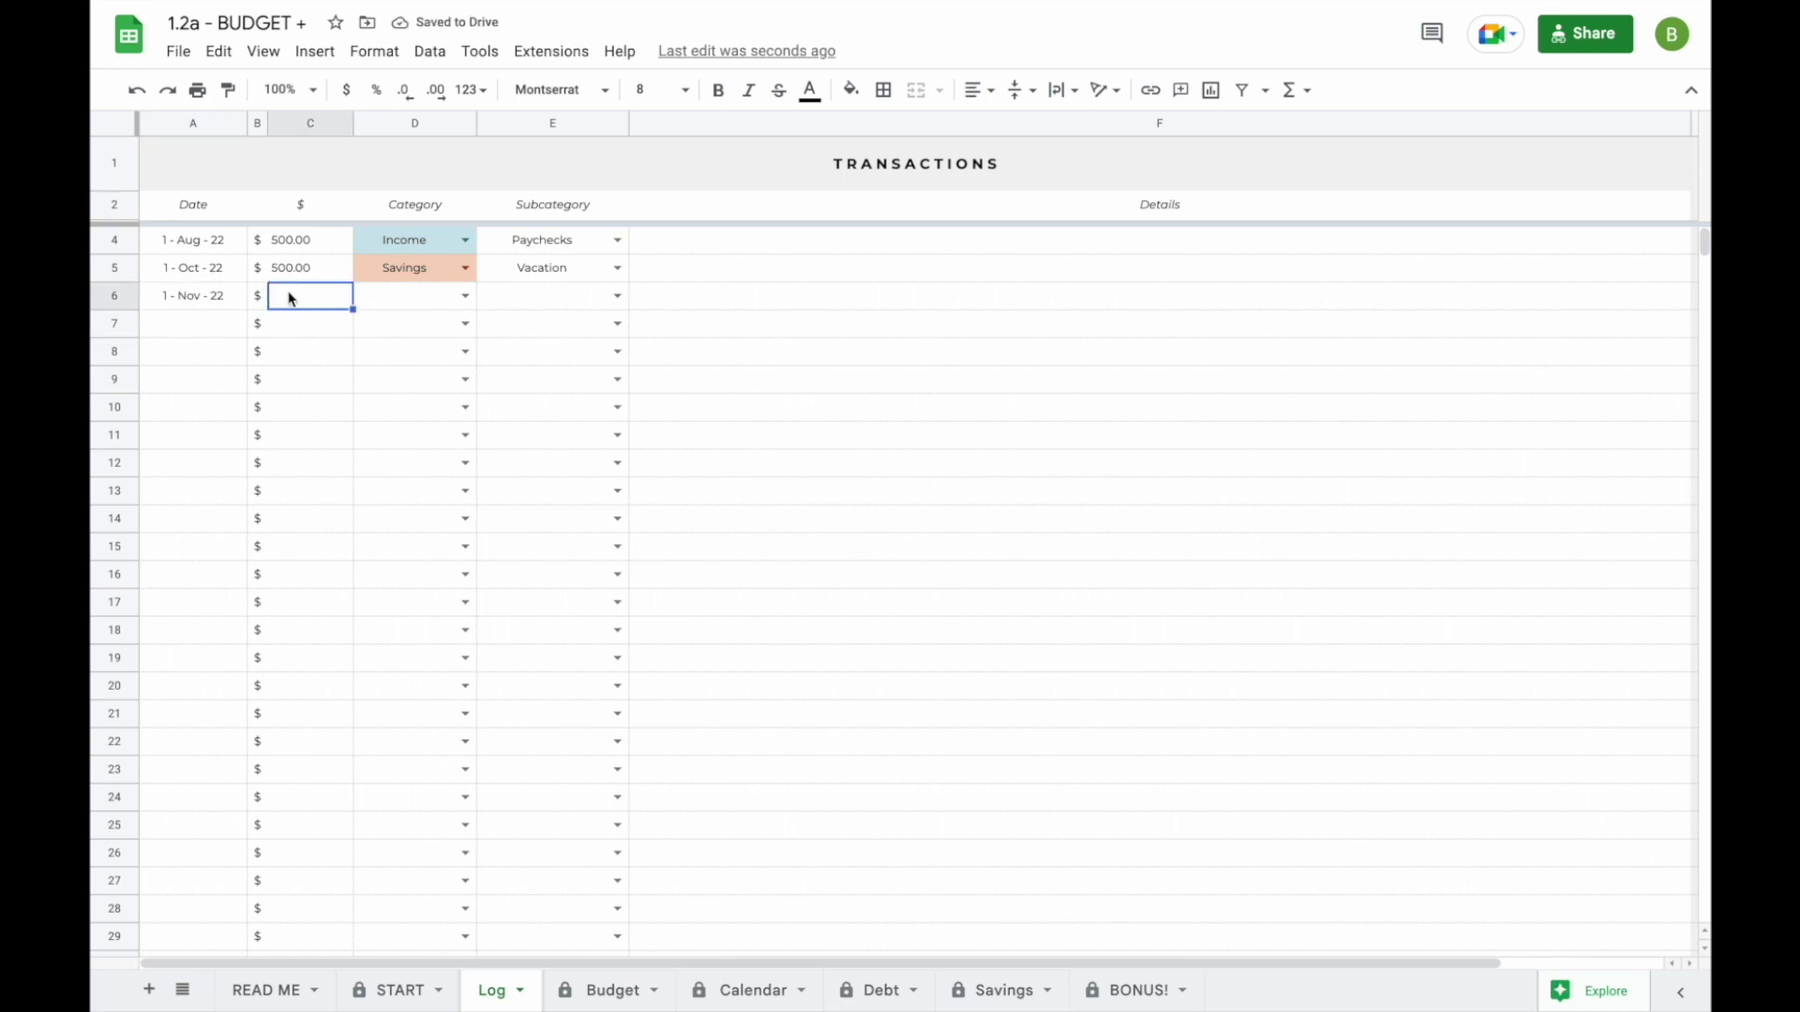
text(500)
key(Return)
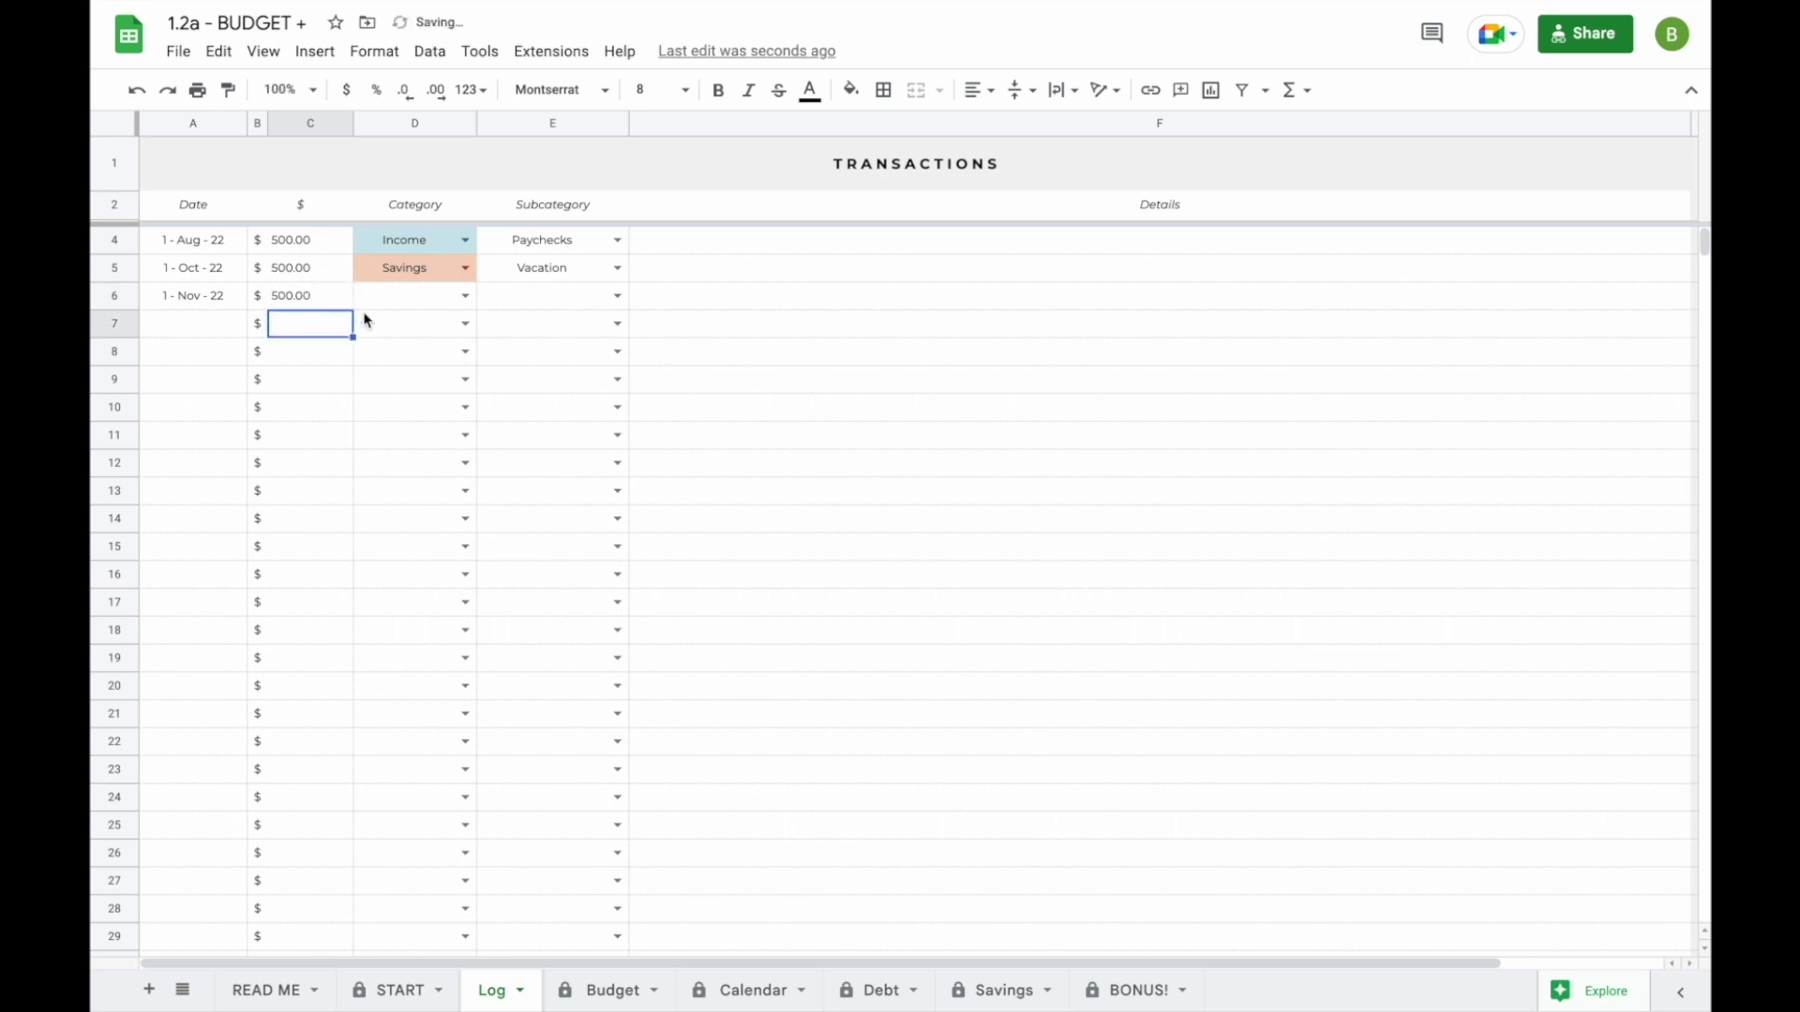
- Categorize it as Income, Paychecks with the detail 'start balance'
click(464, 296)
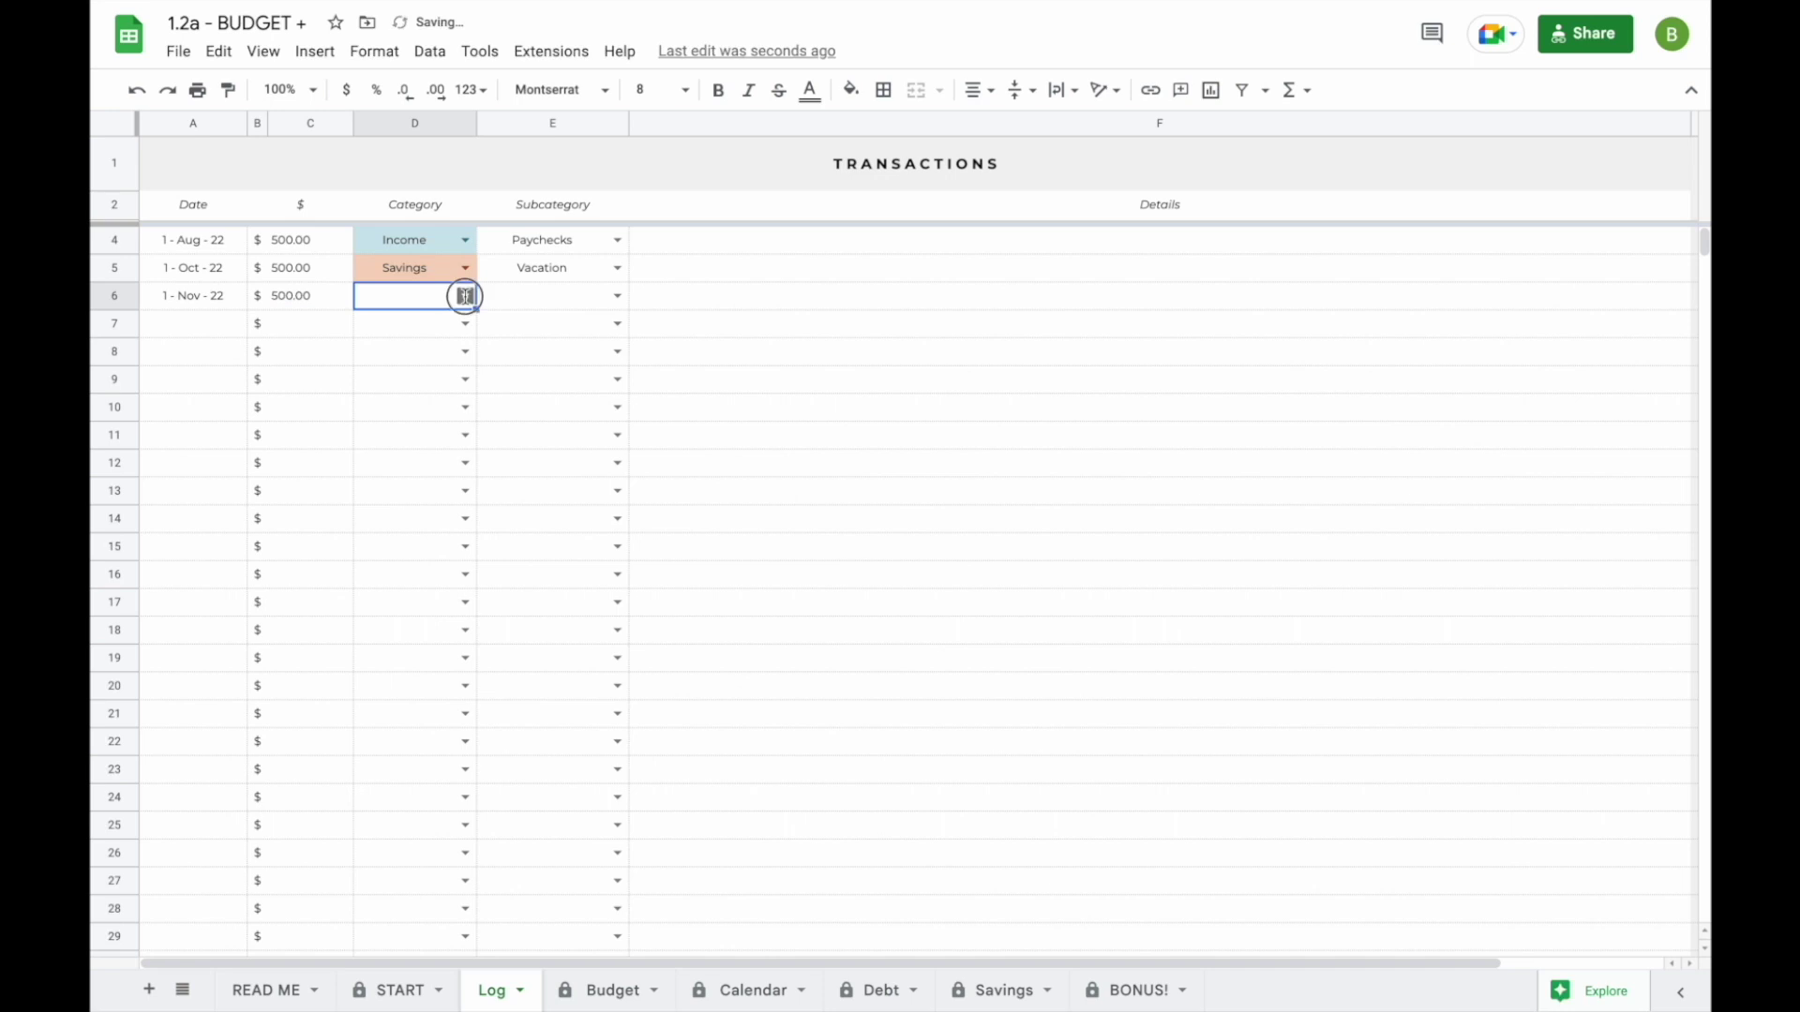
click(459, 329)
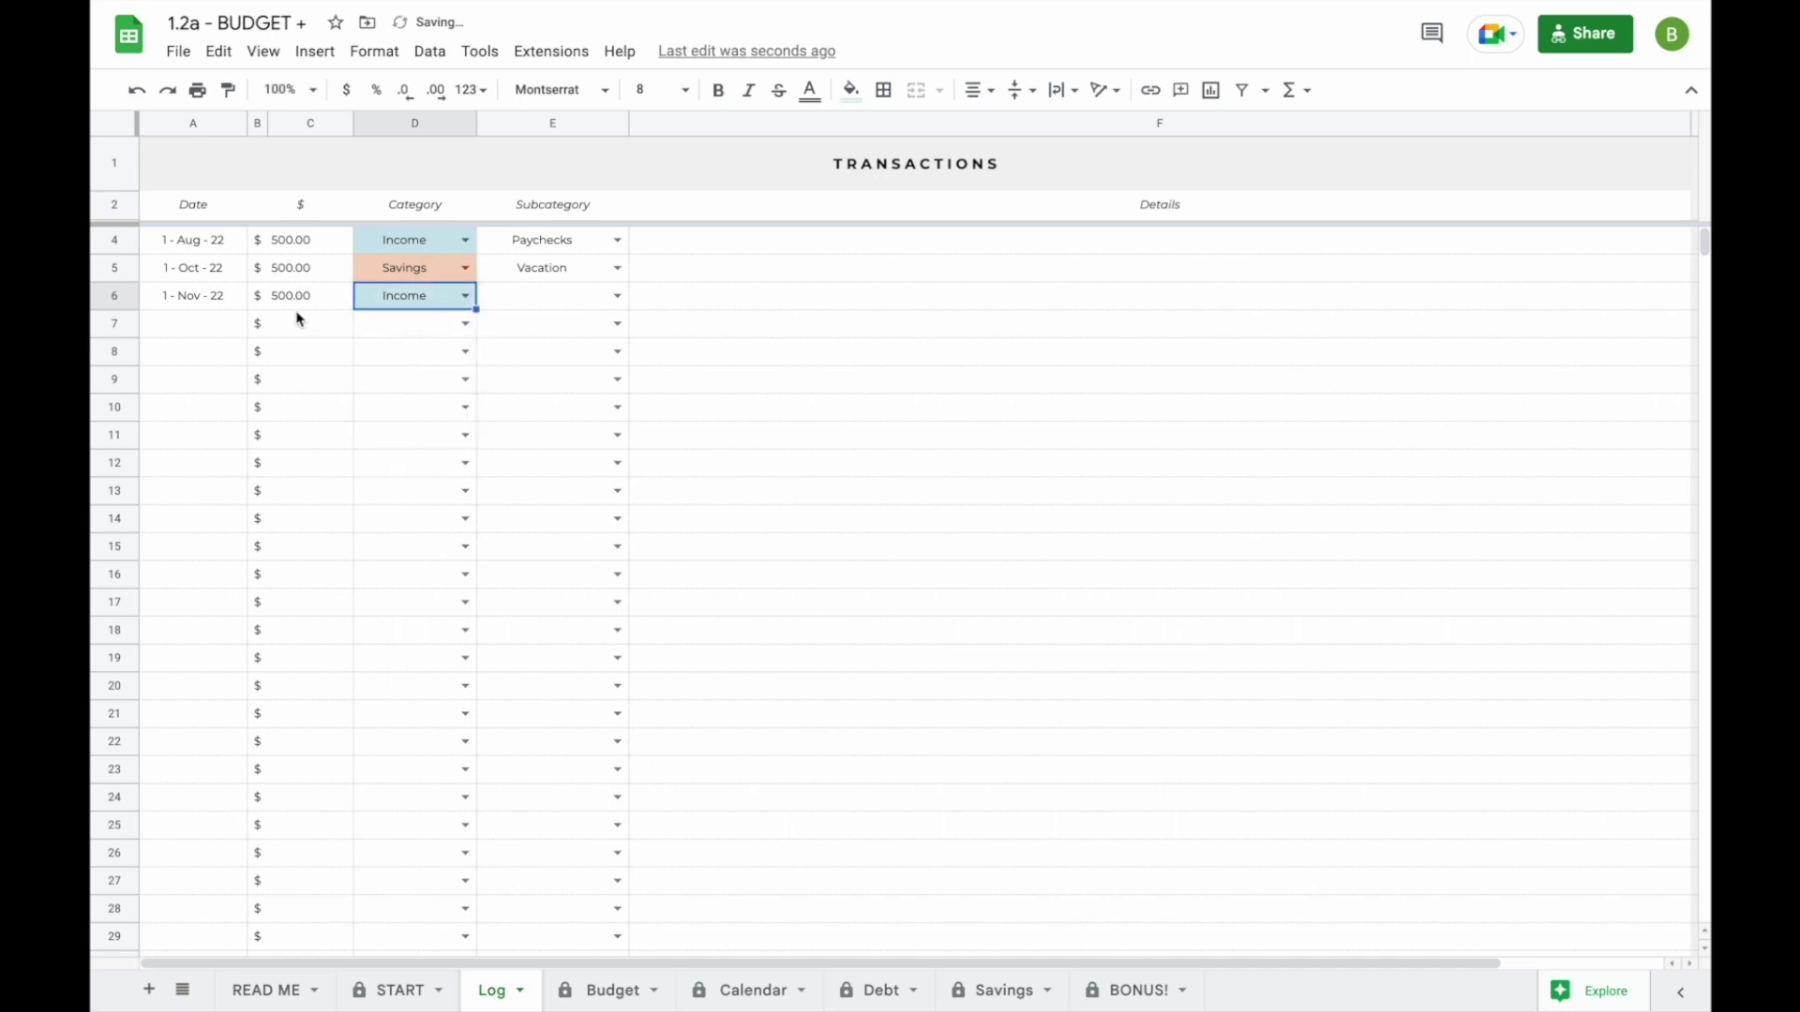
click(617, 295)
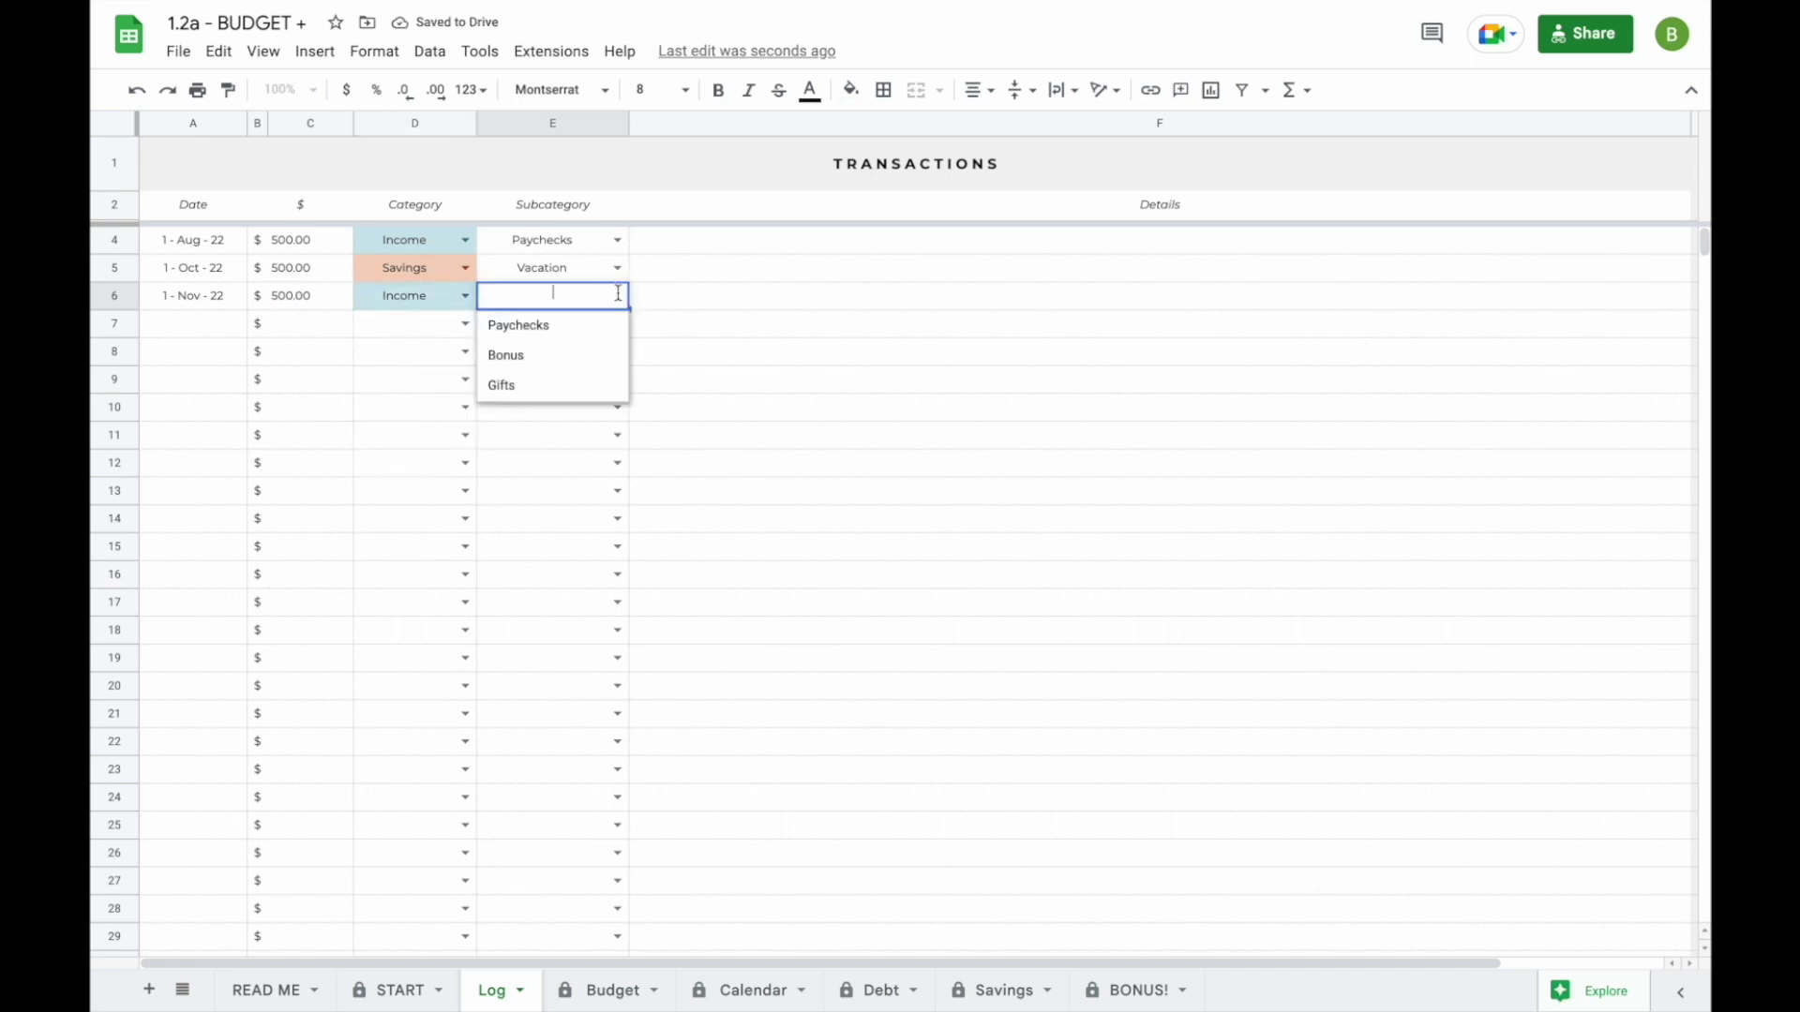
click(571, 331)
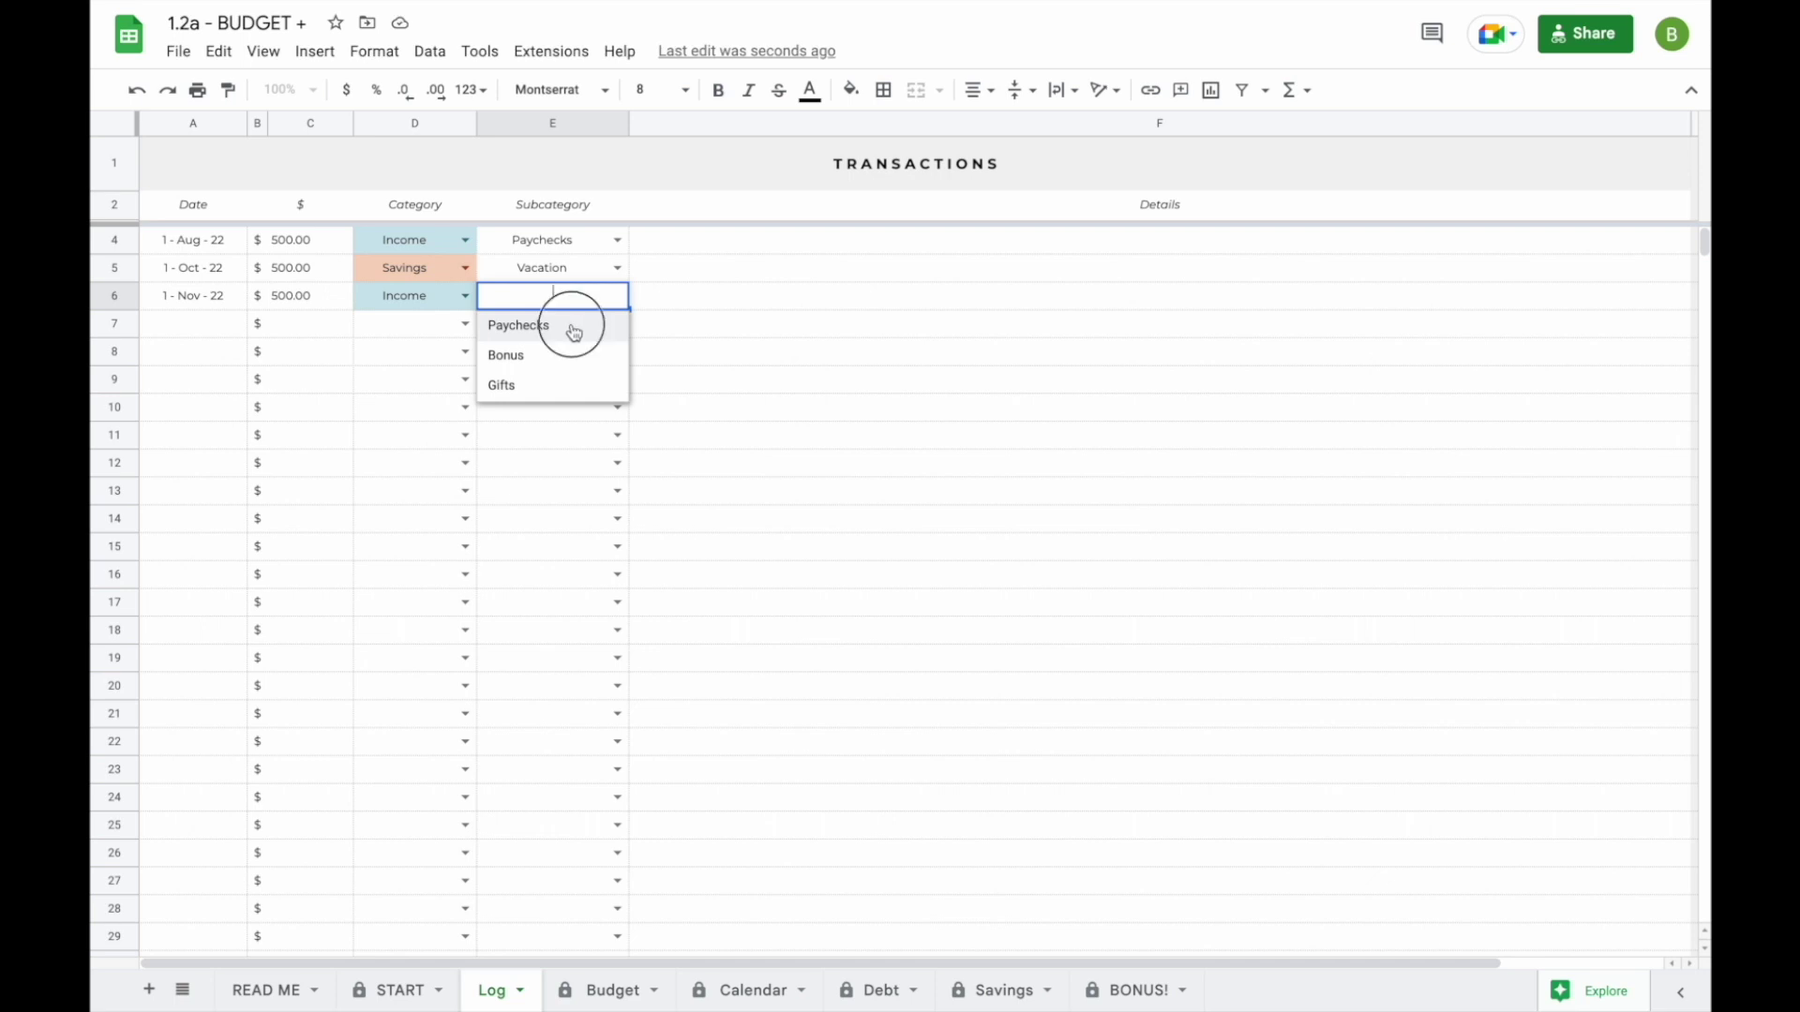
click(691, 300)
text(start balance)
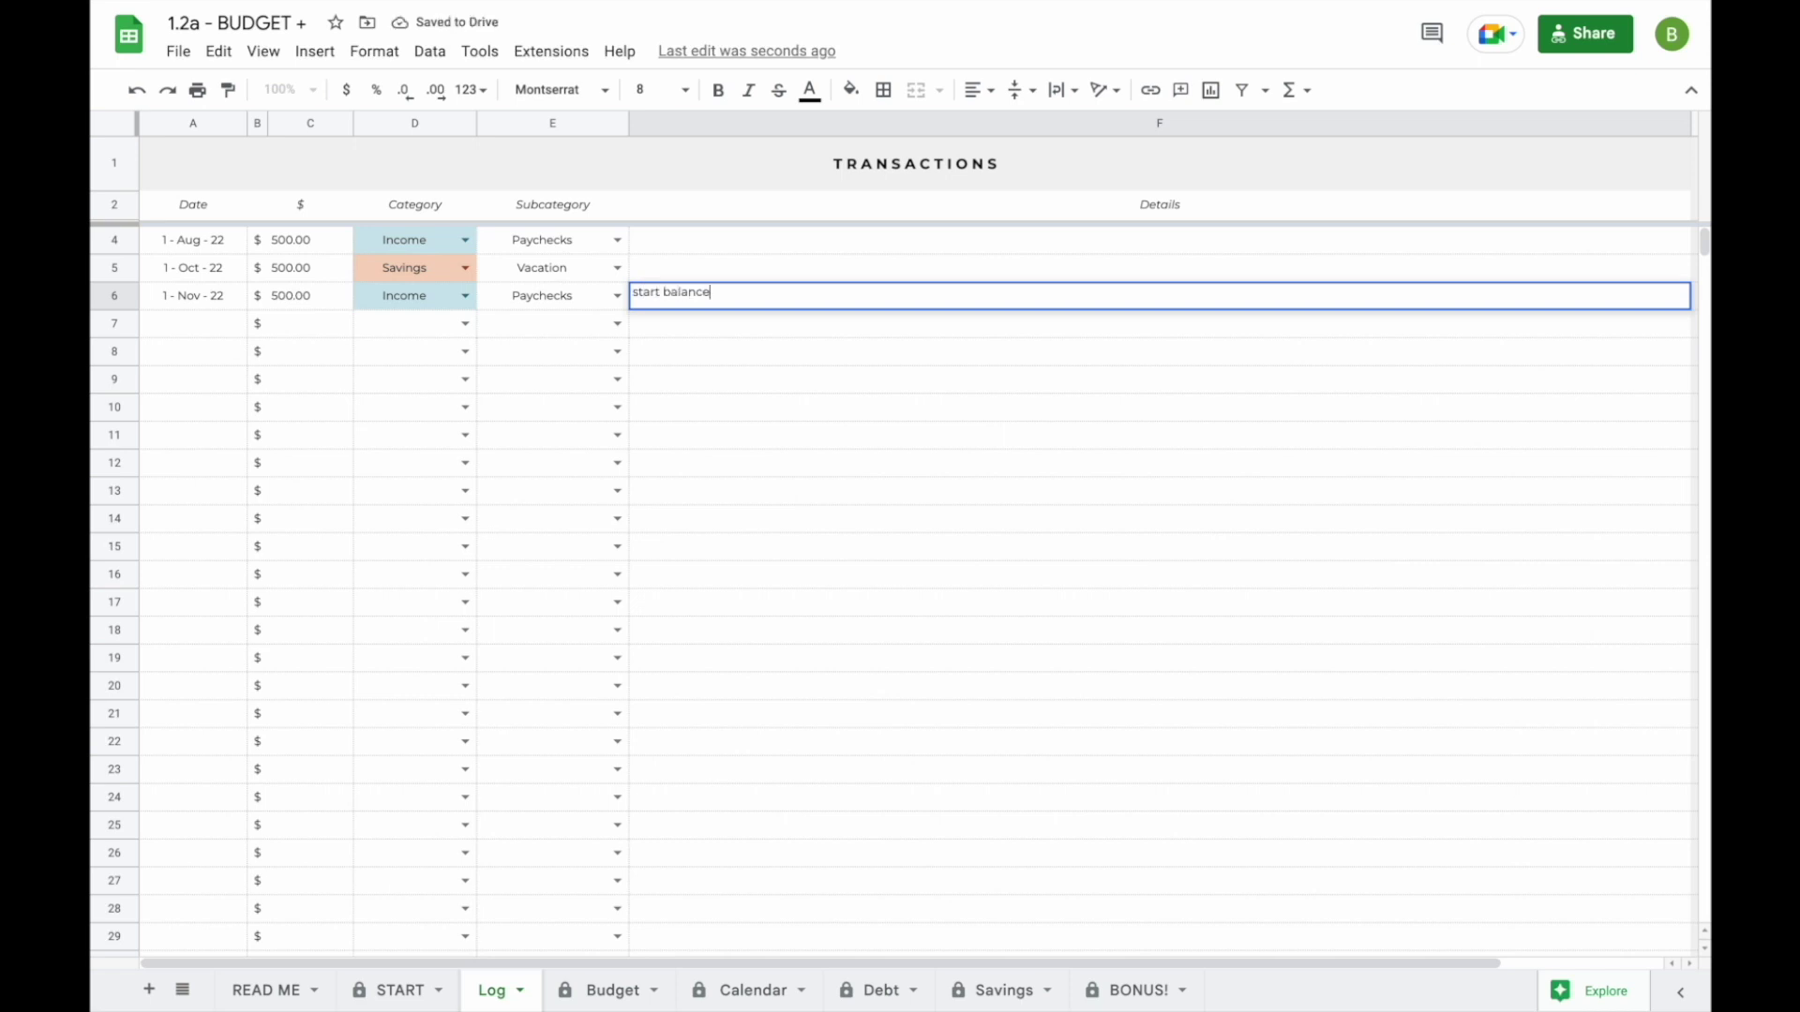
key(Return)
click(612, 991)
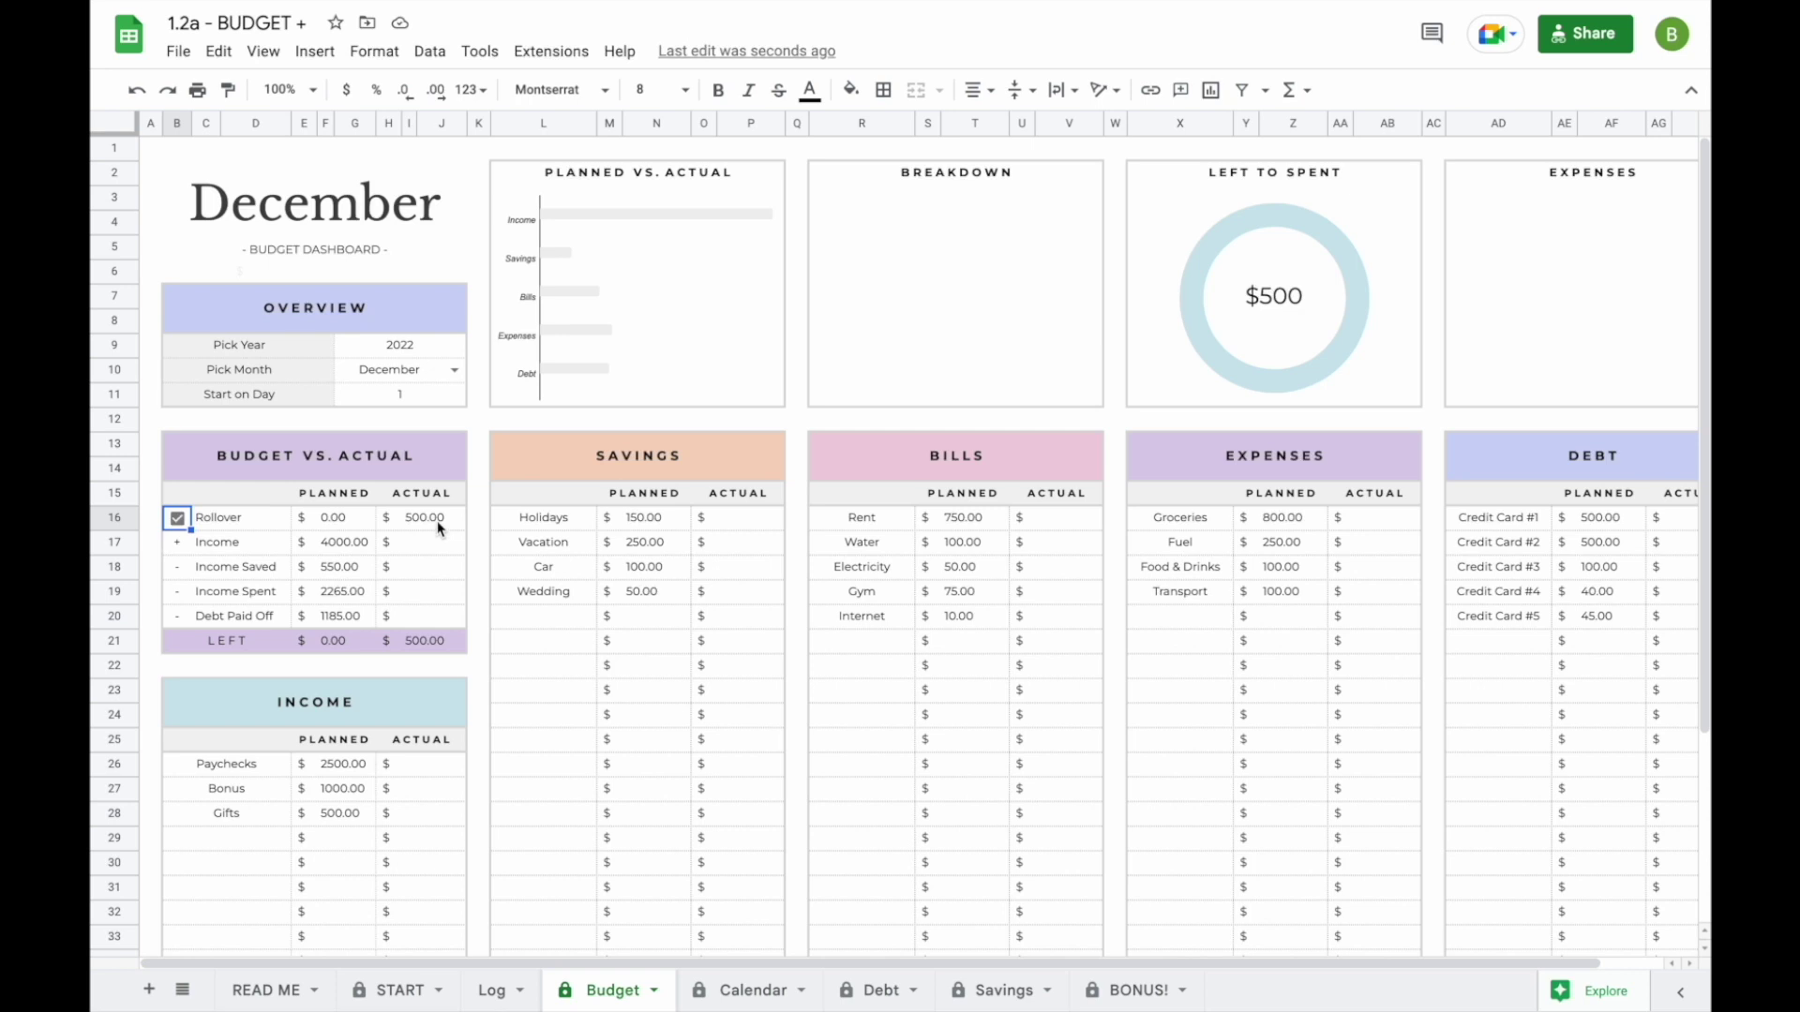
- Toggle Rollover off and on, try 750 as its planned amount, then undo it
click(177, 518)
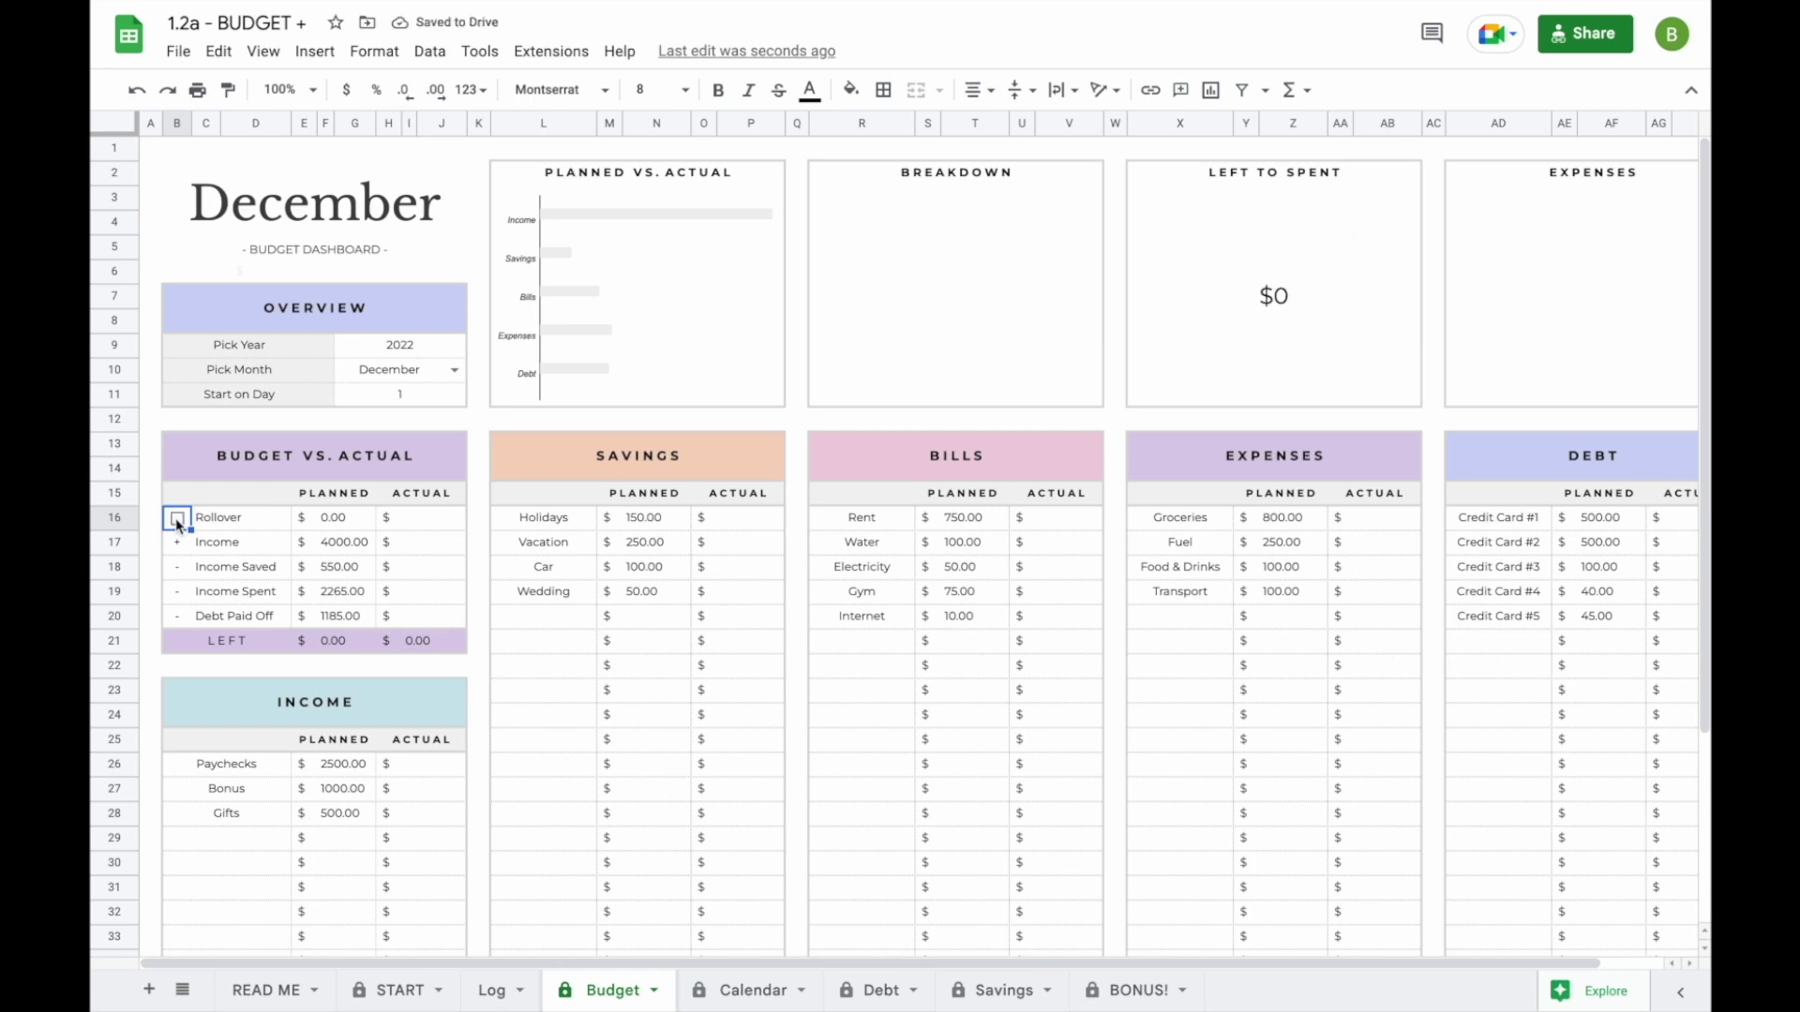
click(177, 519)
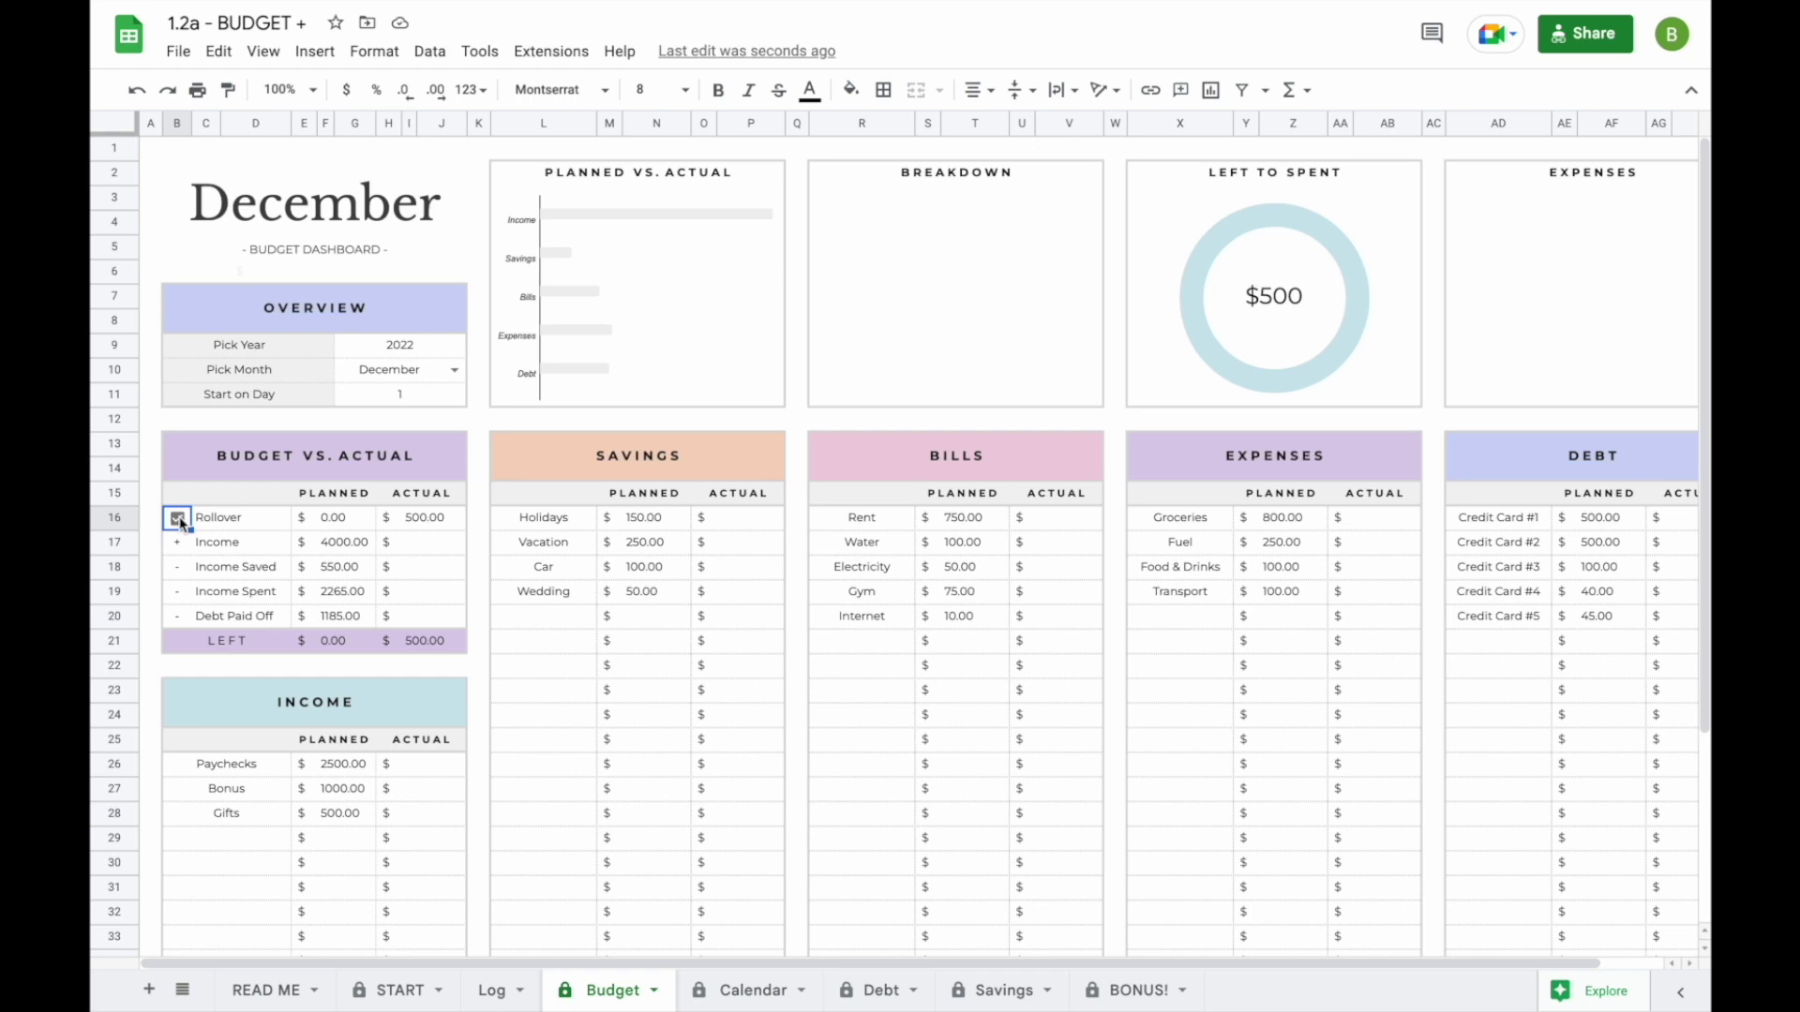
click(324, 528)
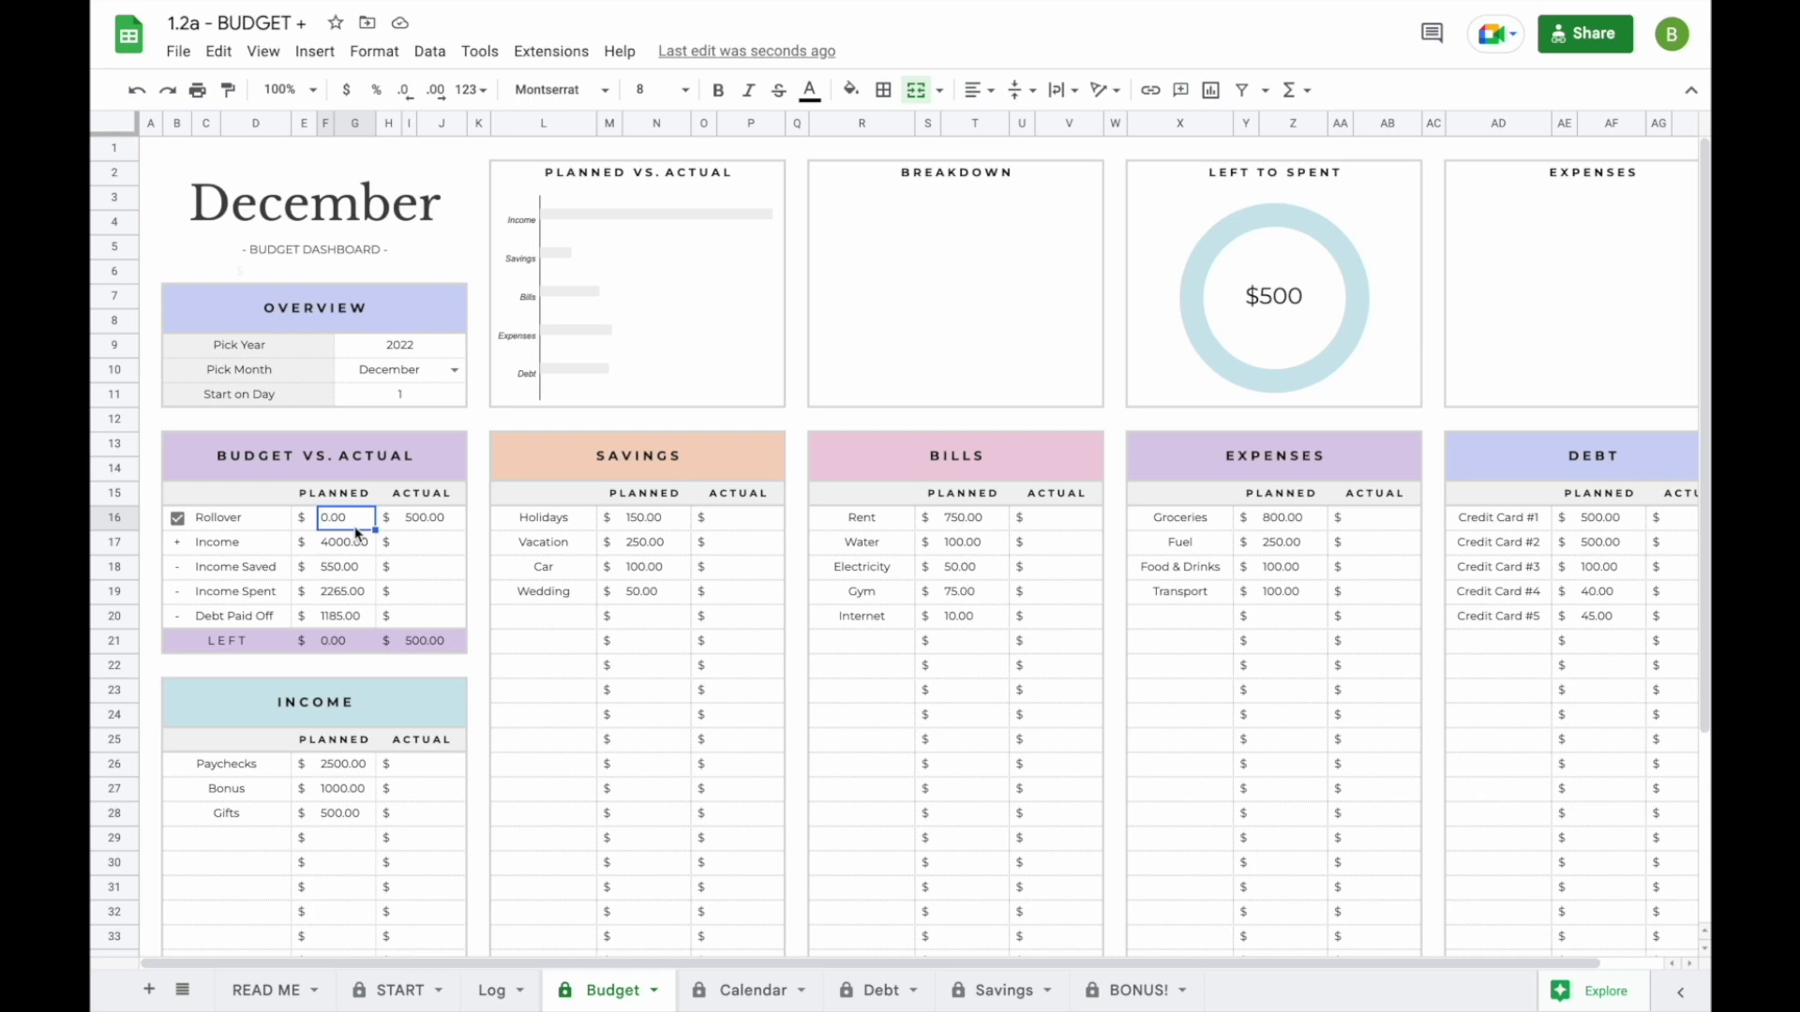
text(750)
key(Return)
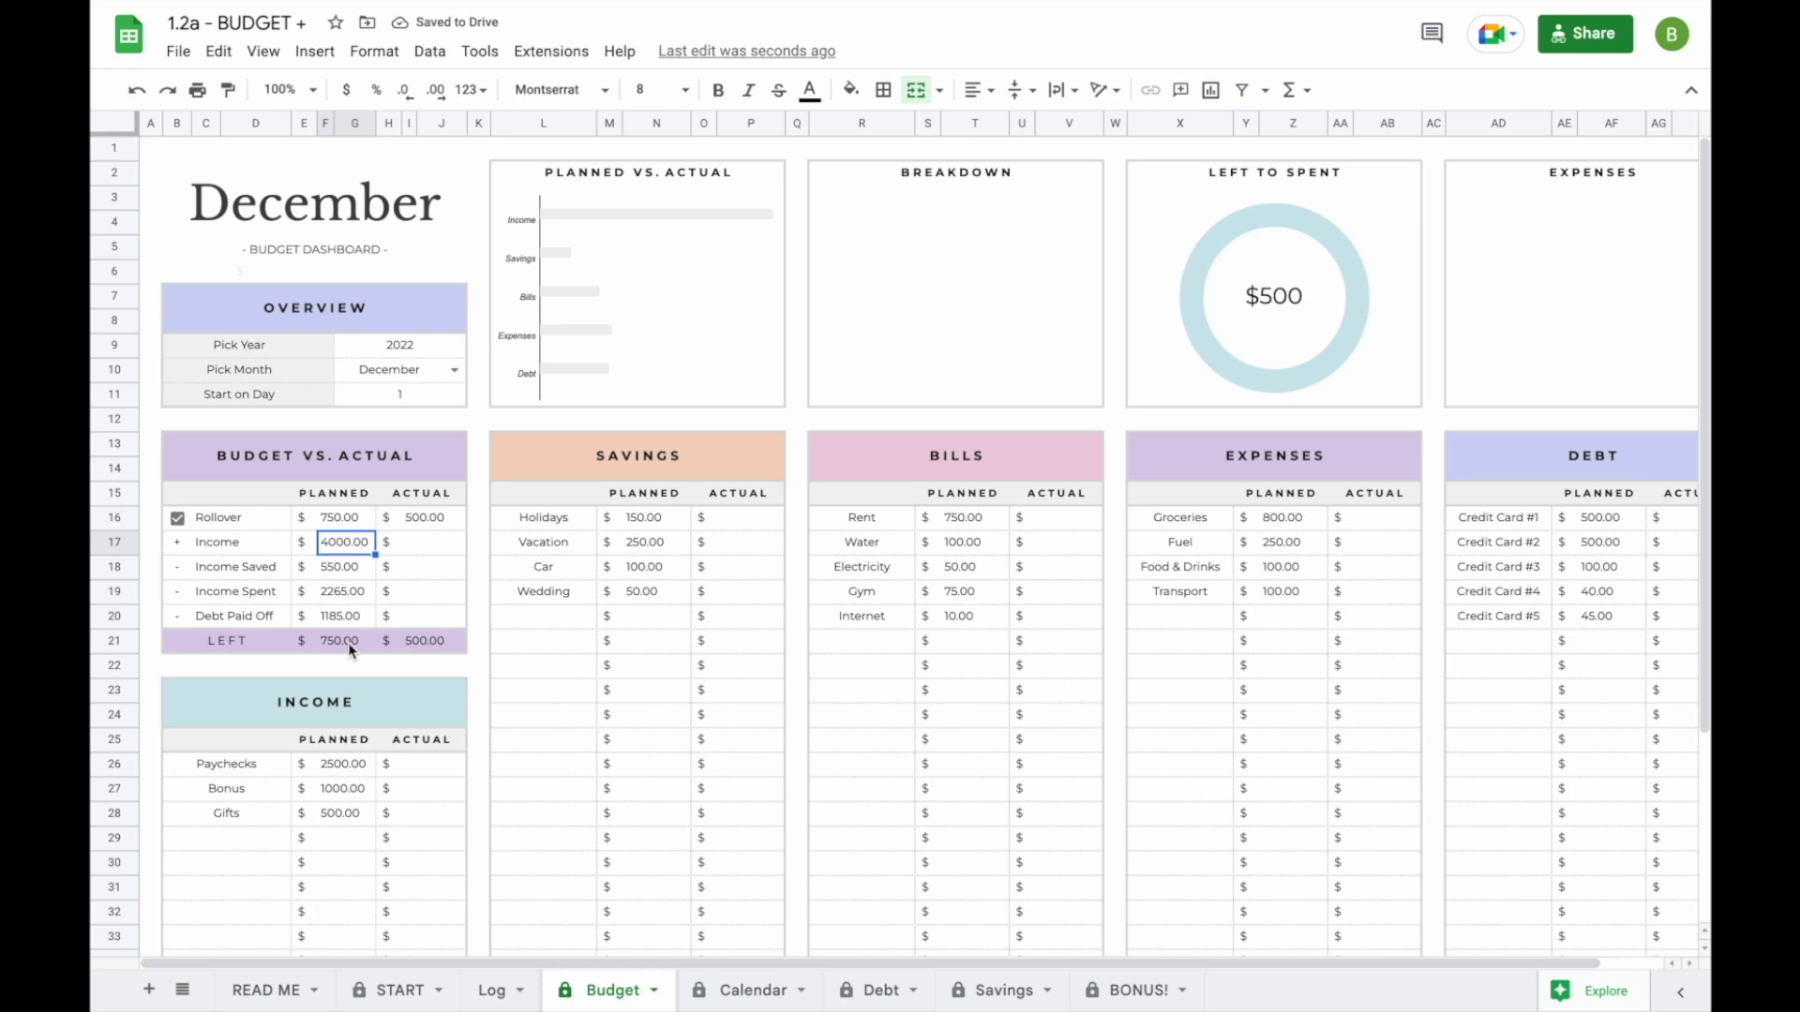
key(ctrl+z)
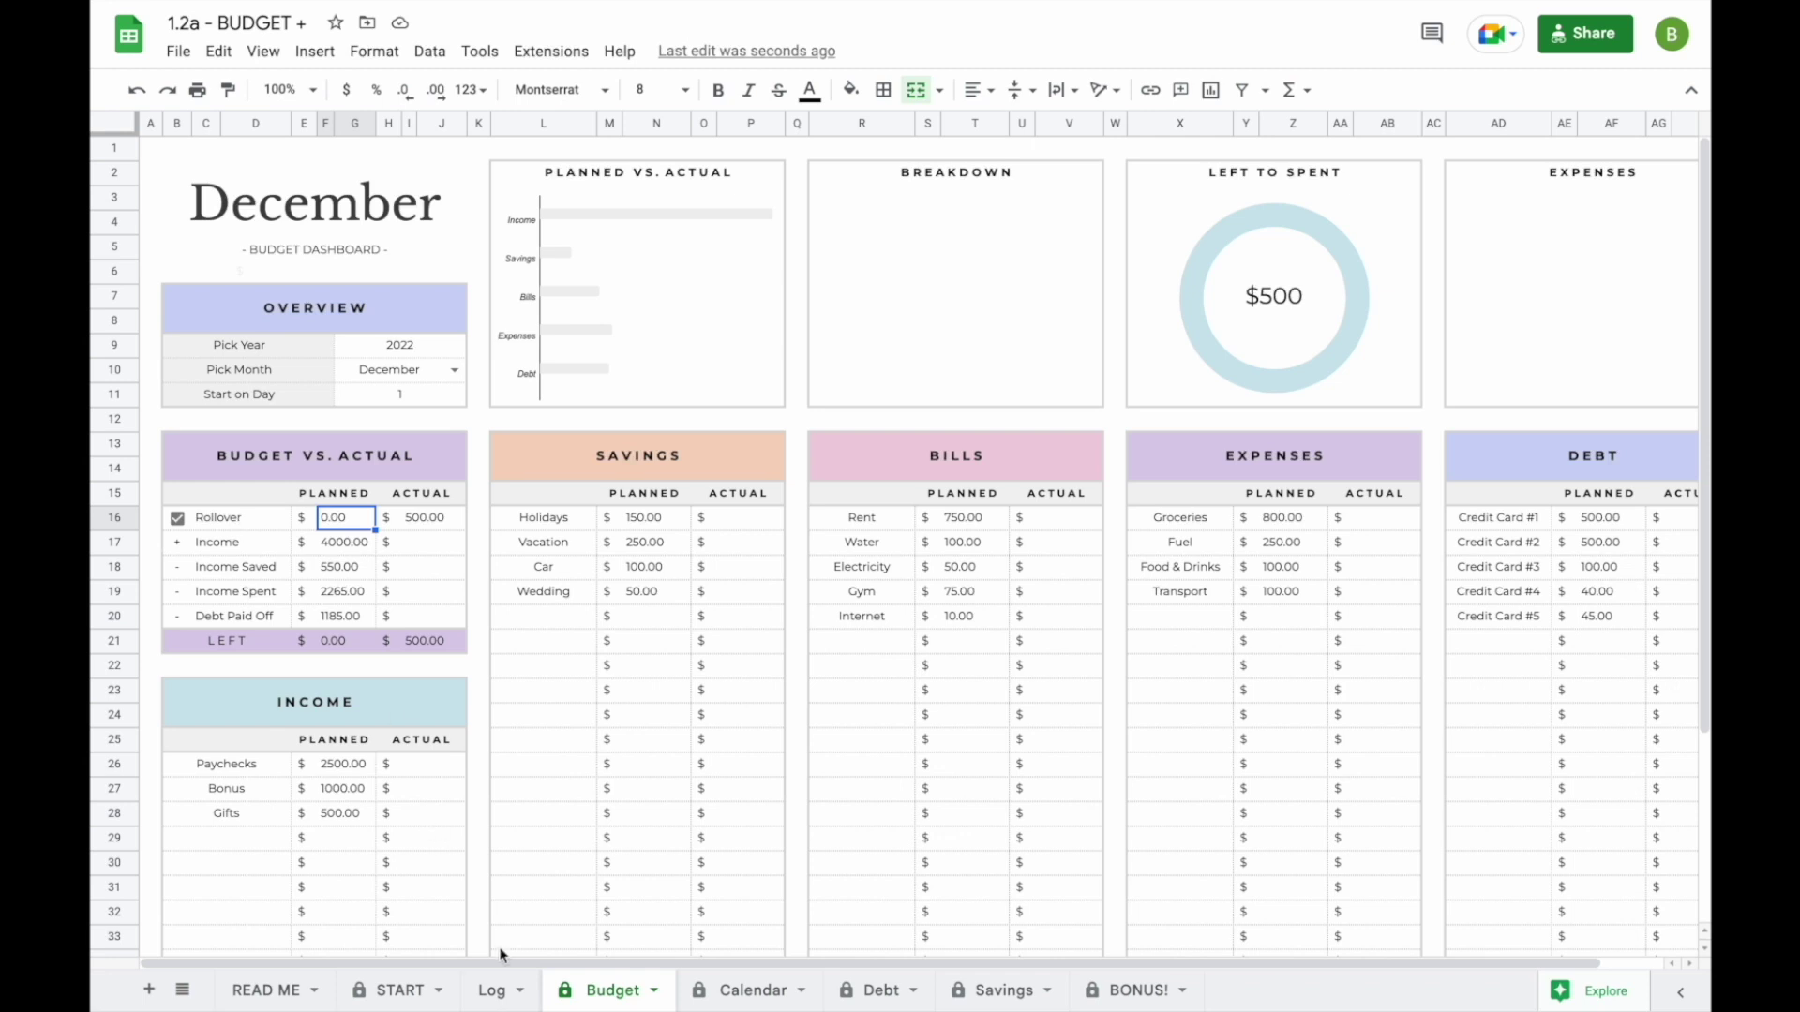
click(495, 990)
- Enter two 1 Dec dates and log row 7 as a 2500.00 Income / Paychecks transaction
text(12/1)
key(Return)
text(12/1)
key(Return)
click(330, 332)
text(2500)
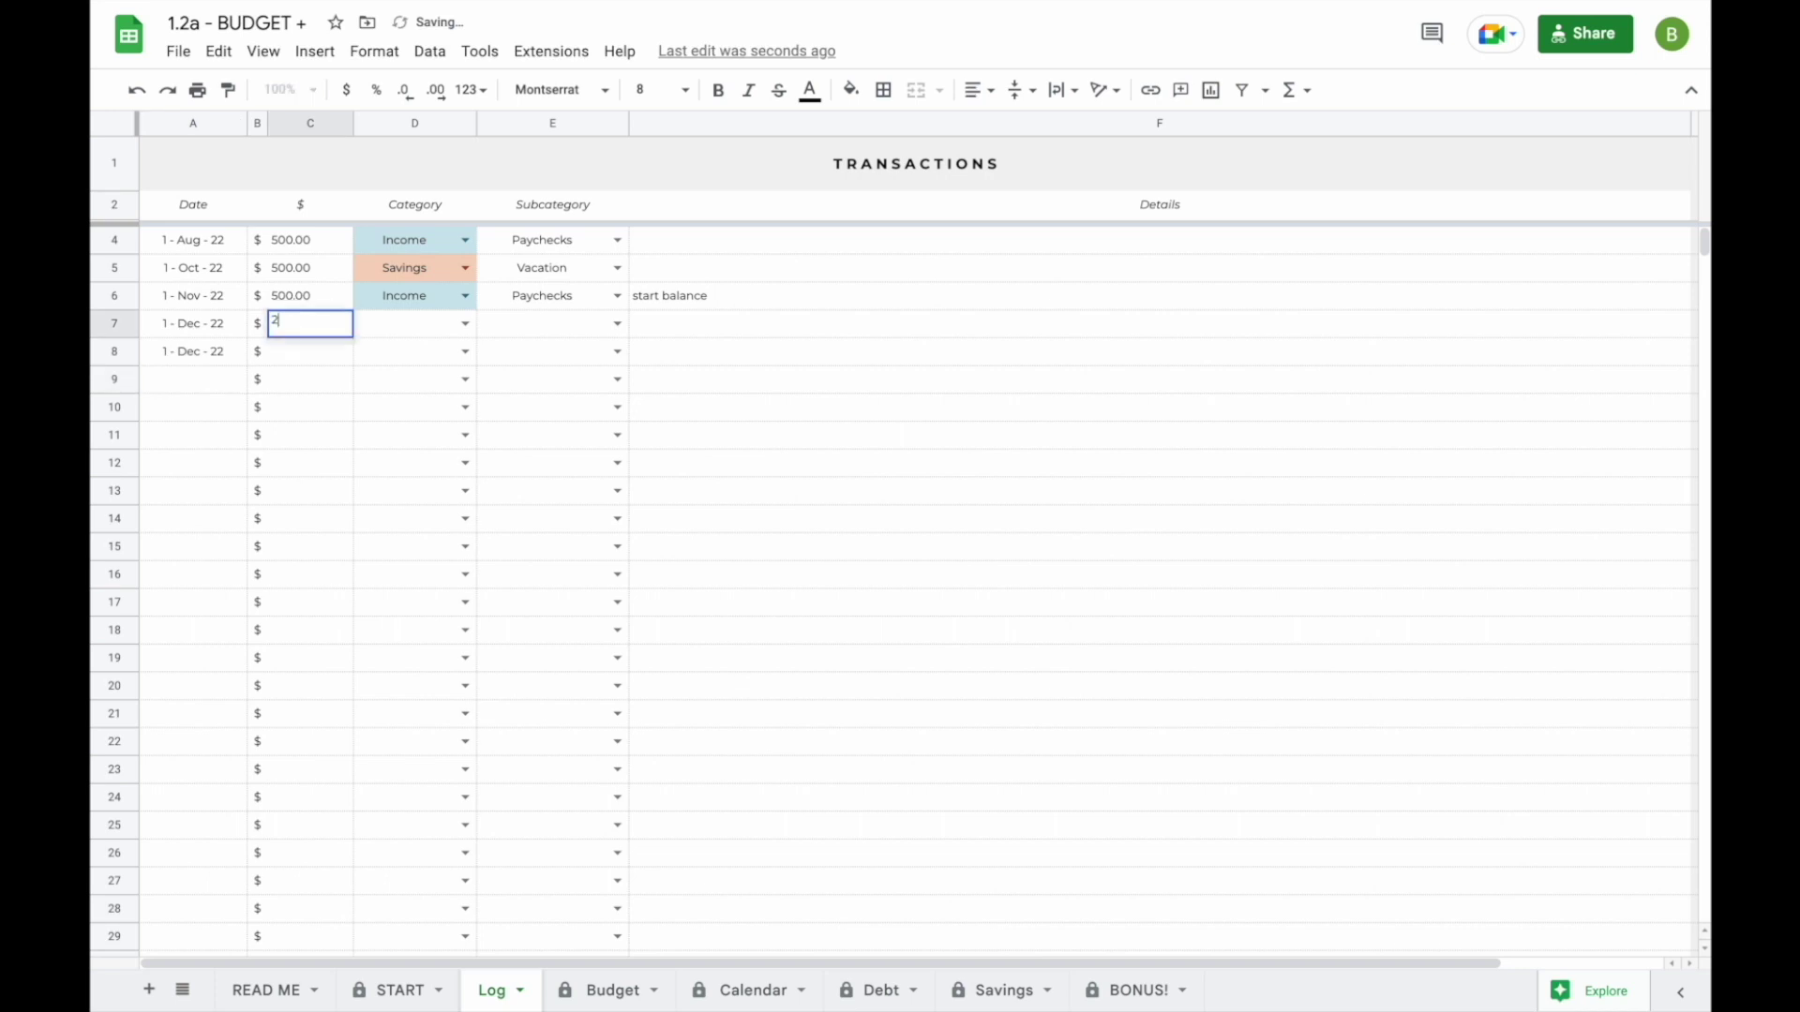
key(Return)
click(465, 323)
click(436, 354)
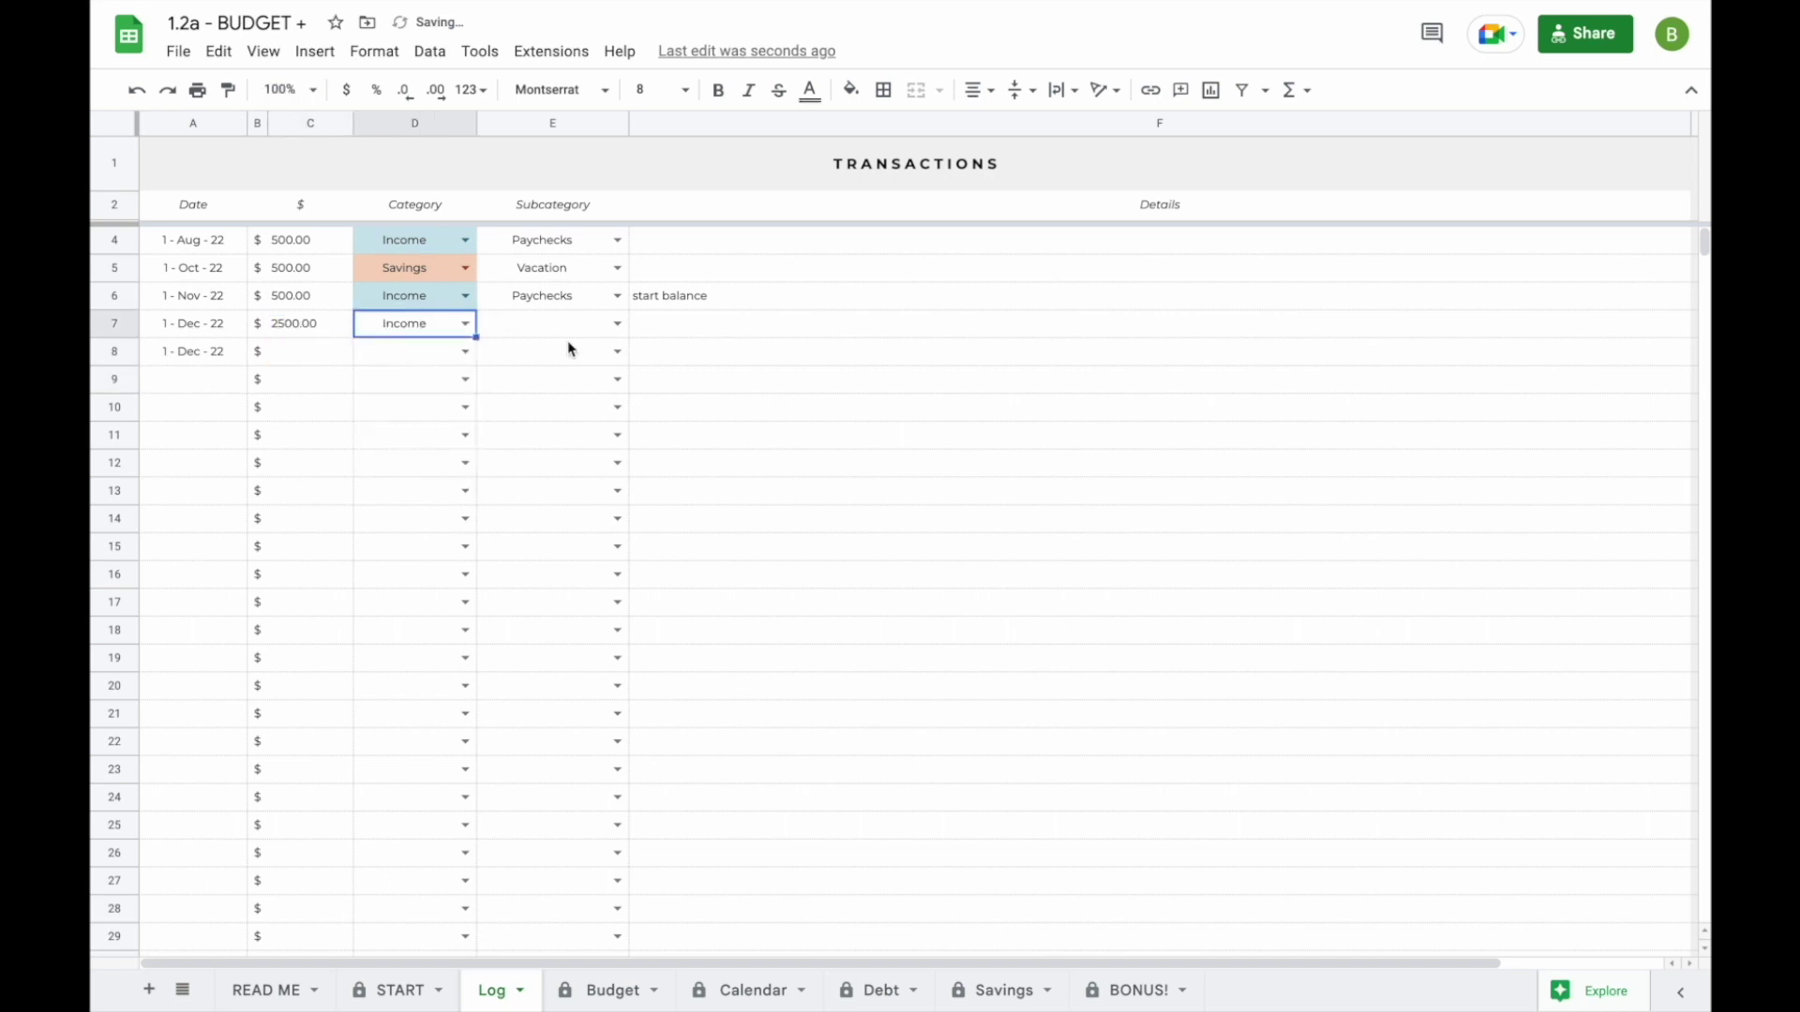
click(615, 325)
click(597, 355)
- Log row 8 as a 500.00 Income / Bonus transaction, then glance at the budget dashboard
click(322, 352)
text(500)
key(Return)
click(465, 351)
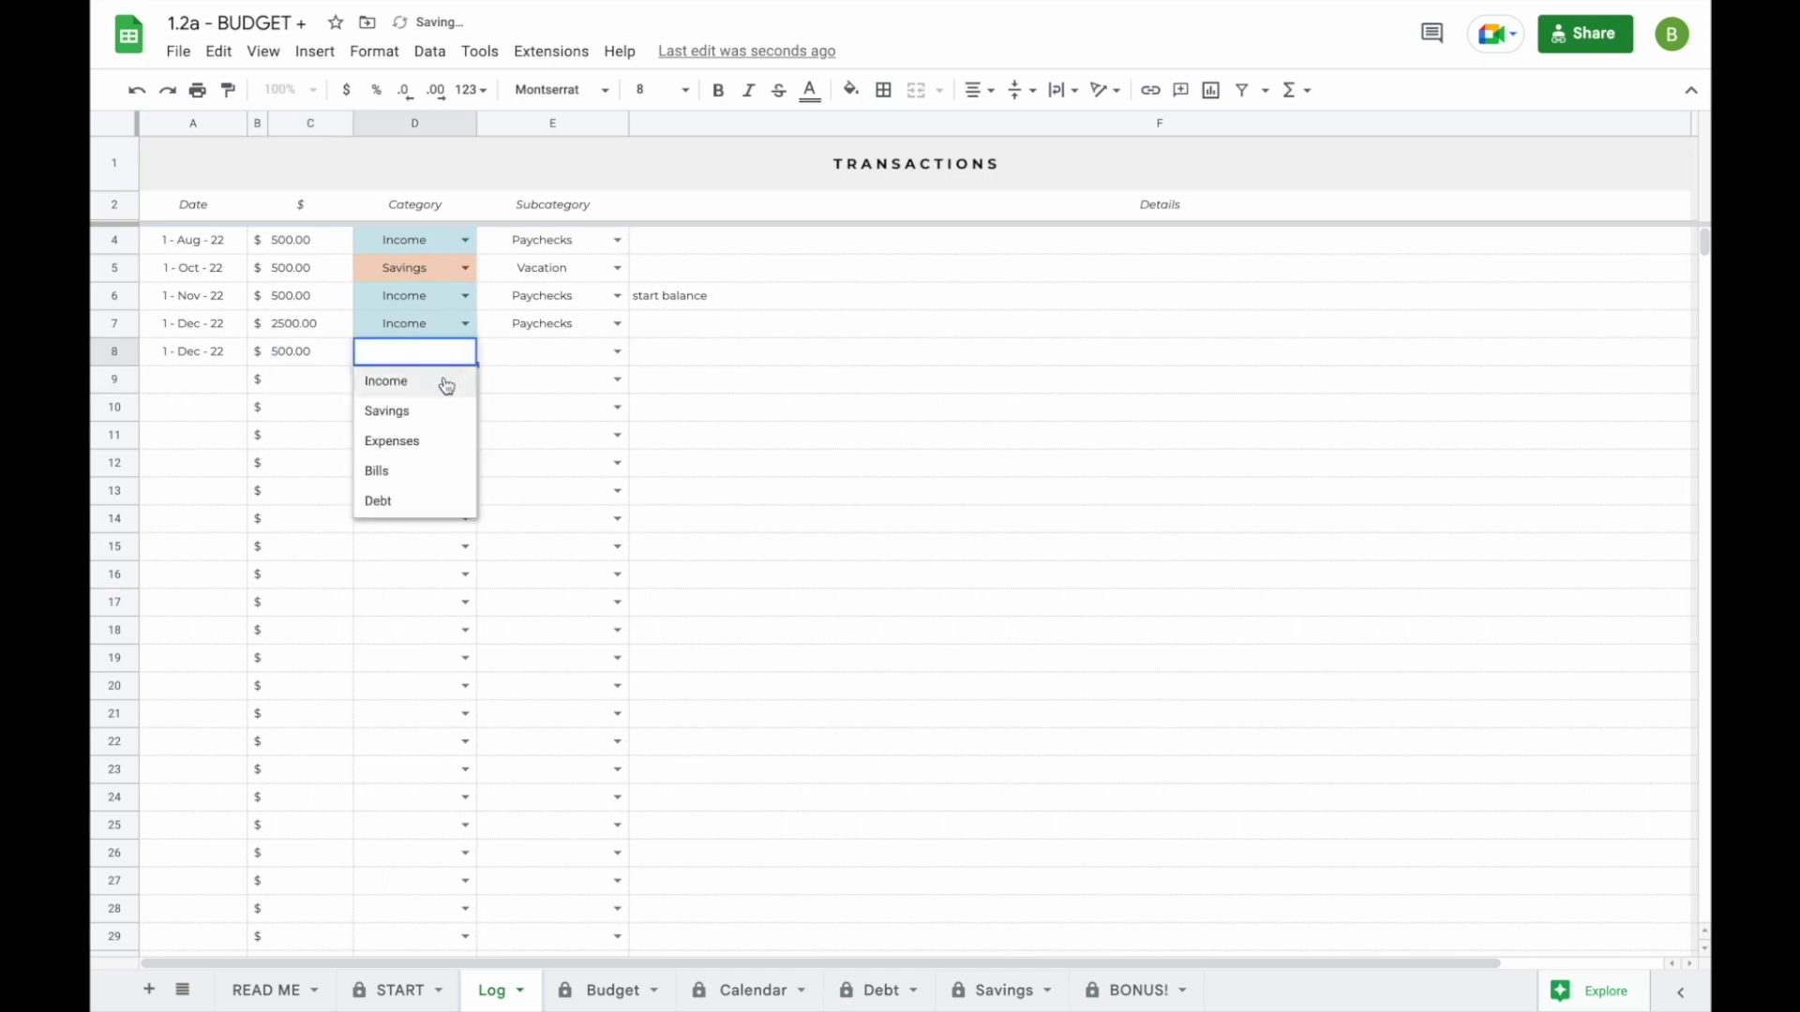
click(445, 382)
click(618, 351)
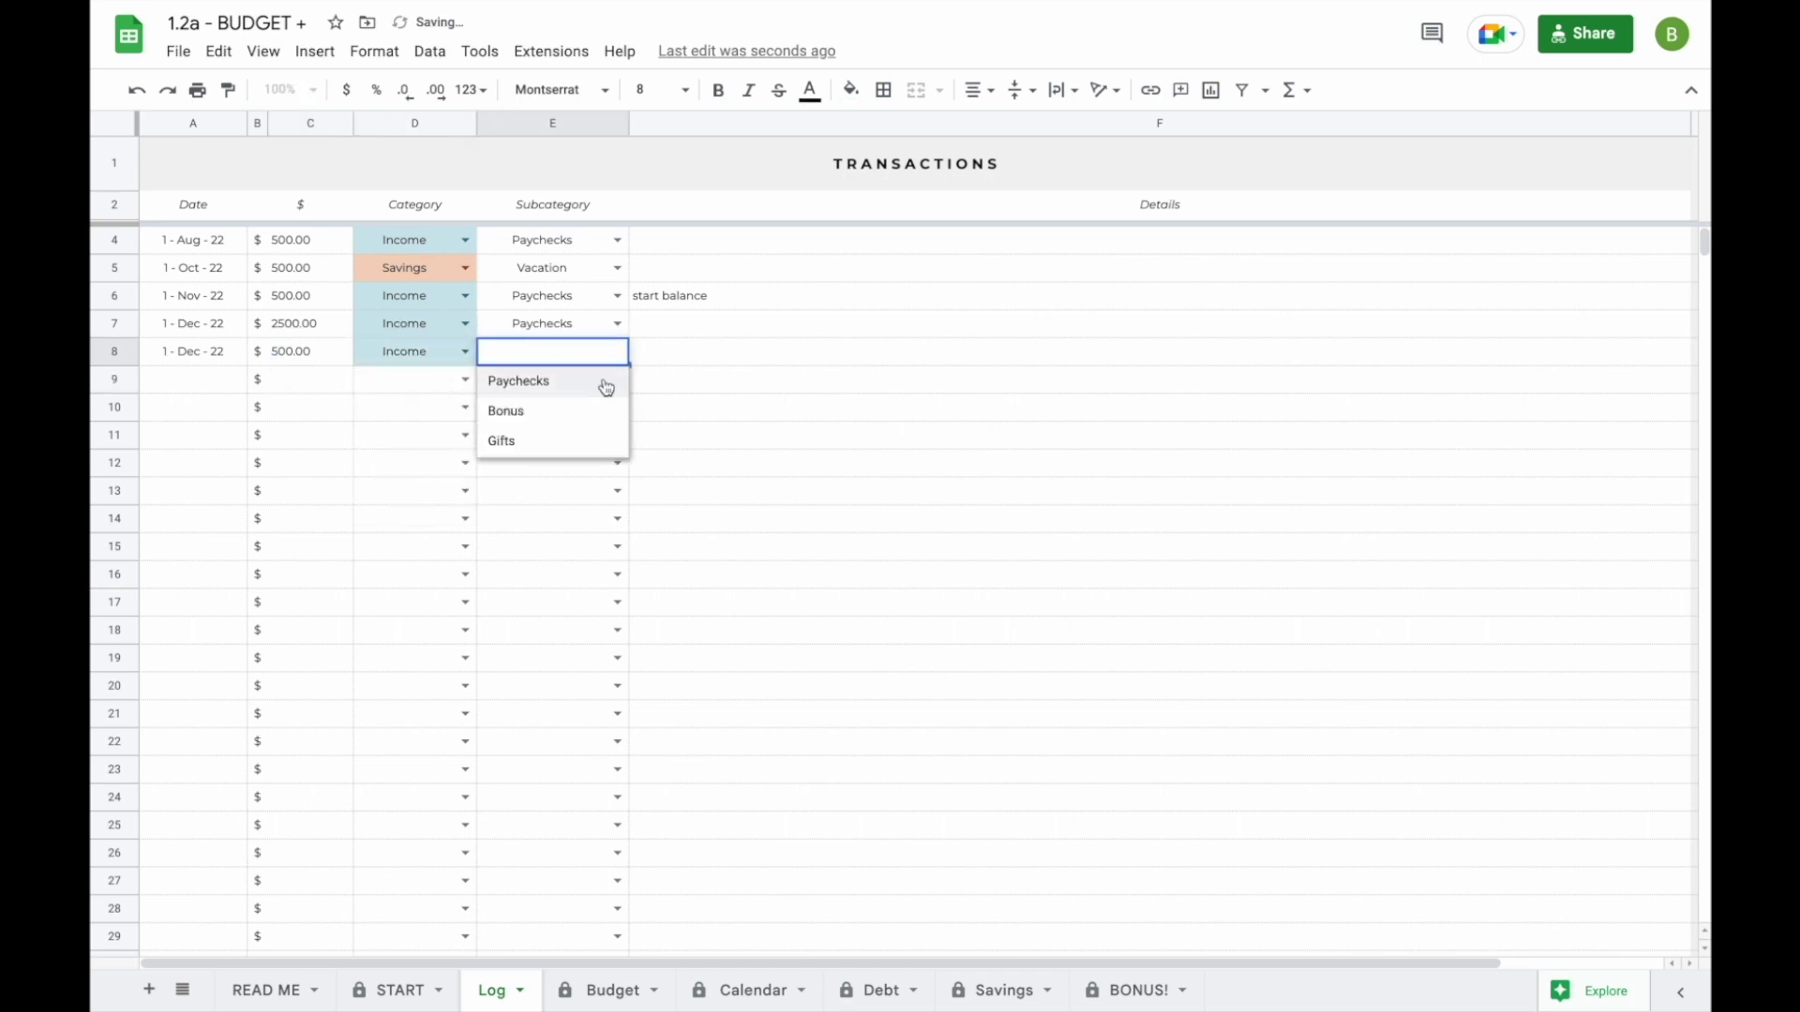
click(597, 412)
click(228, 379)
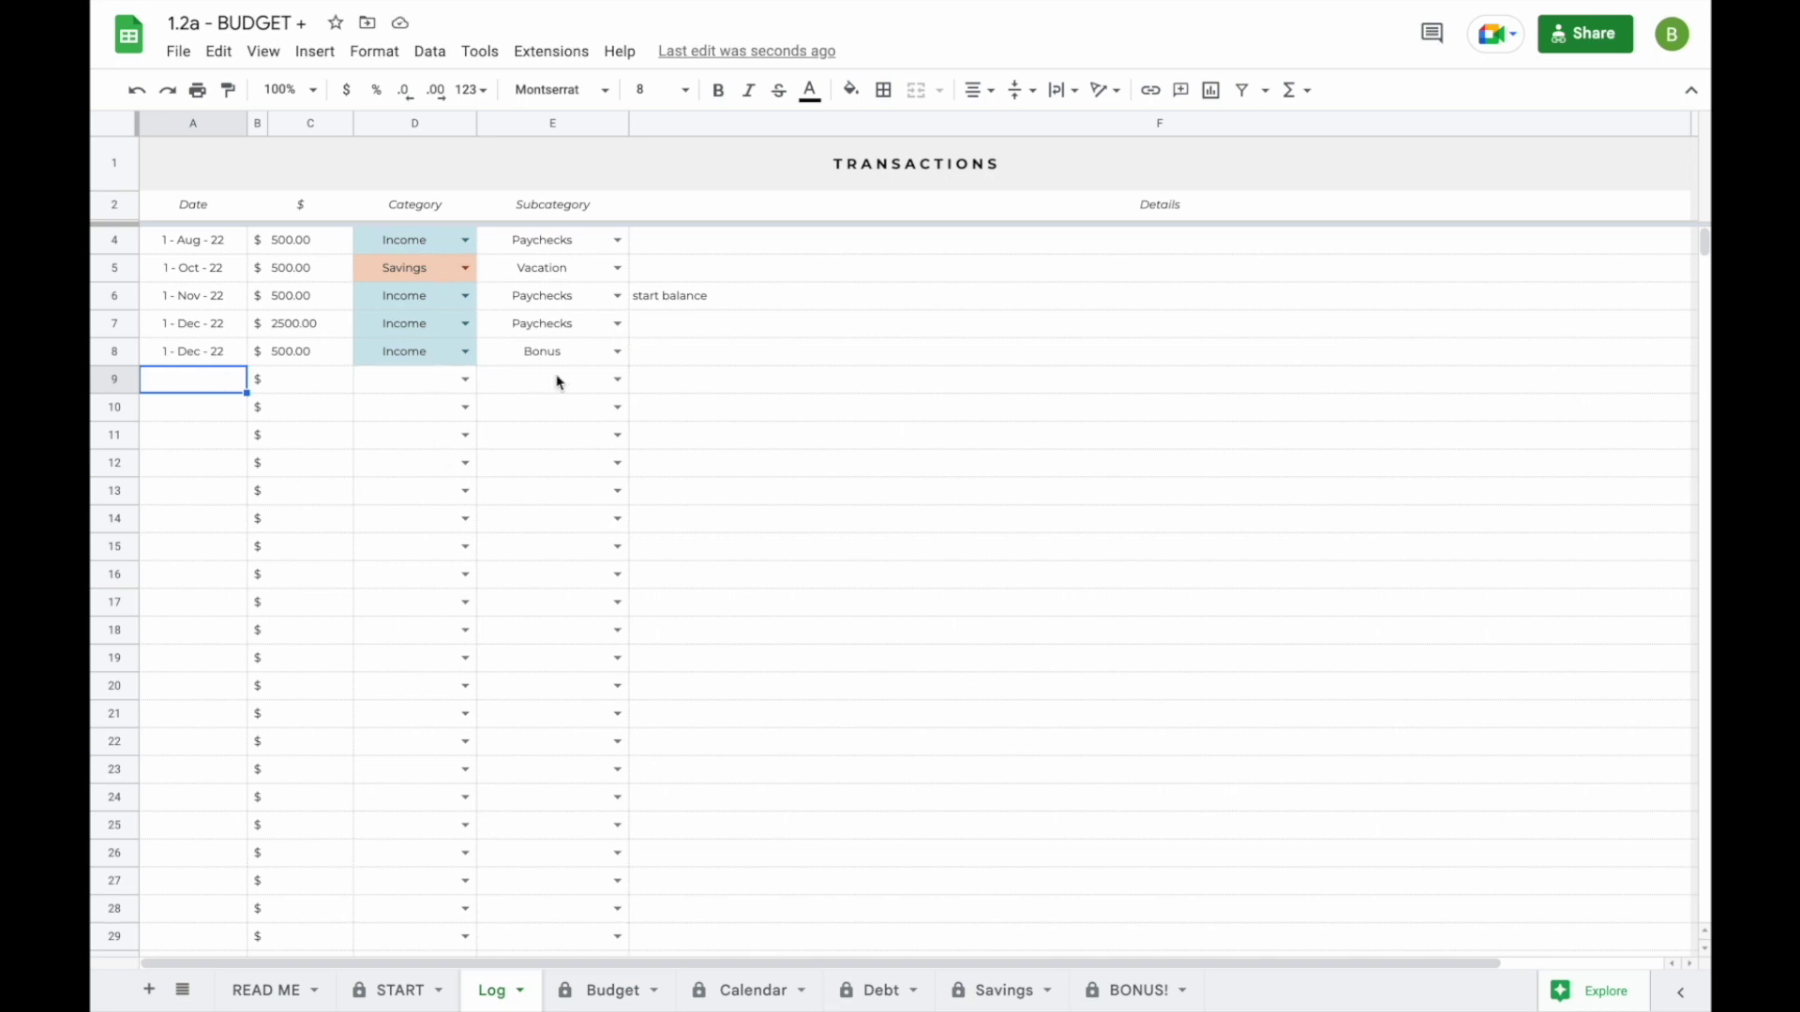
click(608, 981)
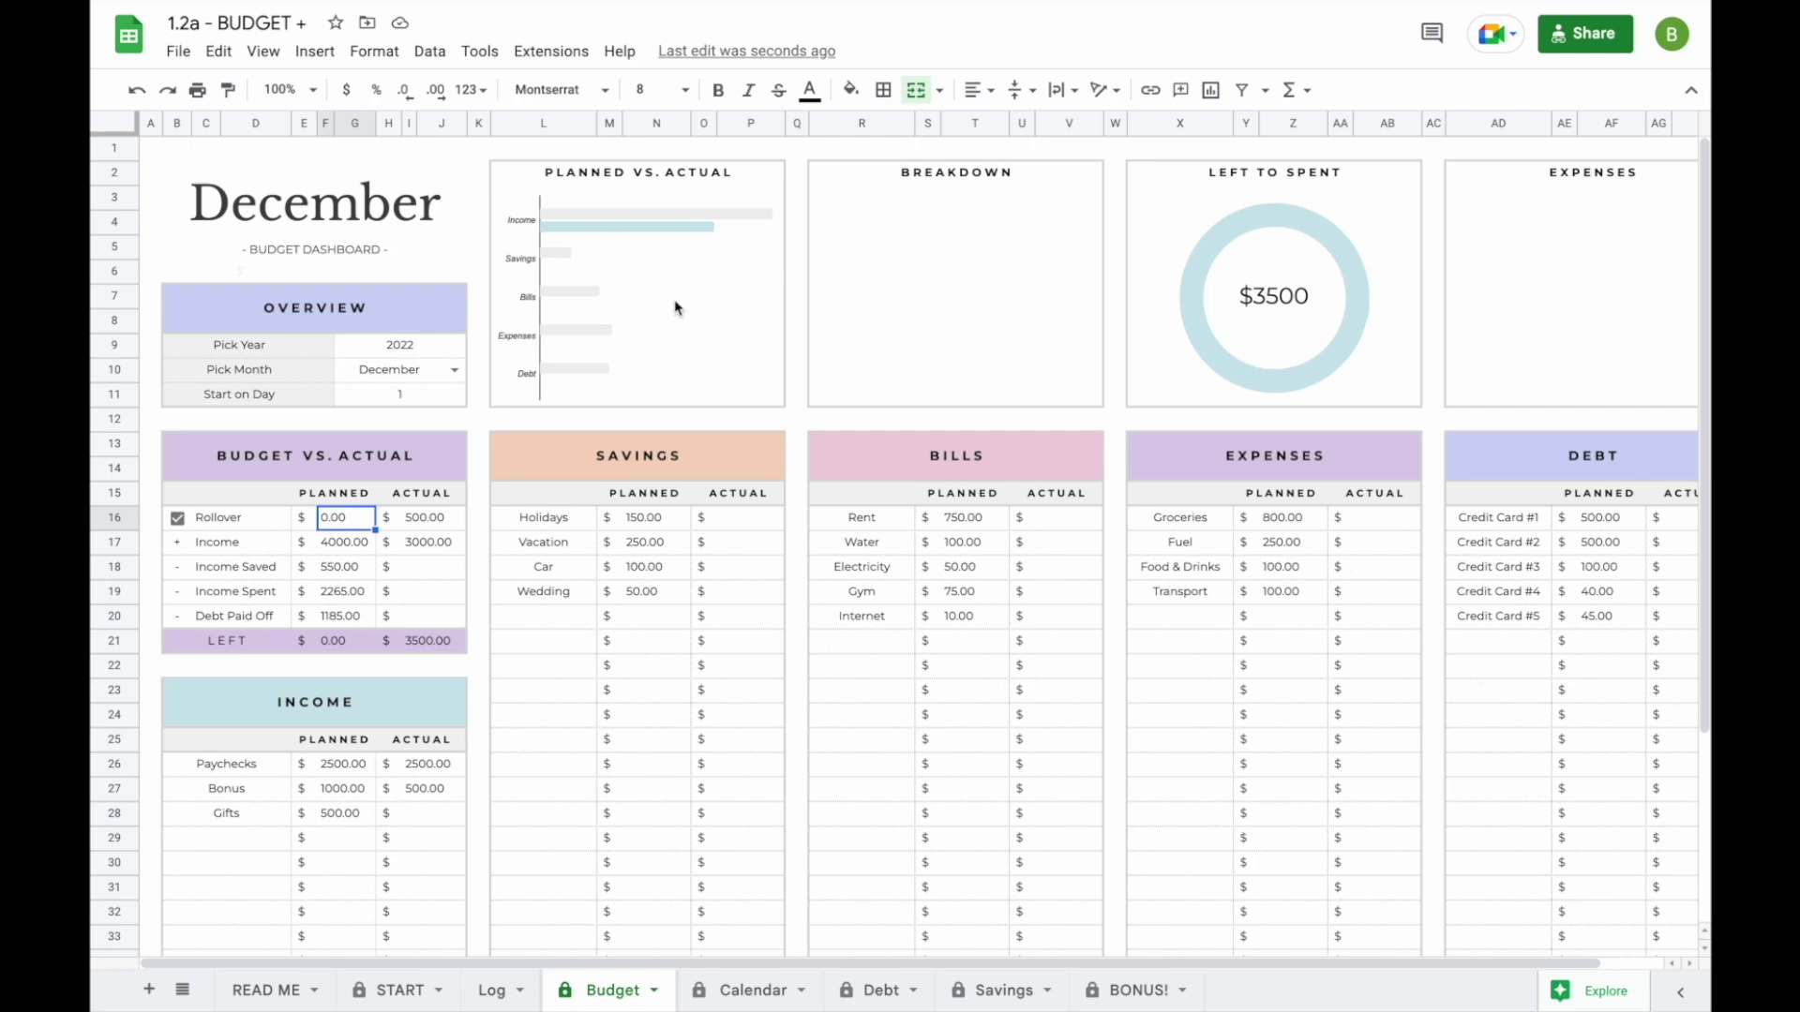
click(491, 993)
- Enter dates 12/2, 12/2, 12/3, 12/4 with amounts 15, 17, 25, 25 and their categories and subcategories
text(12/2 12/2 12/3 12/4)
click(310, 378)
text(15 17 25 25)
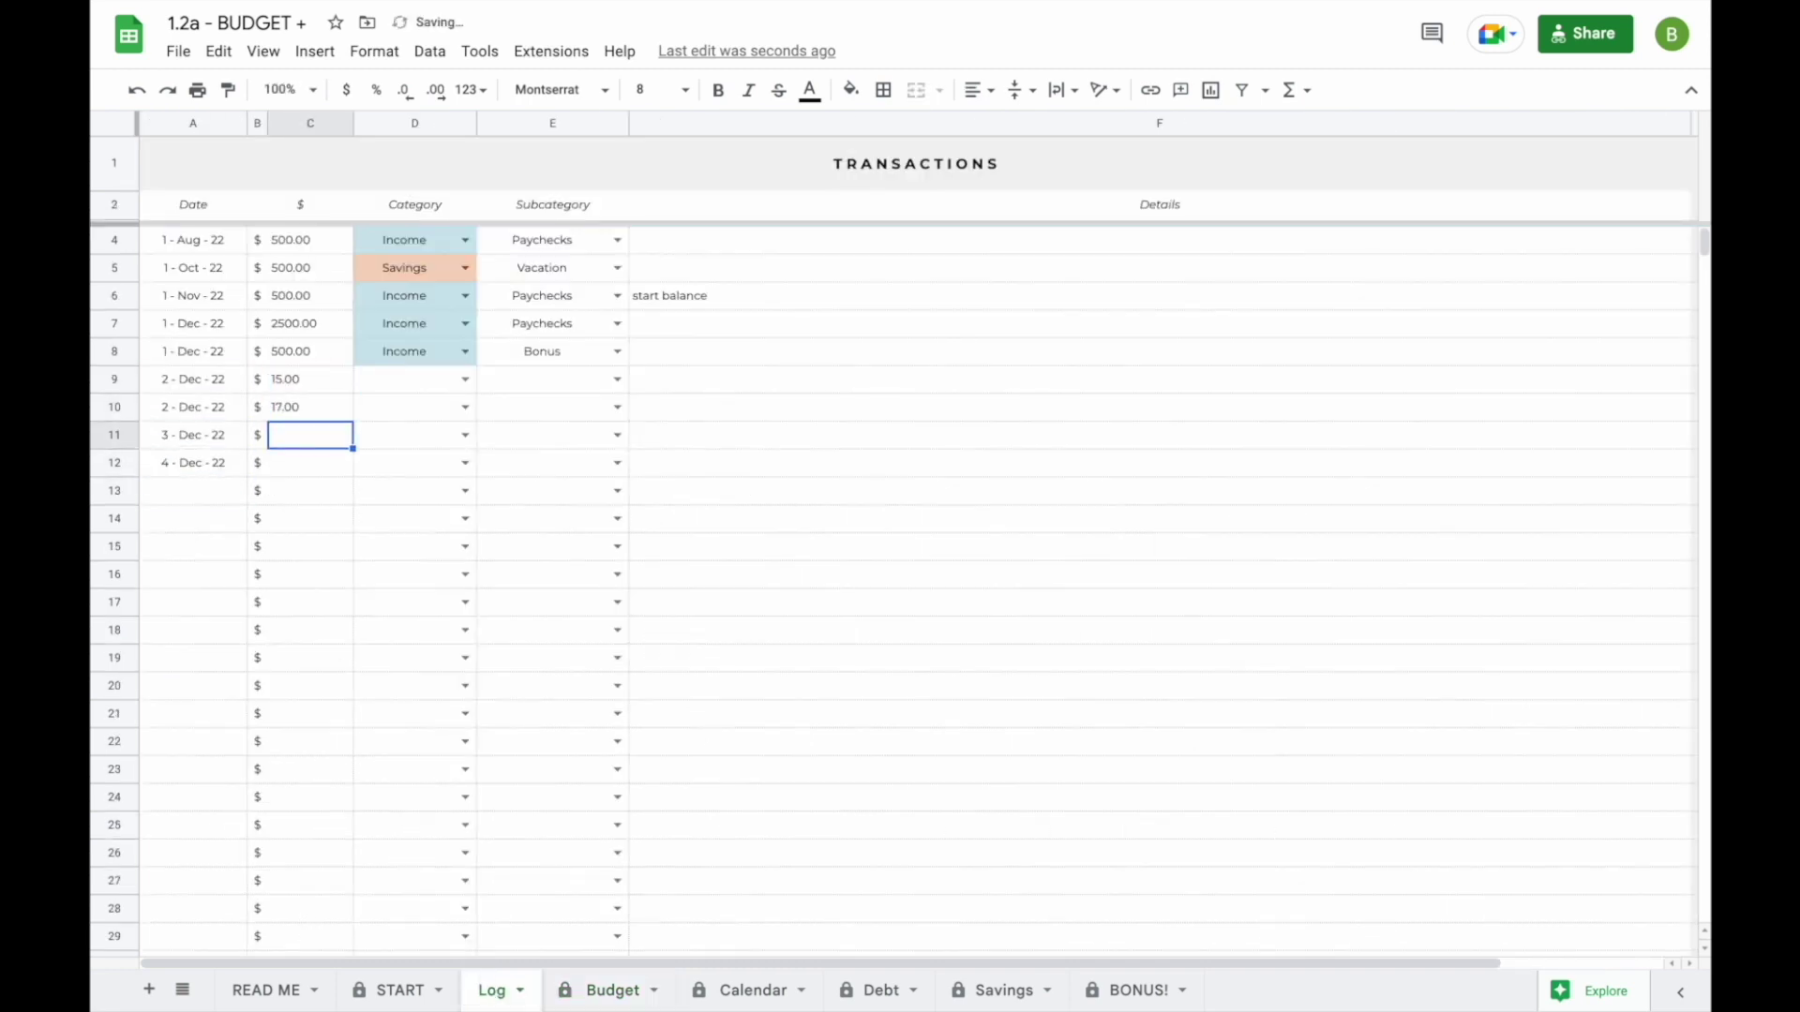
click(465, 463)
click(444, 528)
click(617, 407)
click(615, 434)
- Log rows 13–16 dated 12/5–12/7 with amounts 8, 9, 10, 11, including a Food & Drinks subcategory
click(194, 491)
text(12/5 12/5 12/7 12/7)
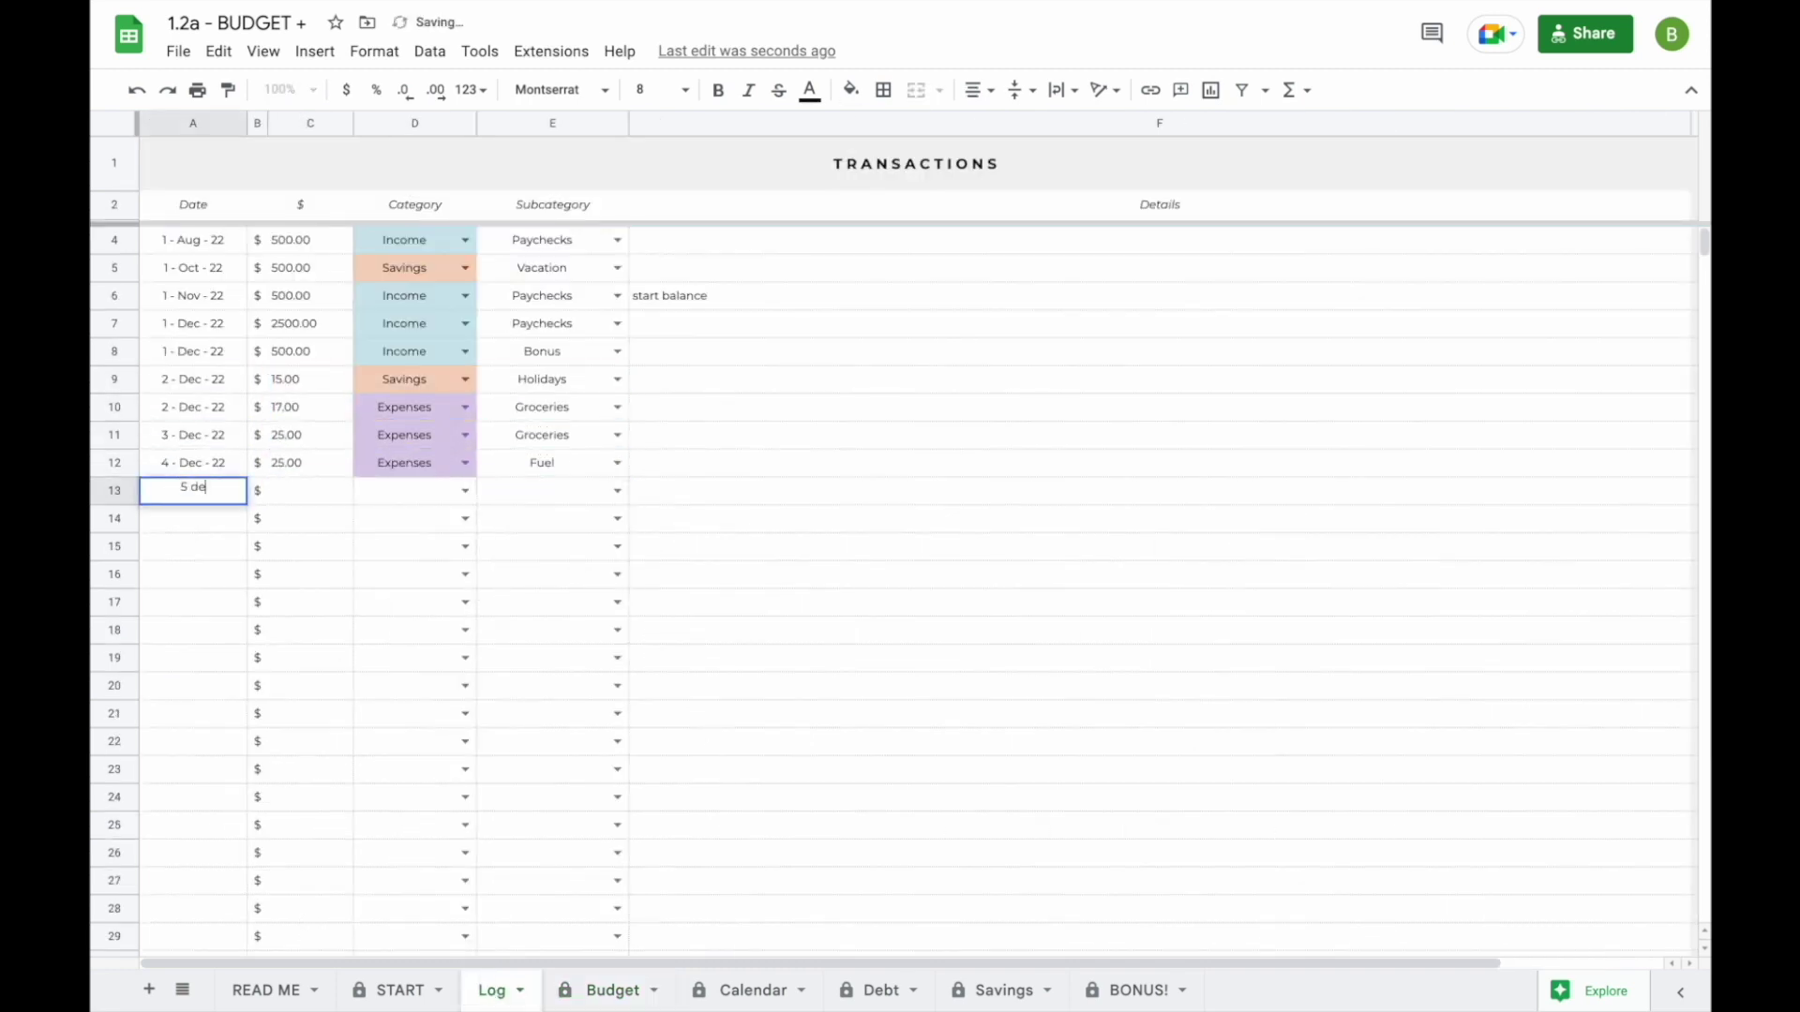
click(302, 494)
text(8 9 10 11)
click(465, 490)
click(390, 610)
click(465, 518)
click(390, 578)
click(465, 574)
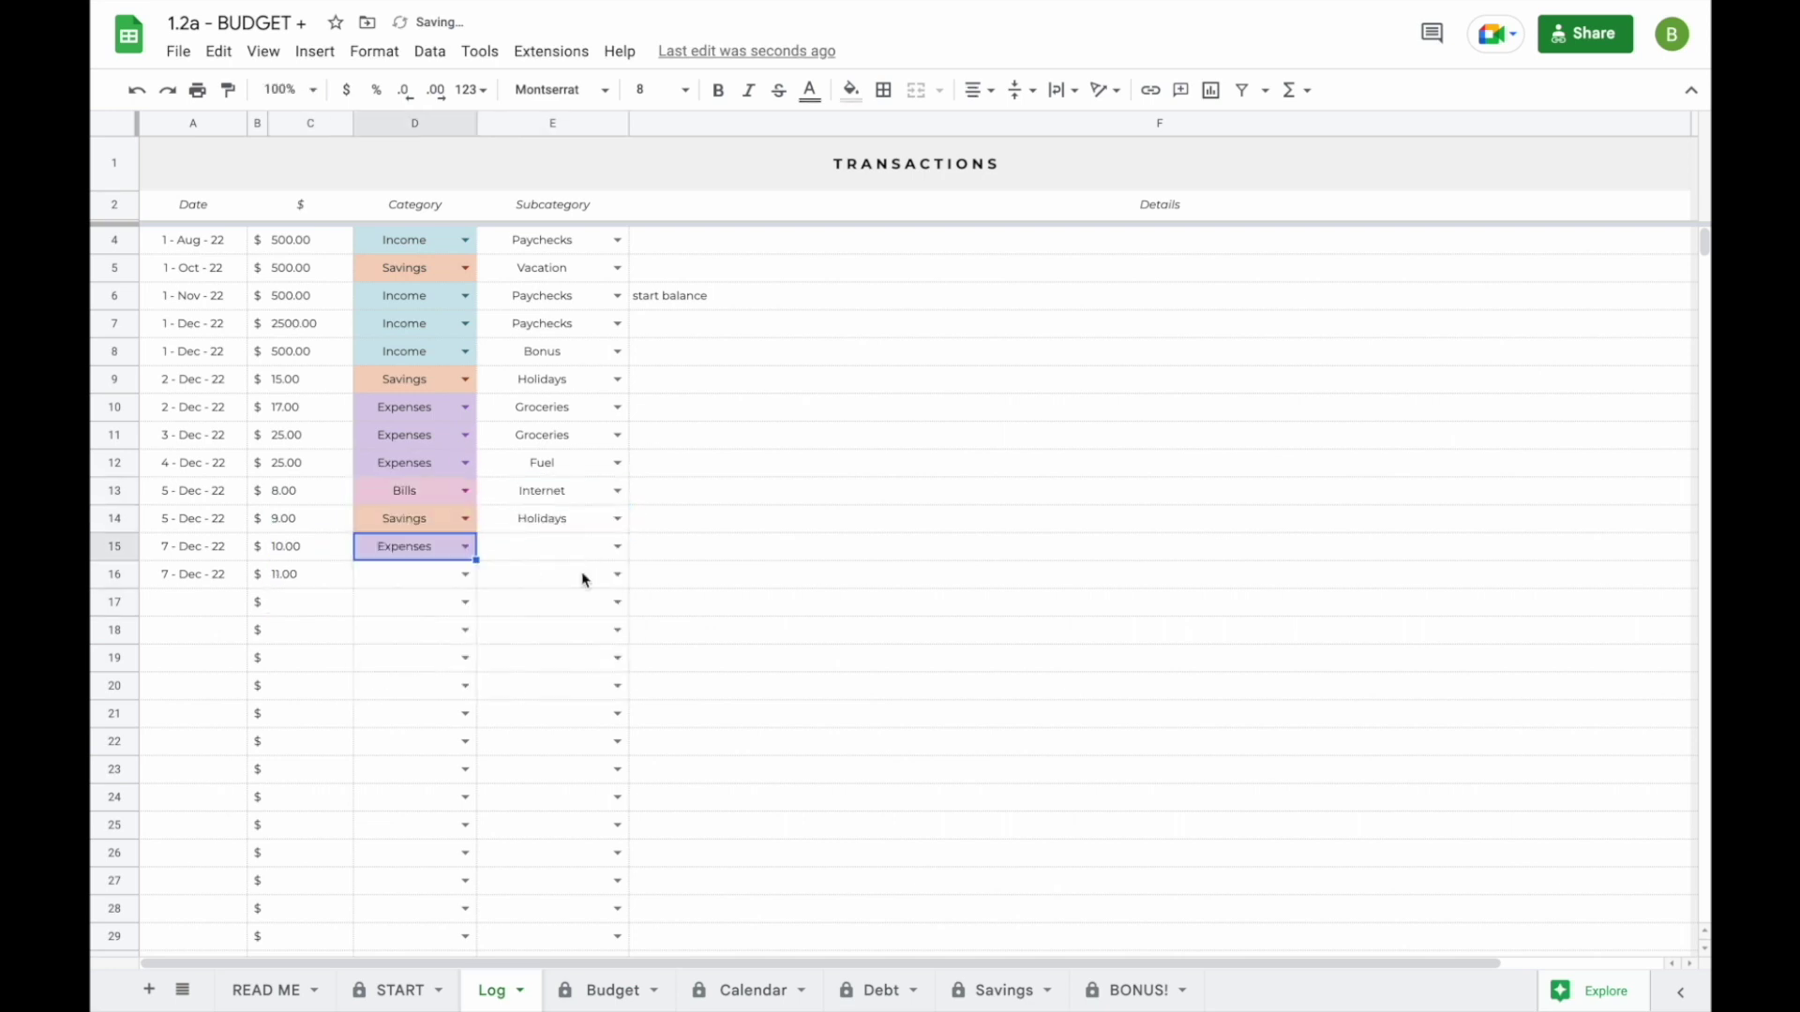
click(617, 574)
click(527, 664)
click(309, 658)
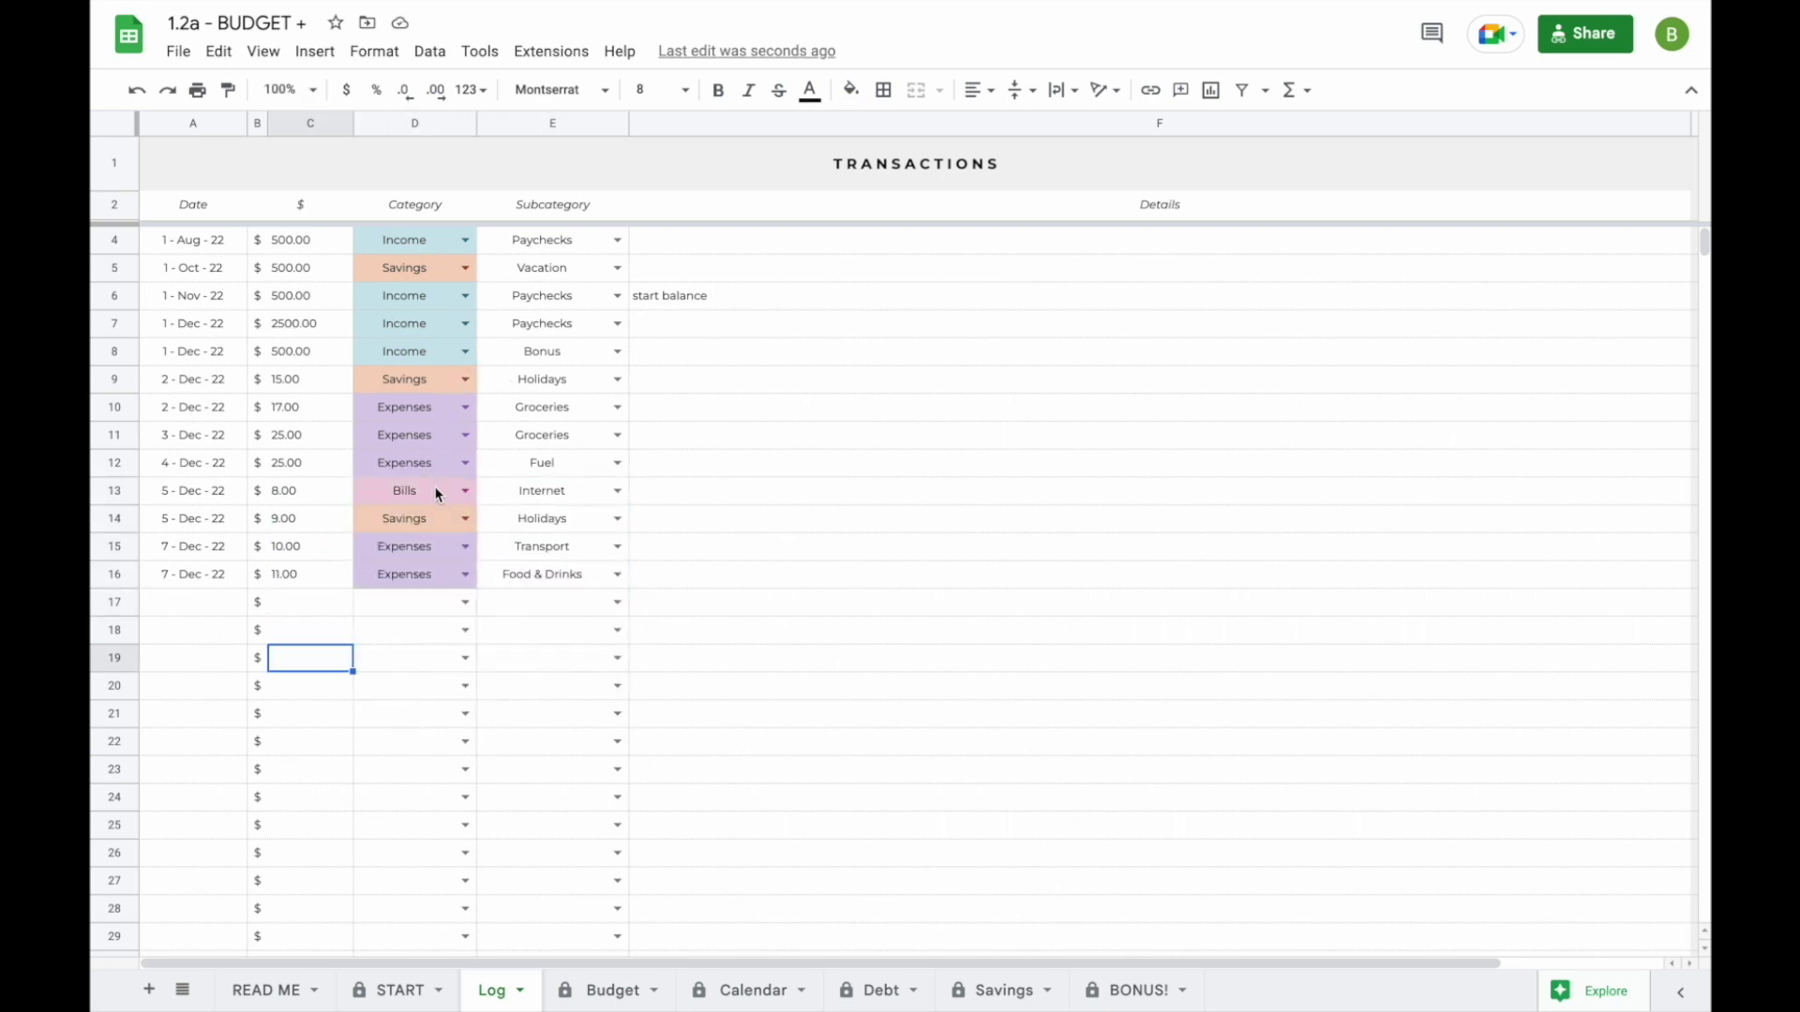
click(604, 990)
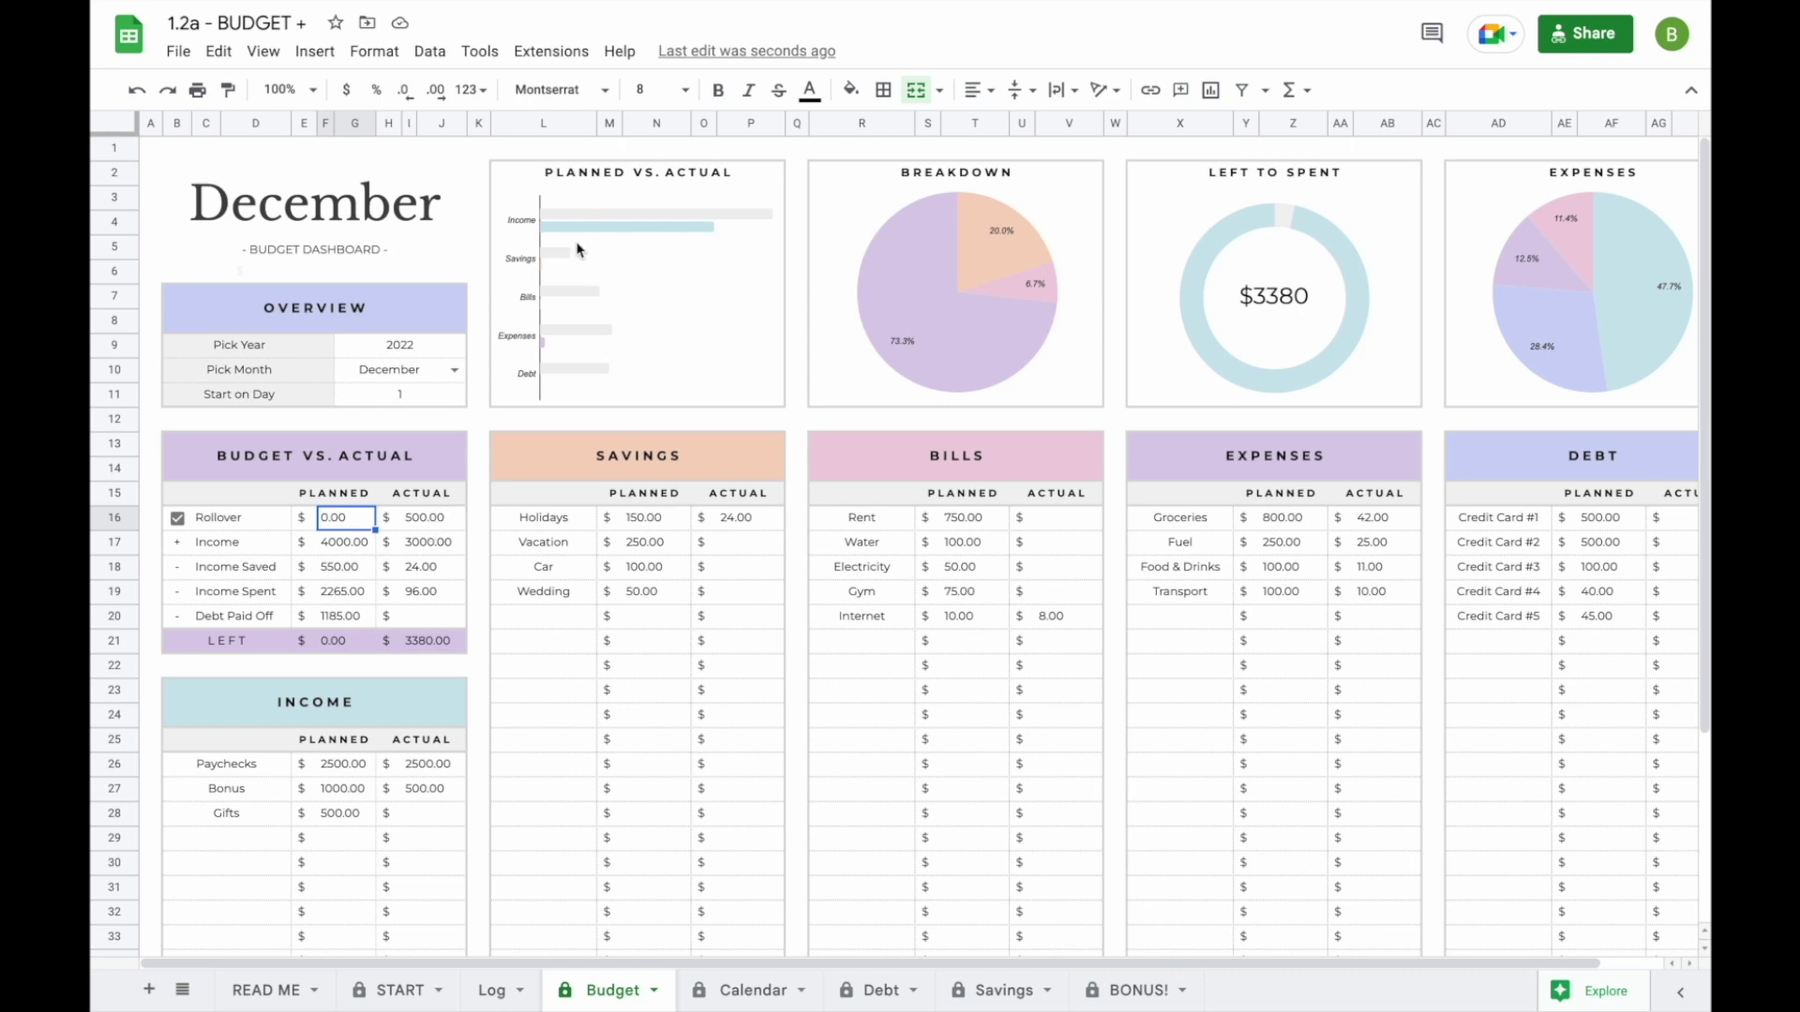
- Read the slice values in the Breakdown and Expenses pie charts on the December budget
click(1002, 257)
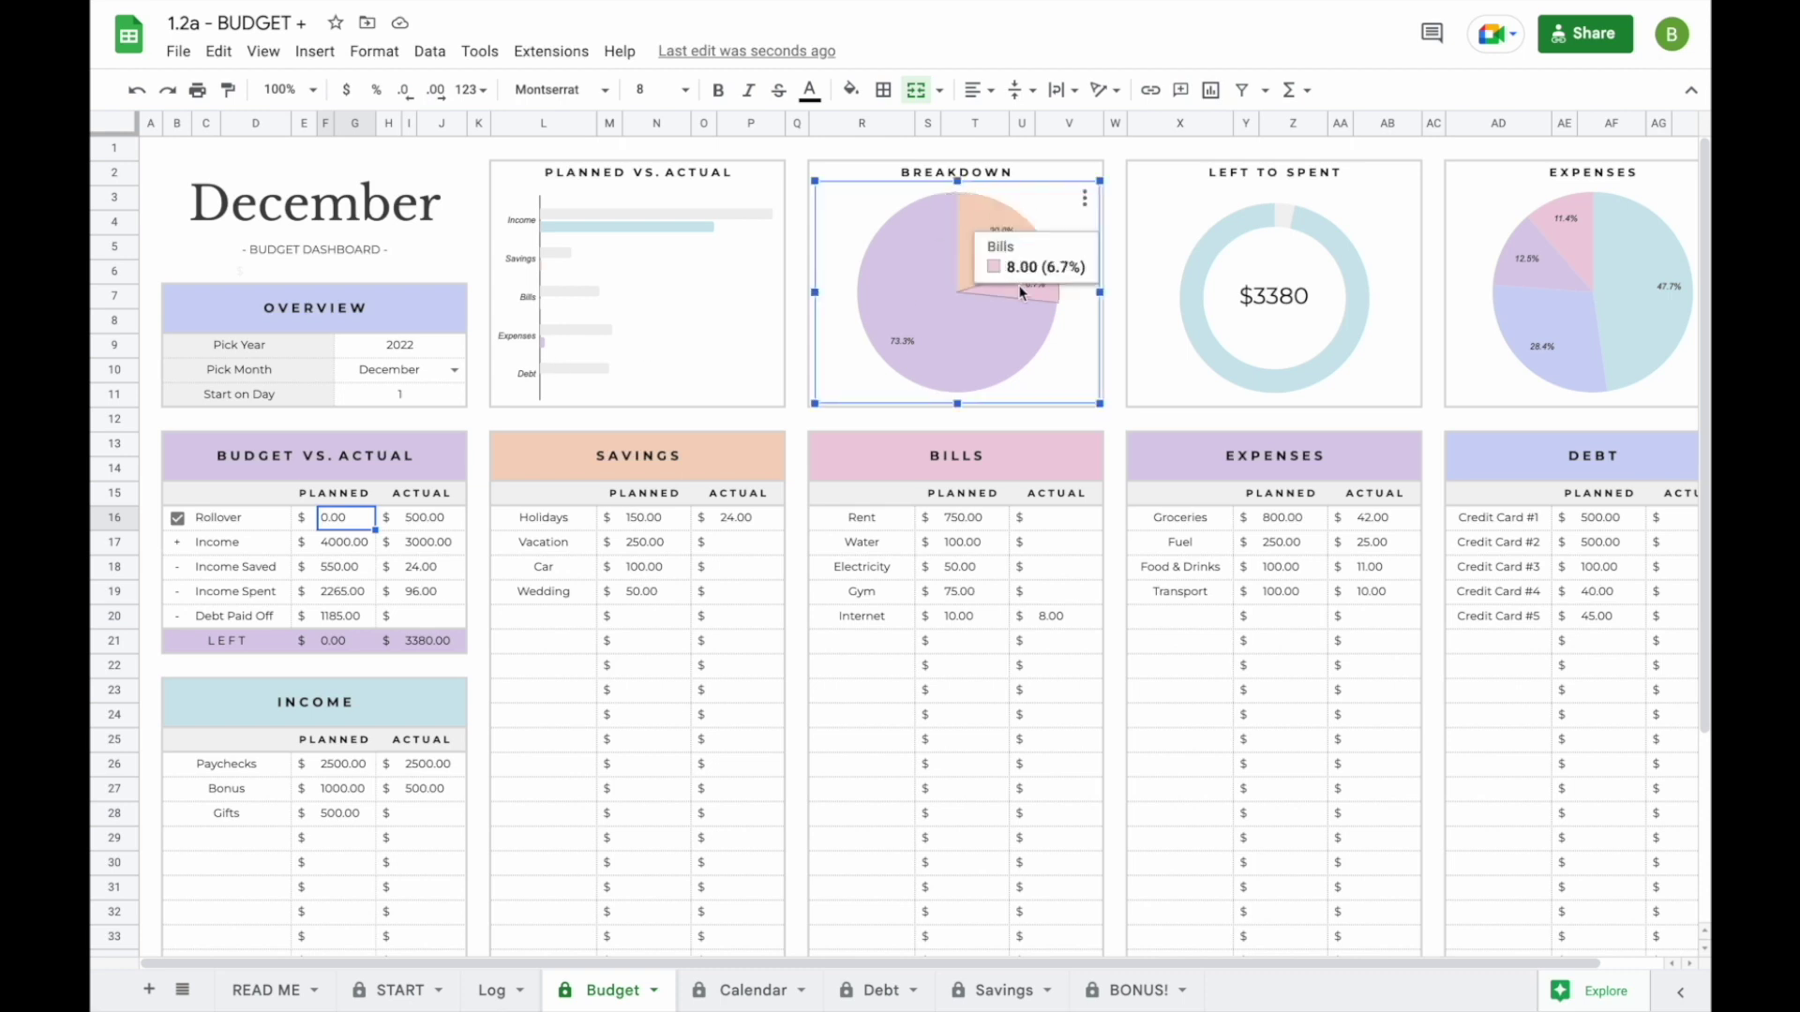
mouse_move(998, 350)
click(1584, 266)
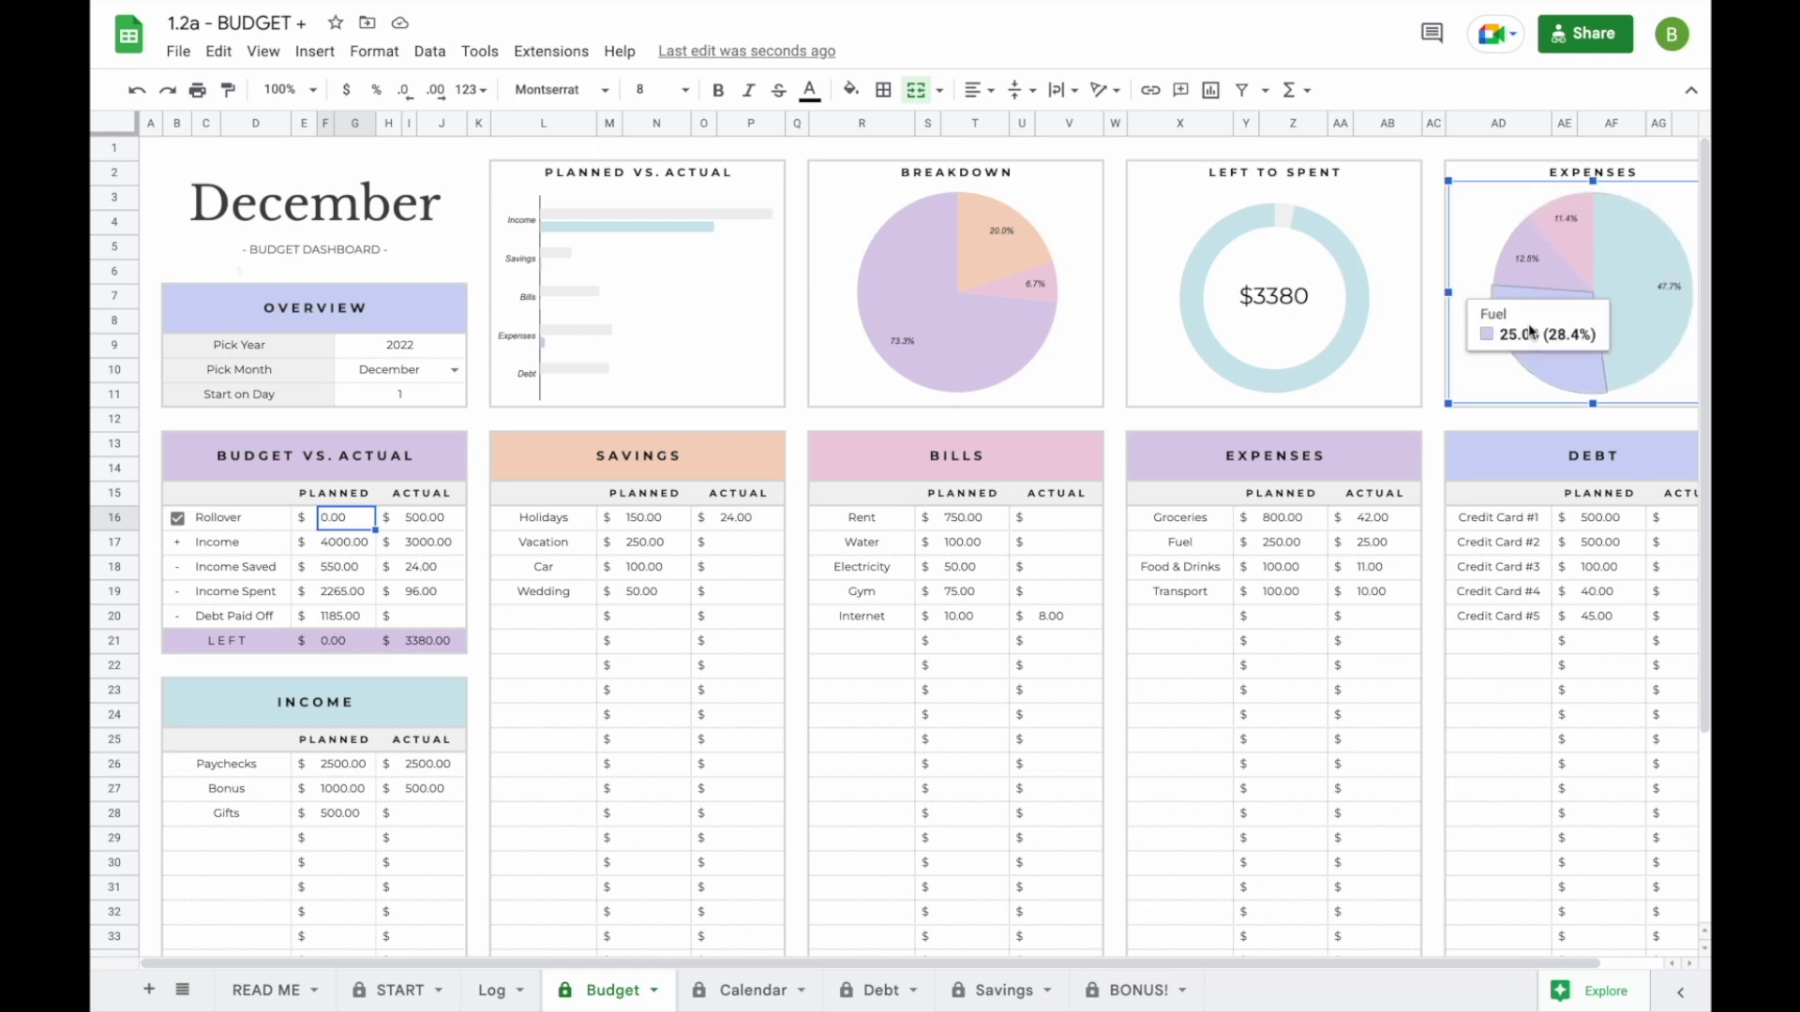
mouse_move(1547, 255)
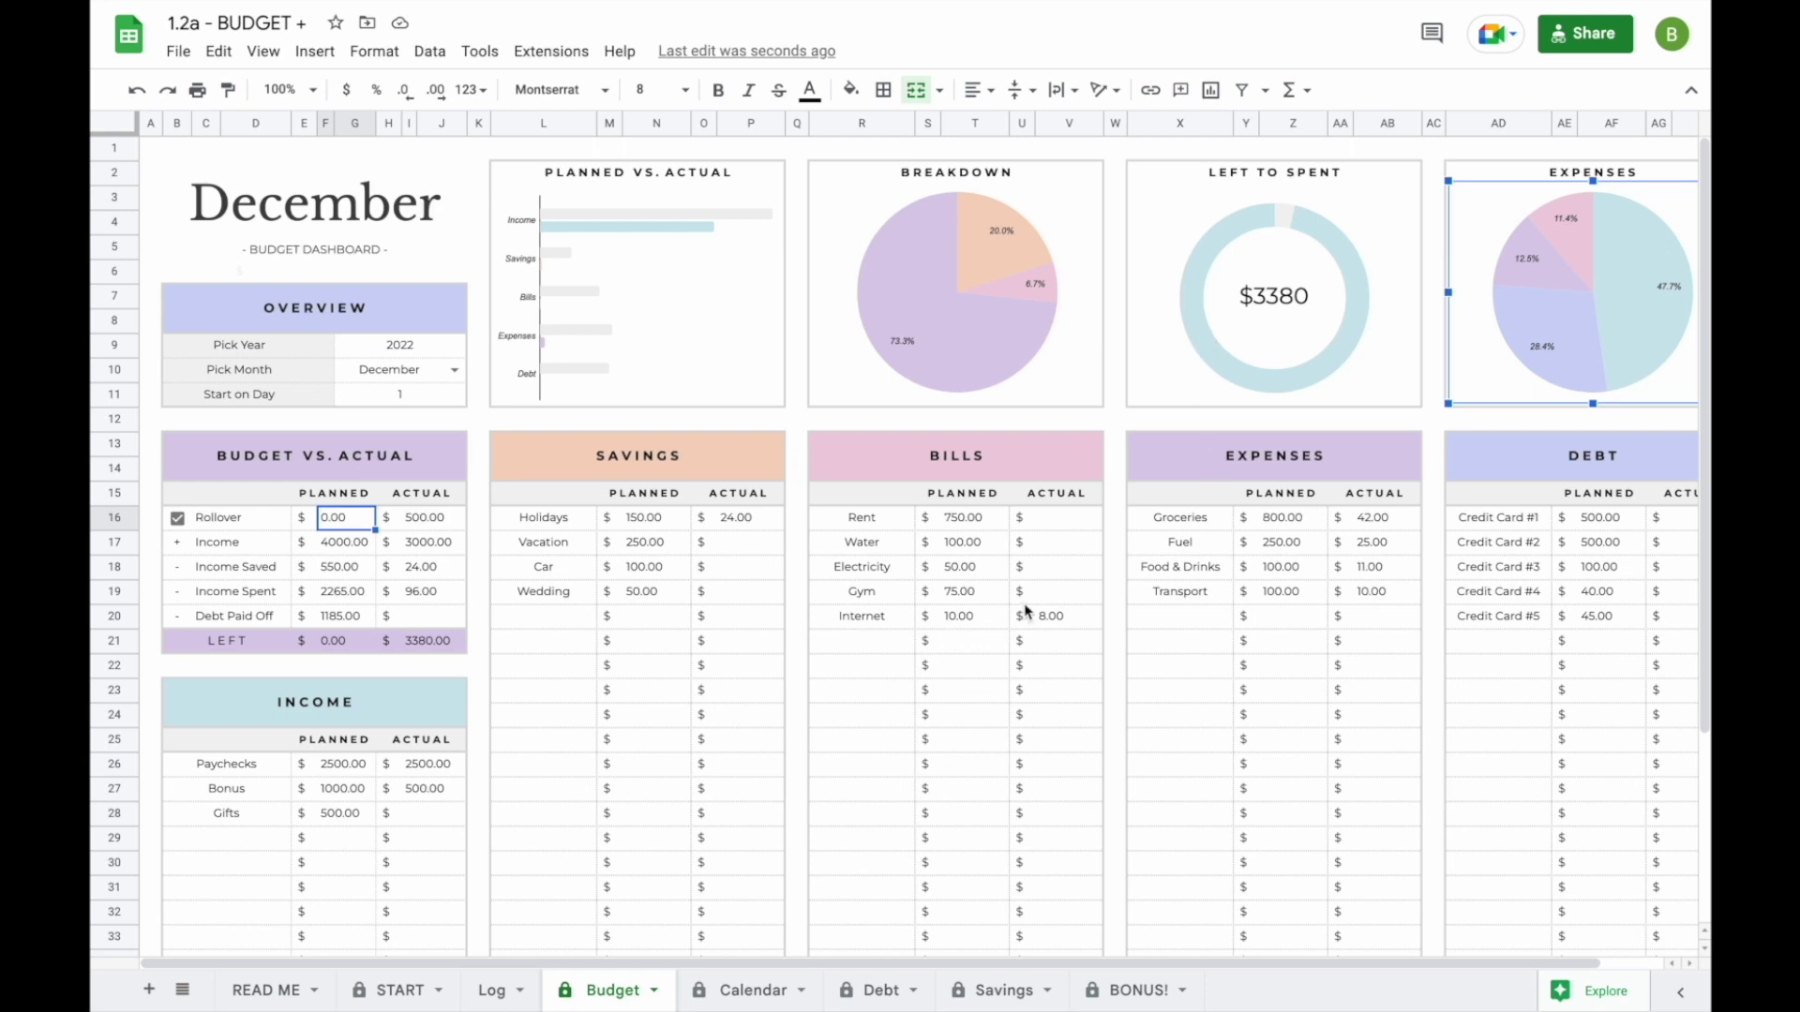
click(796, 659)
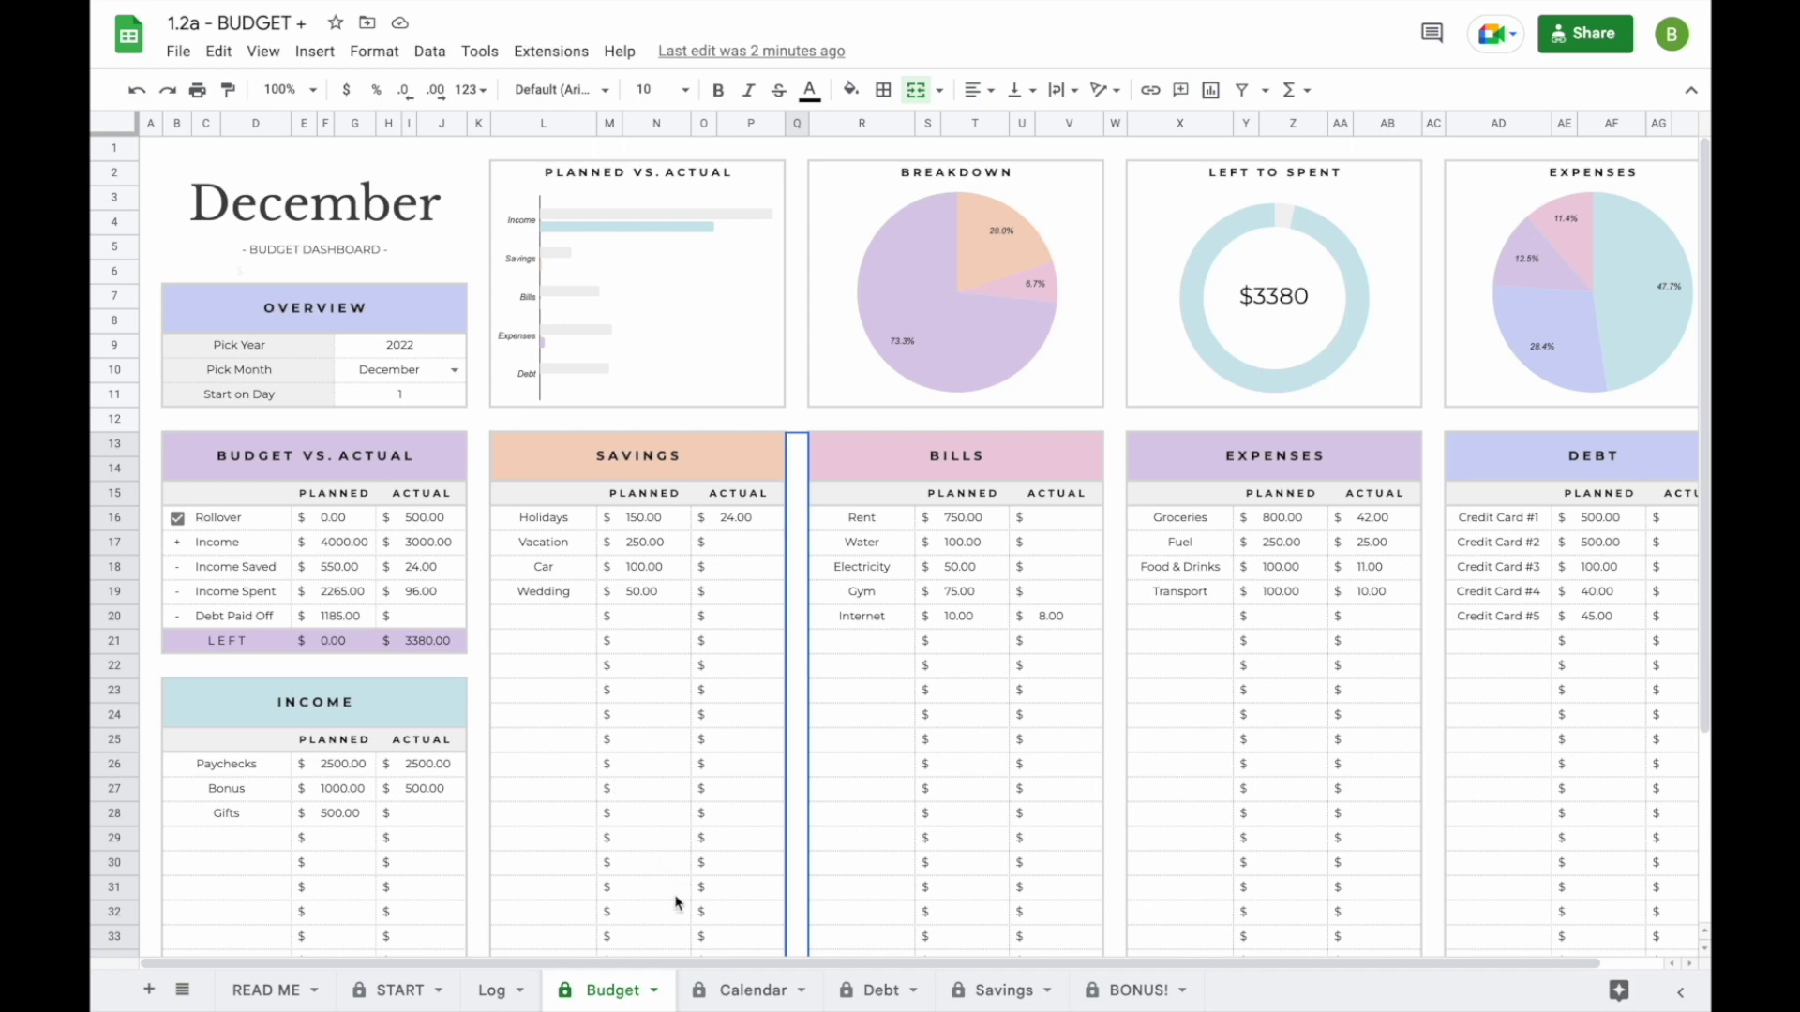
click(654, 991)
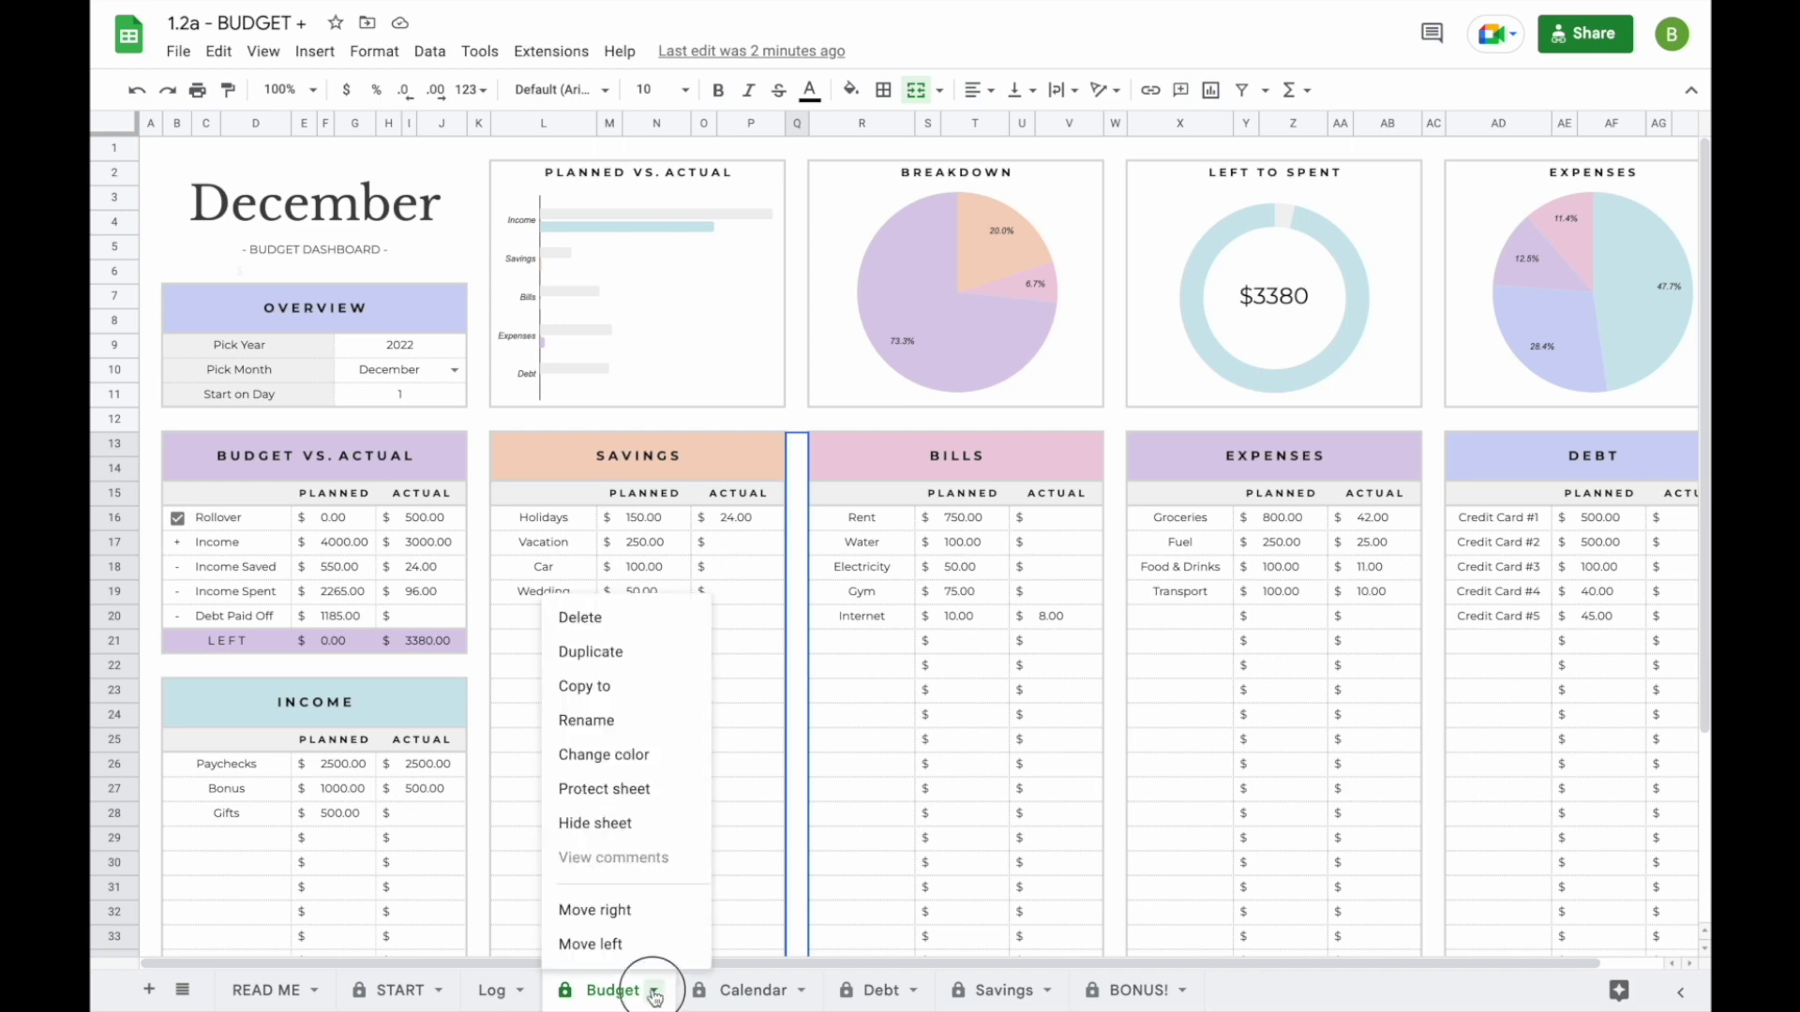
- Duplicate the Budget sheet and set the copy to January 2023
click(636, 670)
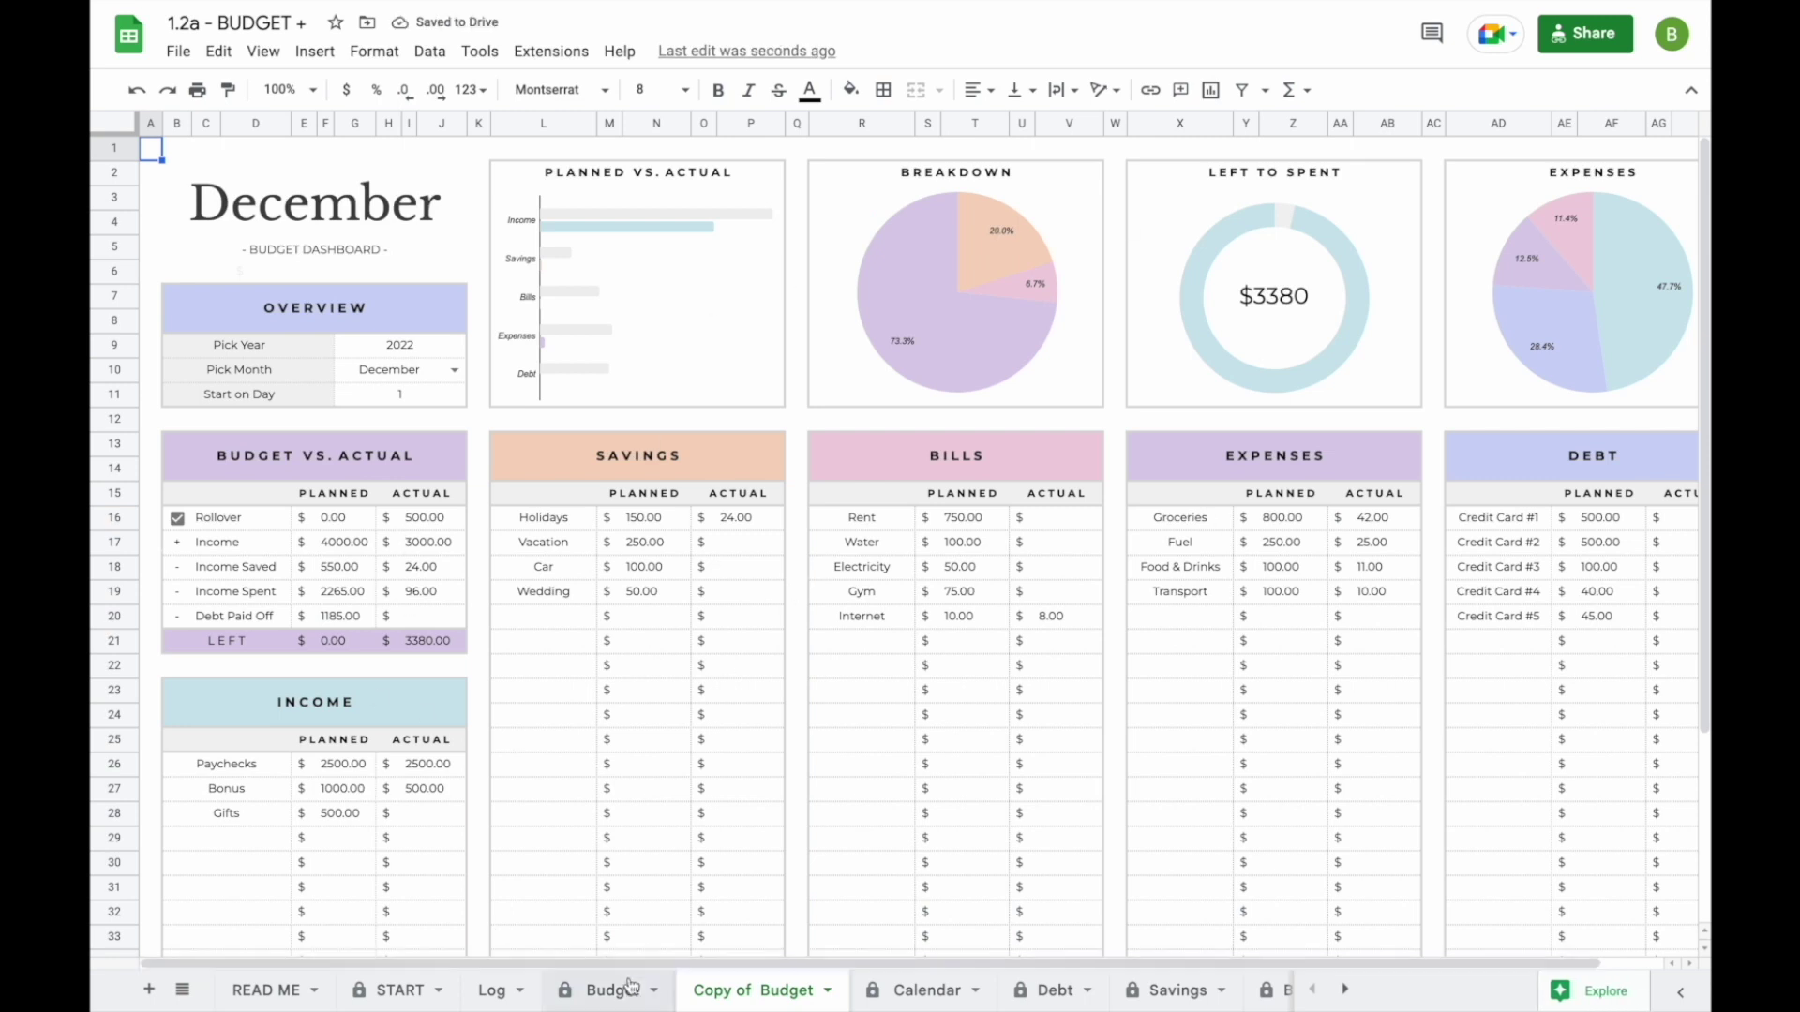
click(454, 370)
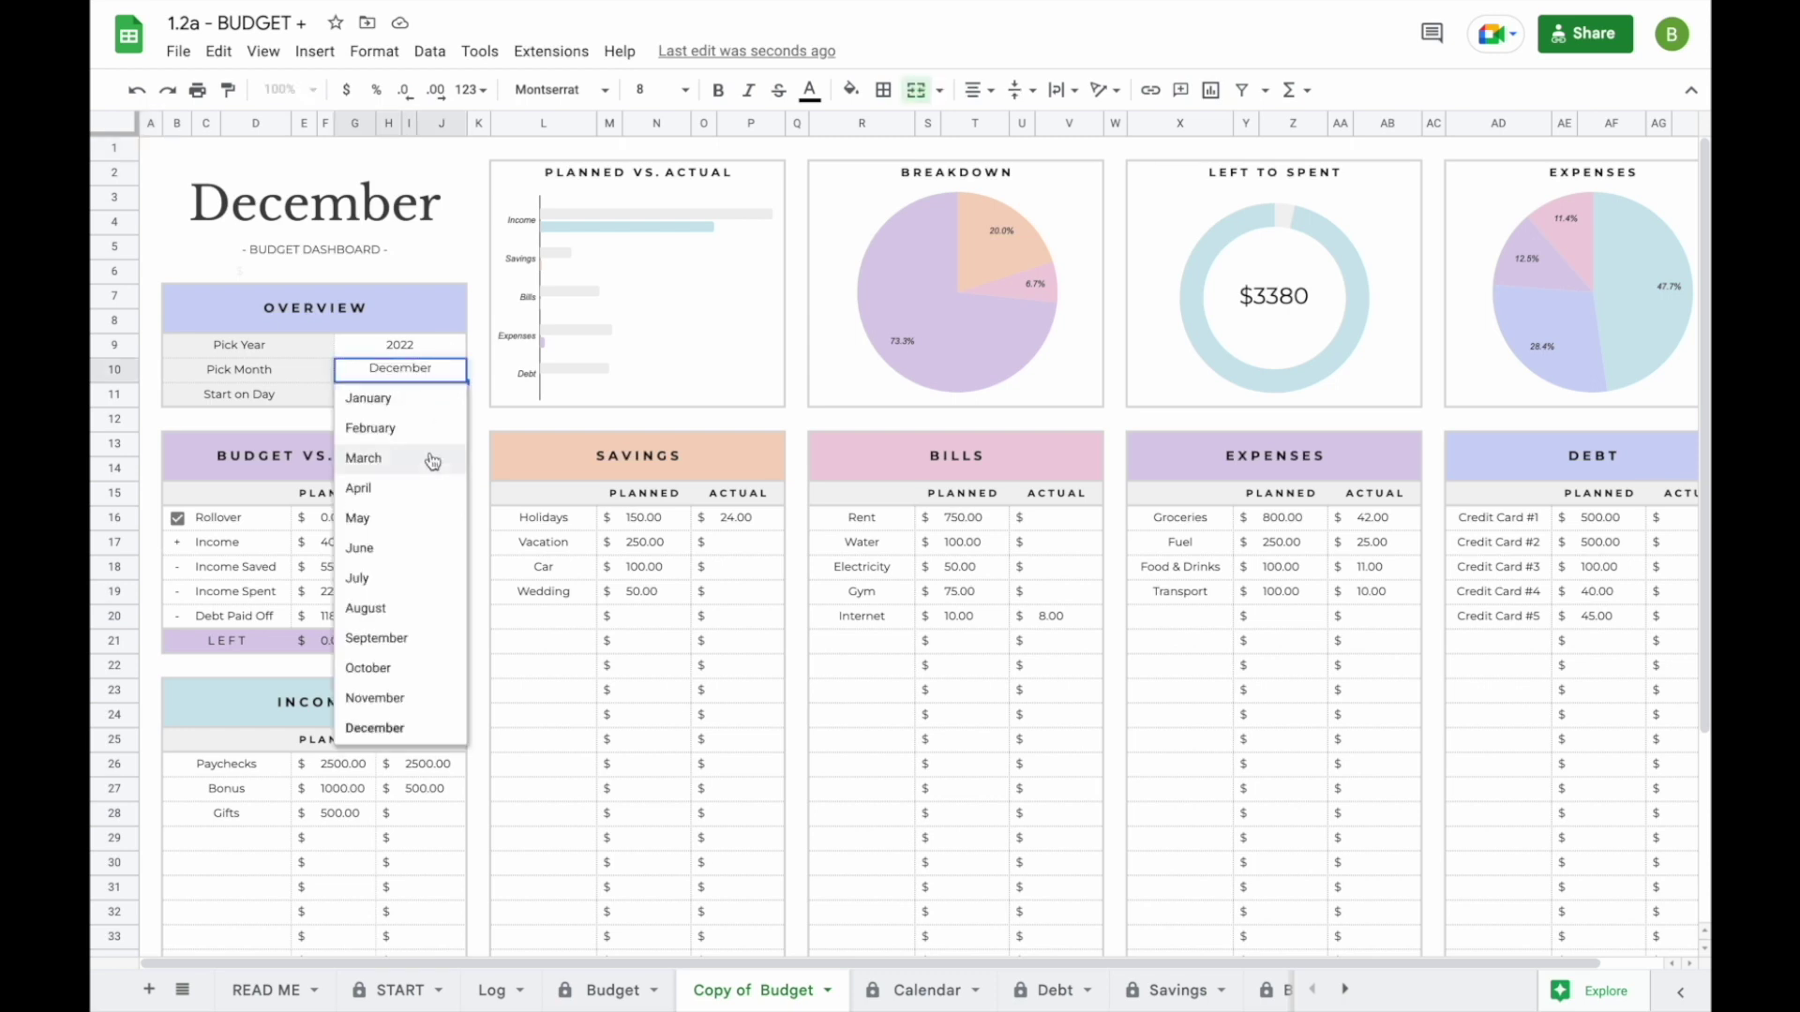
click(414, 401)
click(419, 347)
text(2023)
key(Return)
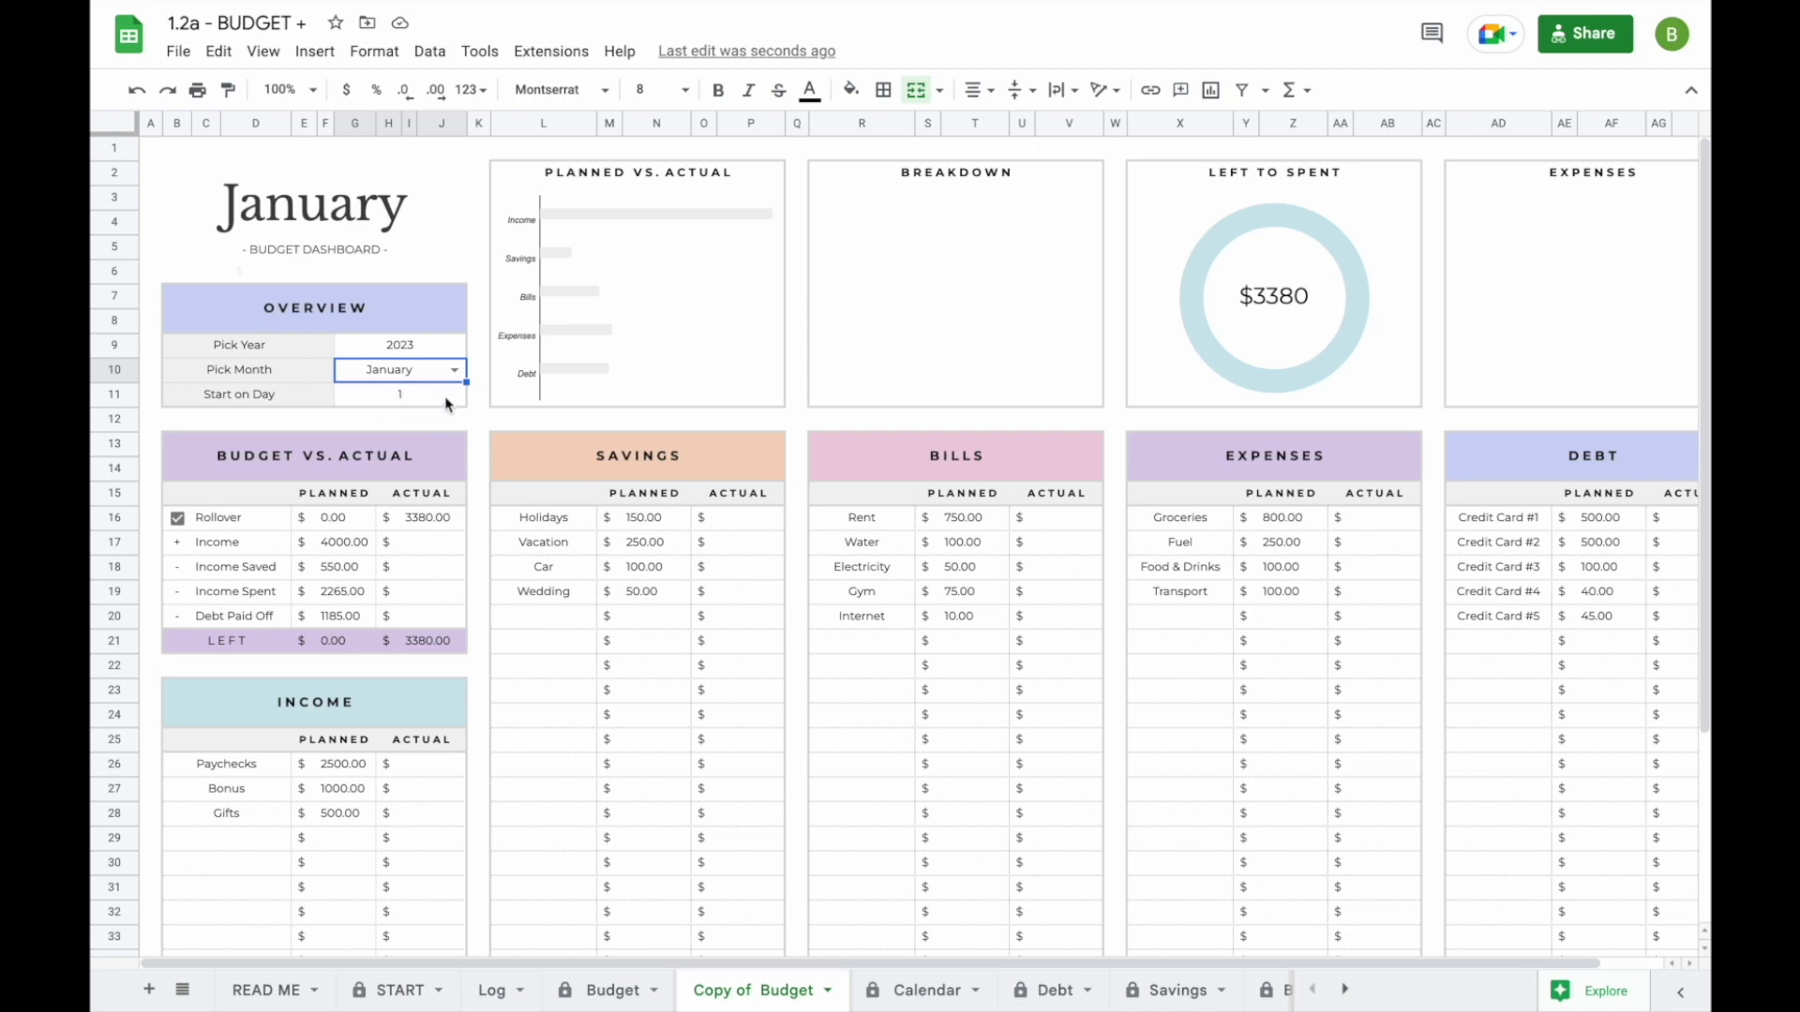
- Clear the planned Income, Savings and Bills amounts and check the 3380.00 rollover
drag(345, 764, 354, 837)
key(Delete)
drag(647, 520, 634, 594)
key(Delete)
drag(956, 517, 966, 619)
key(Delete)
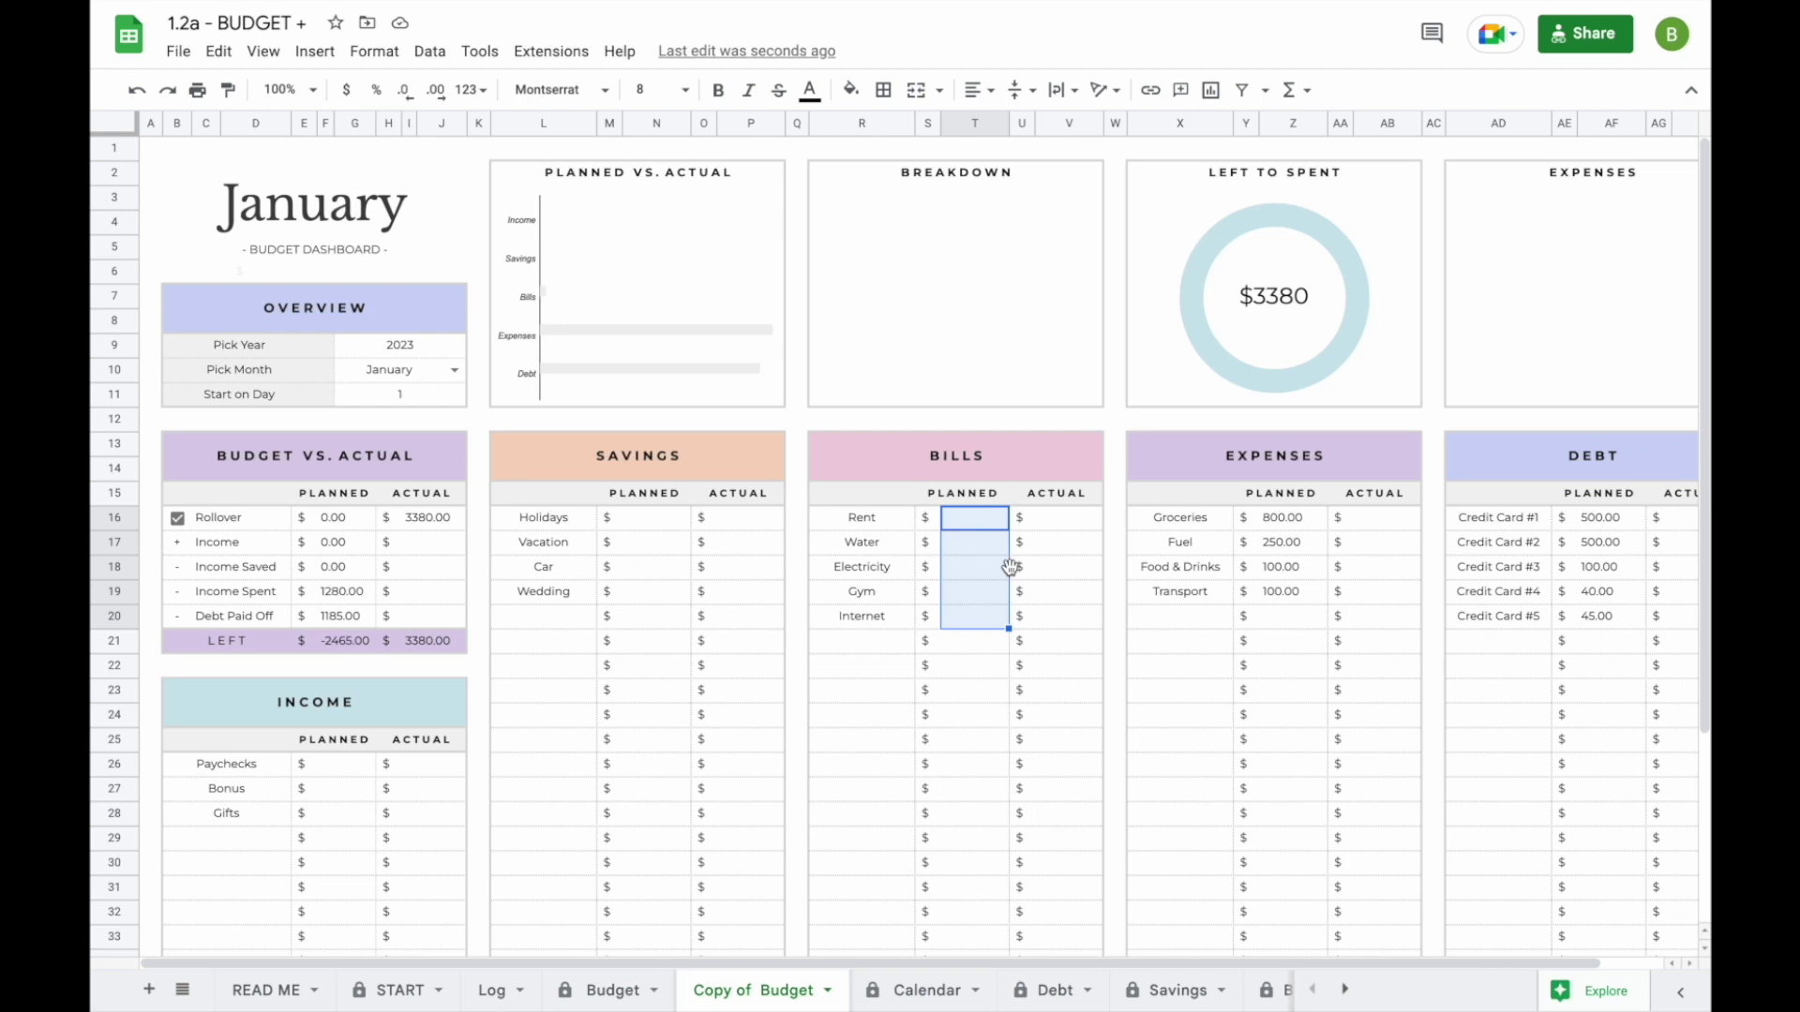
click(432, 517)
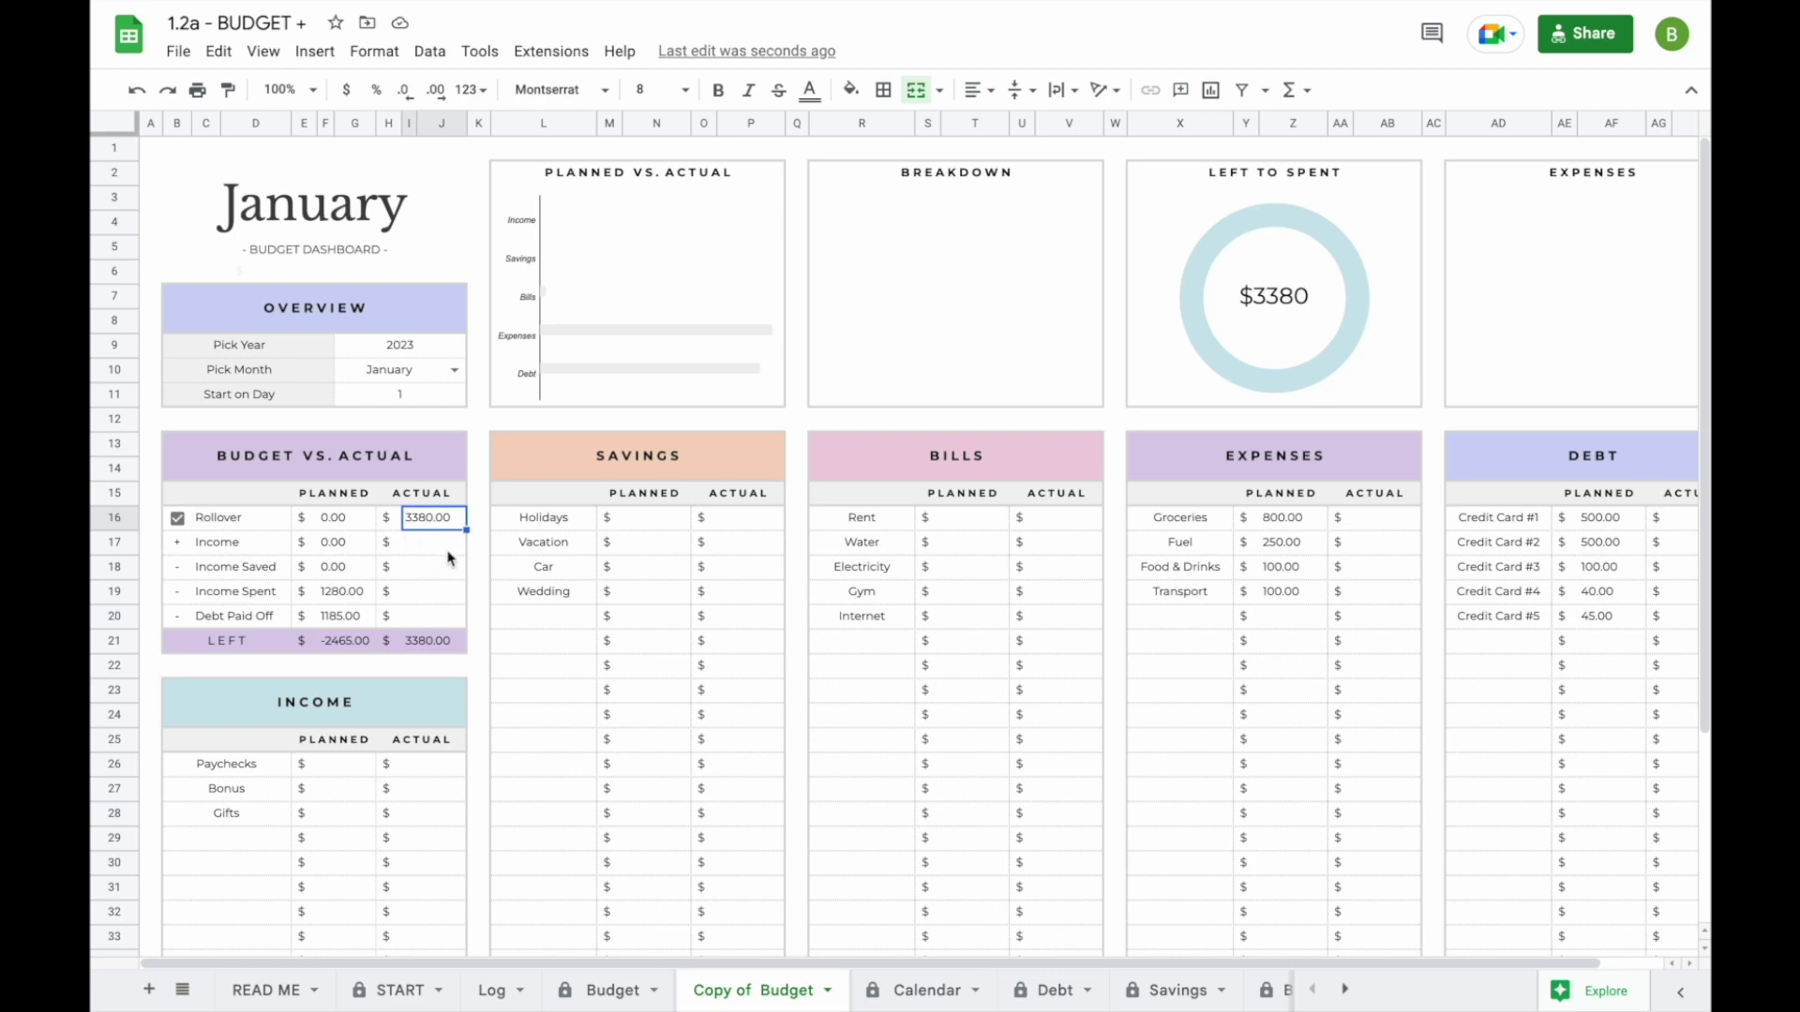
click(609, 992)
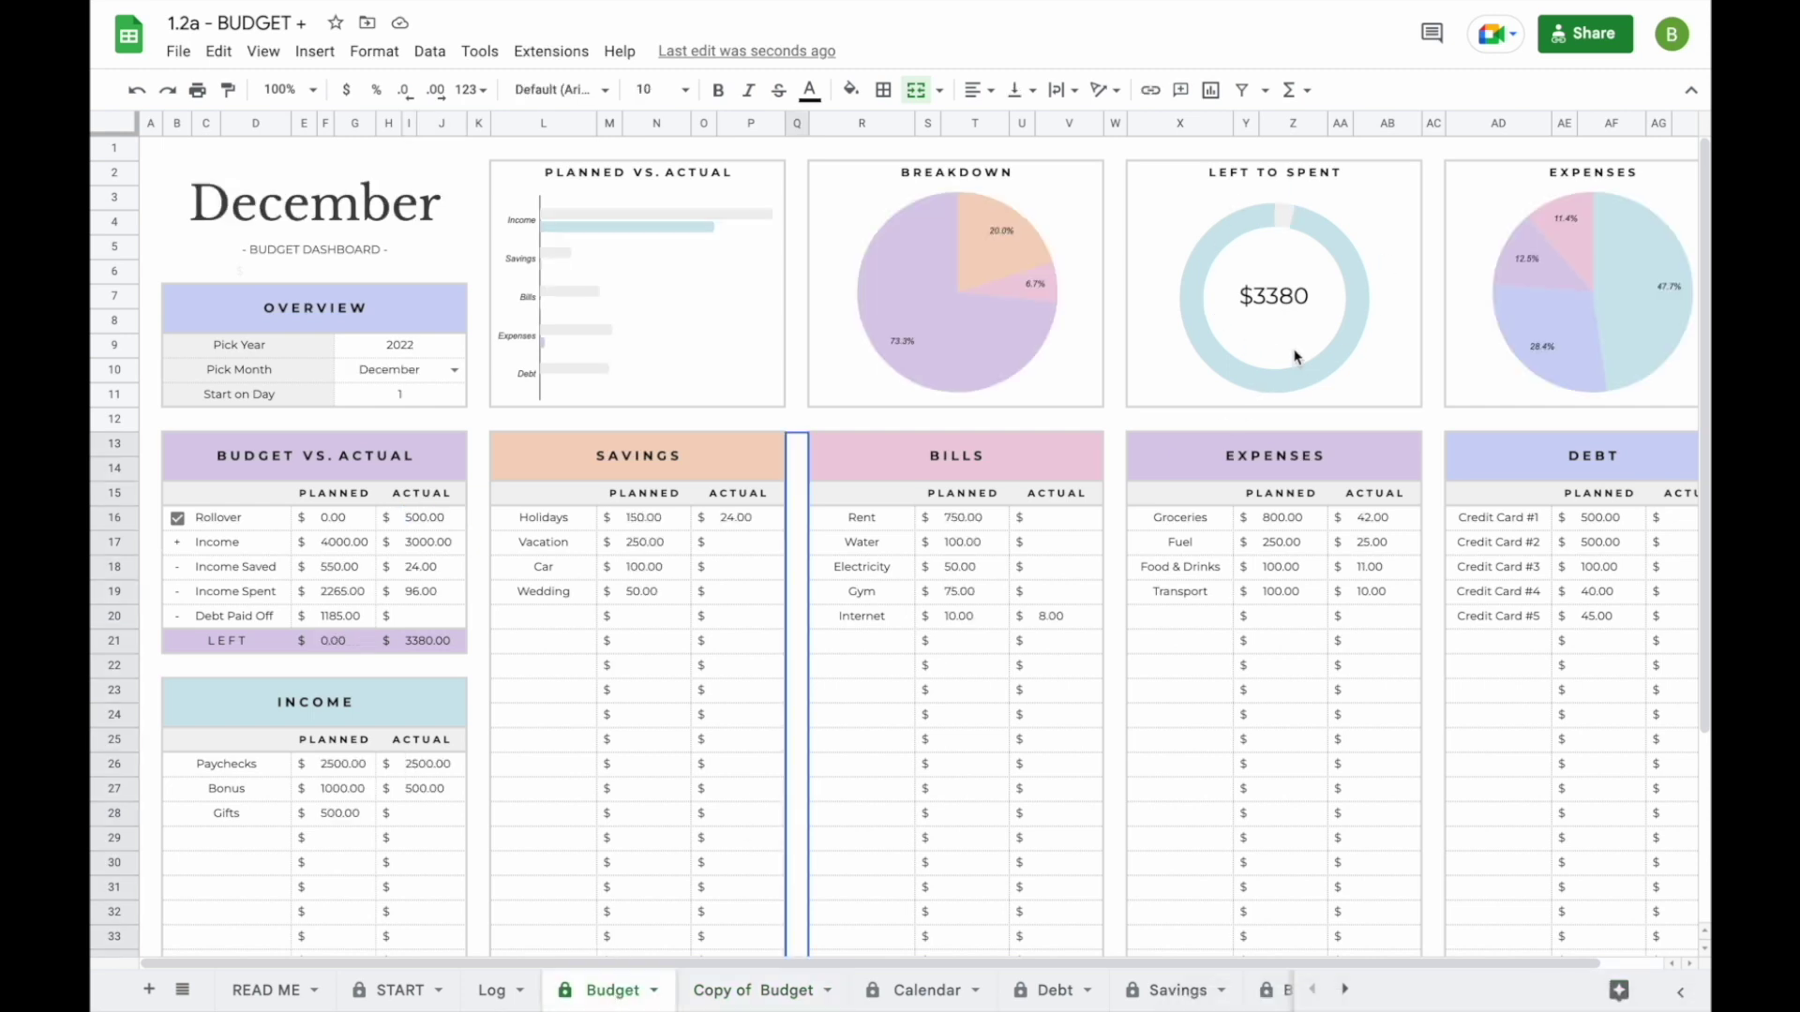
click(735, 987)
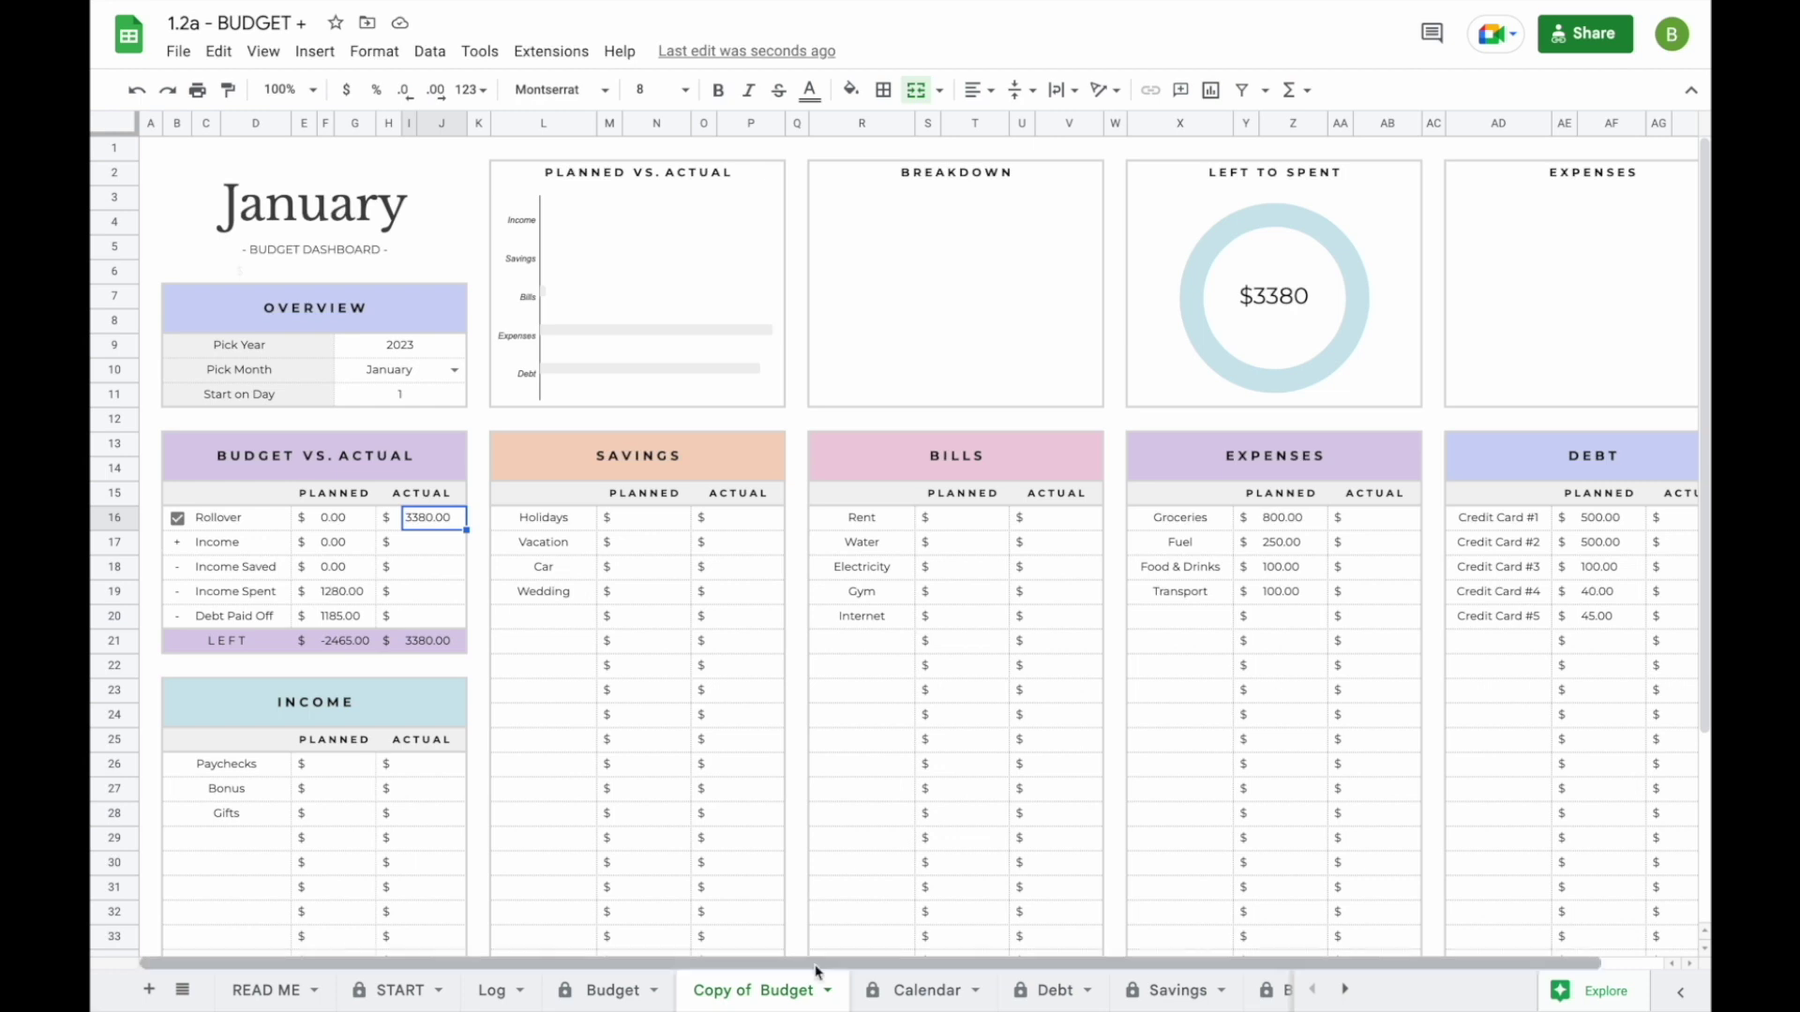
- Rename the 'Copy of Budget' sheet to 'Jan', then switch back to the December Budget tab
click(828, 991)
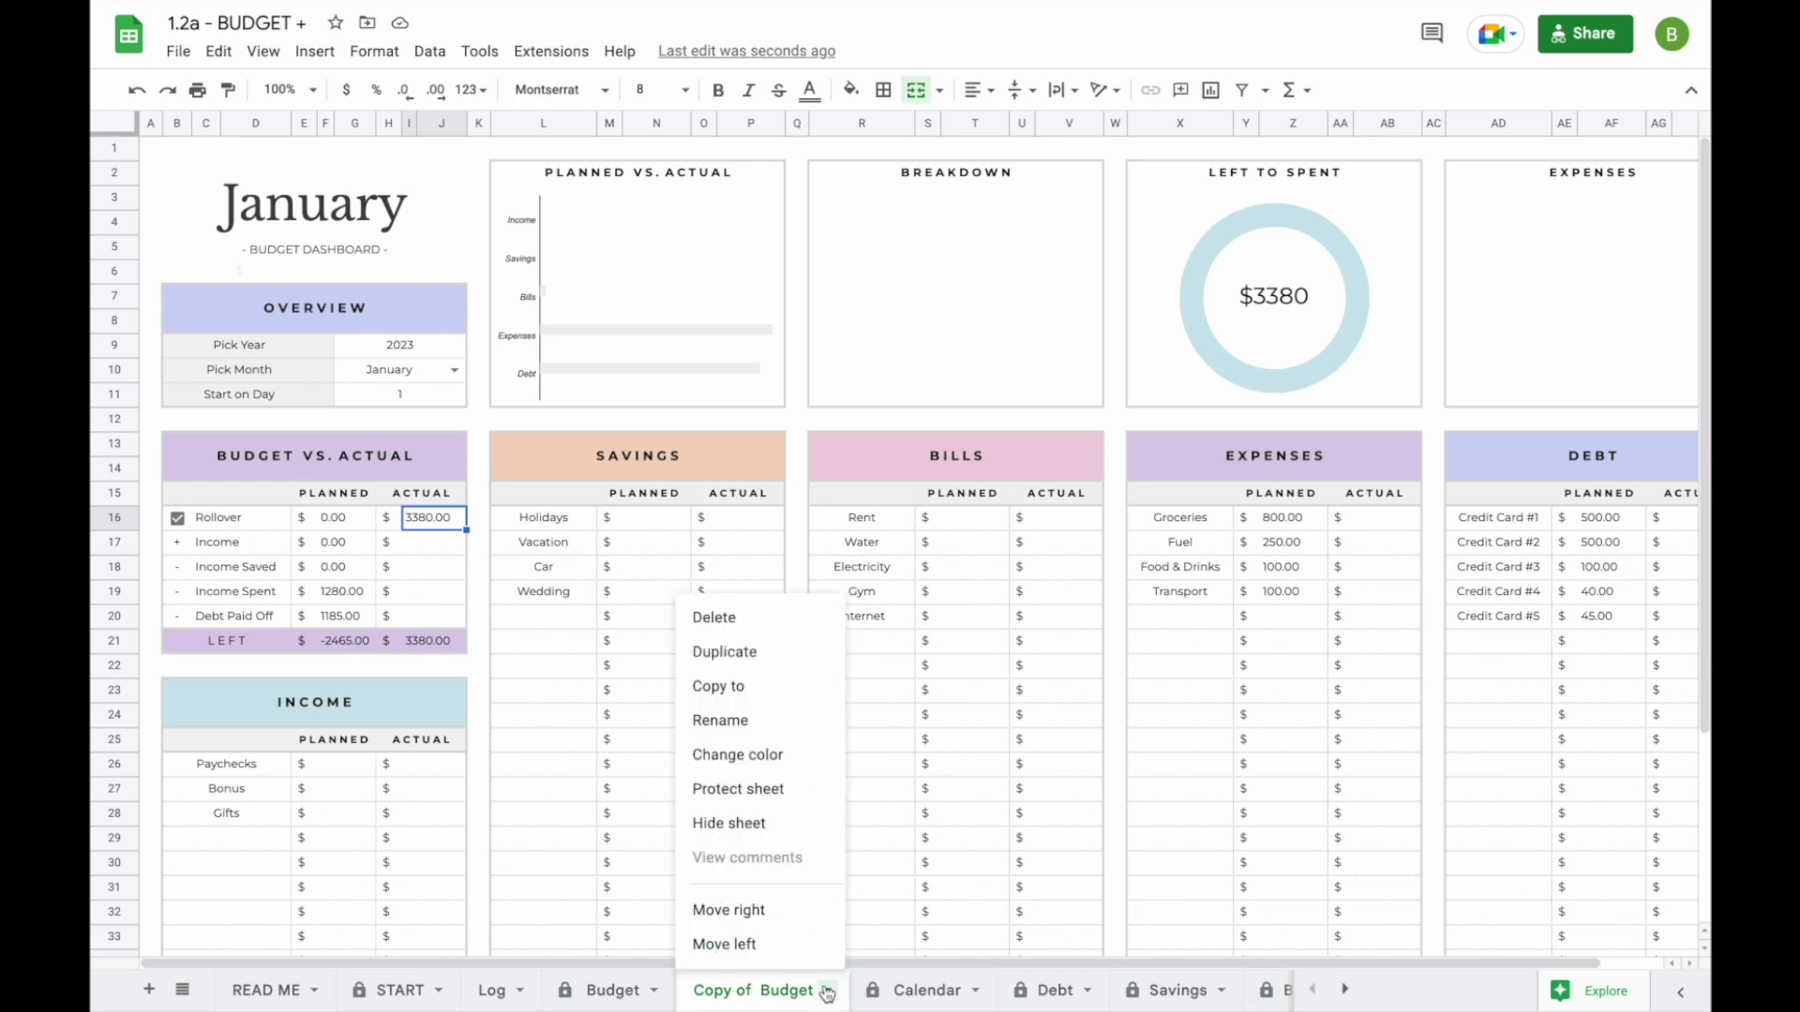
click(783, 737)
text(Jan)
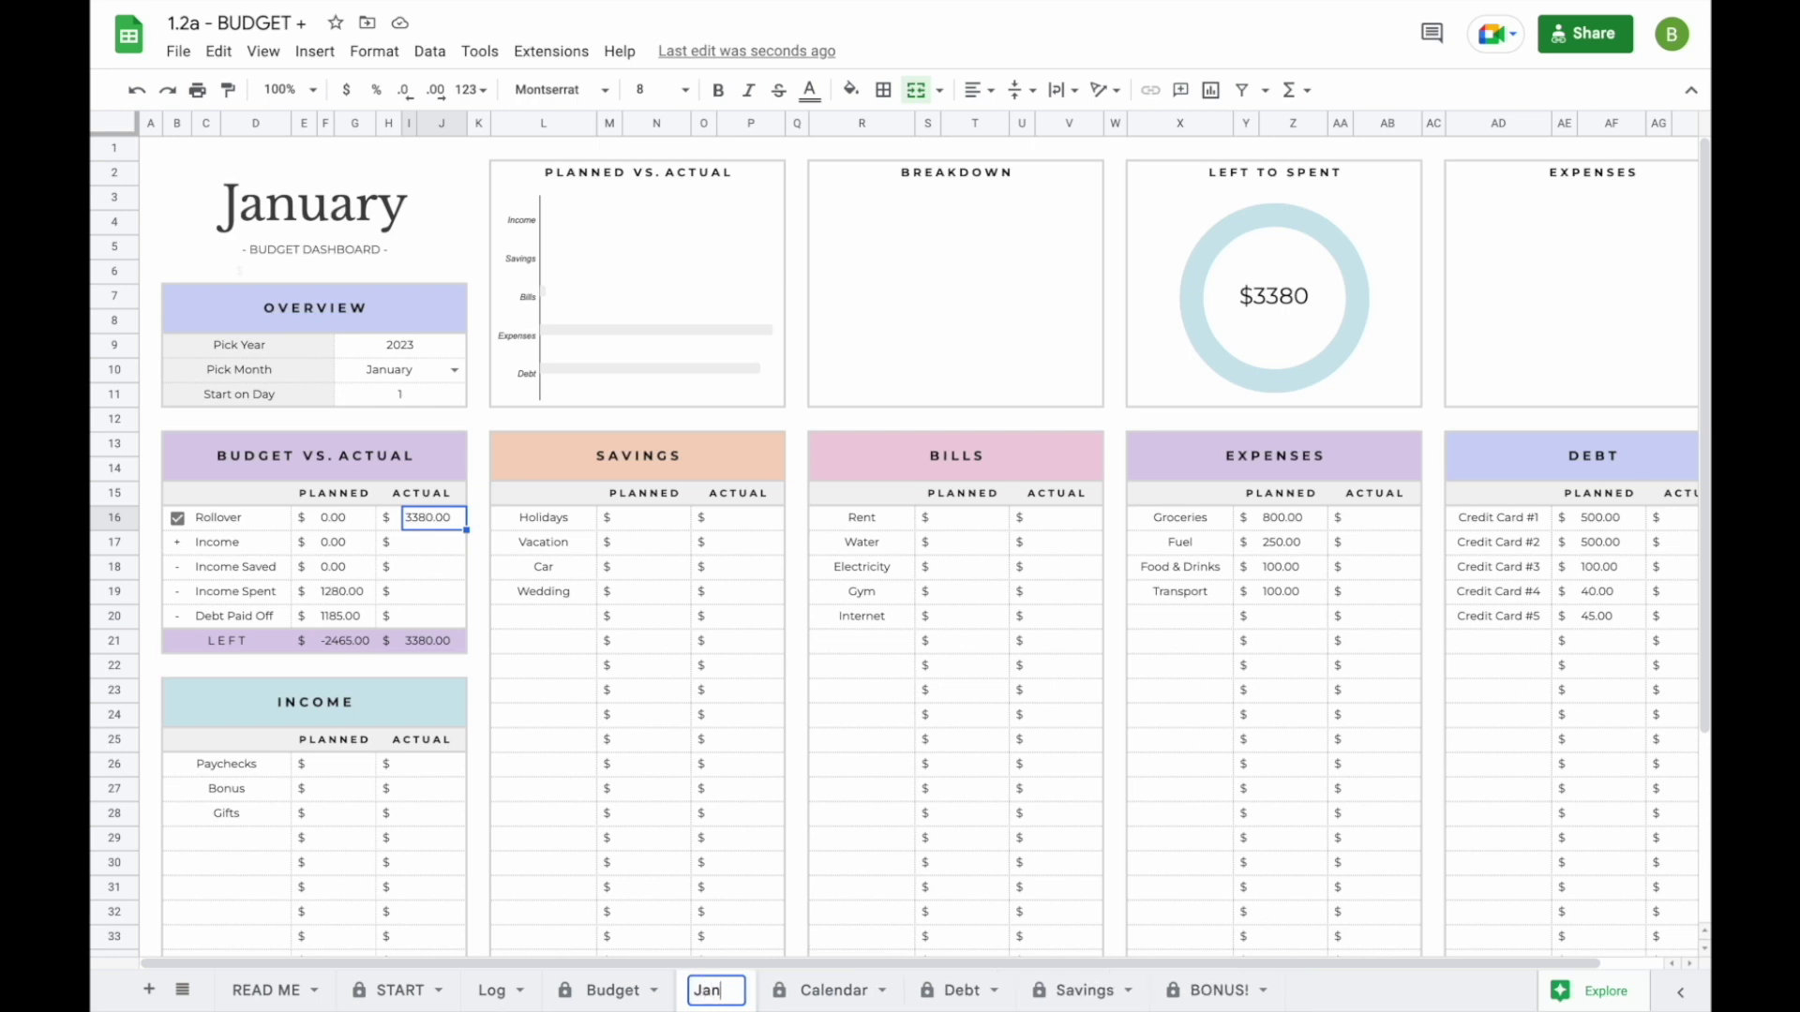
key(Return)
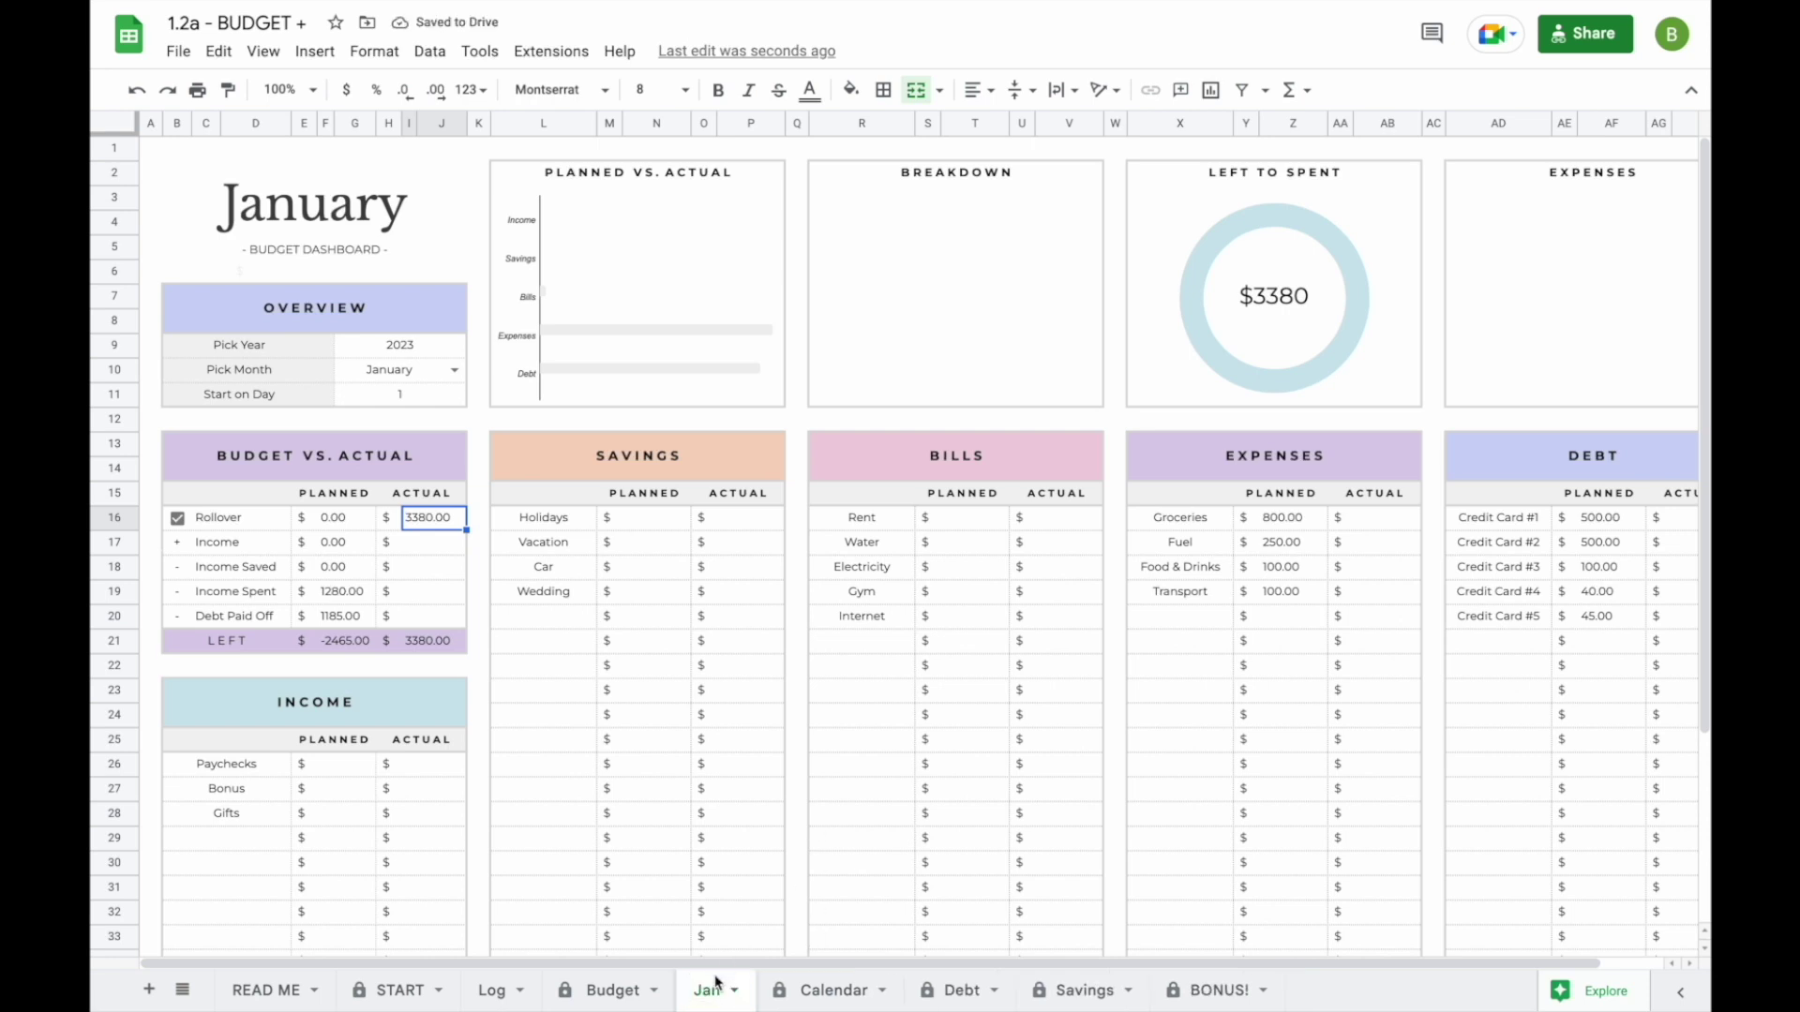
click(621, 996)
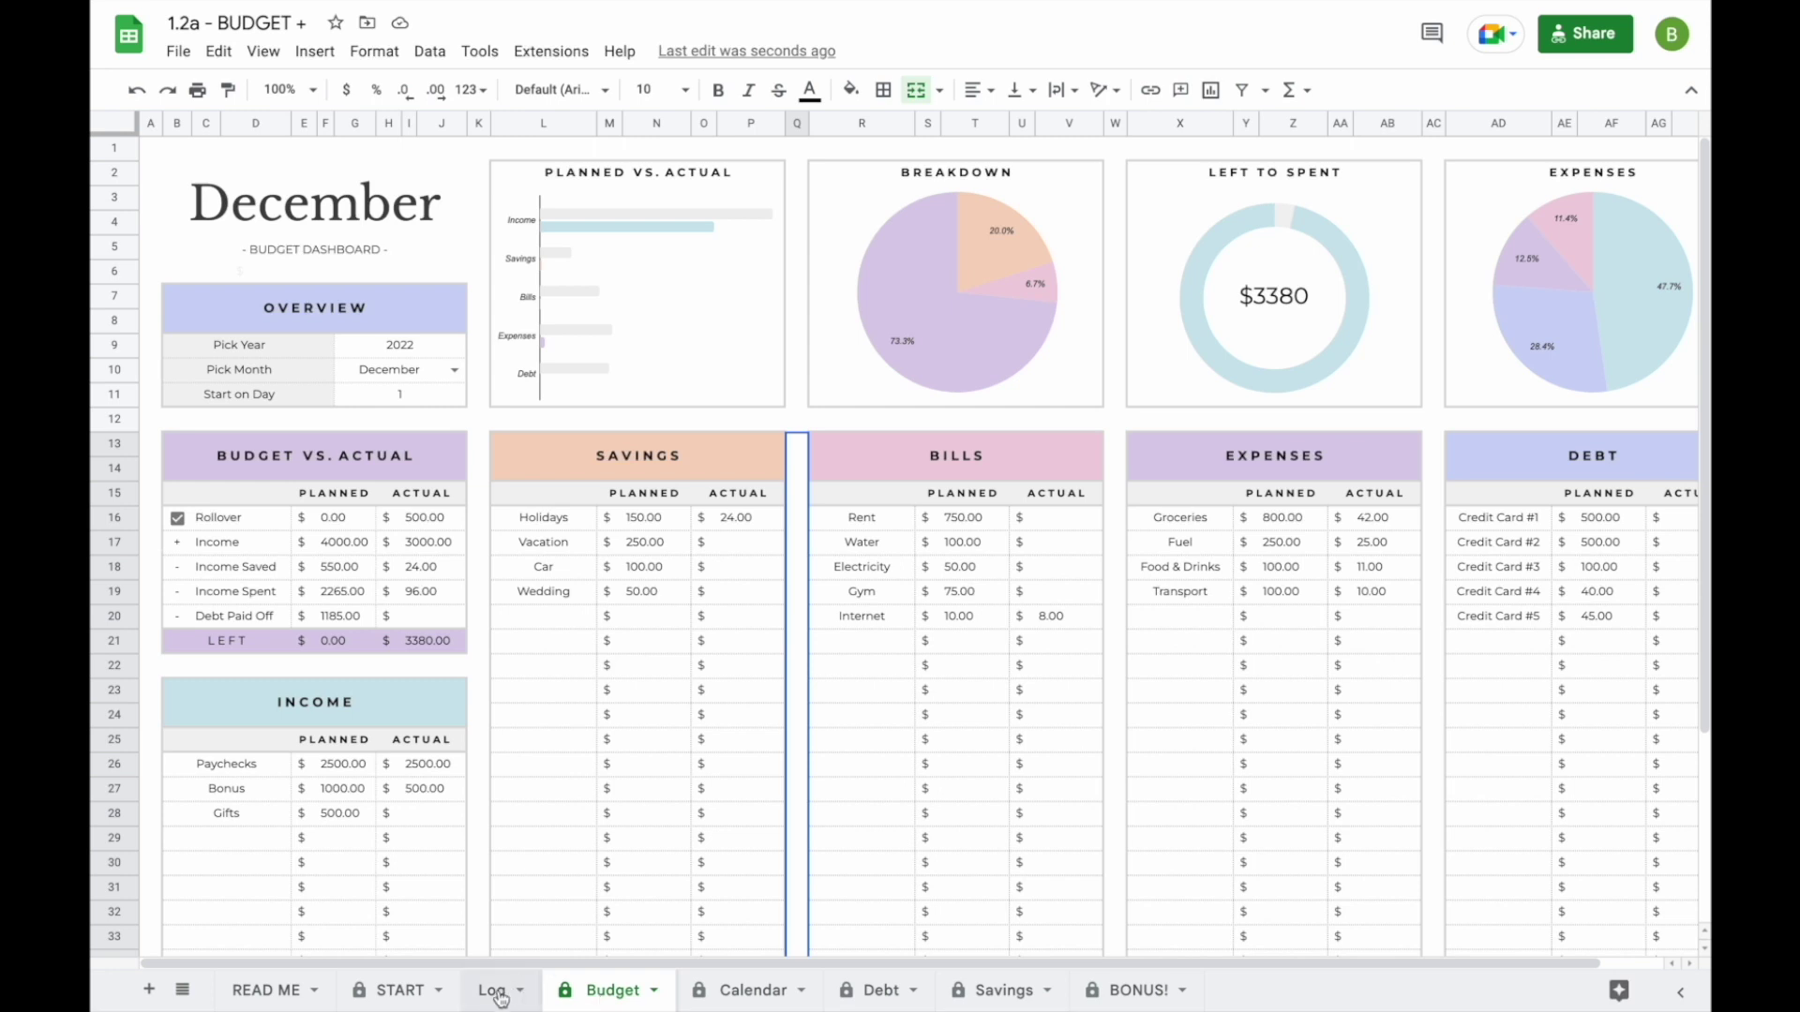
click(736, 990)
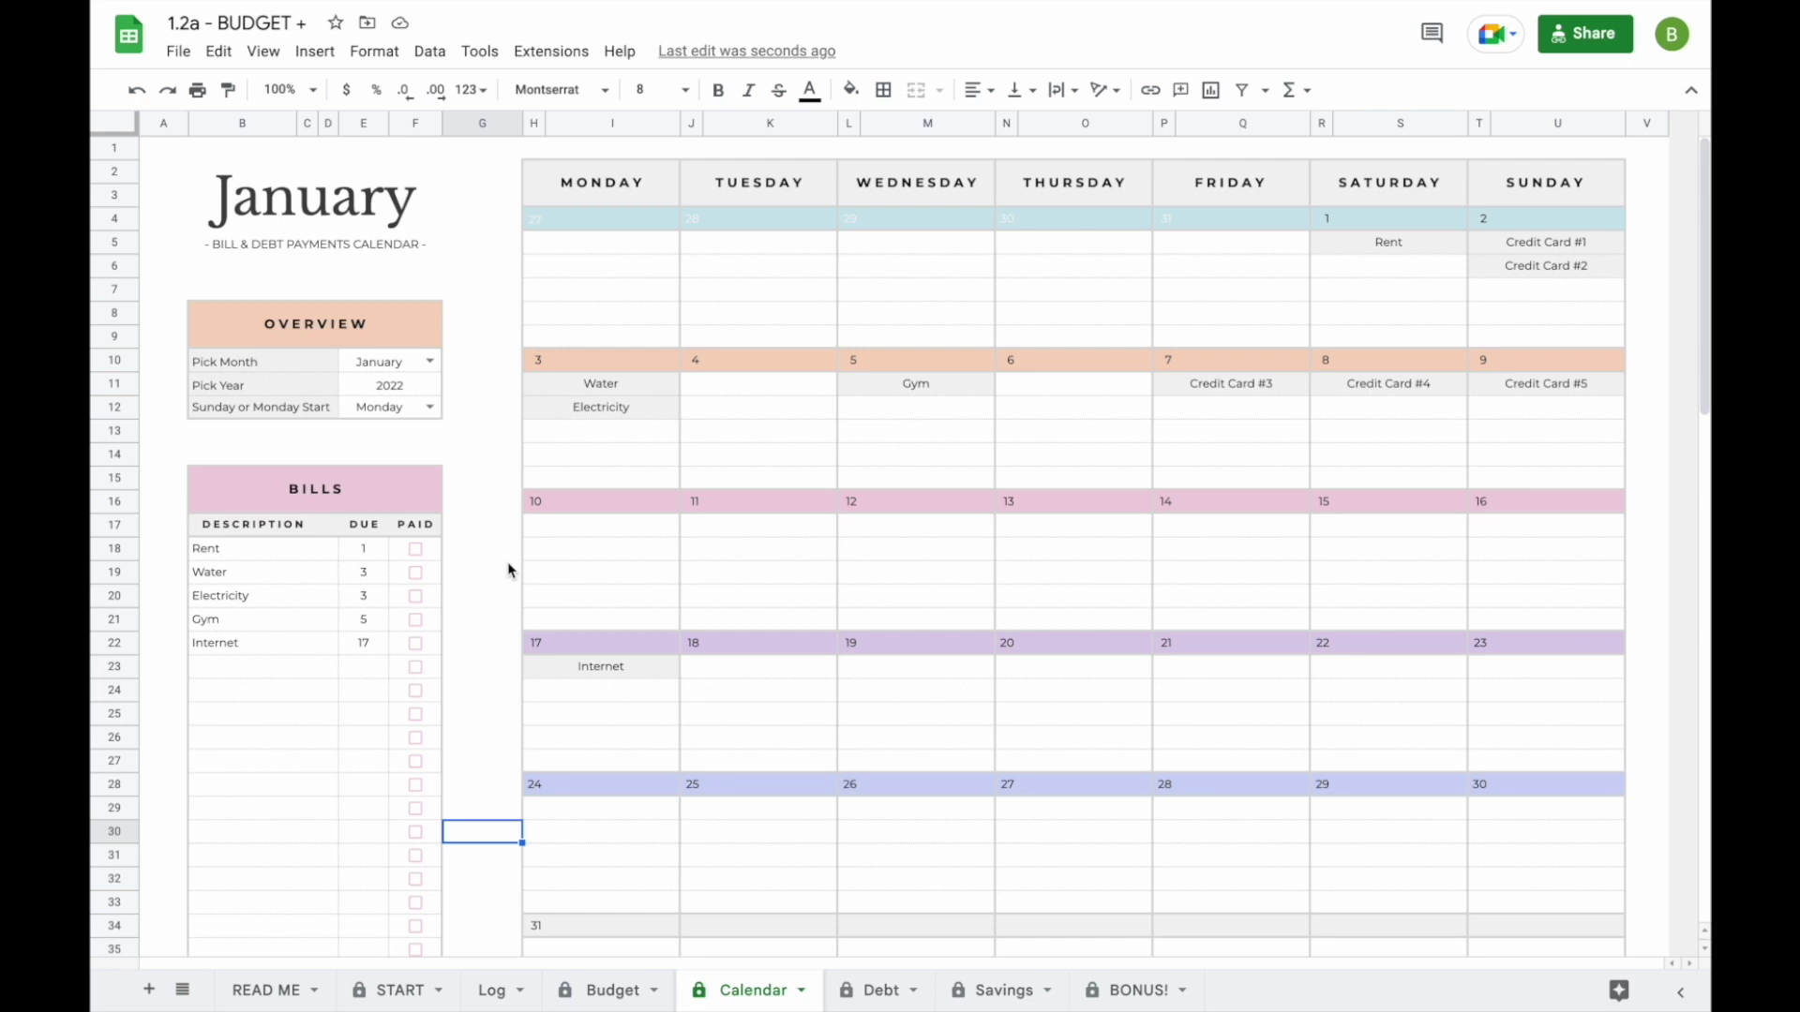
- Set the Calendar month to December and weeks to start Monday, after briefly trying Sunday
click(481, 407)
click(431, 363)
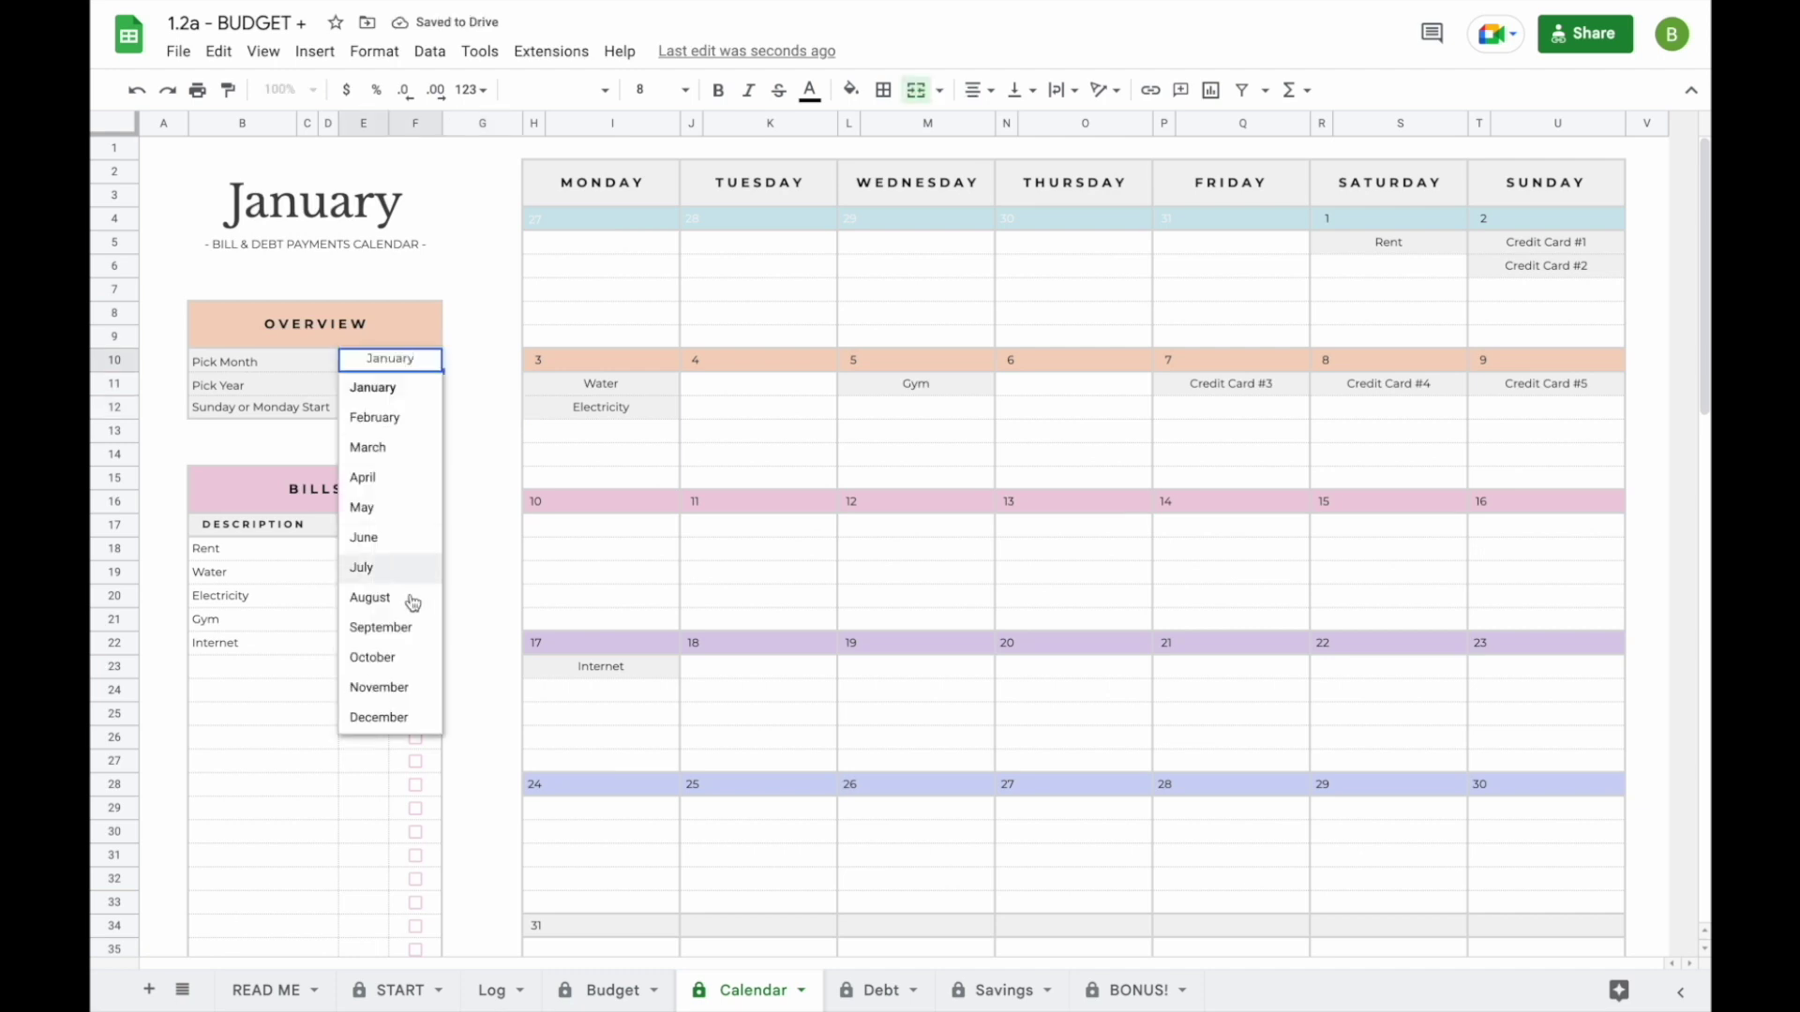
click(403, 714)
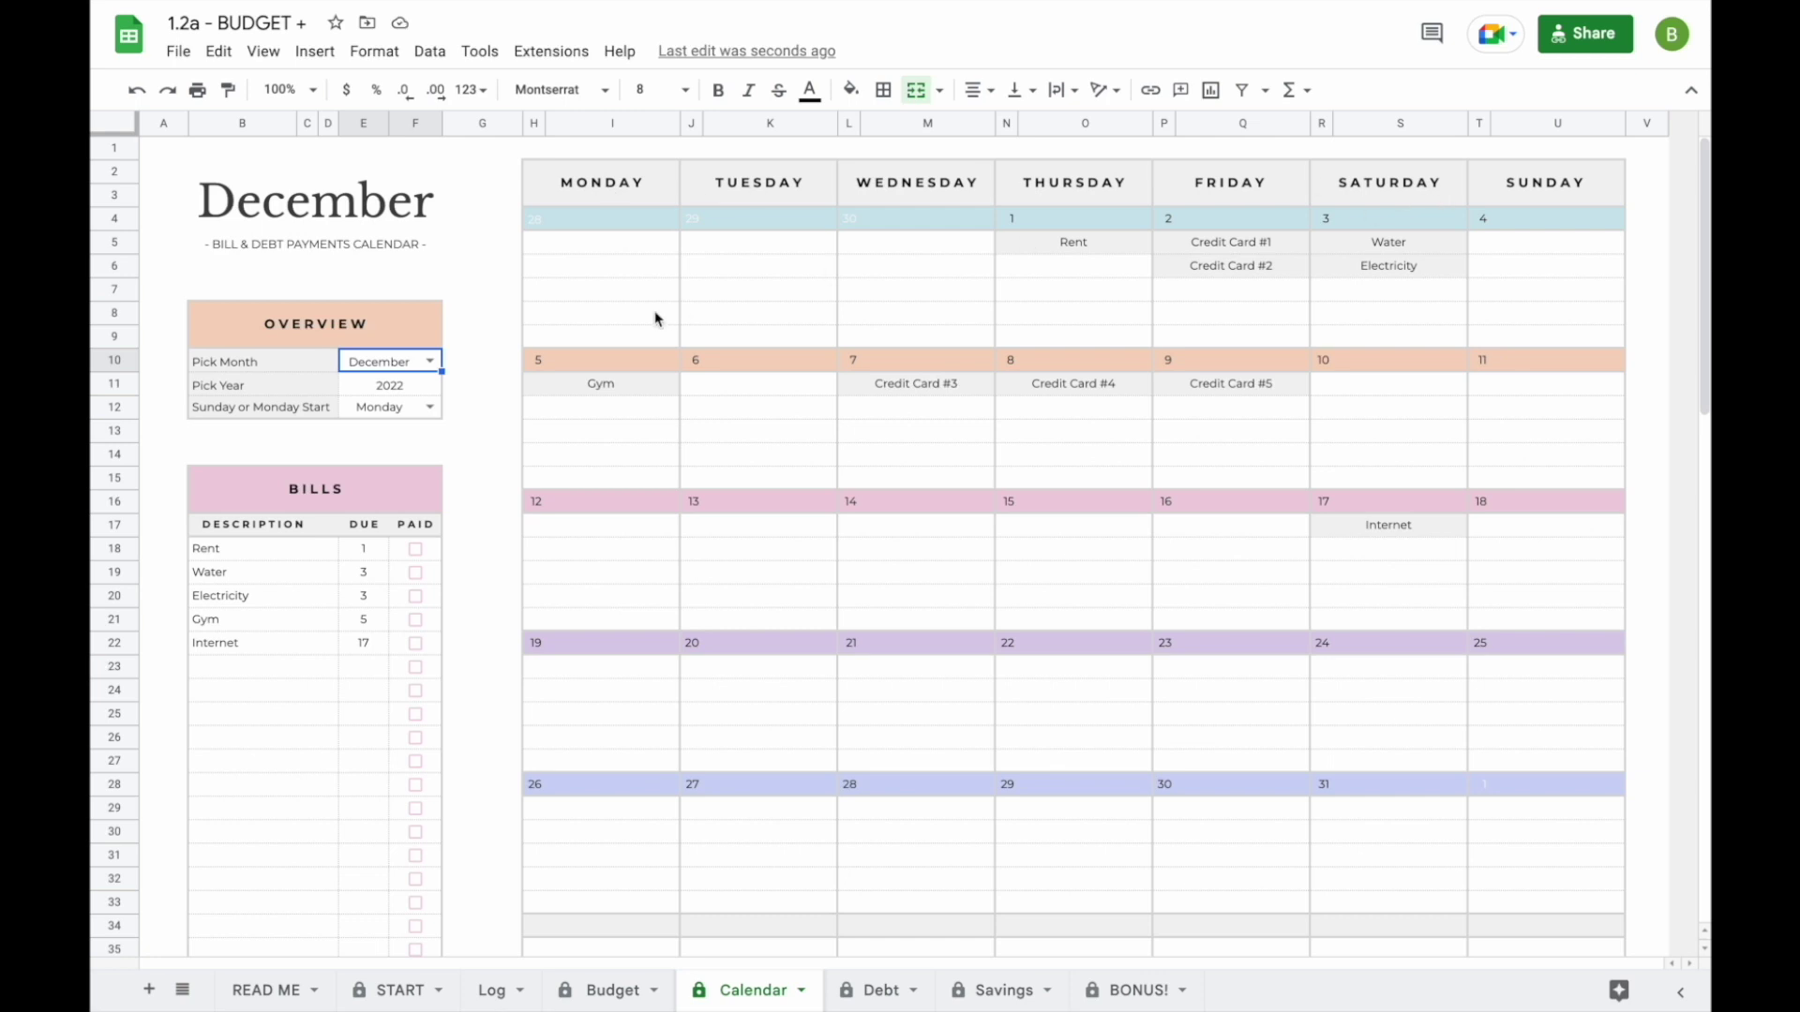
click(429, 406)
click(418, 464)
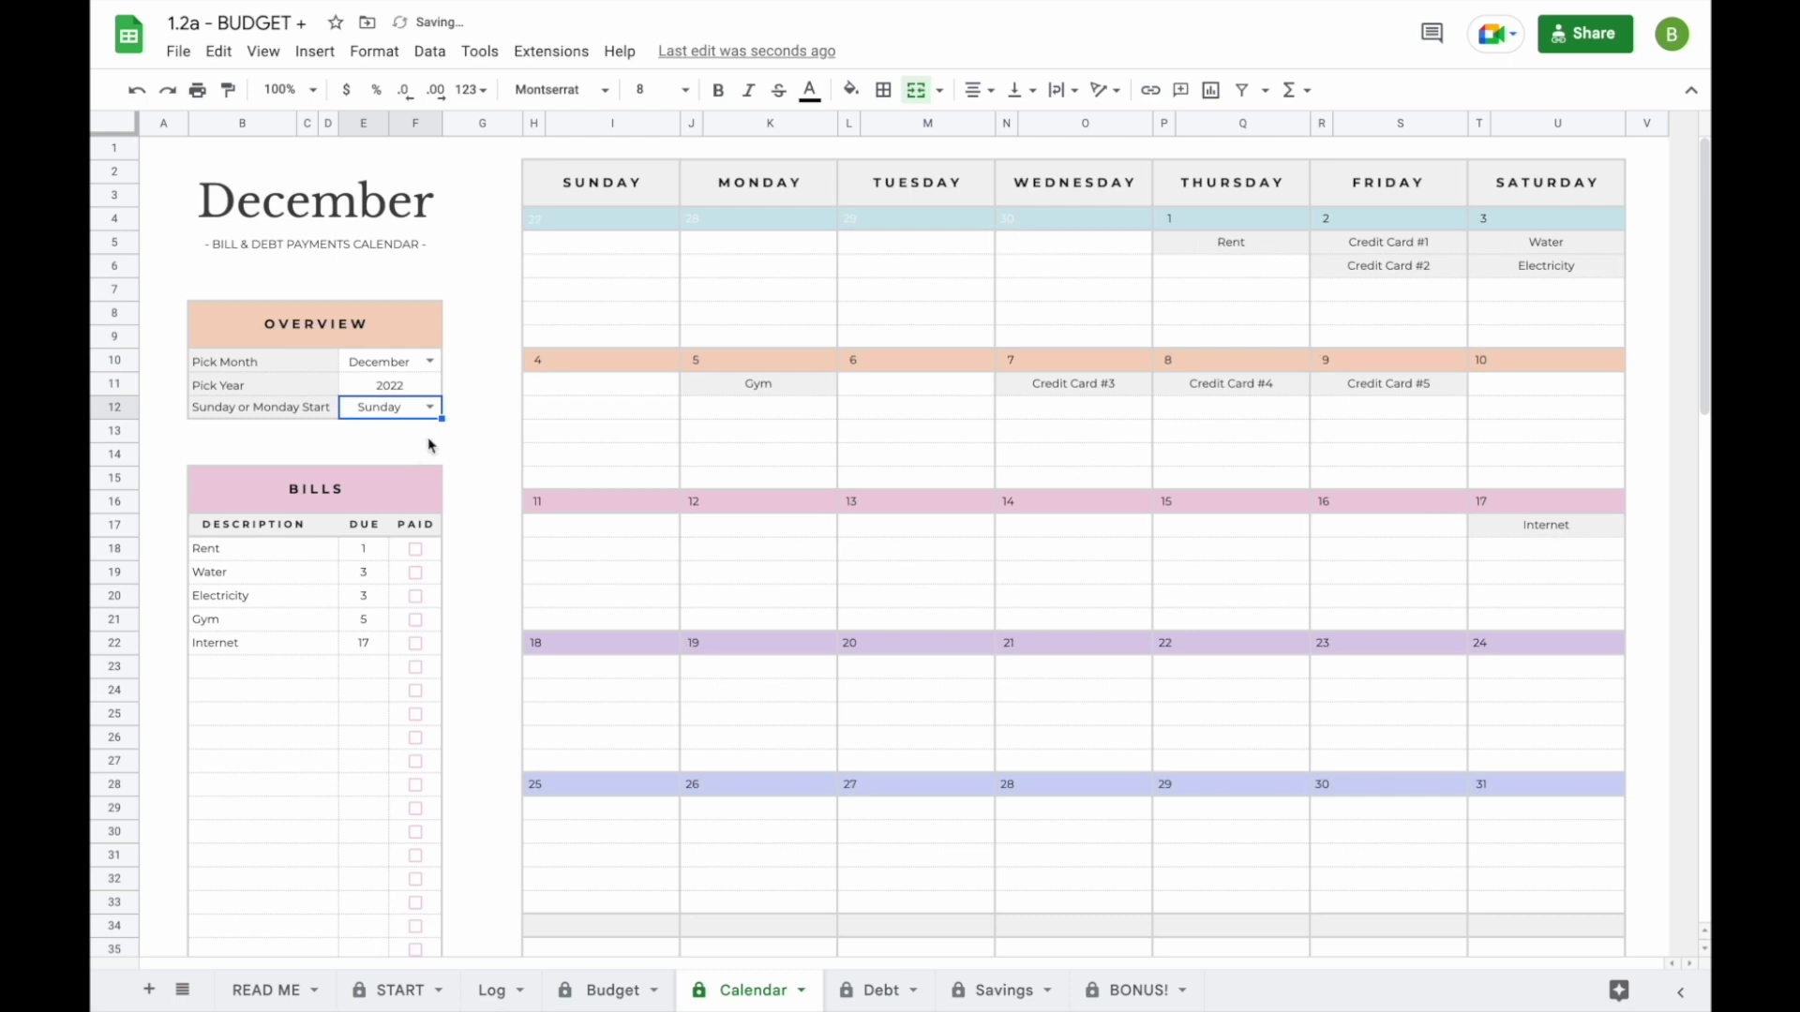
click(430, 407)
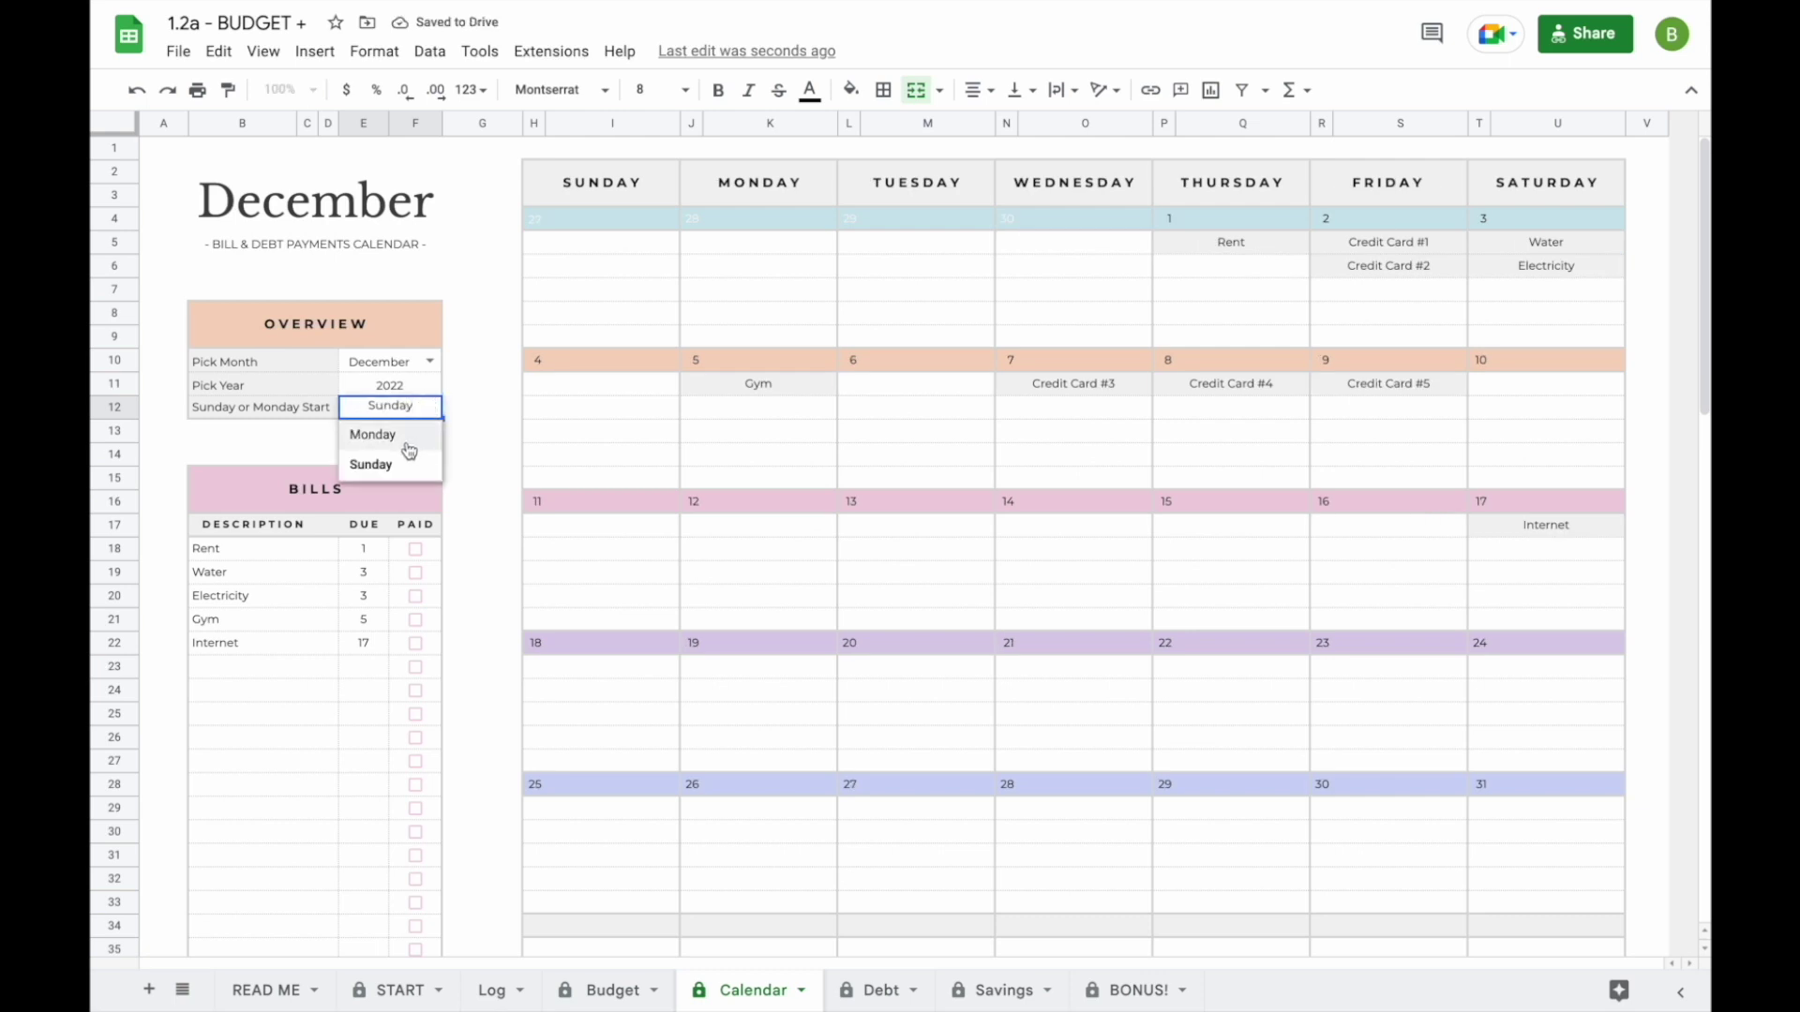
click(409, 436)
key(Down)
key(Down)
key(Down)
key(Down)
key(Down)
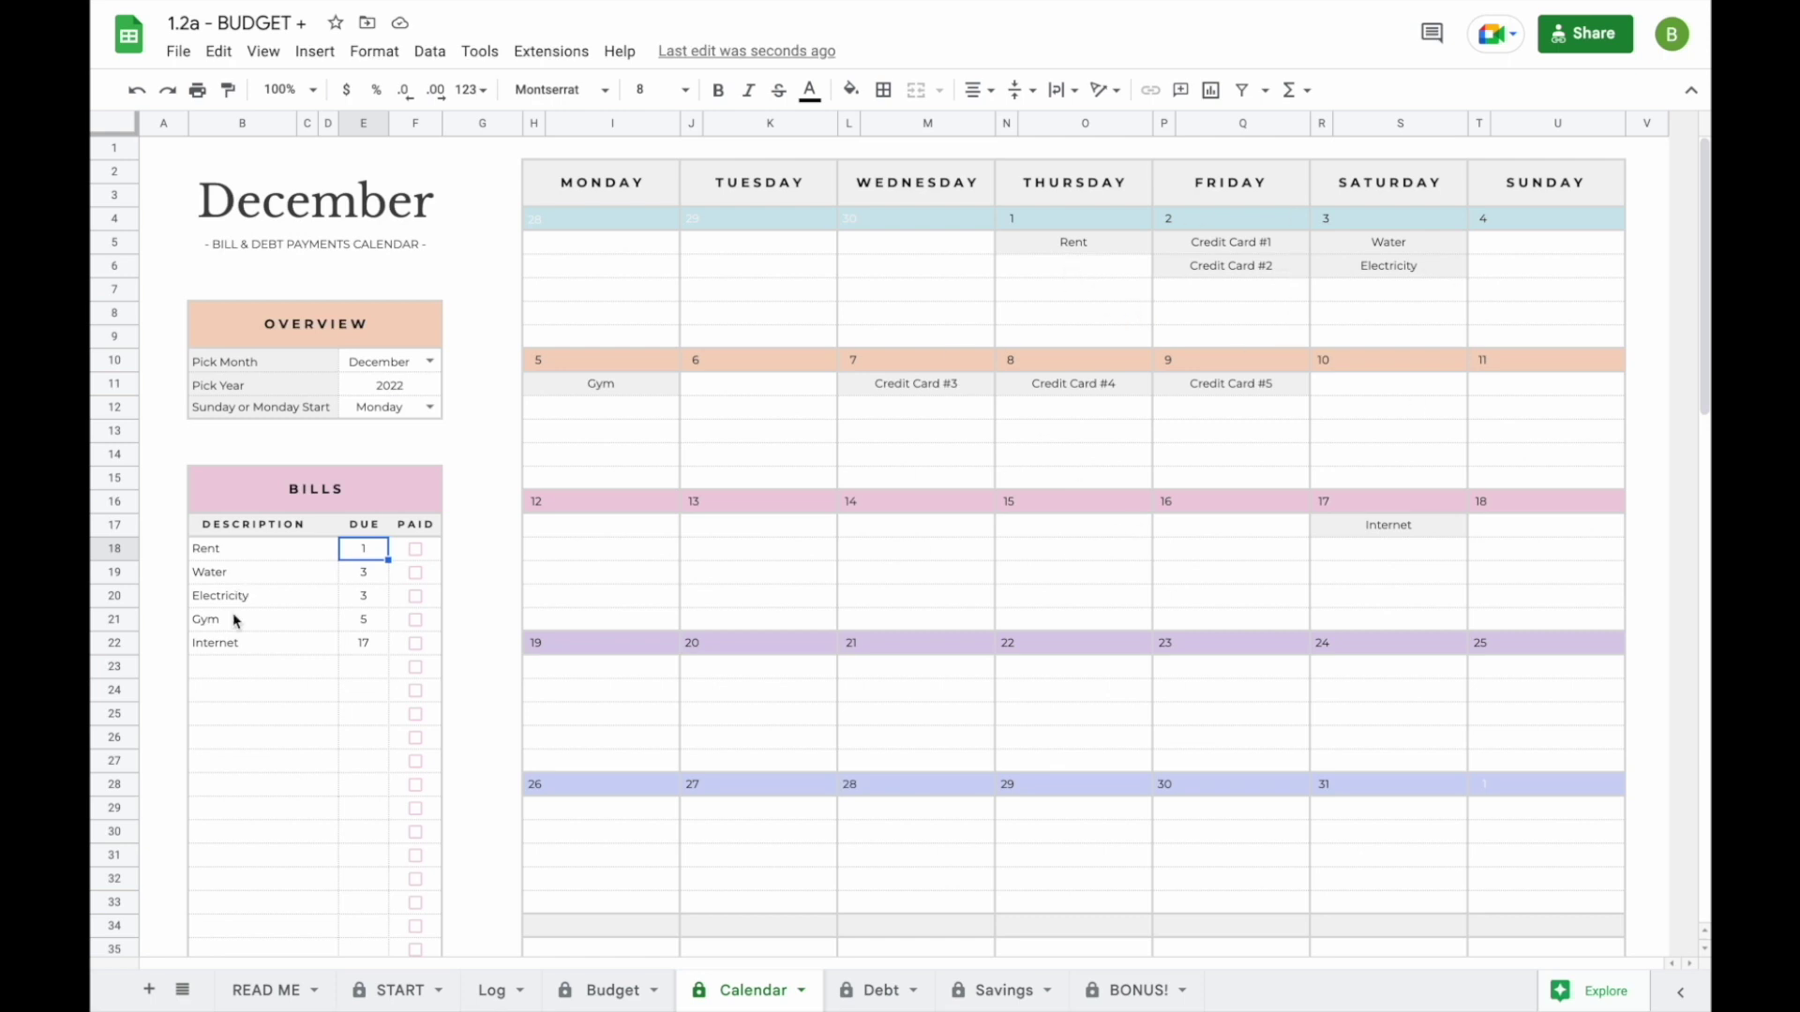
scroll(281, 691, down, 9)
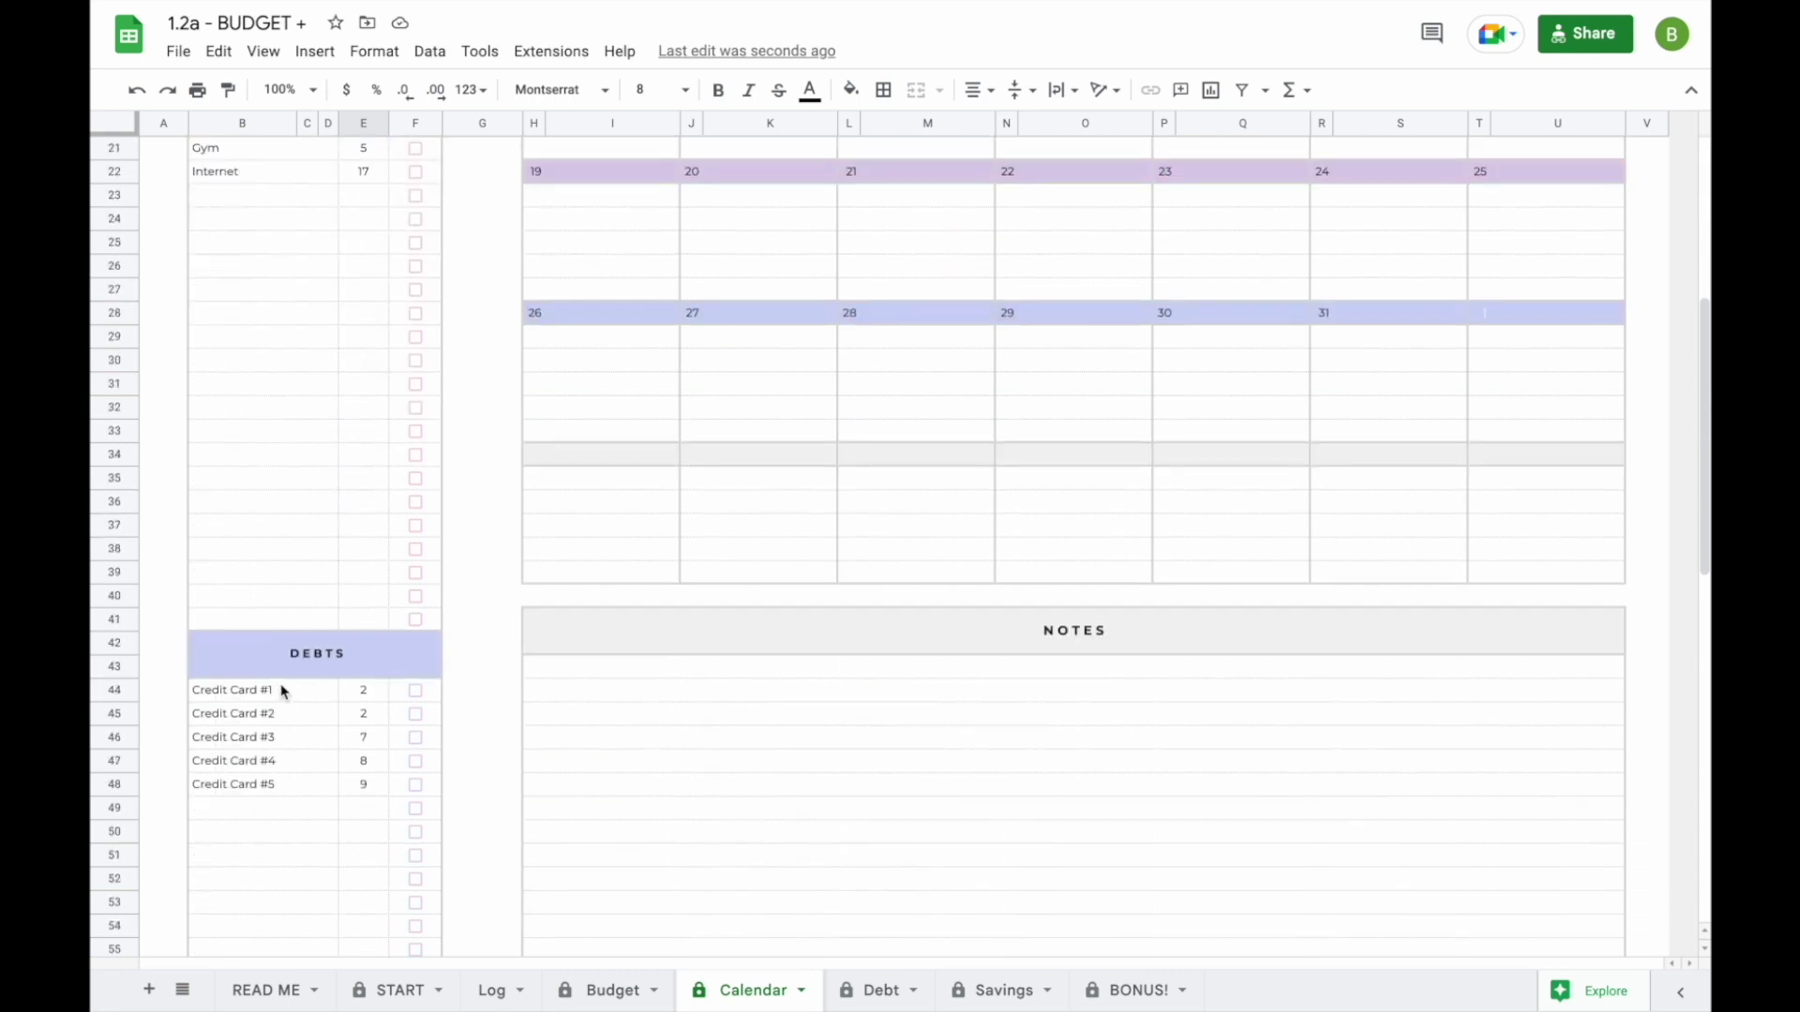
- Tick the PAID boxes for Rent, Water, Electricity, Gym and Internet
scroll(372, 649, up, 2)
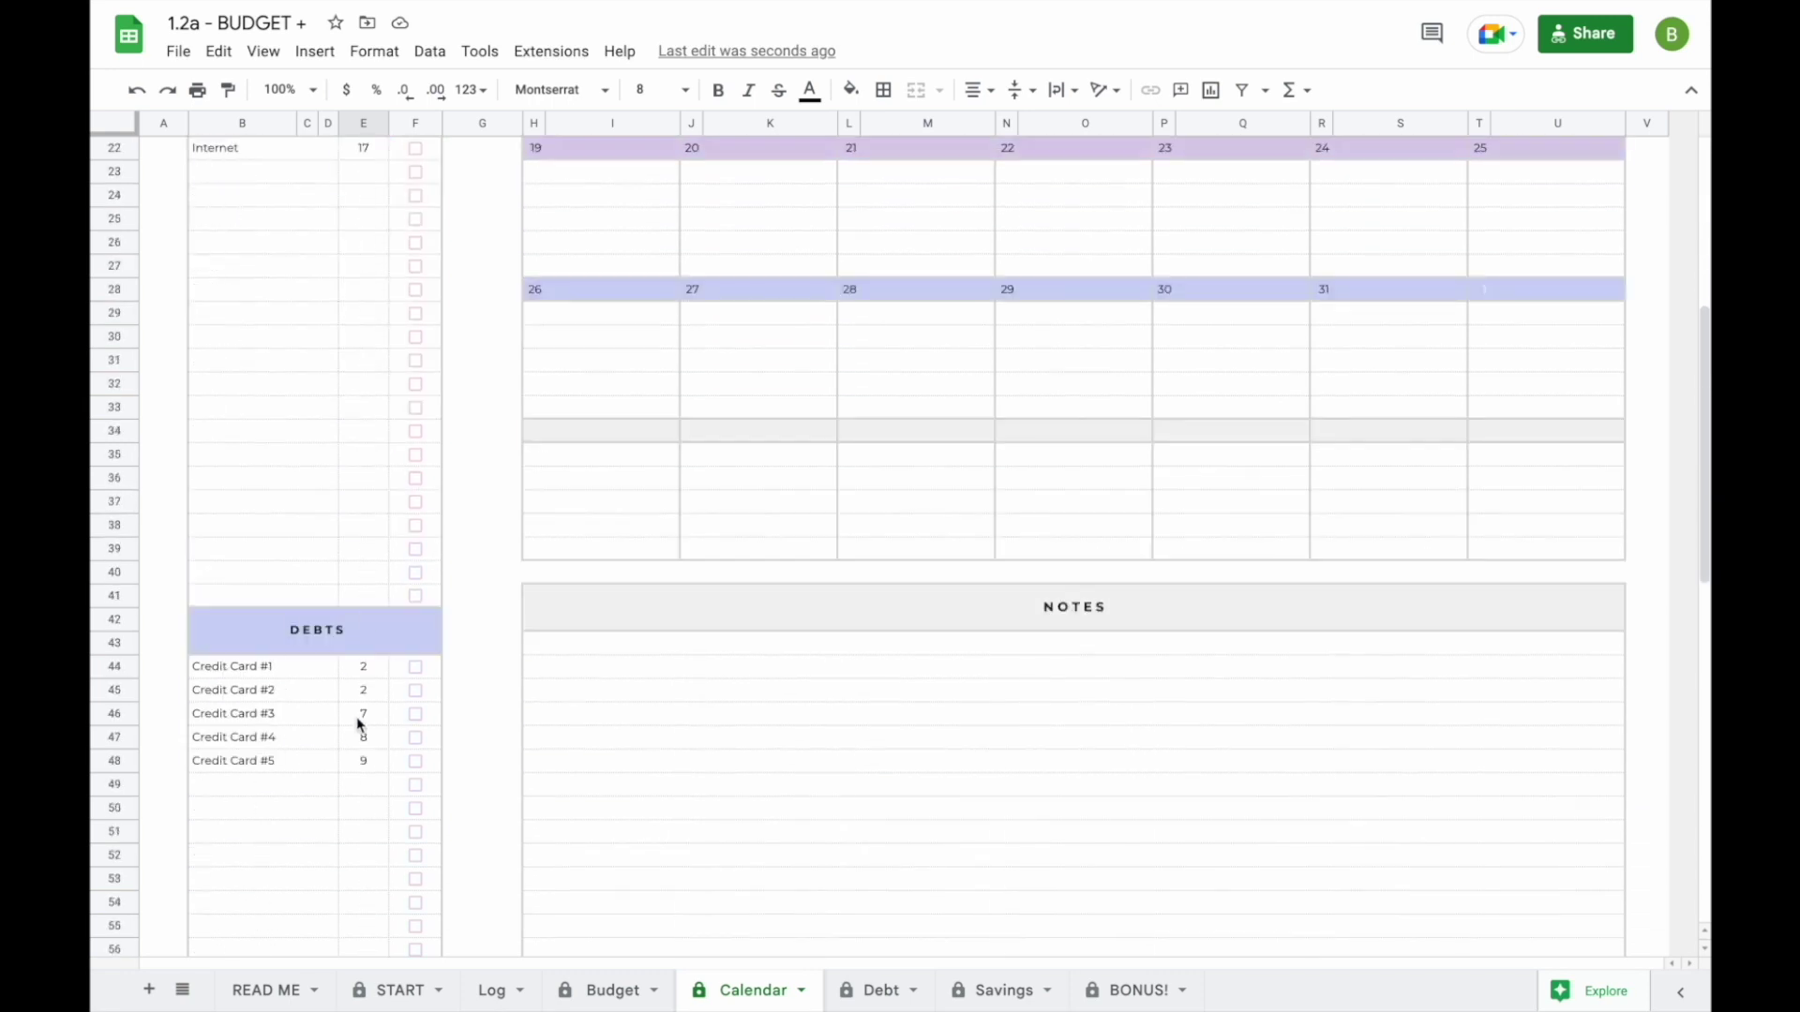
scroll(362, 723, up, 7)
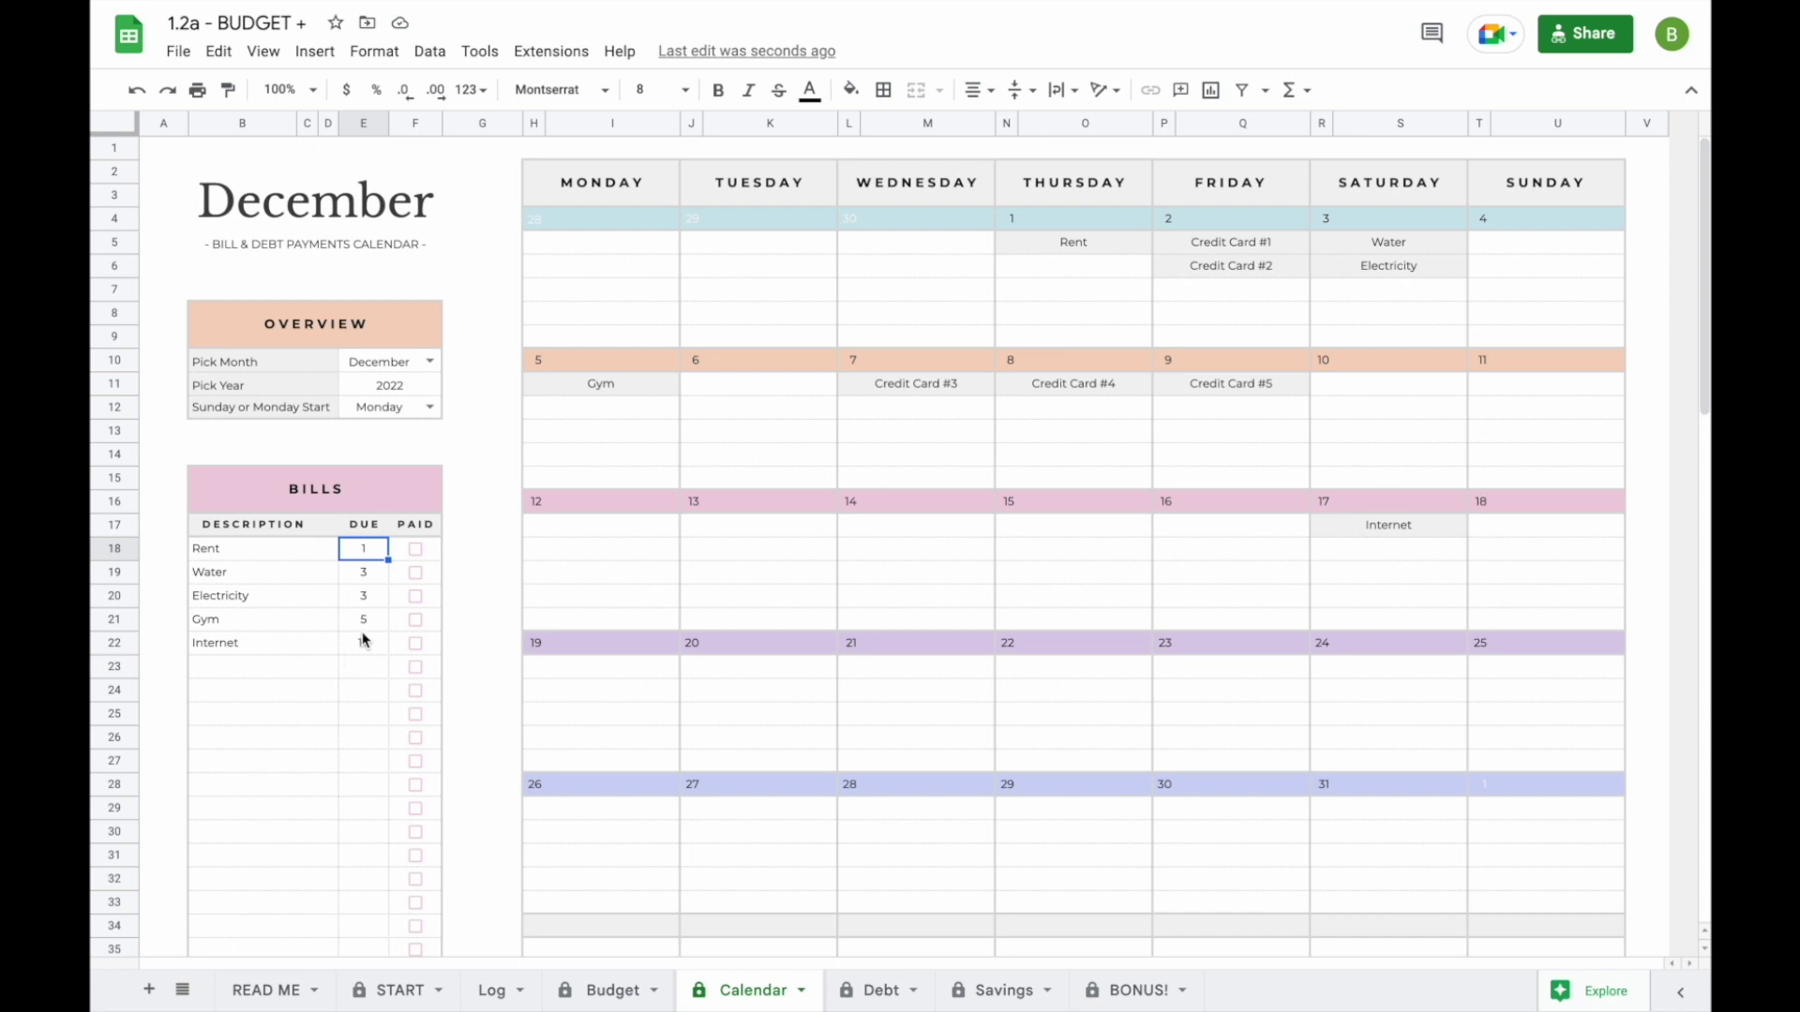
click(416, 553)
click(415, 578)
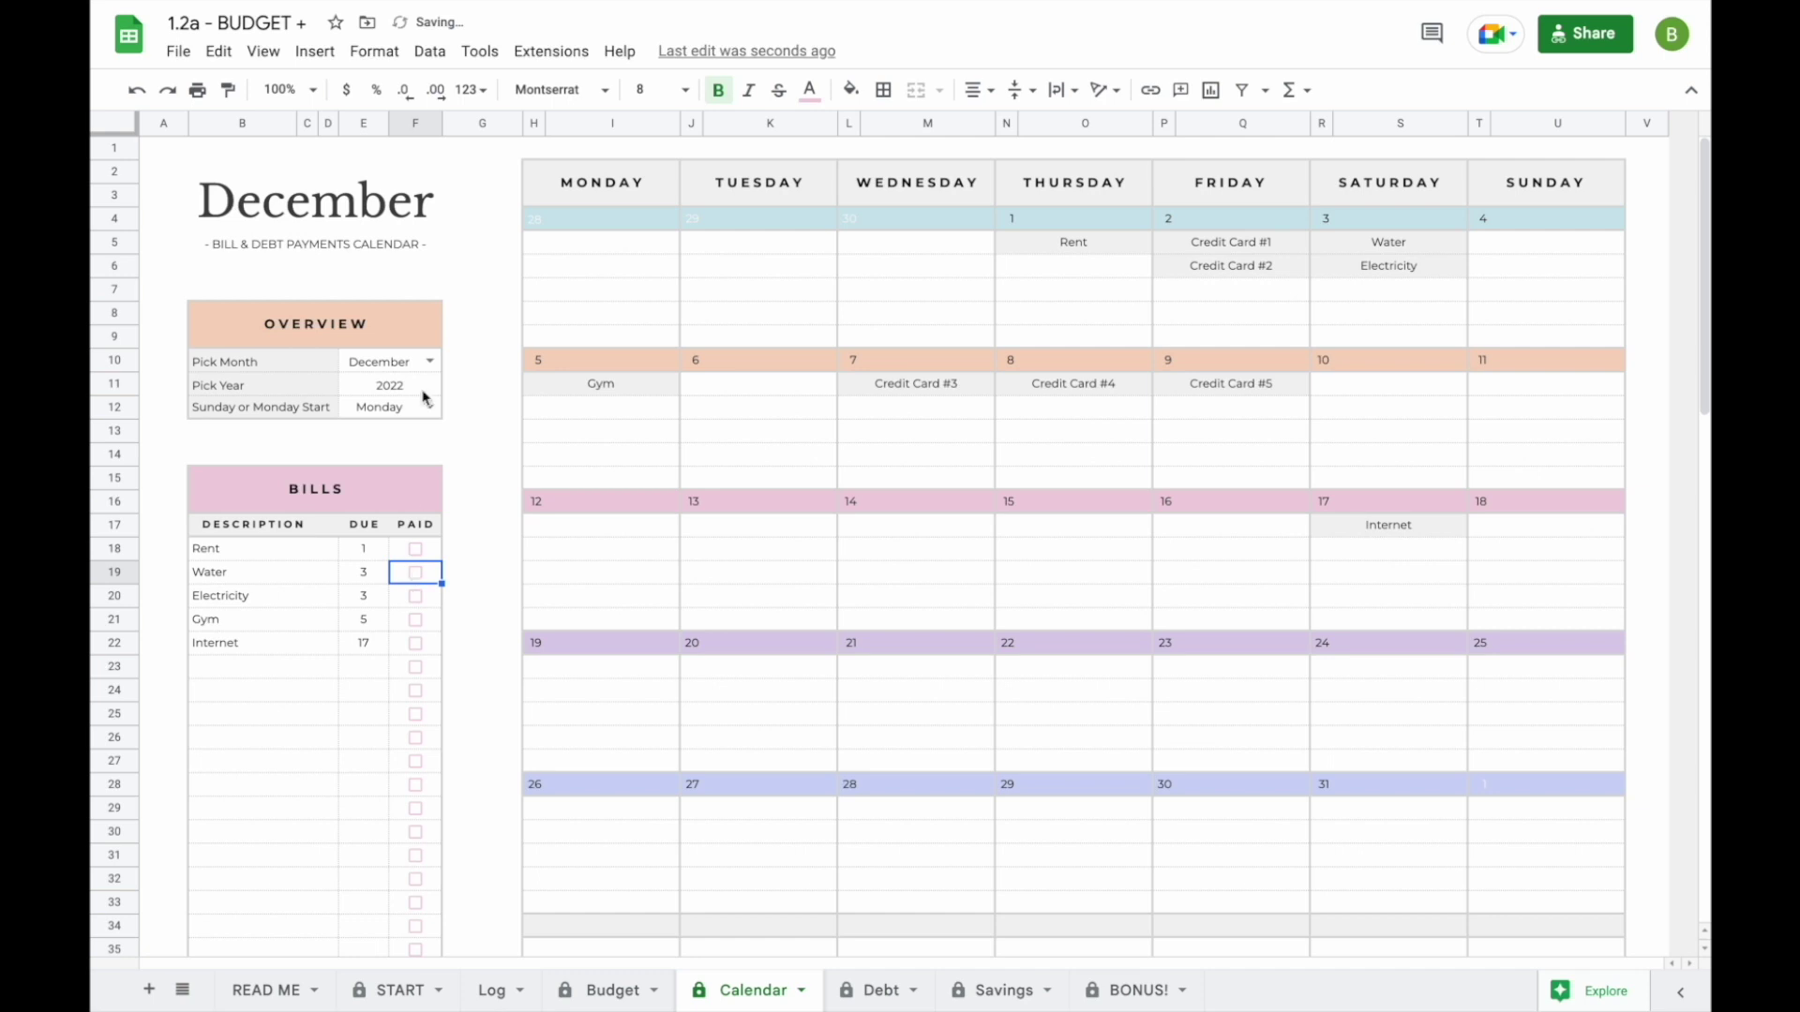
click(415, 549)
click(416, 573)
click(416, 596)
click(415, 620)
click(415, 643)
- Set the calendar's Pick Month to January and Pick Year to 2023
click(430, 362)
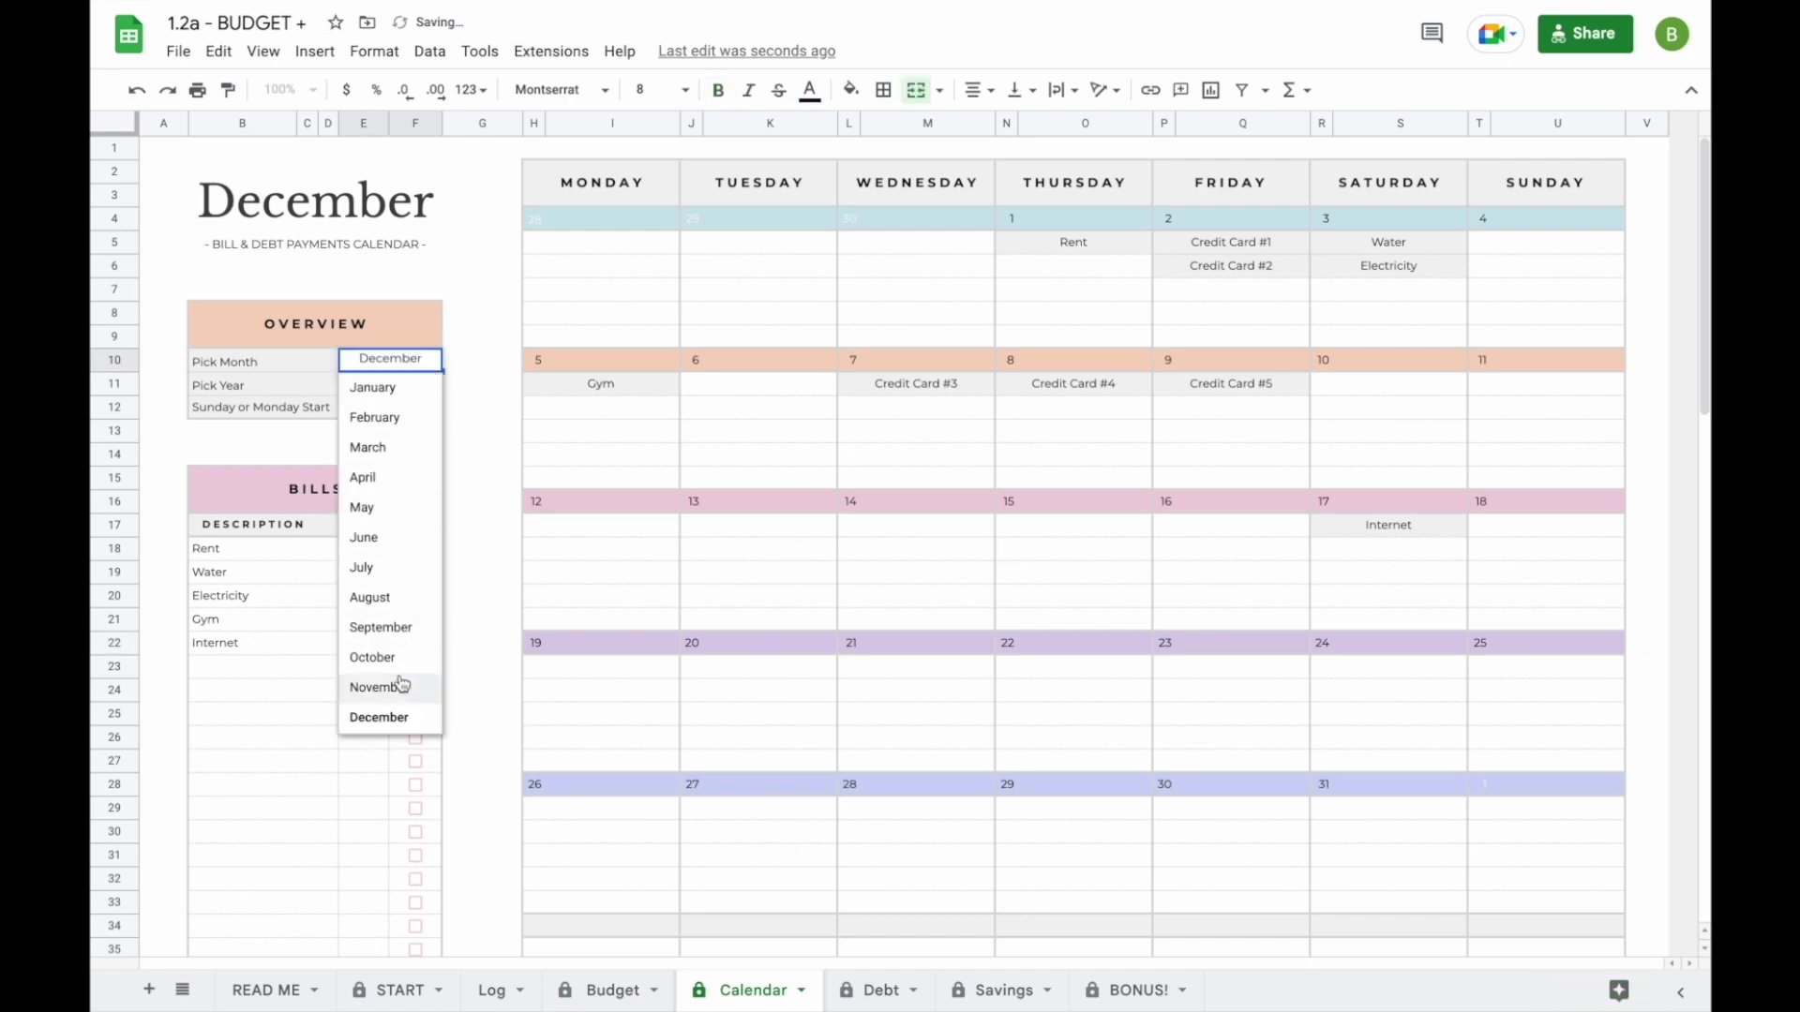
click(384, 387)
click(403, 382)
text(2023)
key(Return)
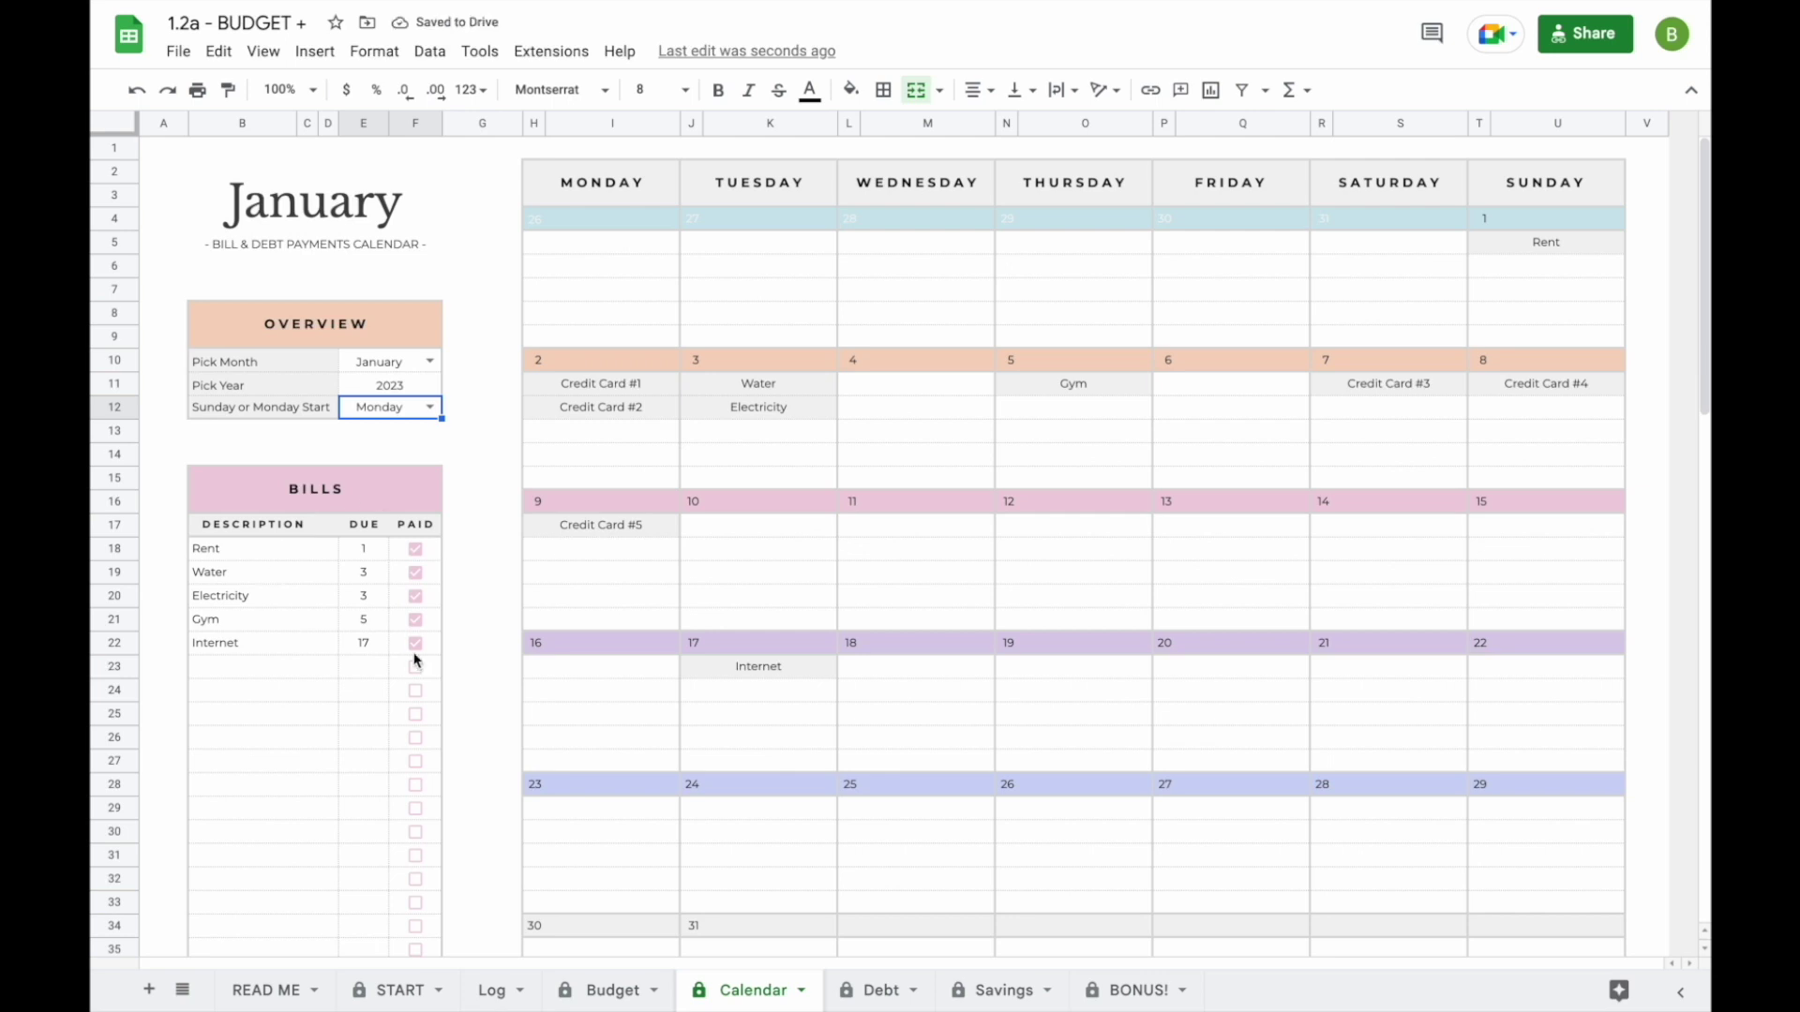
scroll(414, 655, down, 5)
scroll(434, 659, up, 5)
- Untick all five PAID checkboxes so every bill shows unpaid
drag(418, 638, 418, 549)
click(450, 567)
click(434, 554)
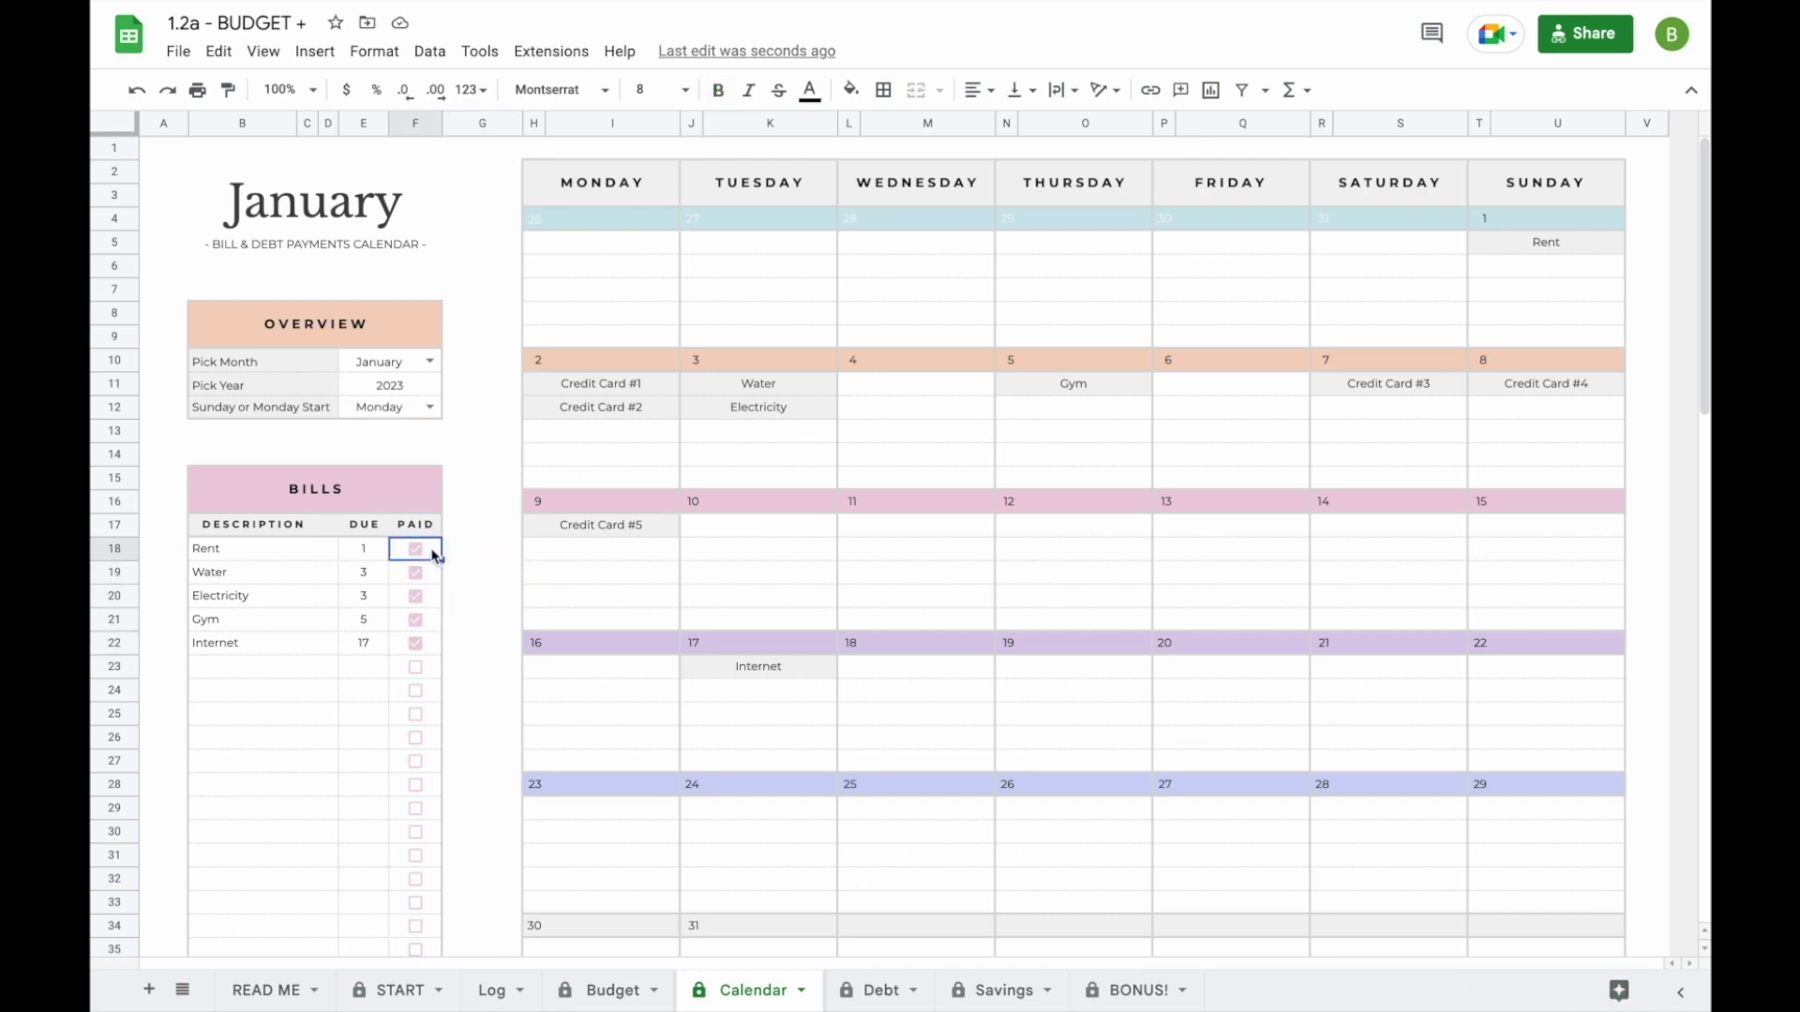
shift+click(430, 653)
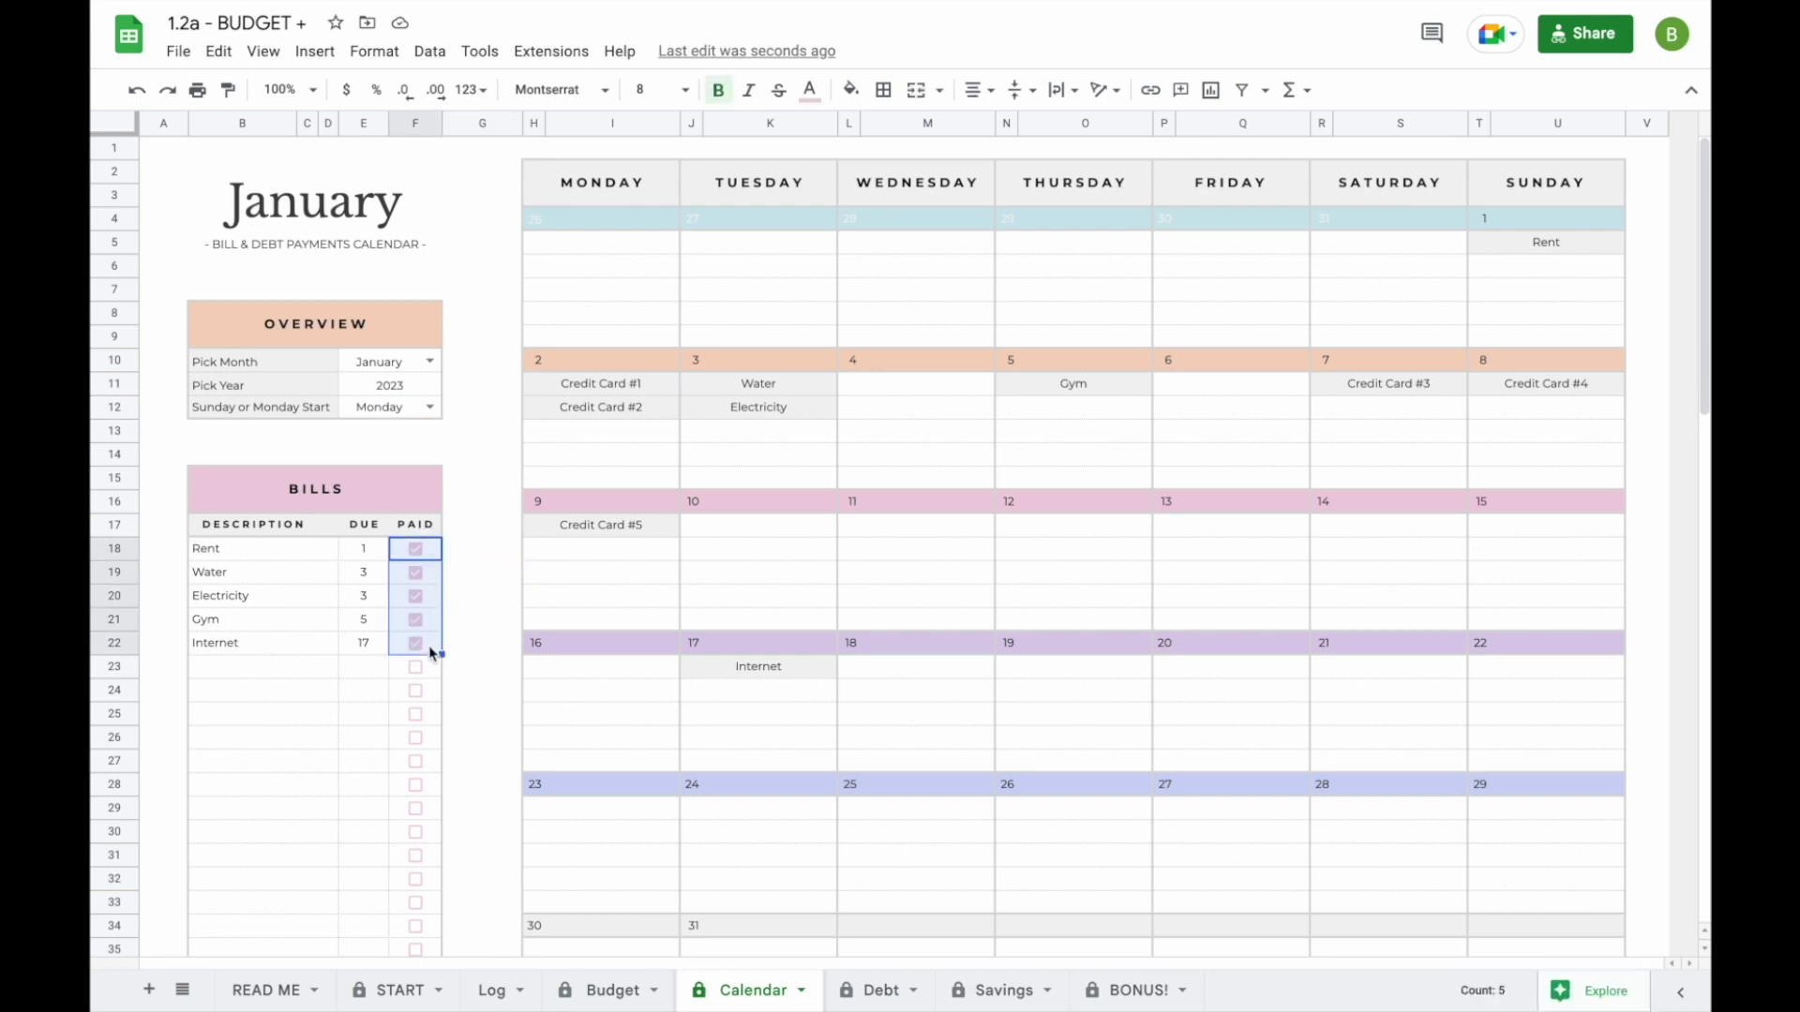
key(space)
click(464, 620)
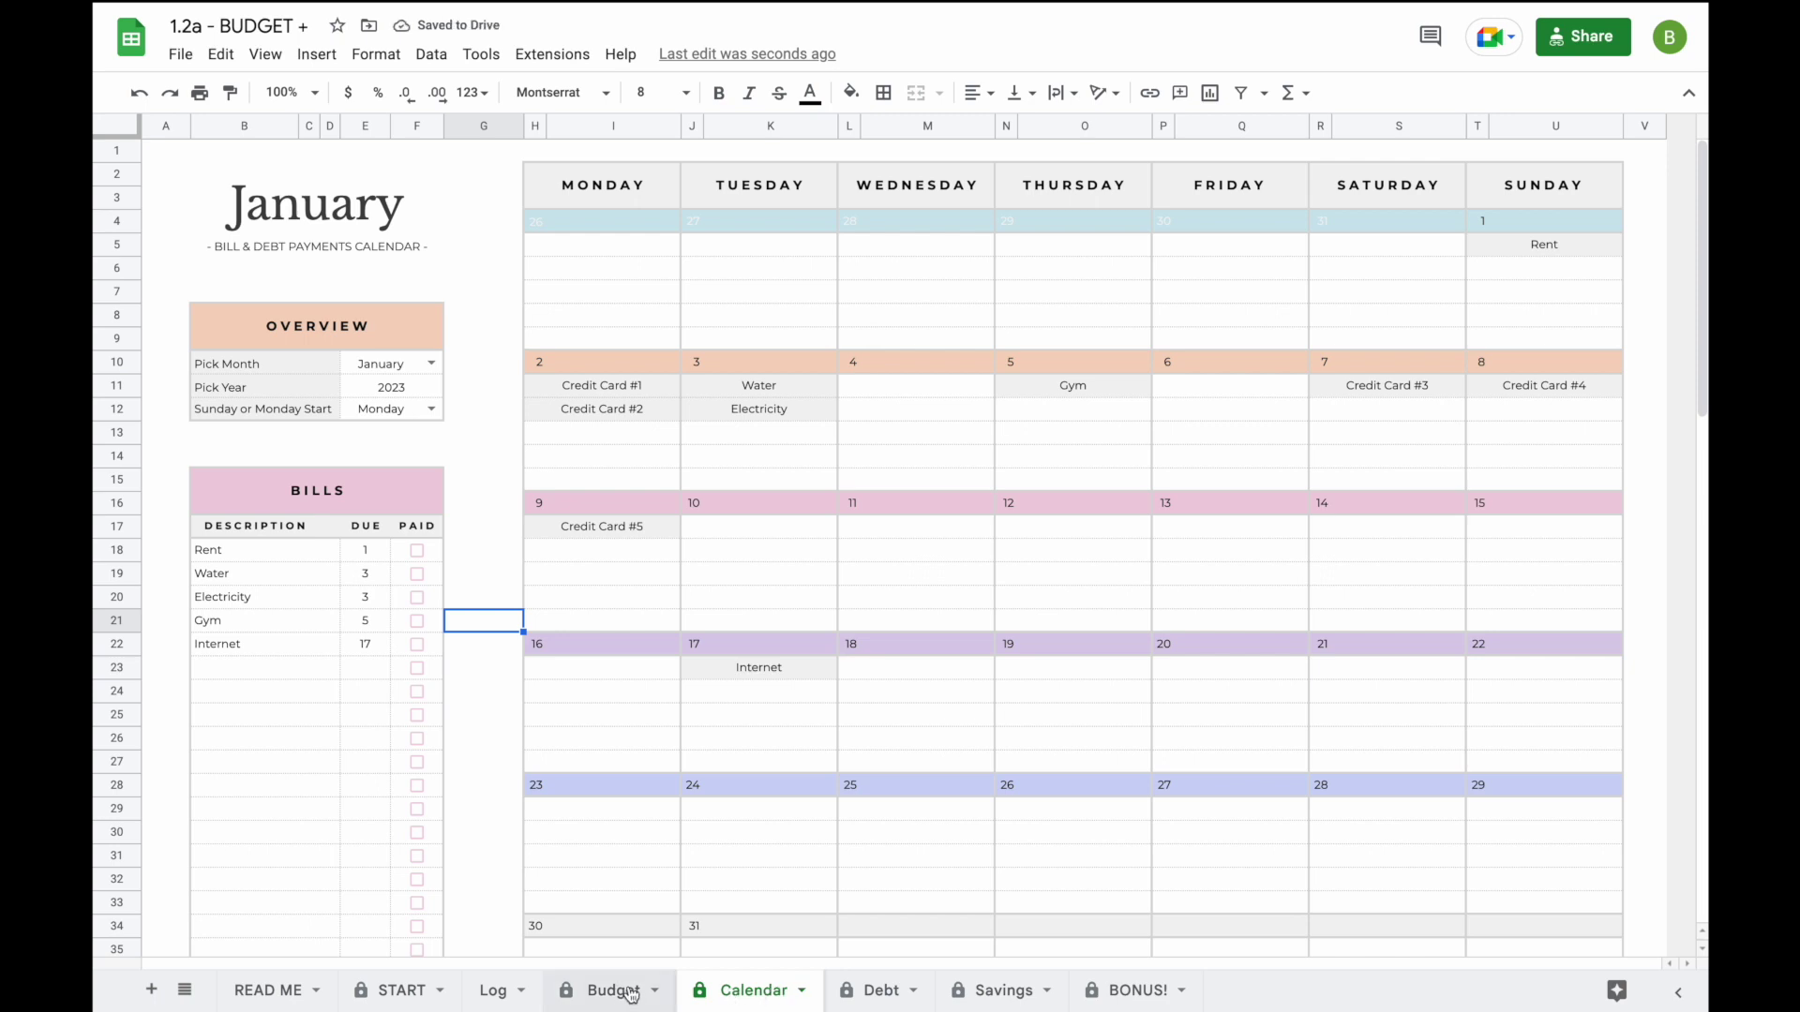
click(801, 992)
click(759, 653)
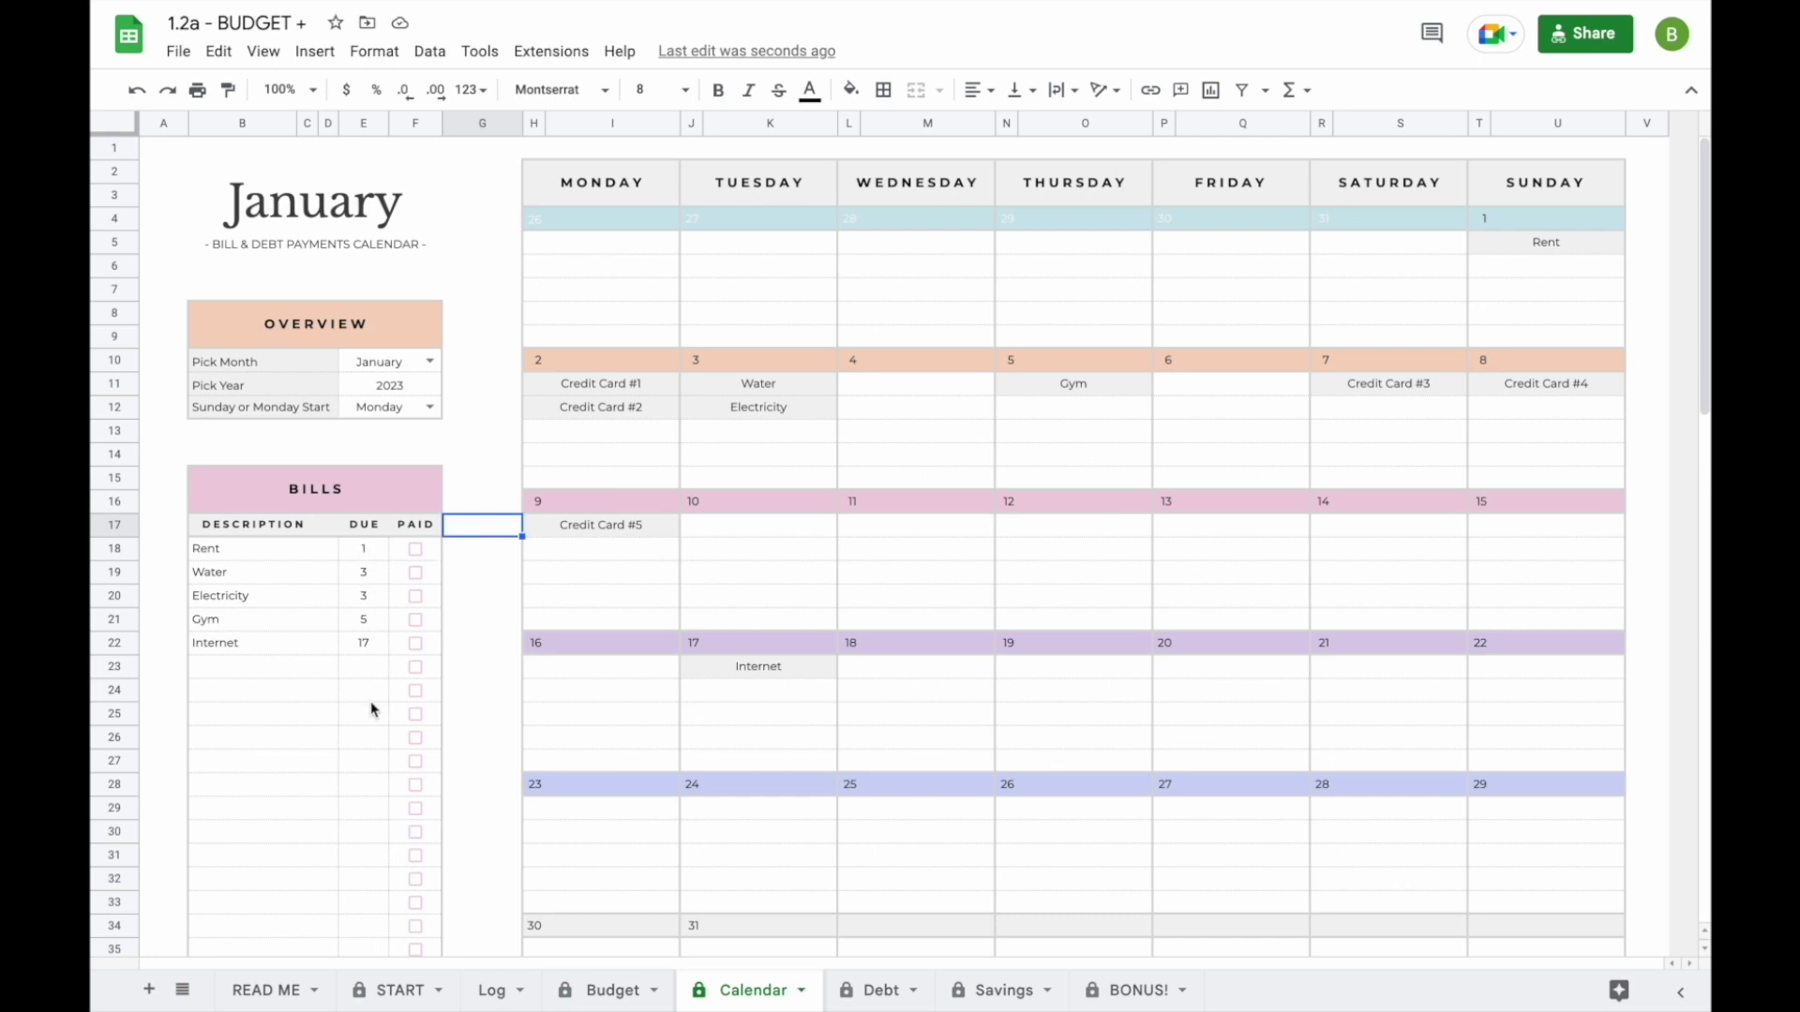
click(392, 994)
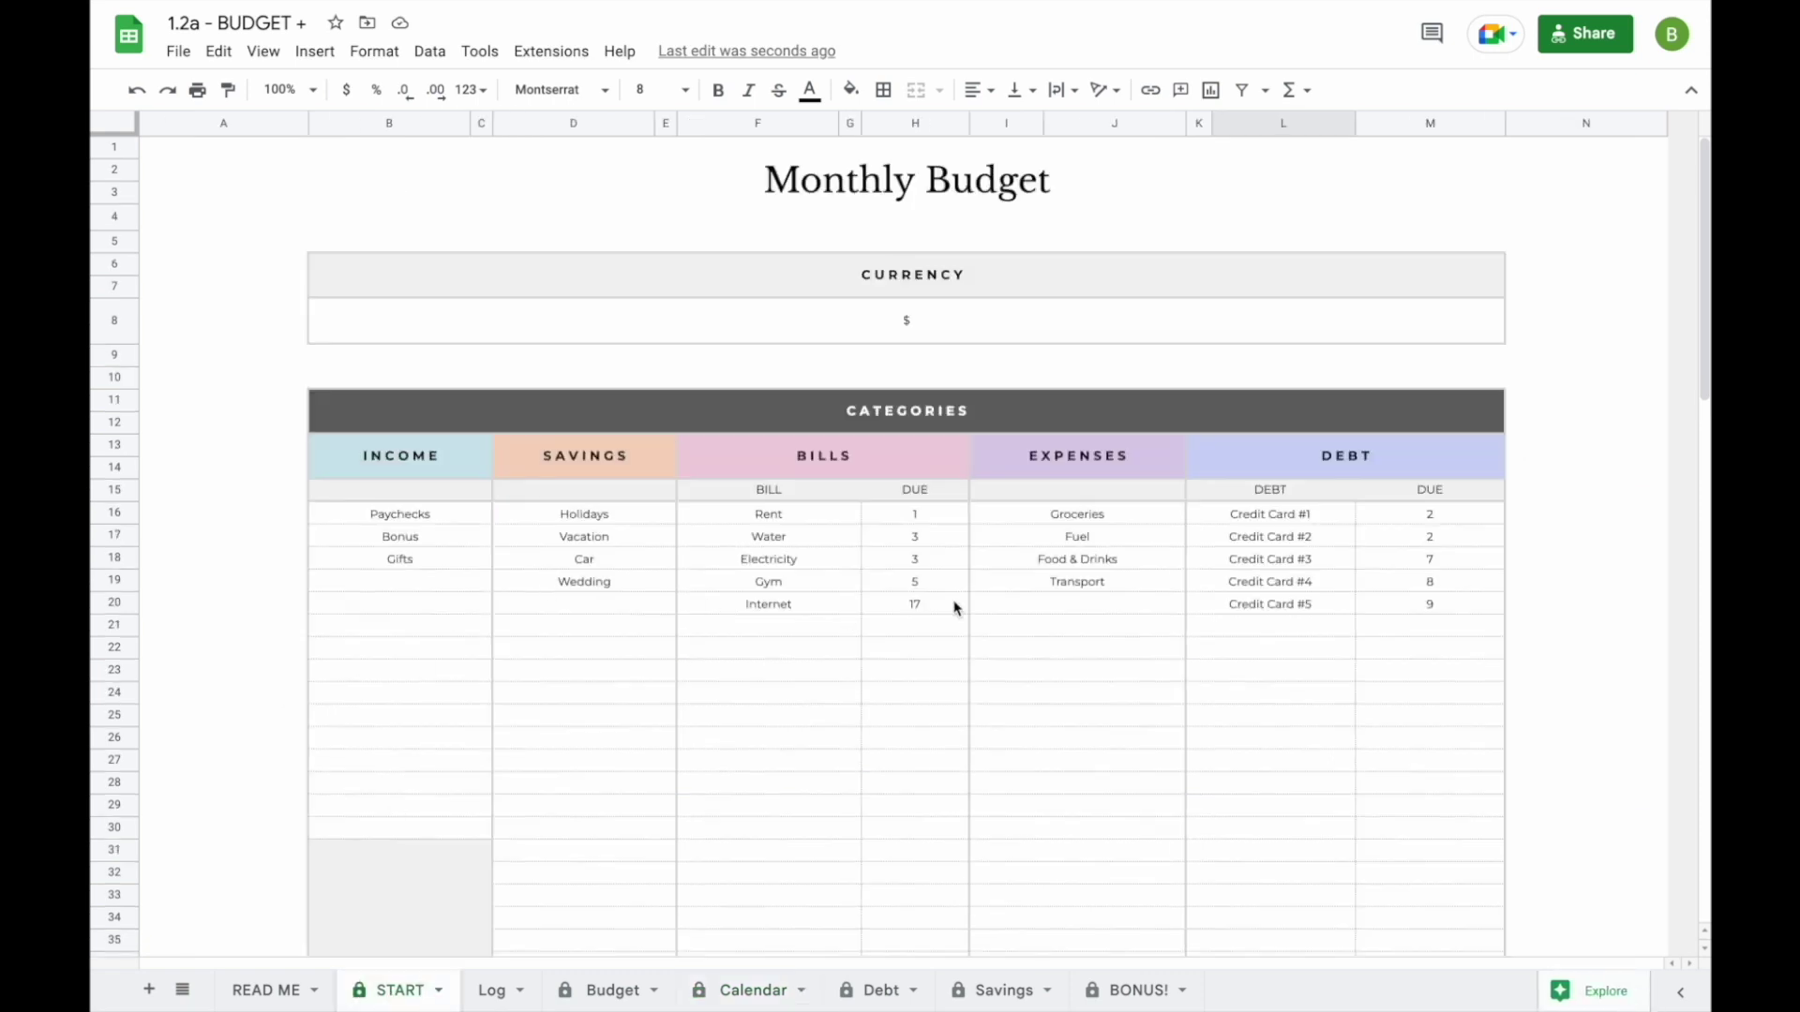
click(753, 991)
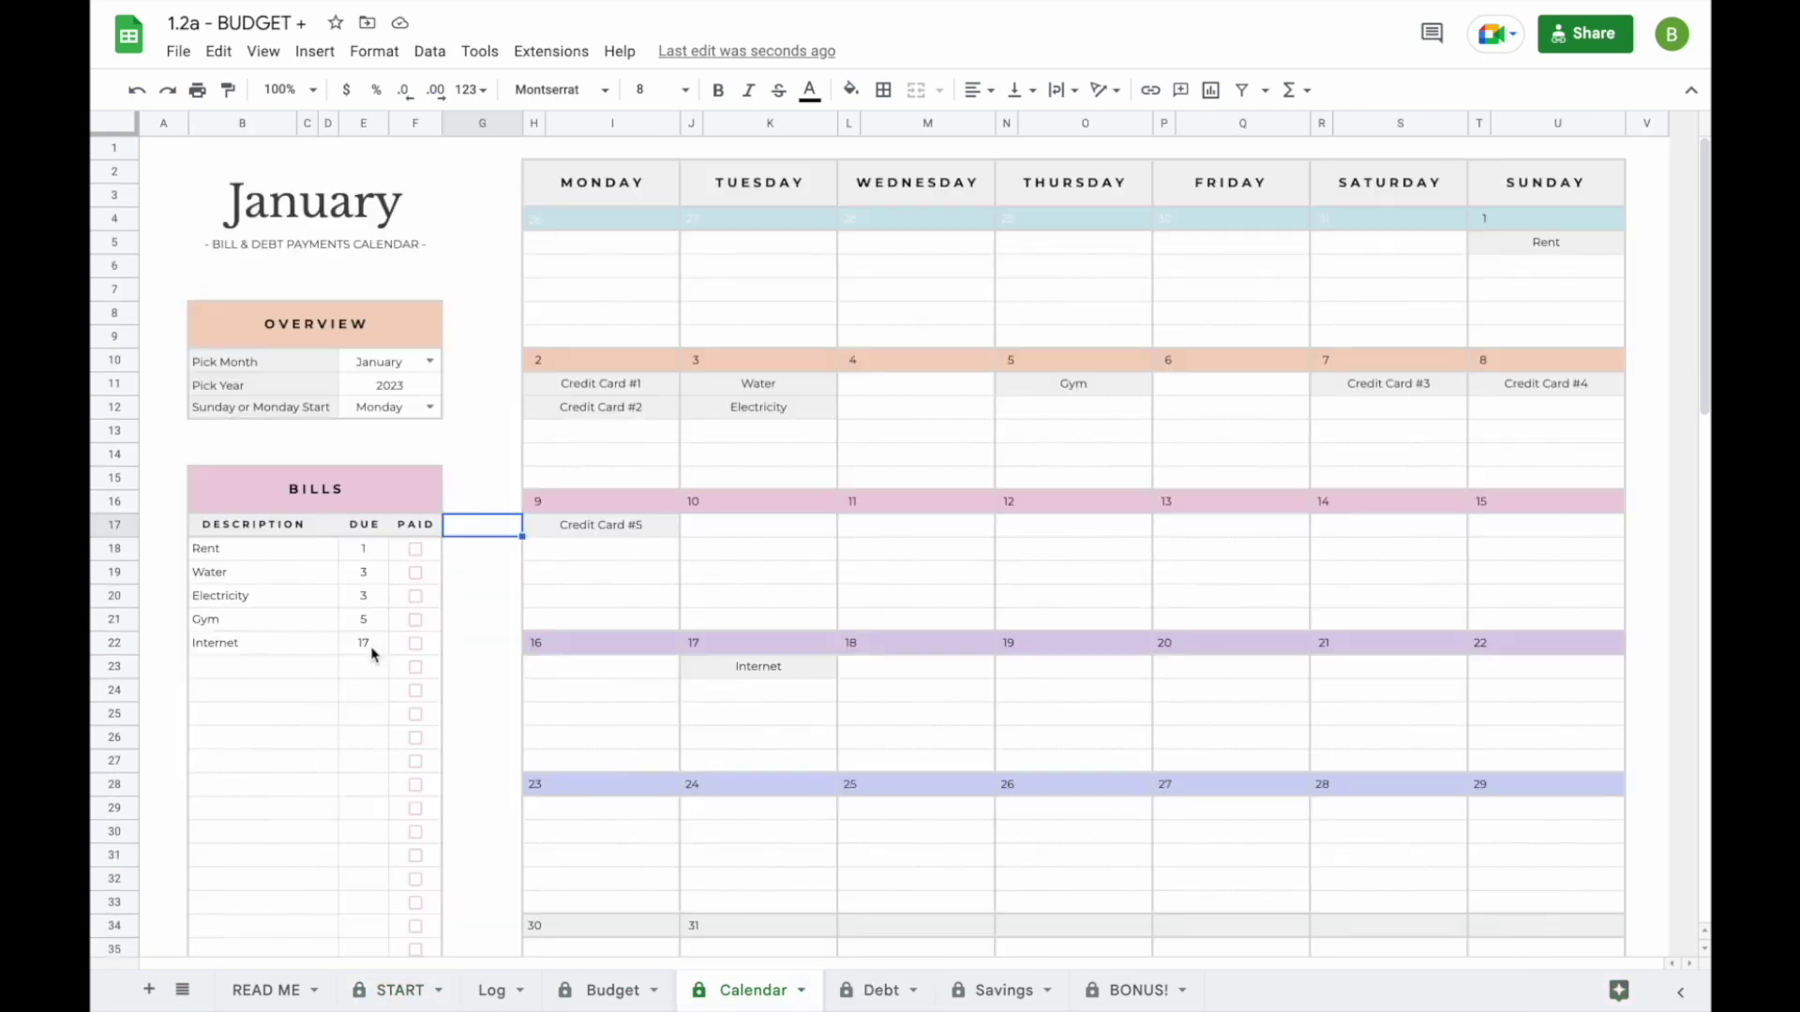
click(369, 553)
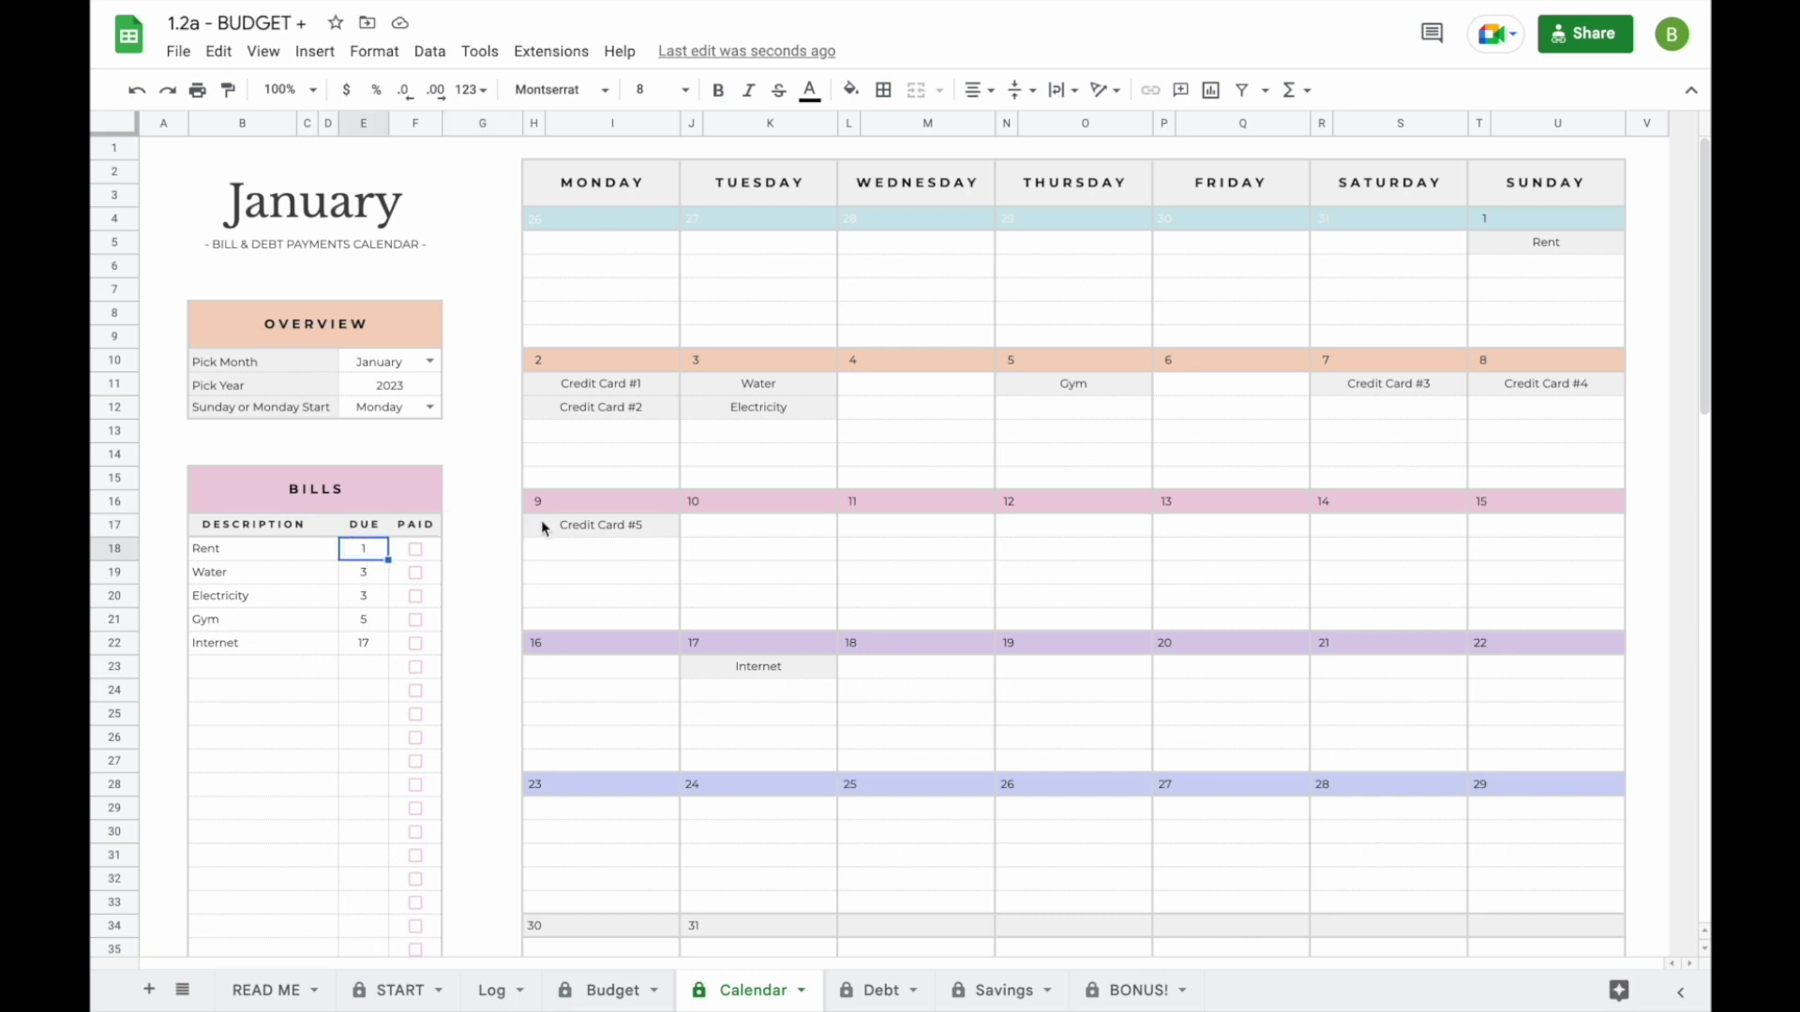
text(4)
key(Return)
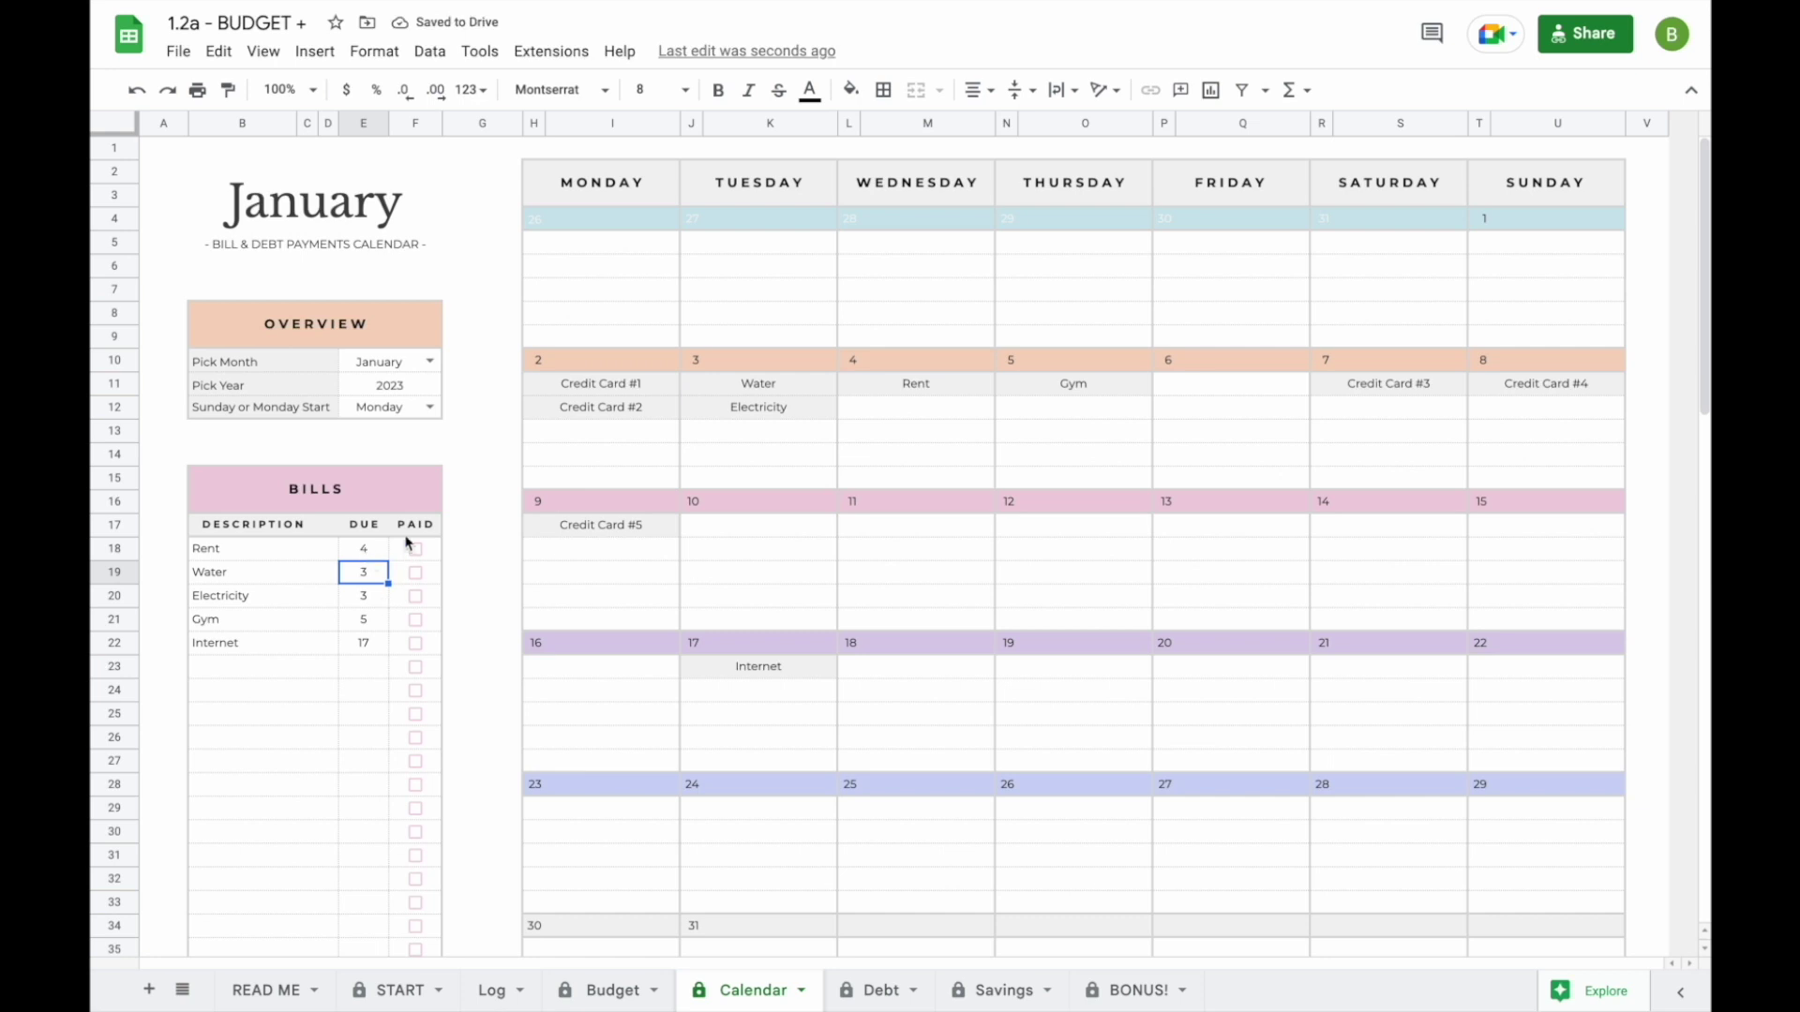
click(371, 557)
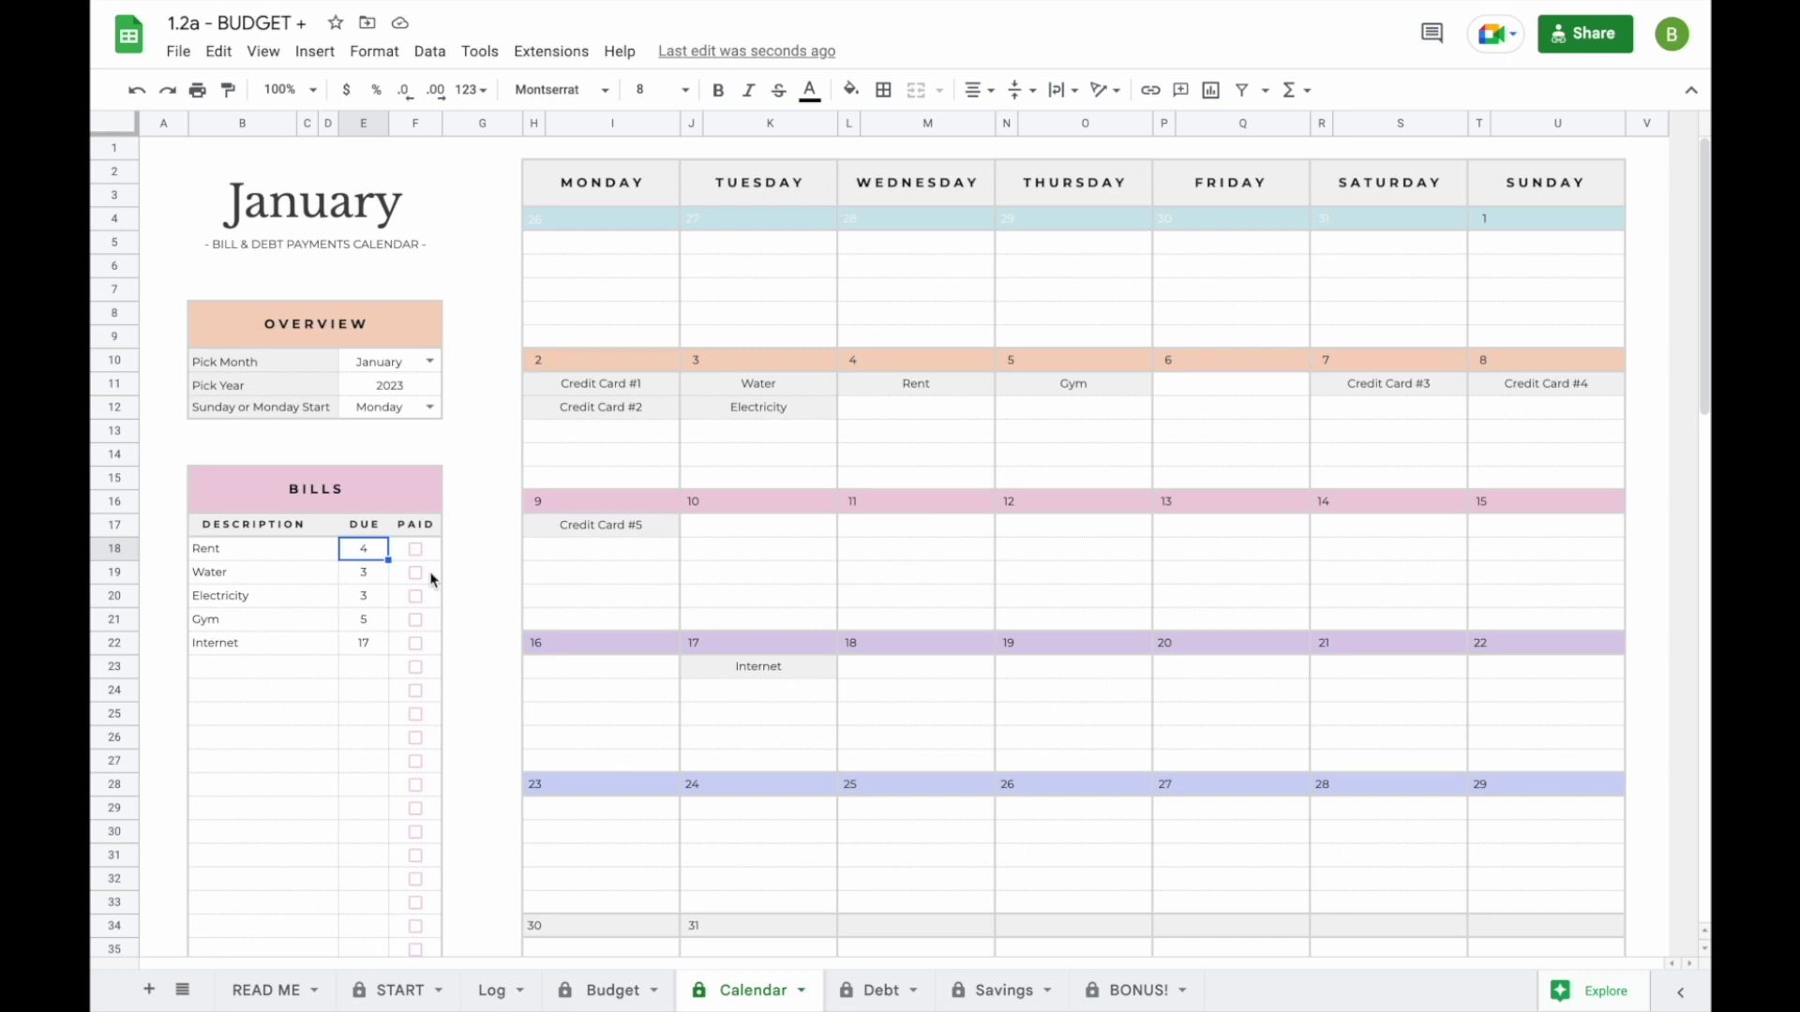
text(1)
key(Return)
click(495, 502)
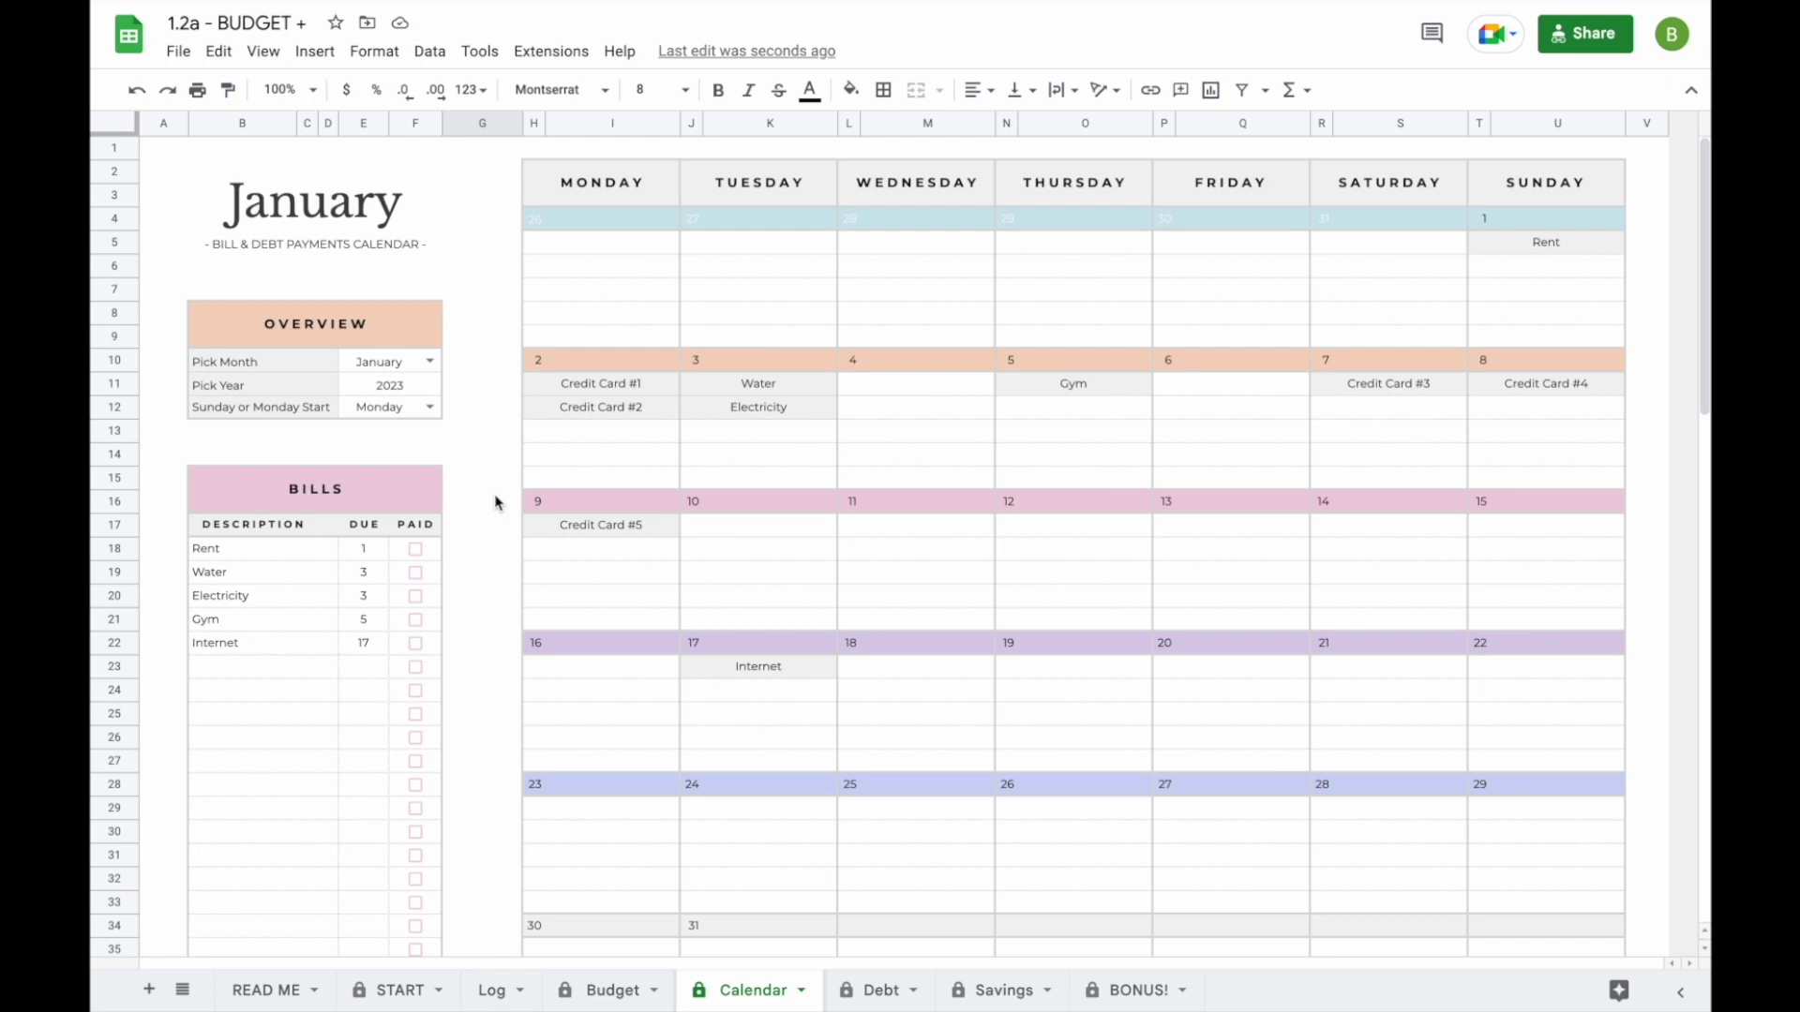
scroll(158, 735, down, 15)
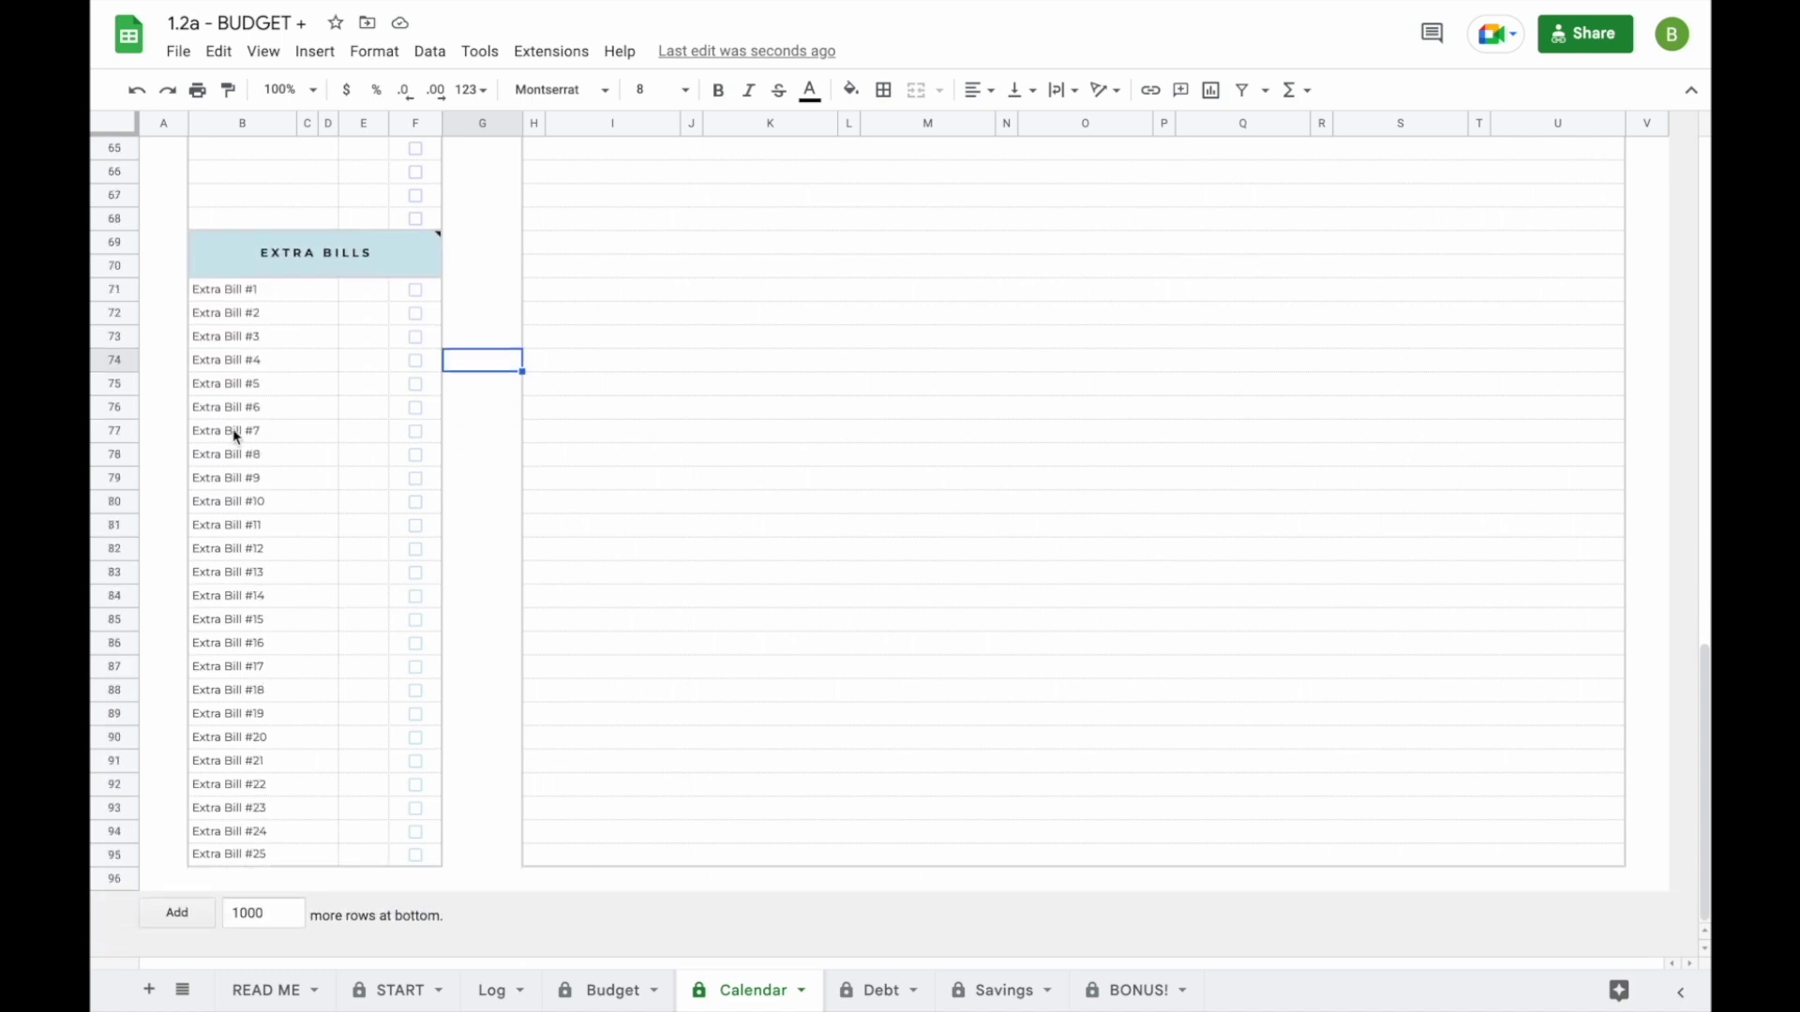
- Rename the first Extra Bills entry to 'Annual Bill' with due day 5
click(261, 298)
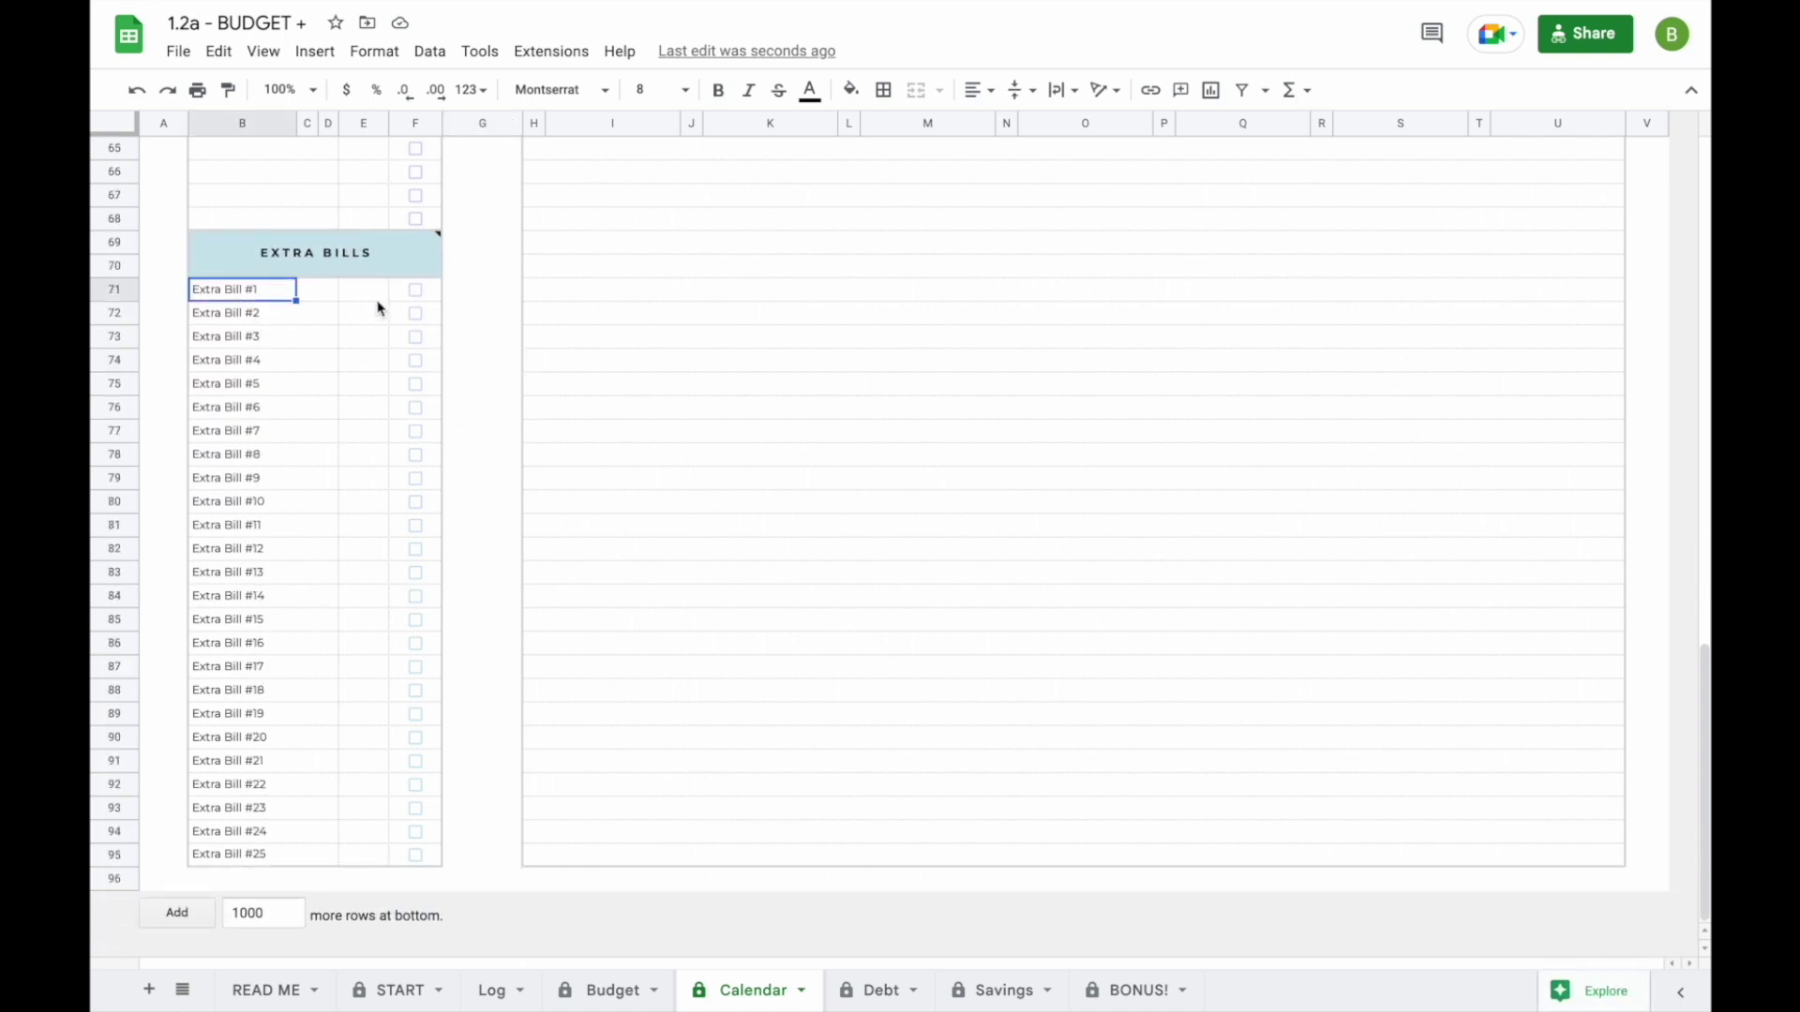
double_click(273, 300)
key(ctrl+a)
text(Annual Bill)
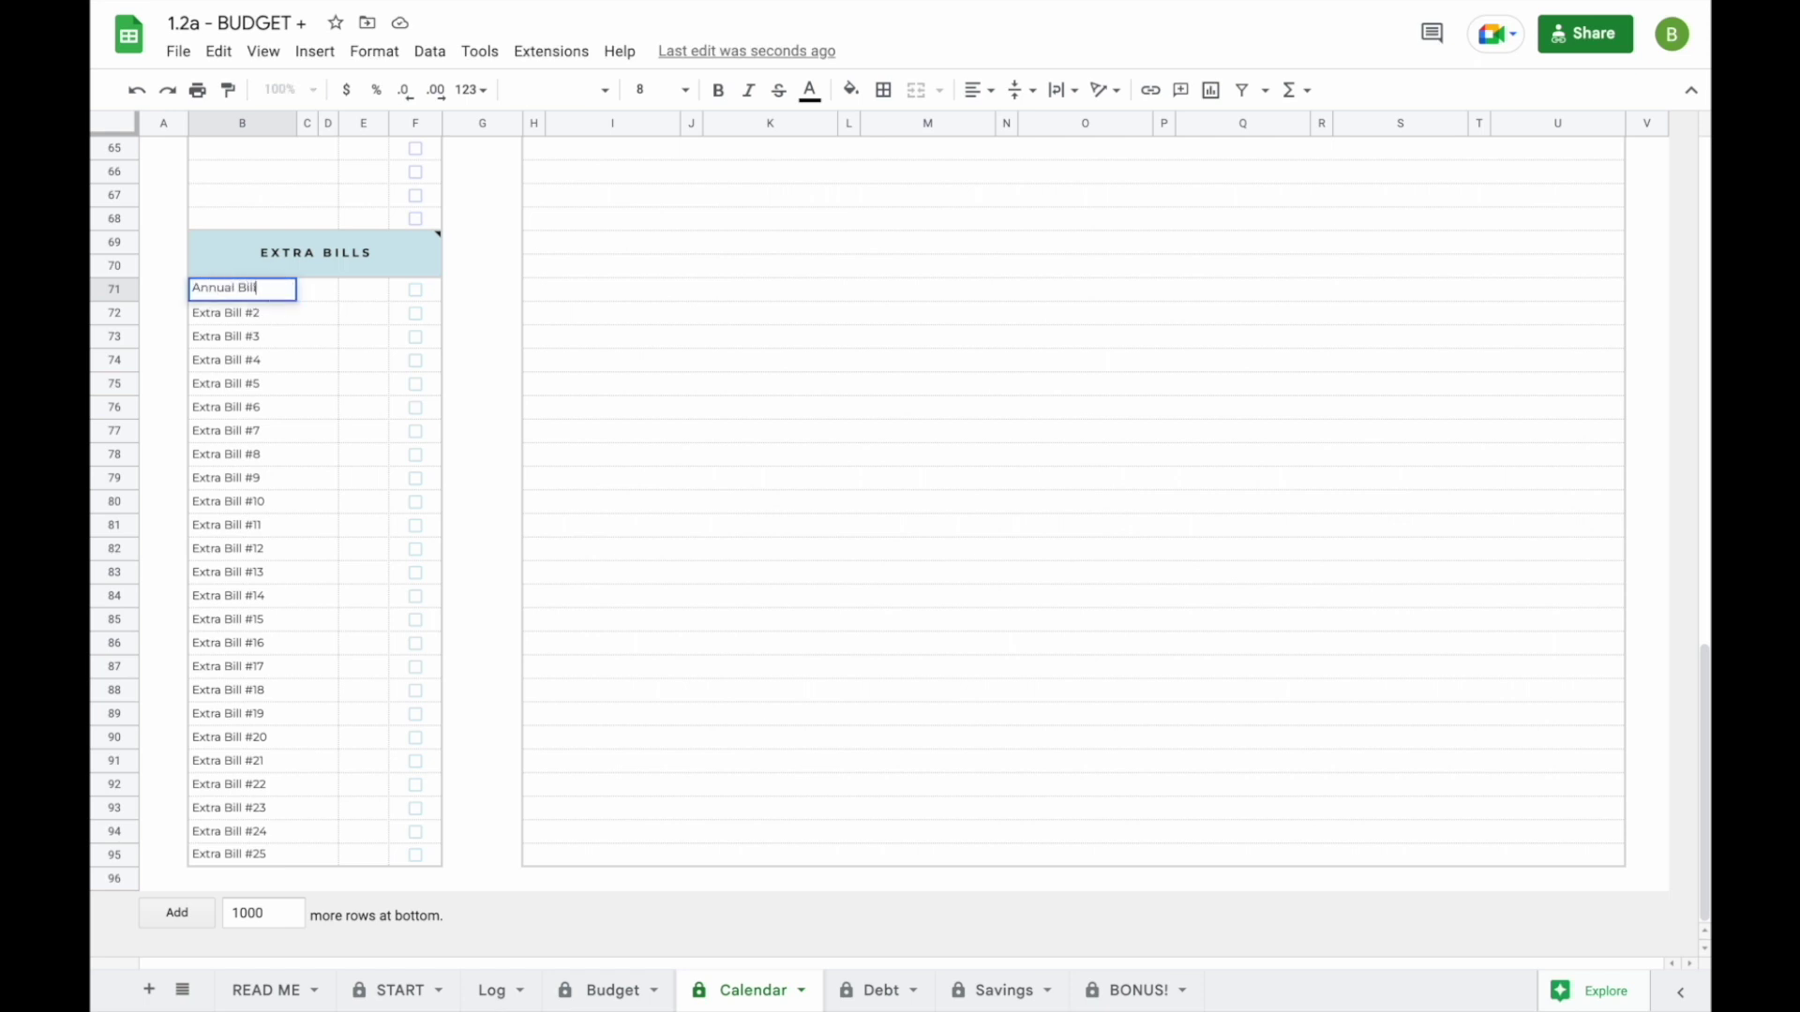
click(380, 294)
text(5)
key(Return)
- Delete the Annual Bill's due day and name, leaving the Extra Bills entry empty
scroll(515, 394, up, 15)
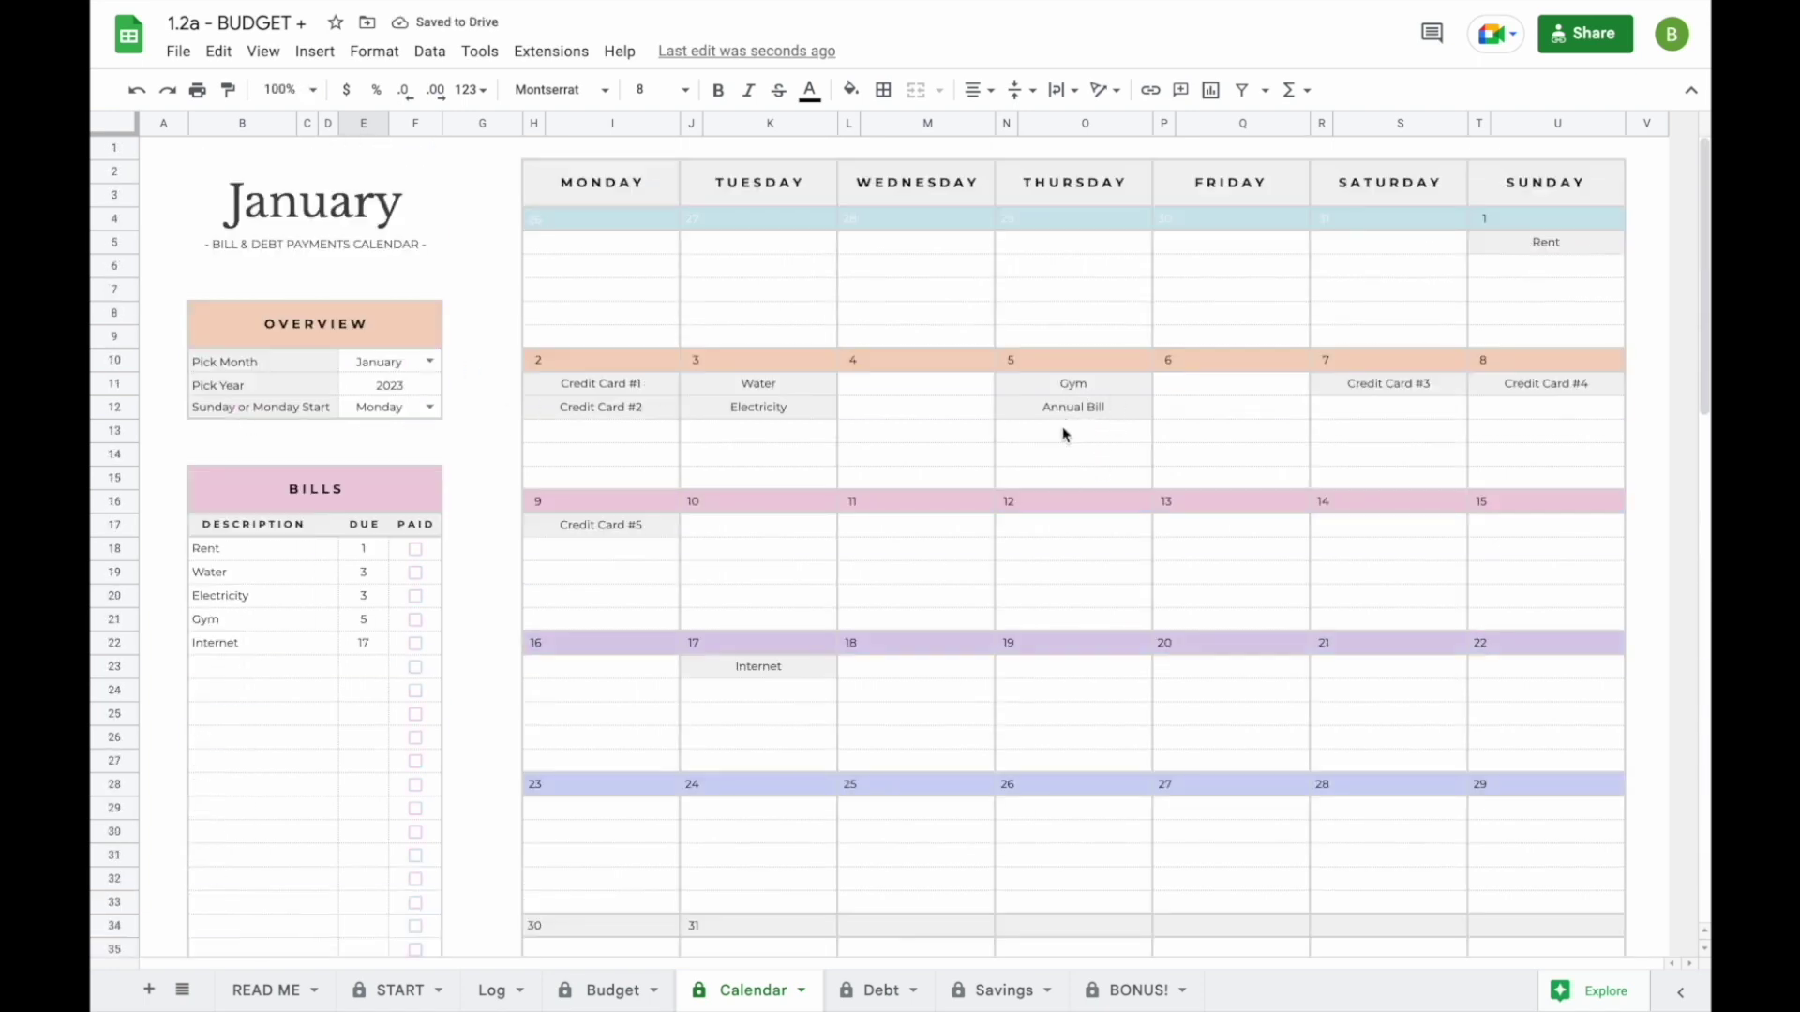
scroll(602, 614, down, 15)
click(373, 387)
key(Delete)
click(317, 385)
click(240, 386)
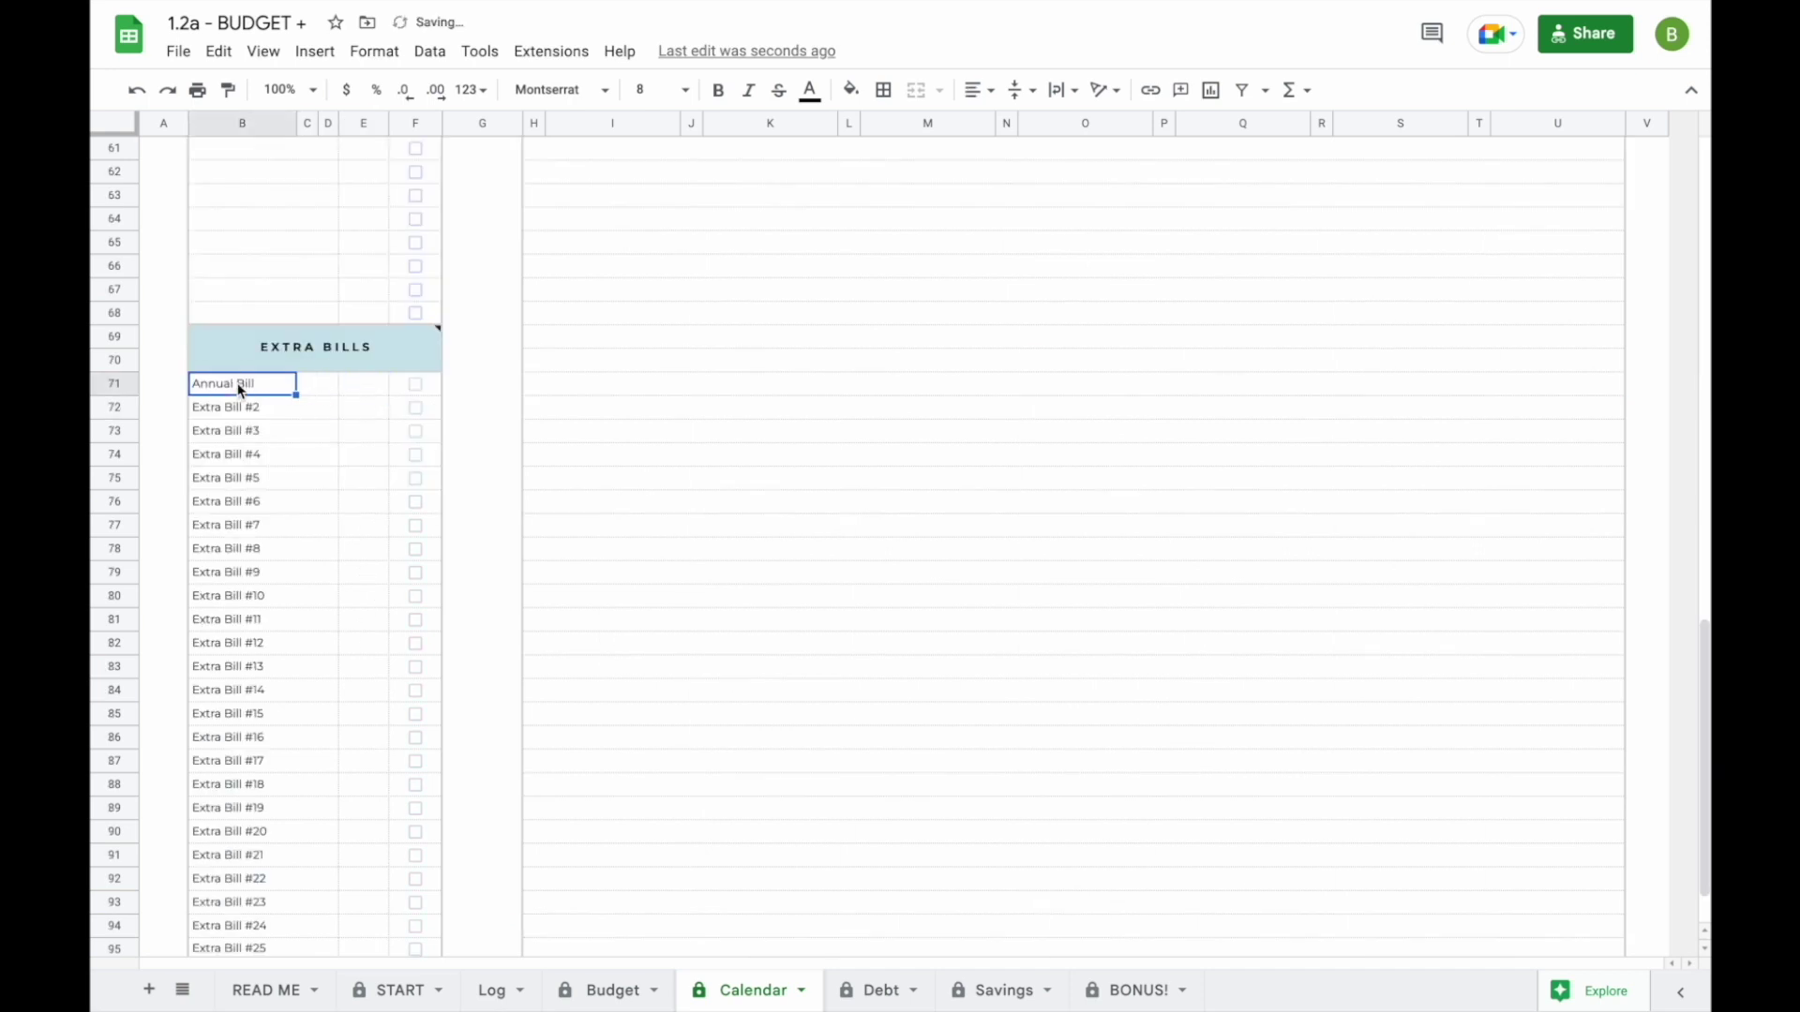
key(Delete)
scroll(266, 685, up, 17)
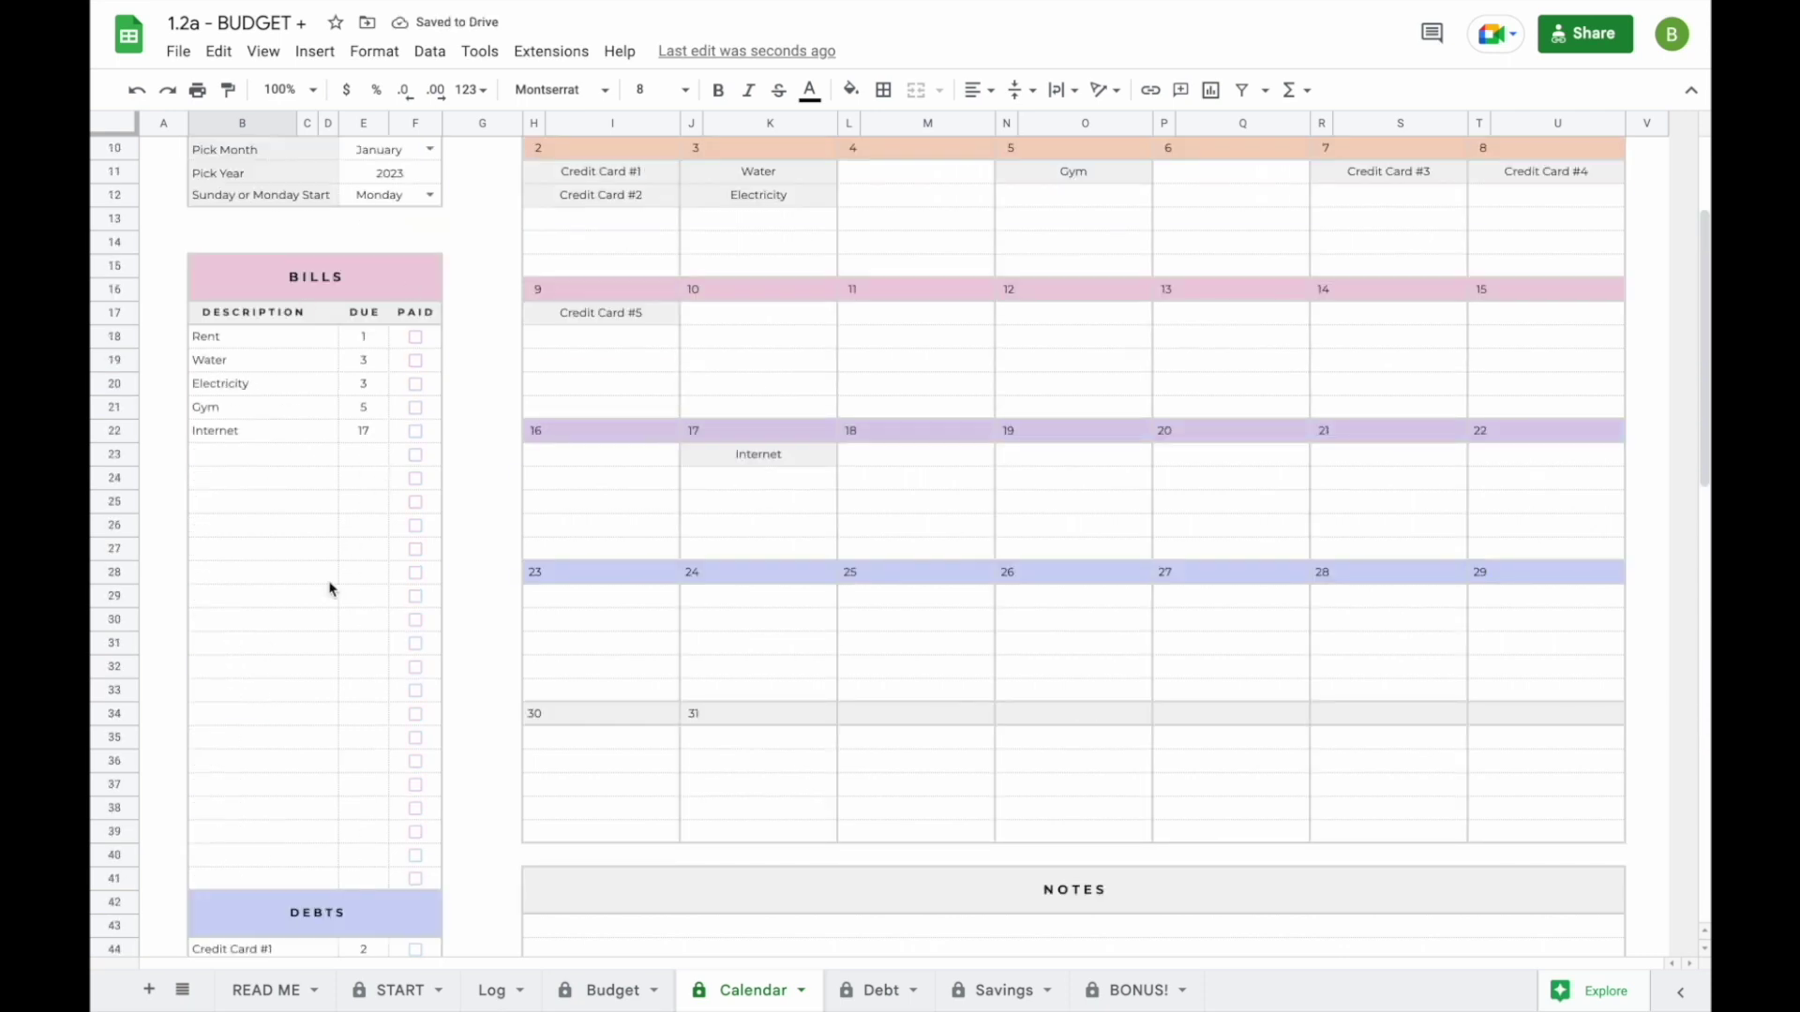
scroll(317, 612, down, 13)
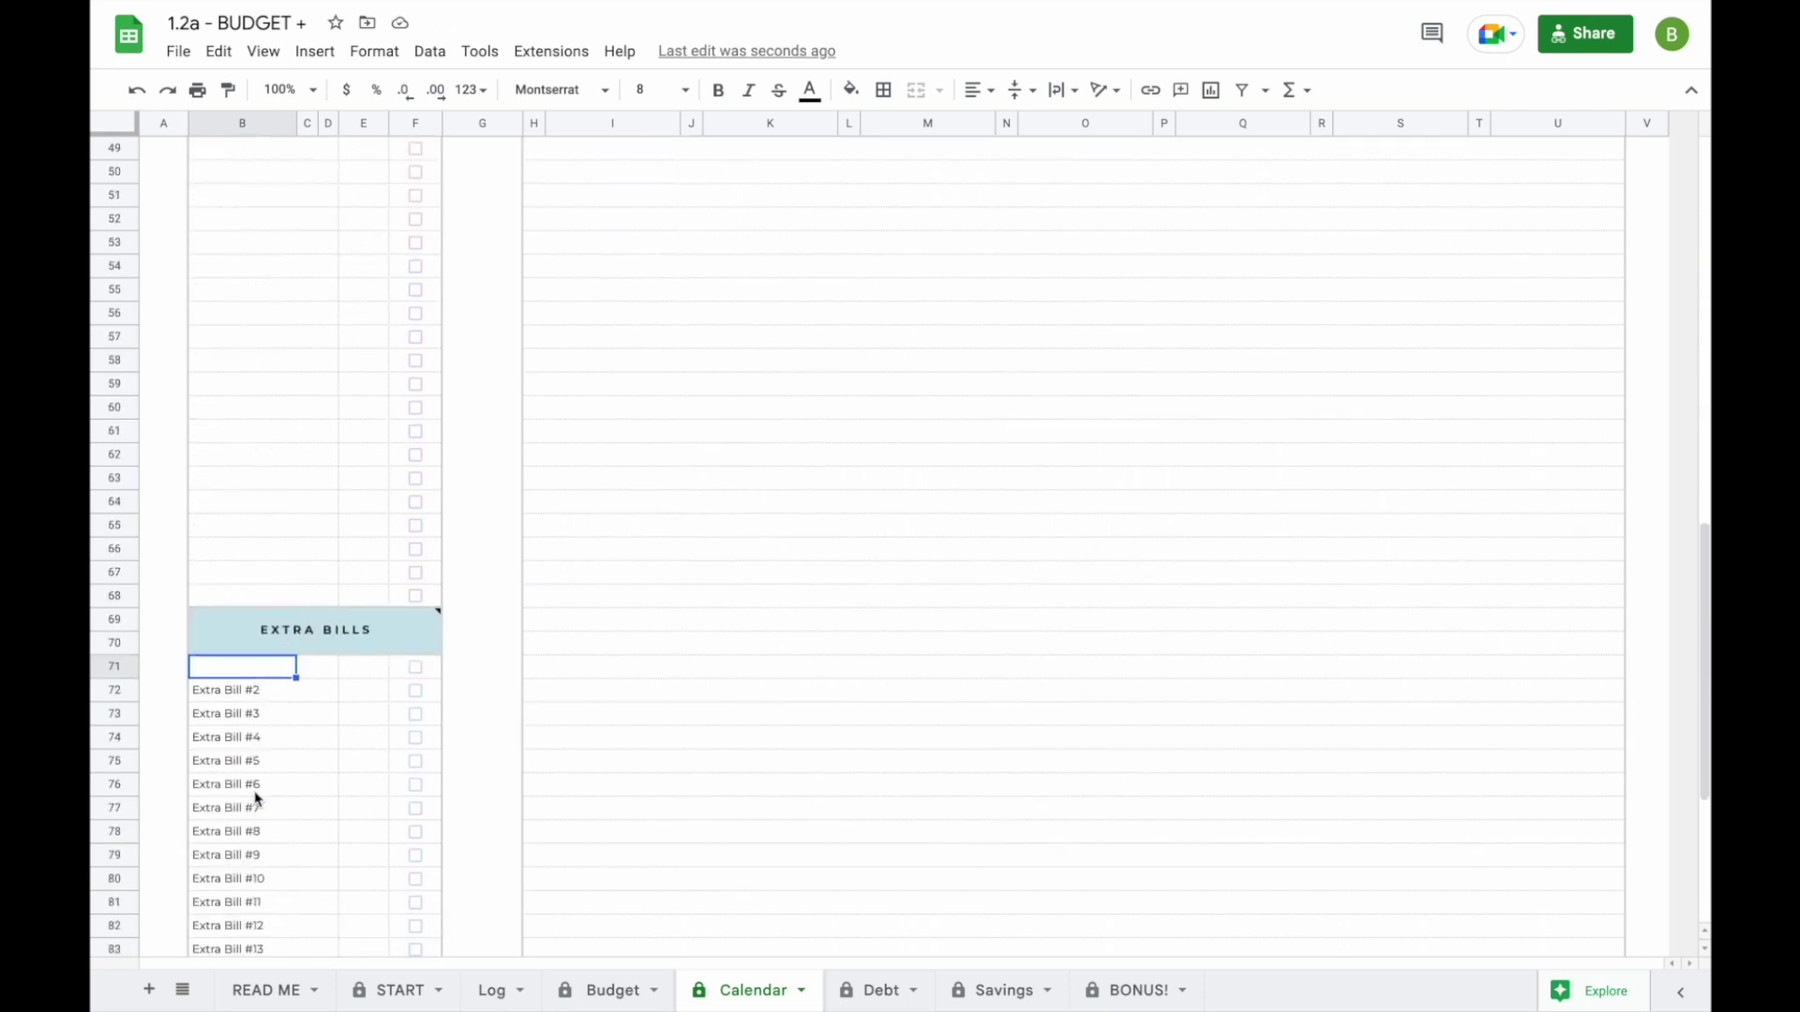
scroll(257, 805, down, 6)
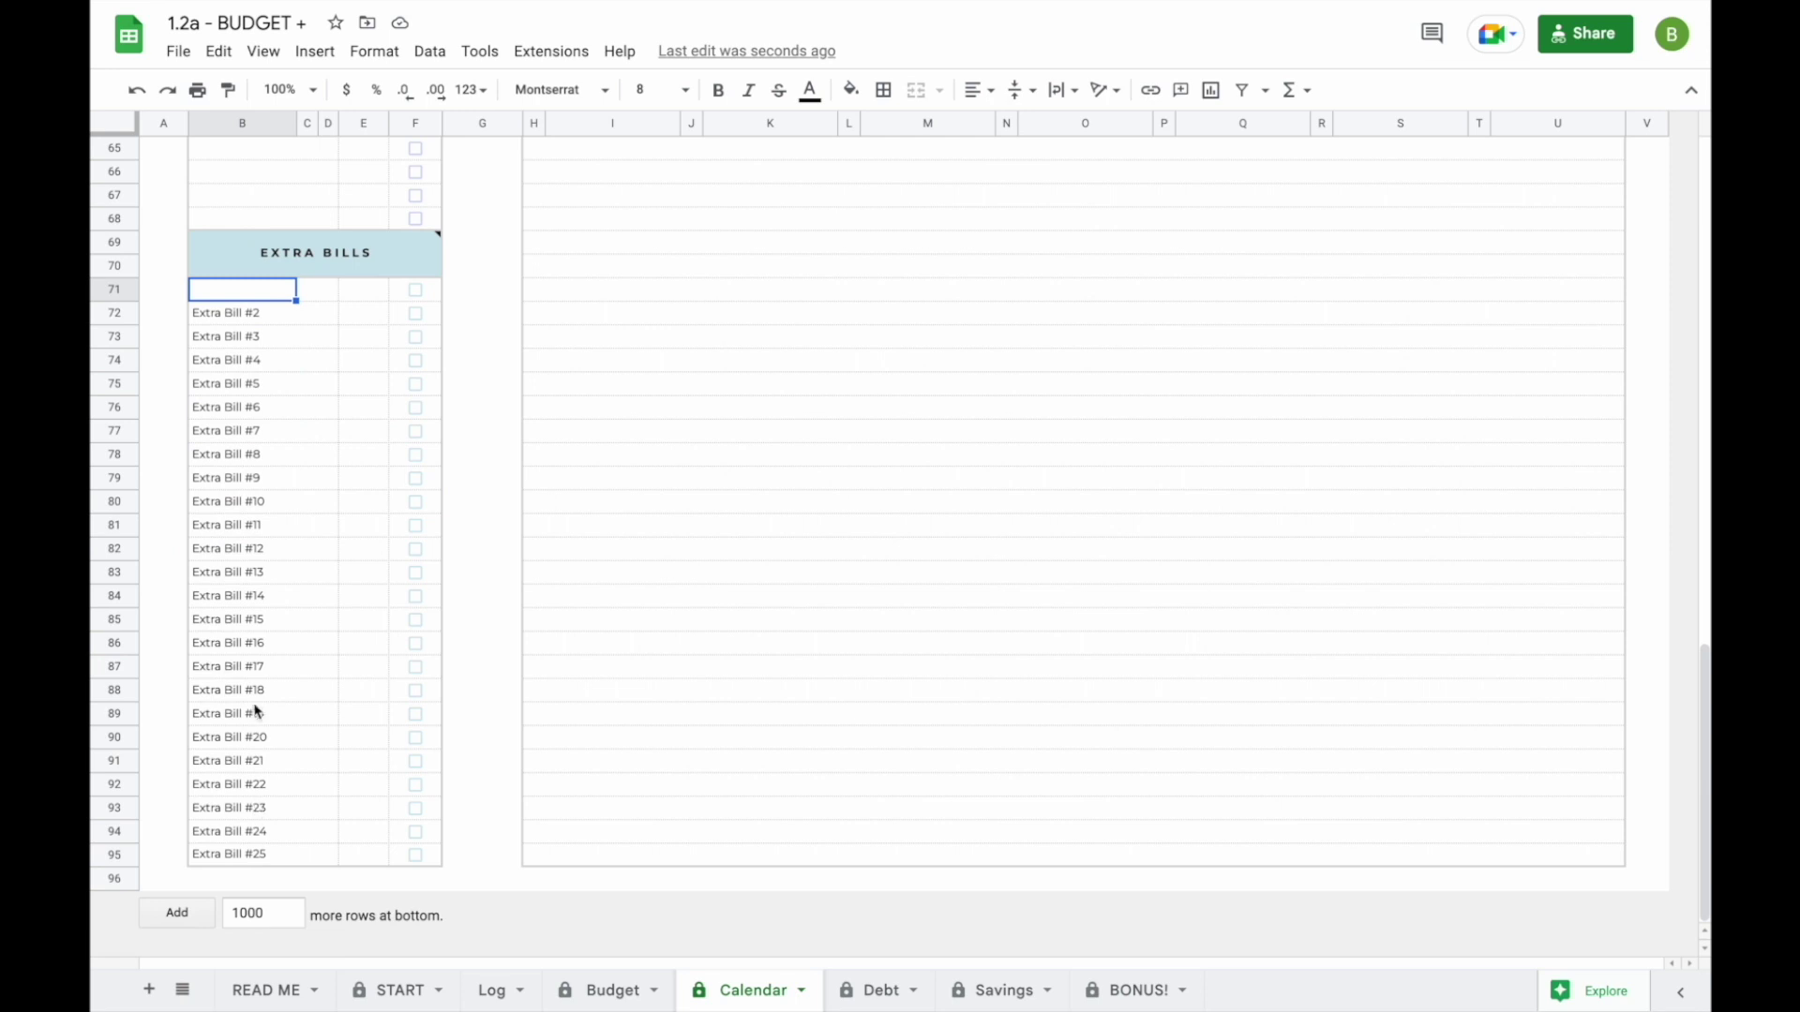
scroll(253, 706, up, 20)
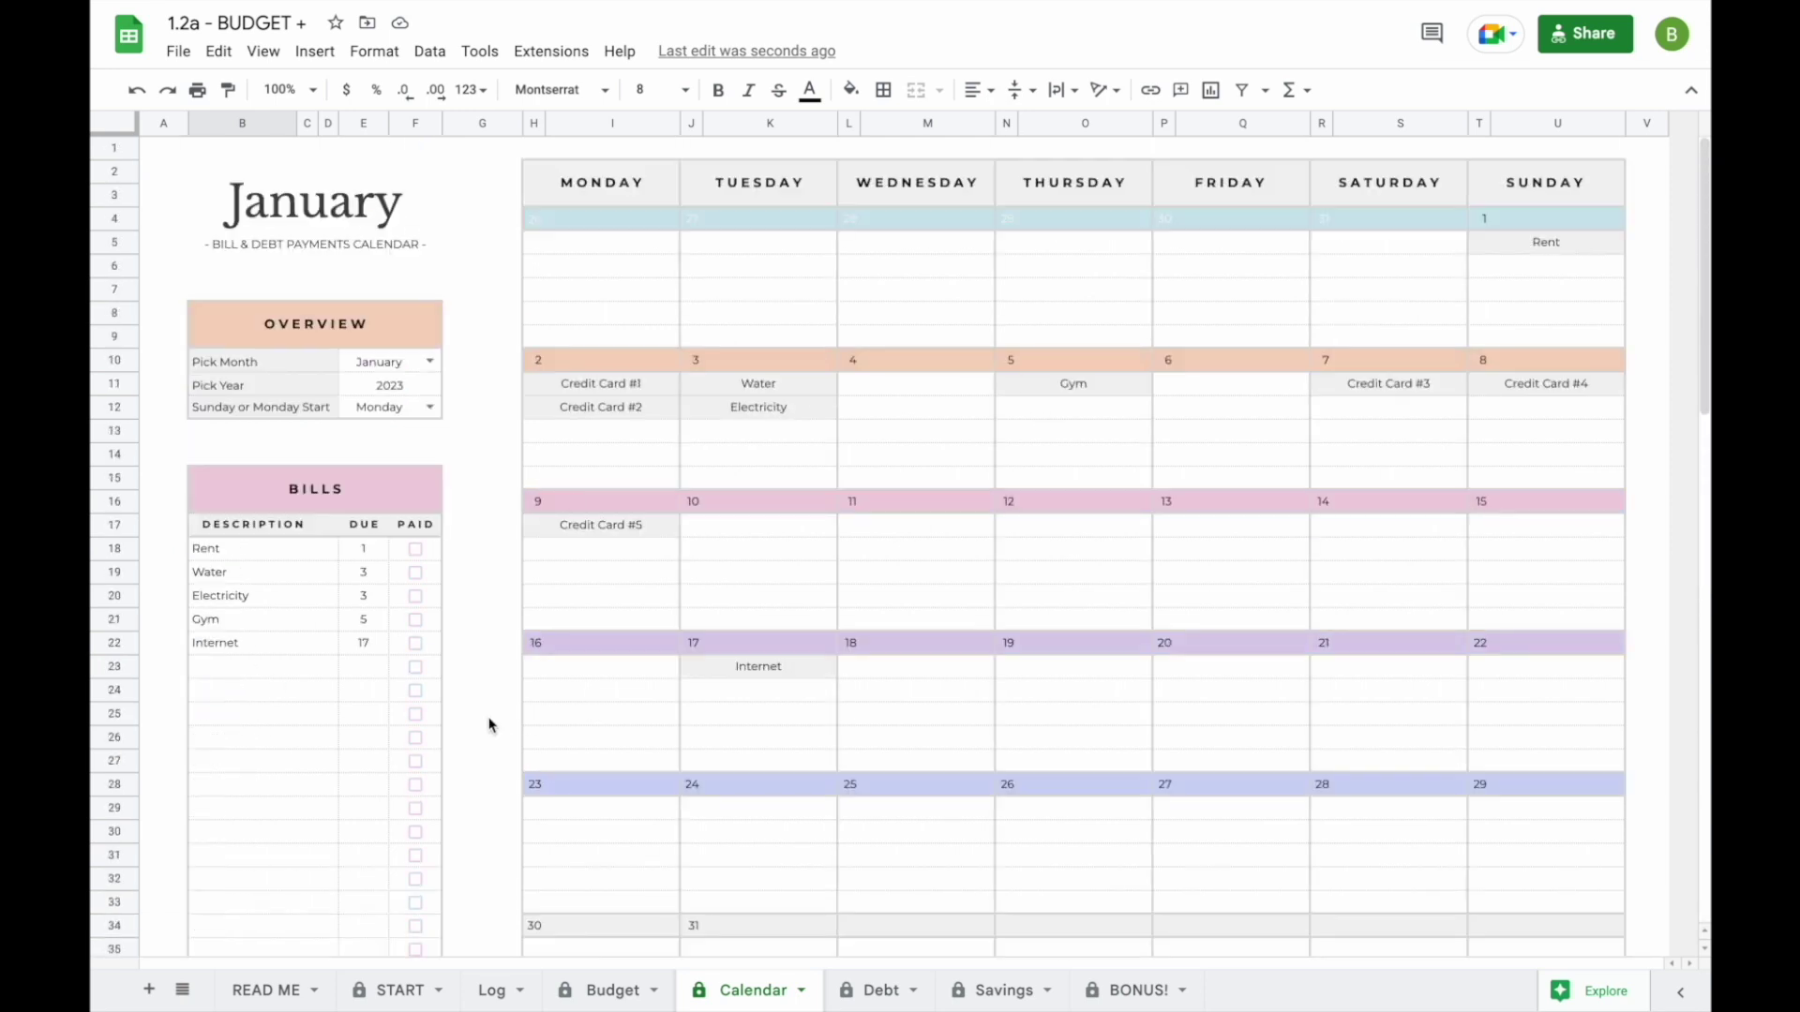
scroll(488, 725, down, 12)
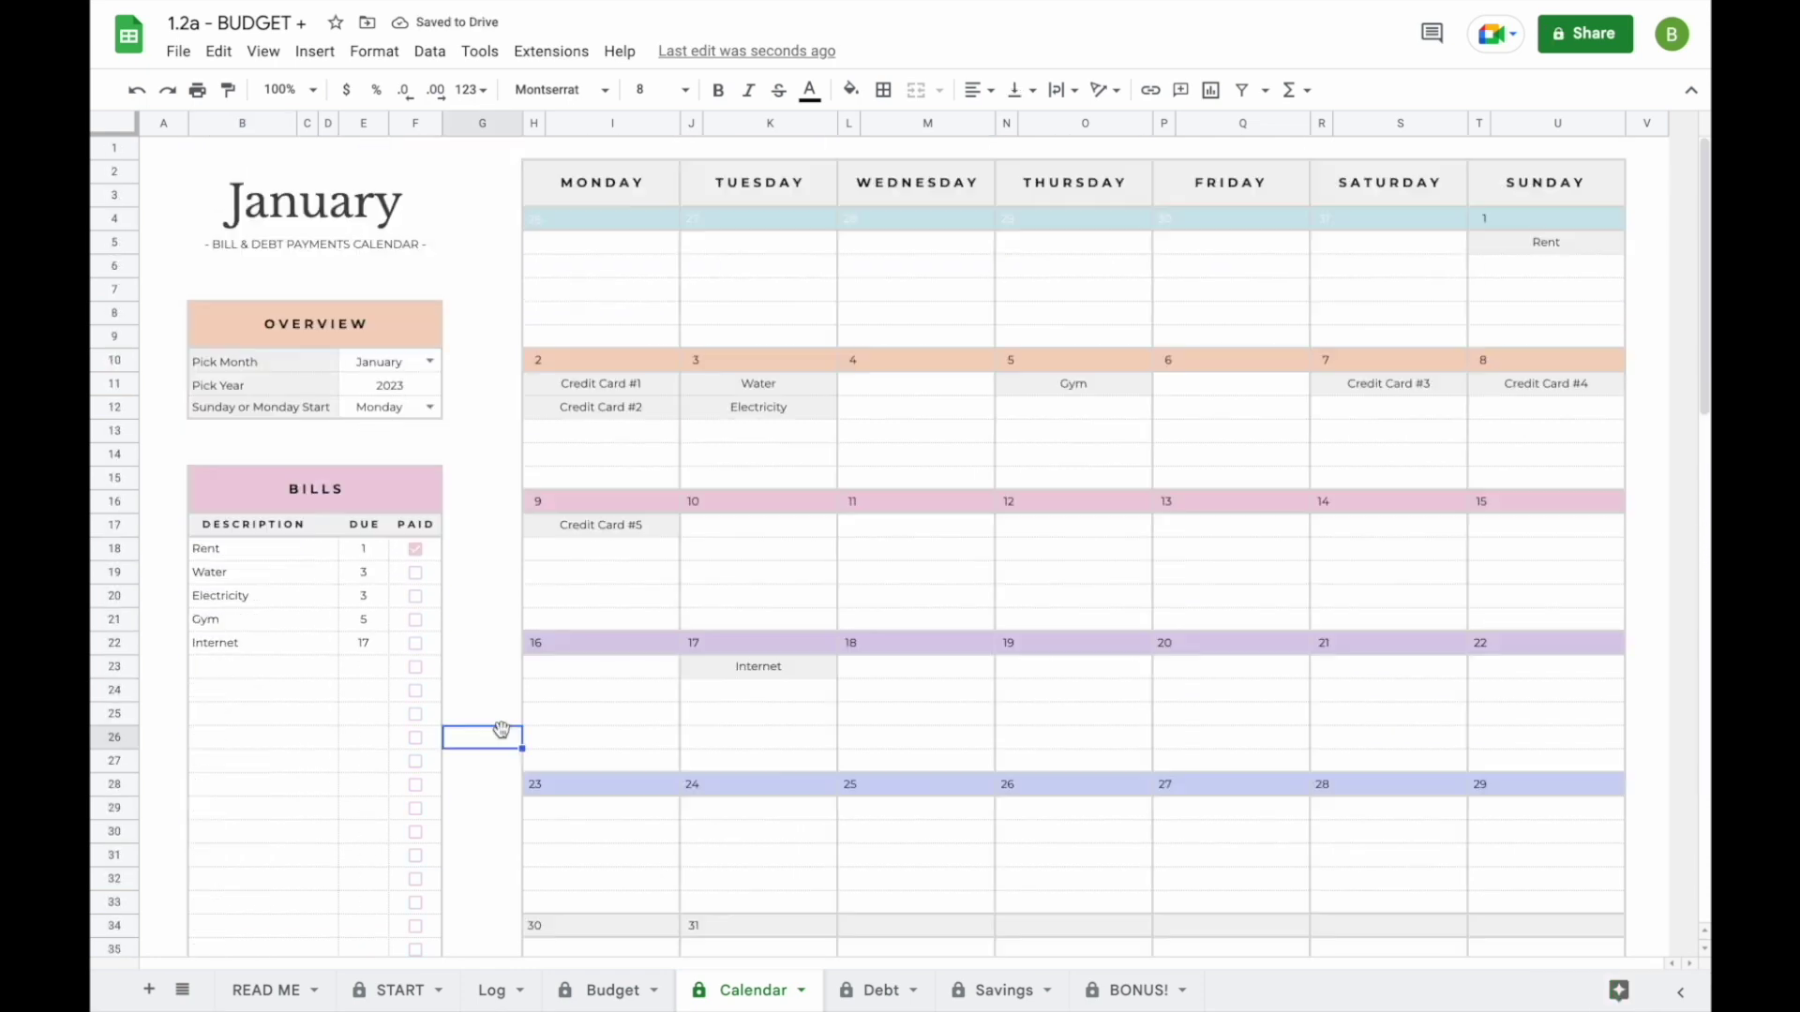
- On the Debt Dashboard, change Select Month from November to December
click(891, 990)
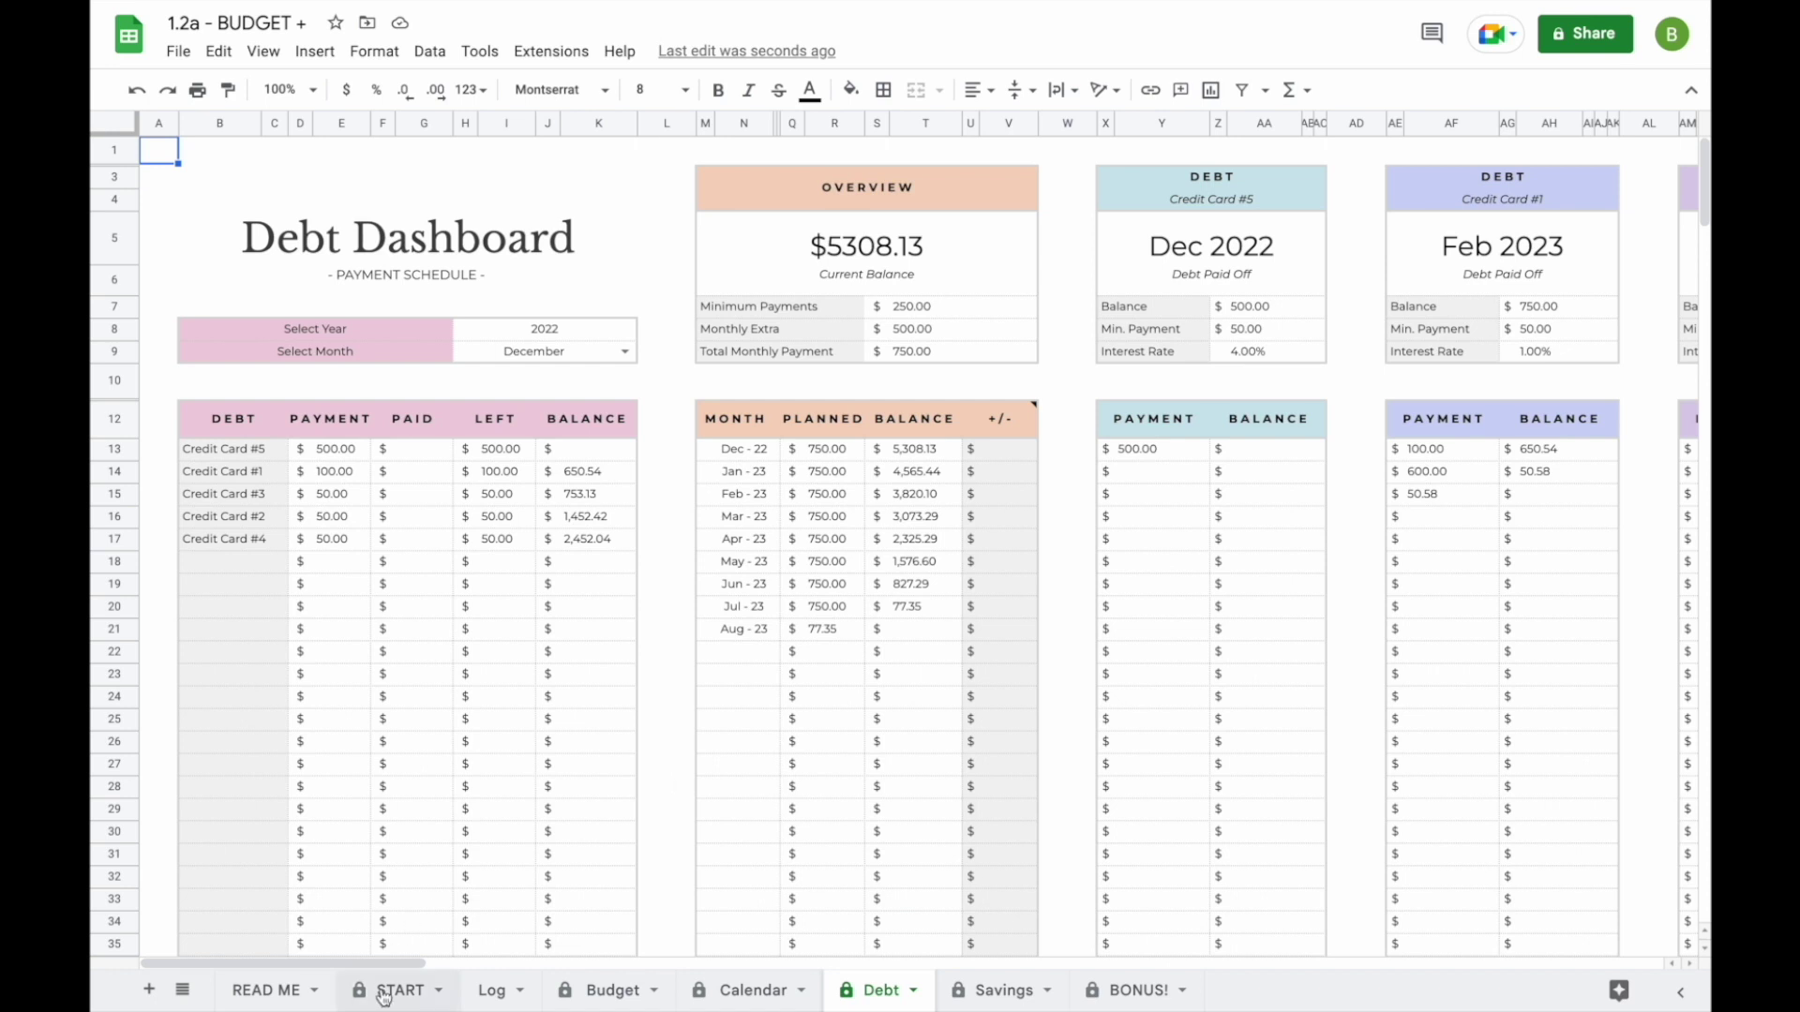
scroll(1257, 319, right, 8)
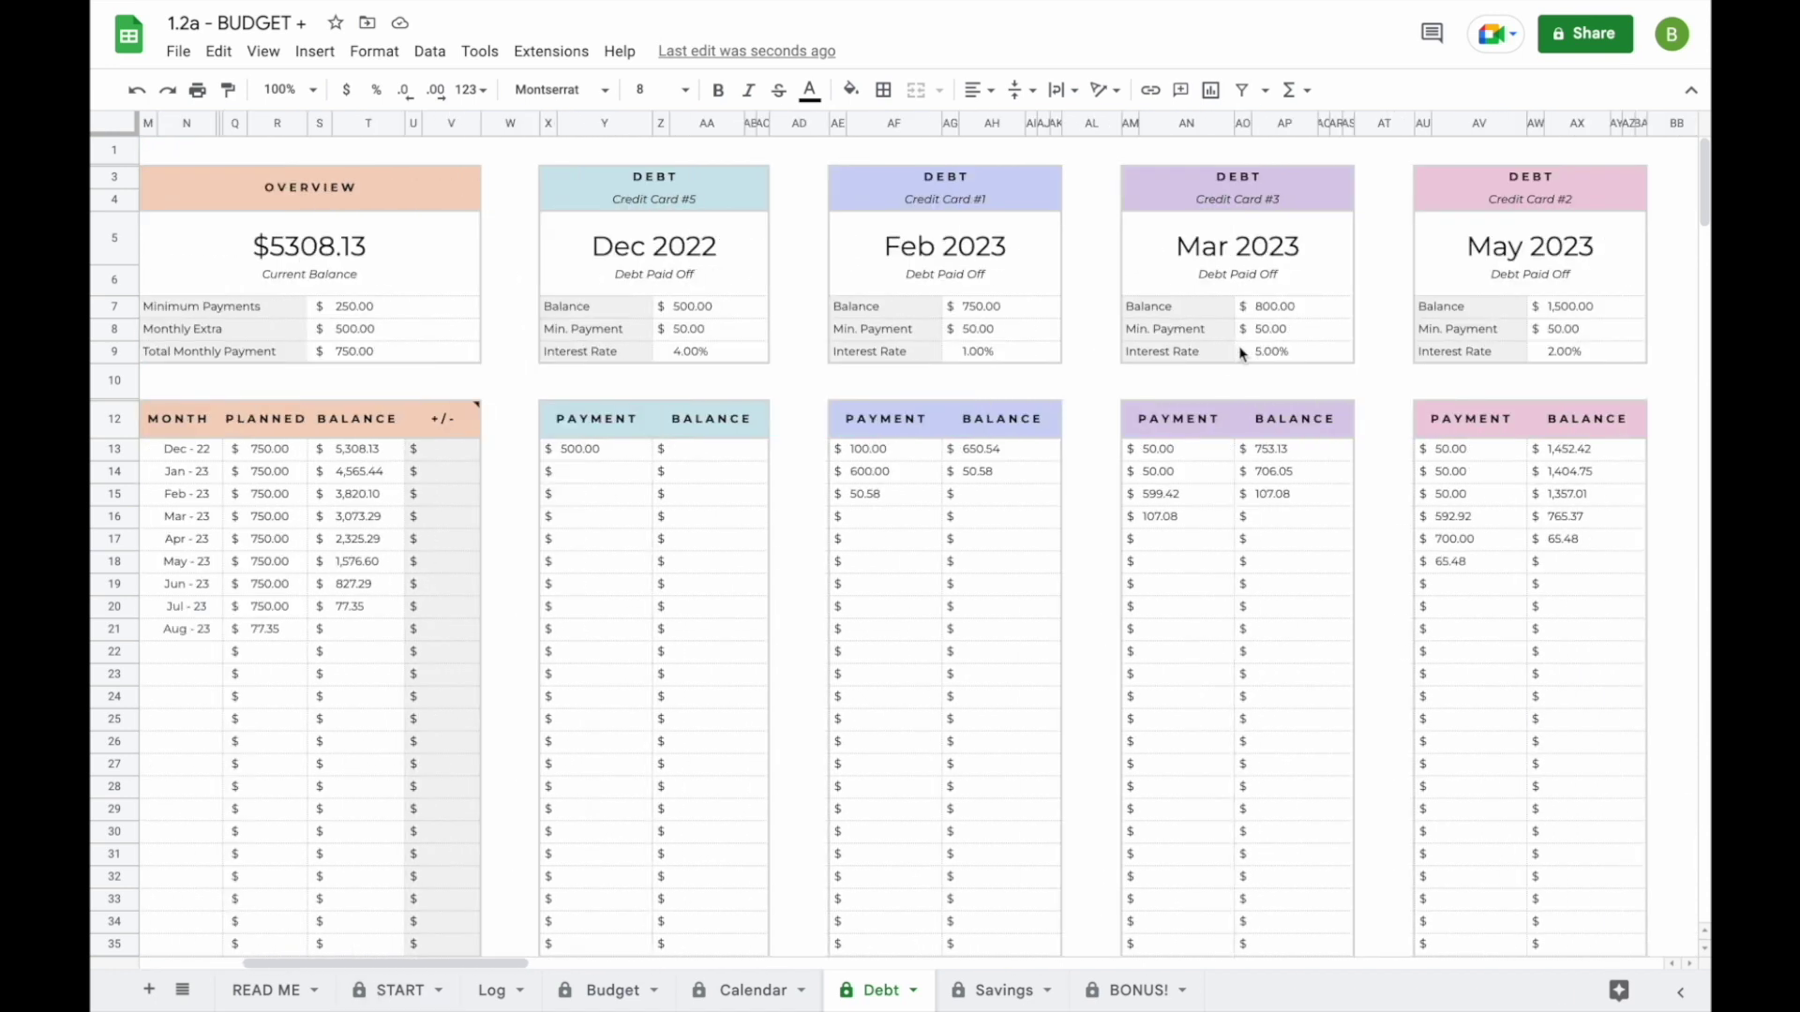
scroll(1240, 352, right, 2)
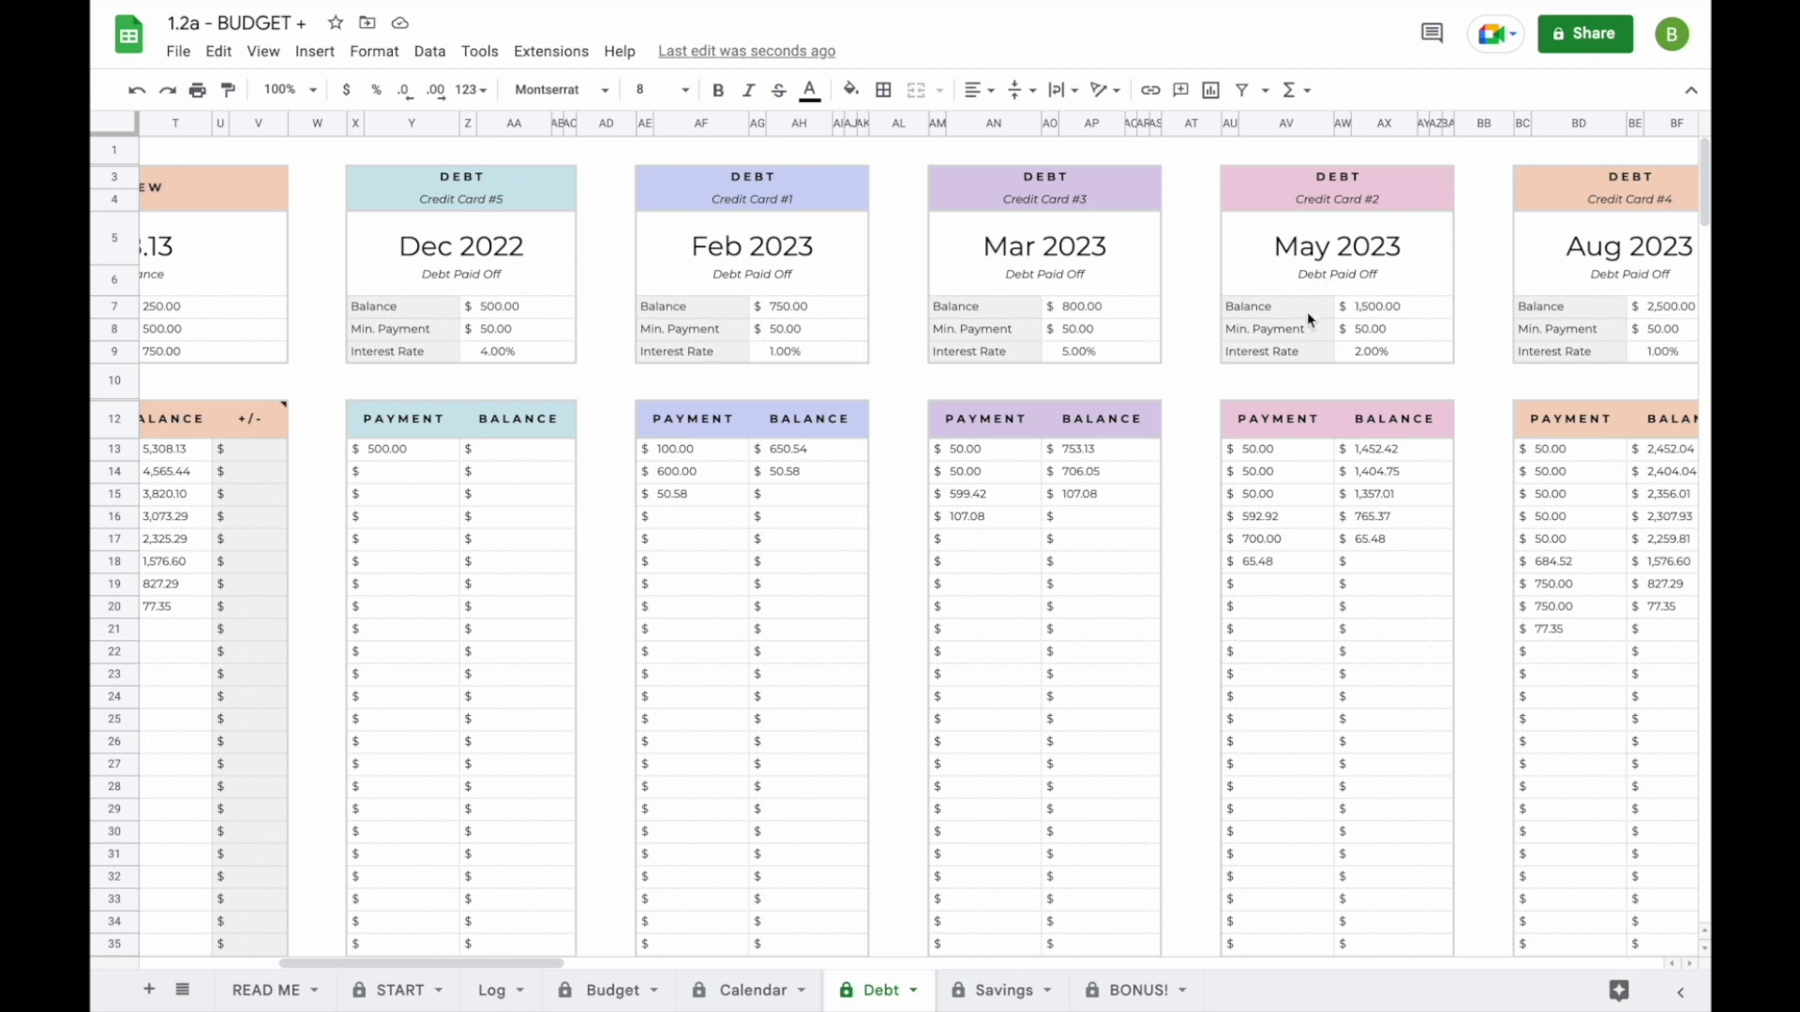
key(ctrl+Home)
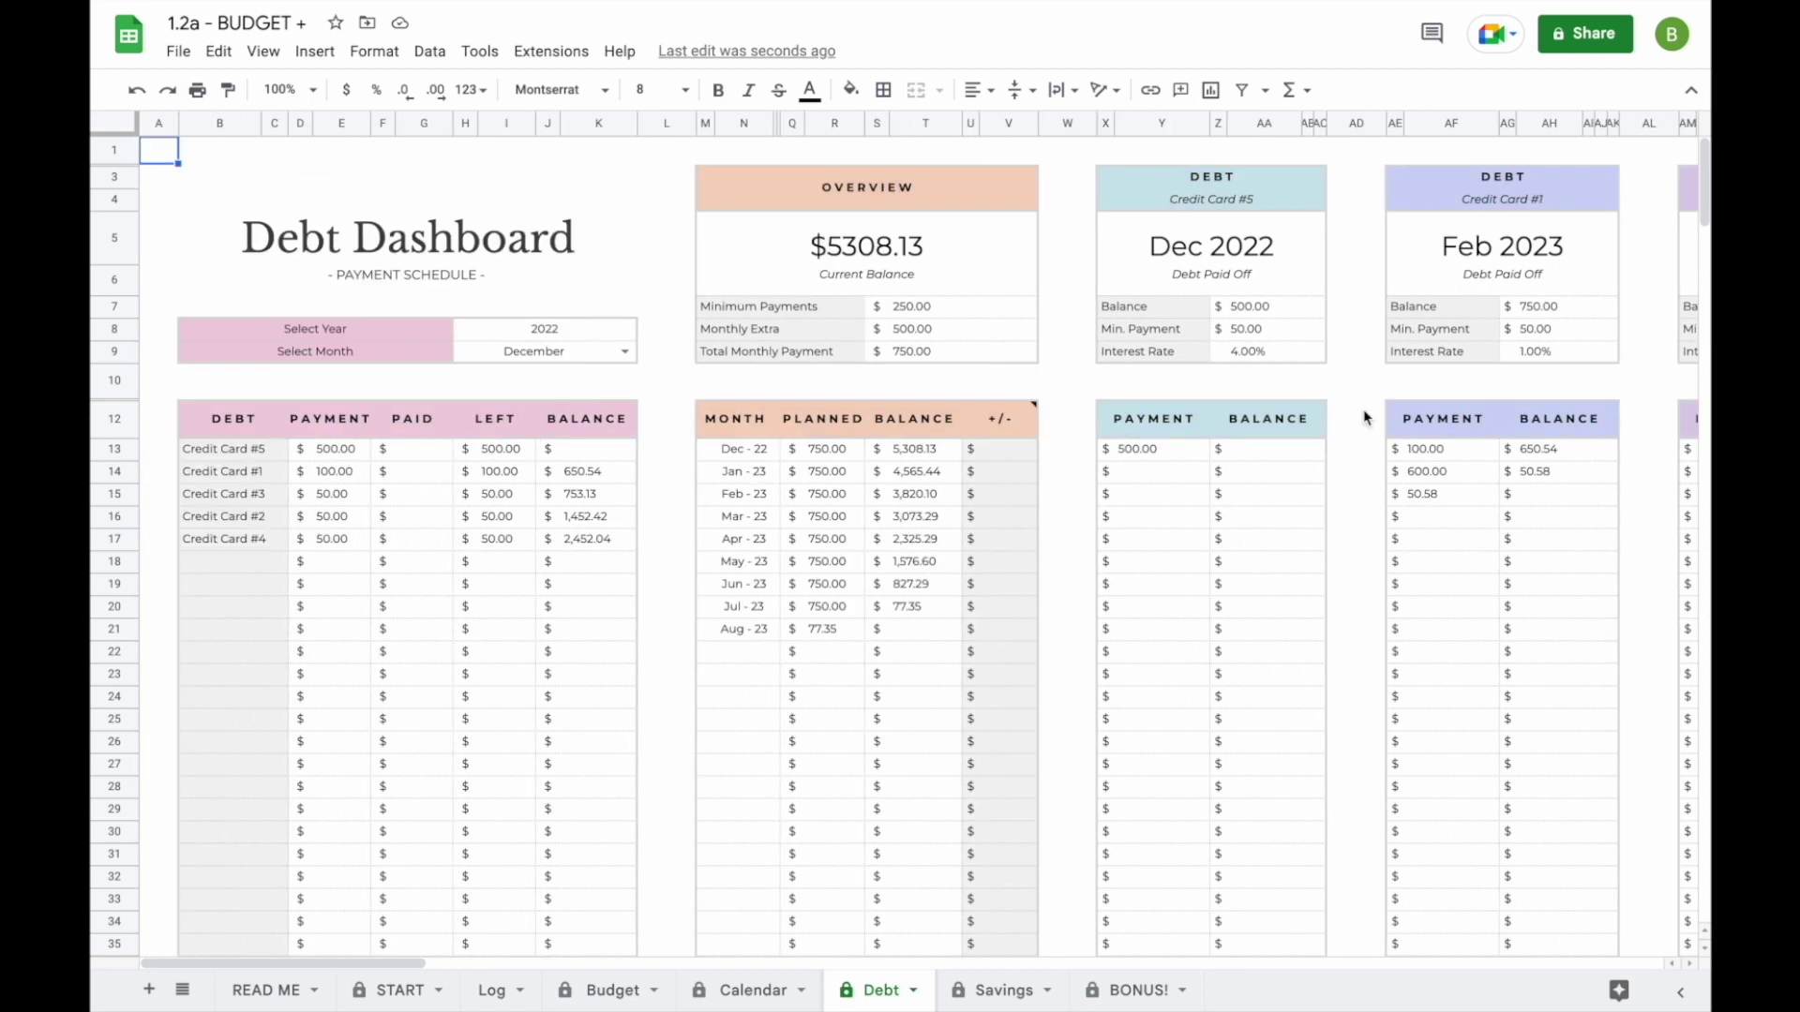
scroll(1607, 322, right, 10)
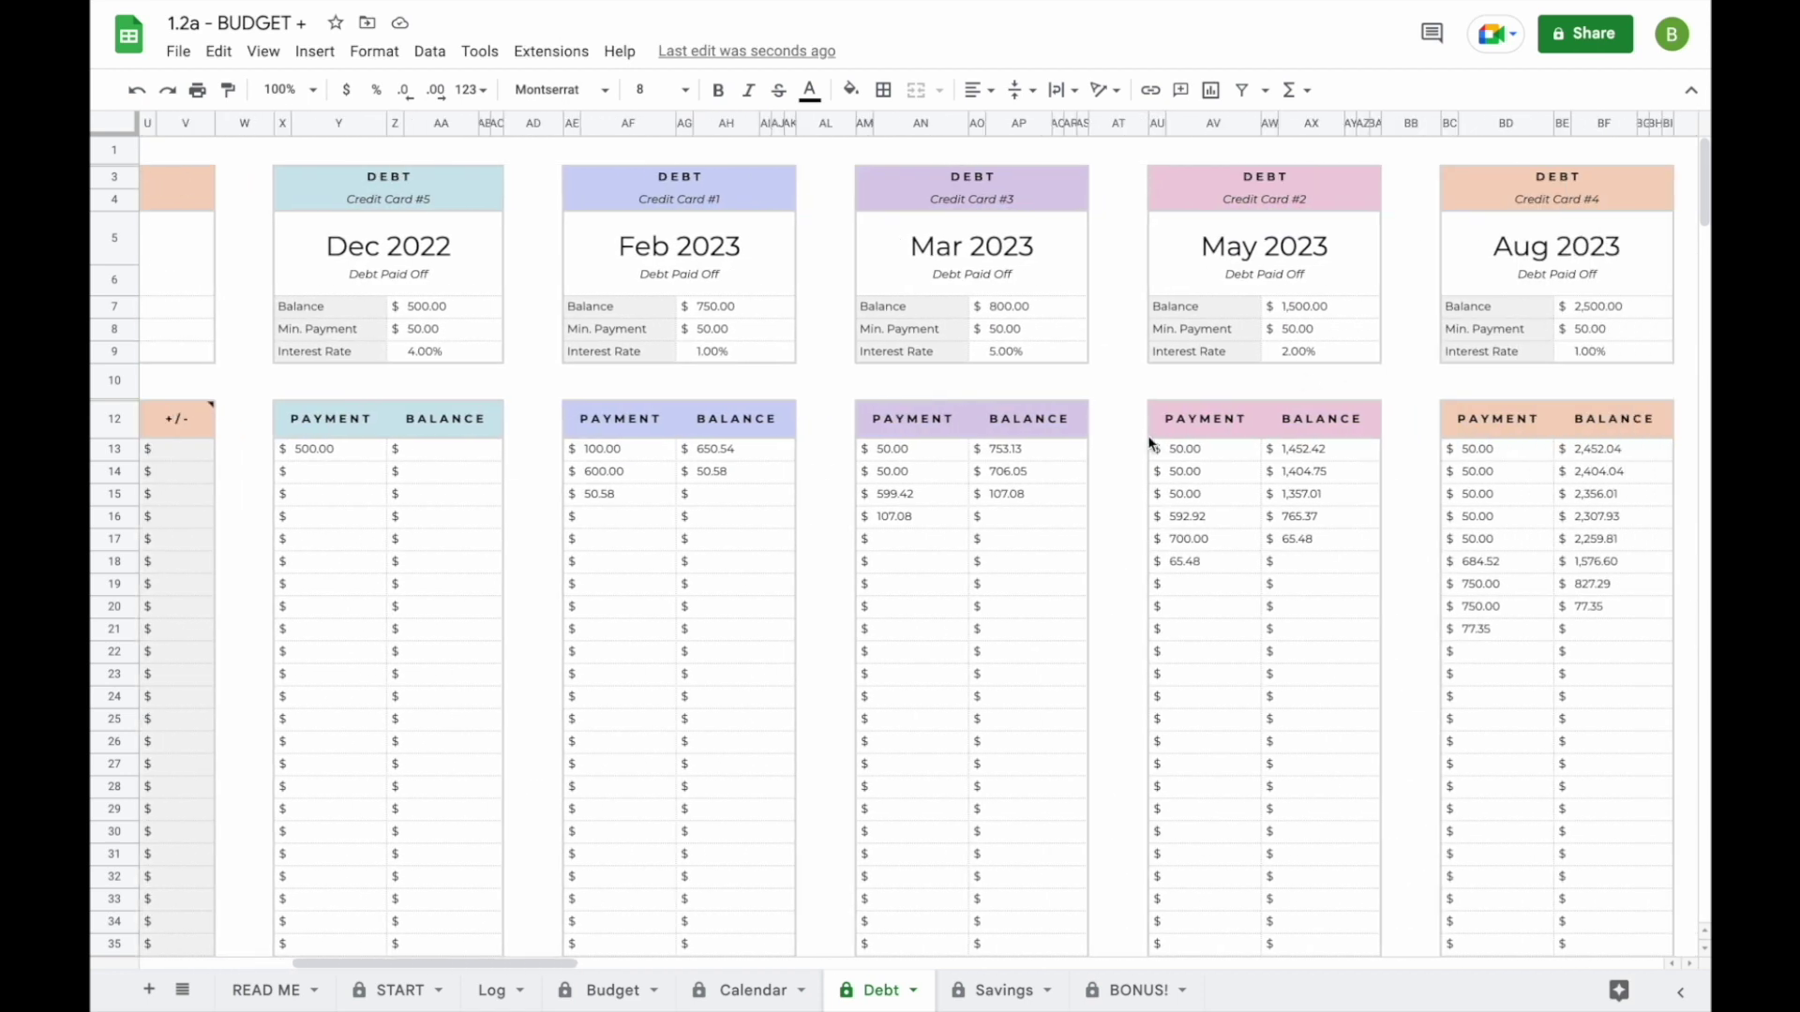
scroll(1147, 440, left, 10)
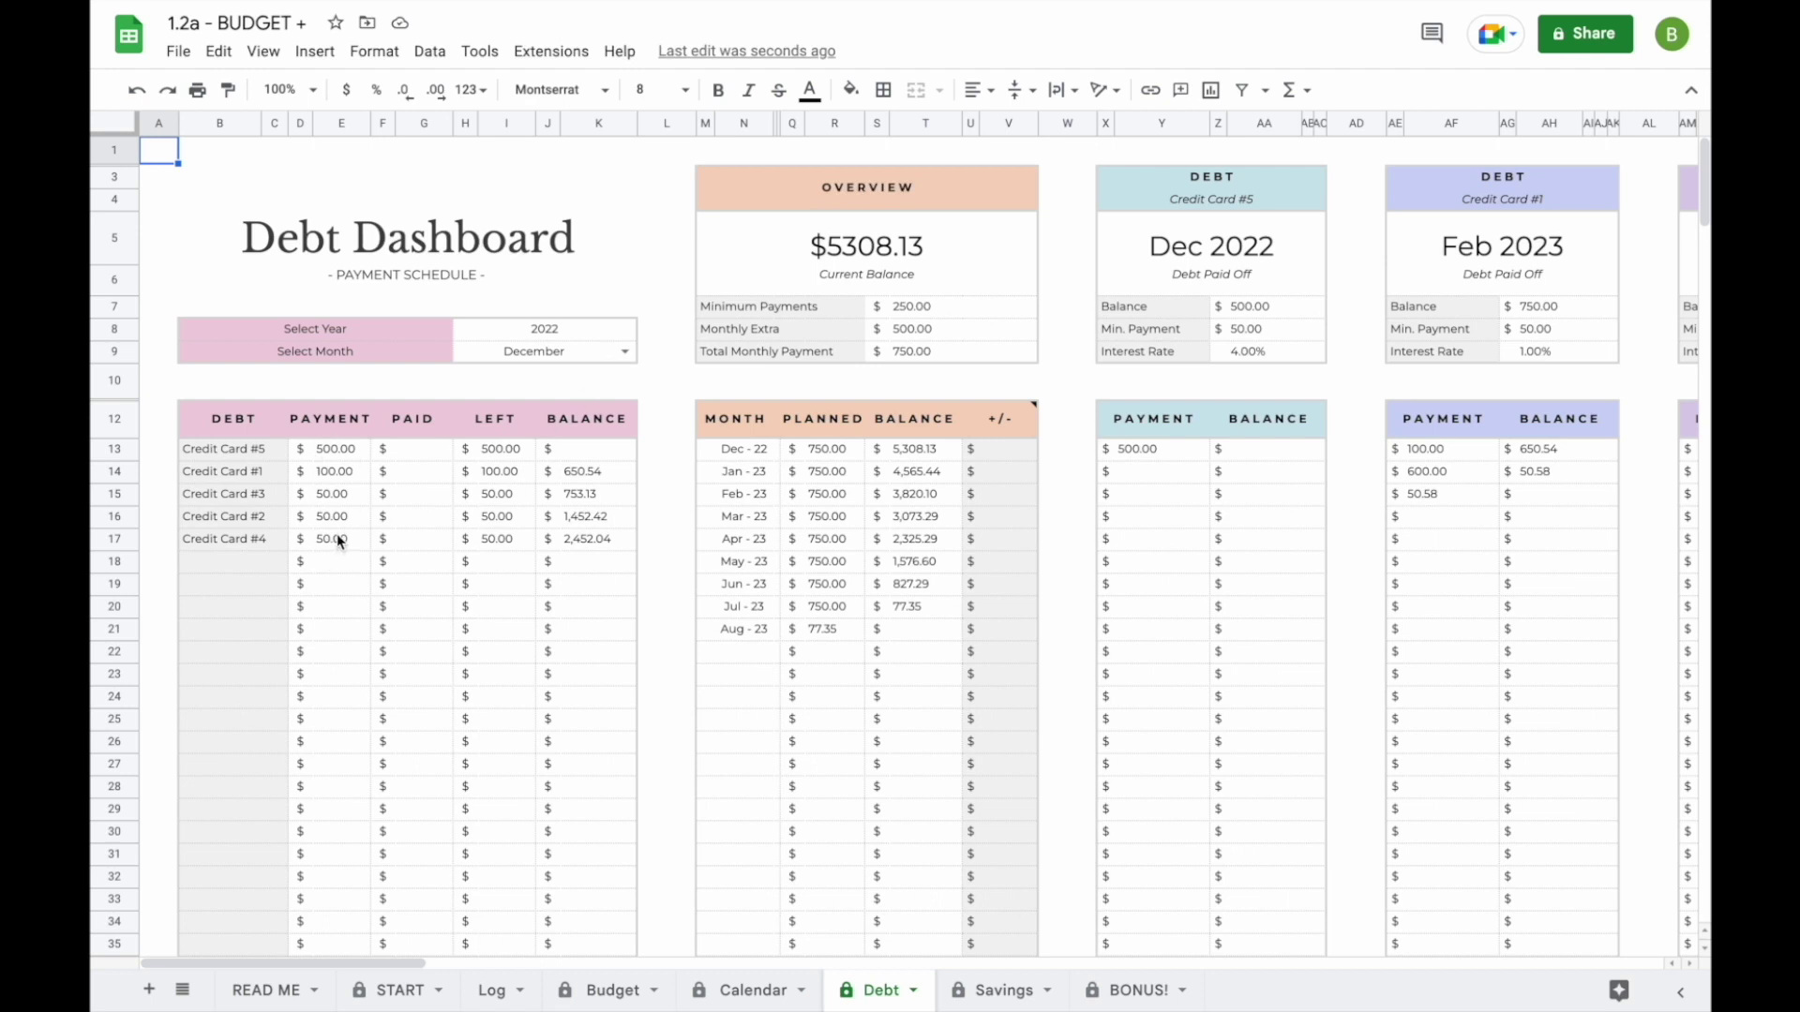
click(625, 352)
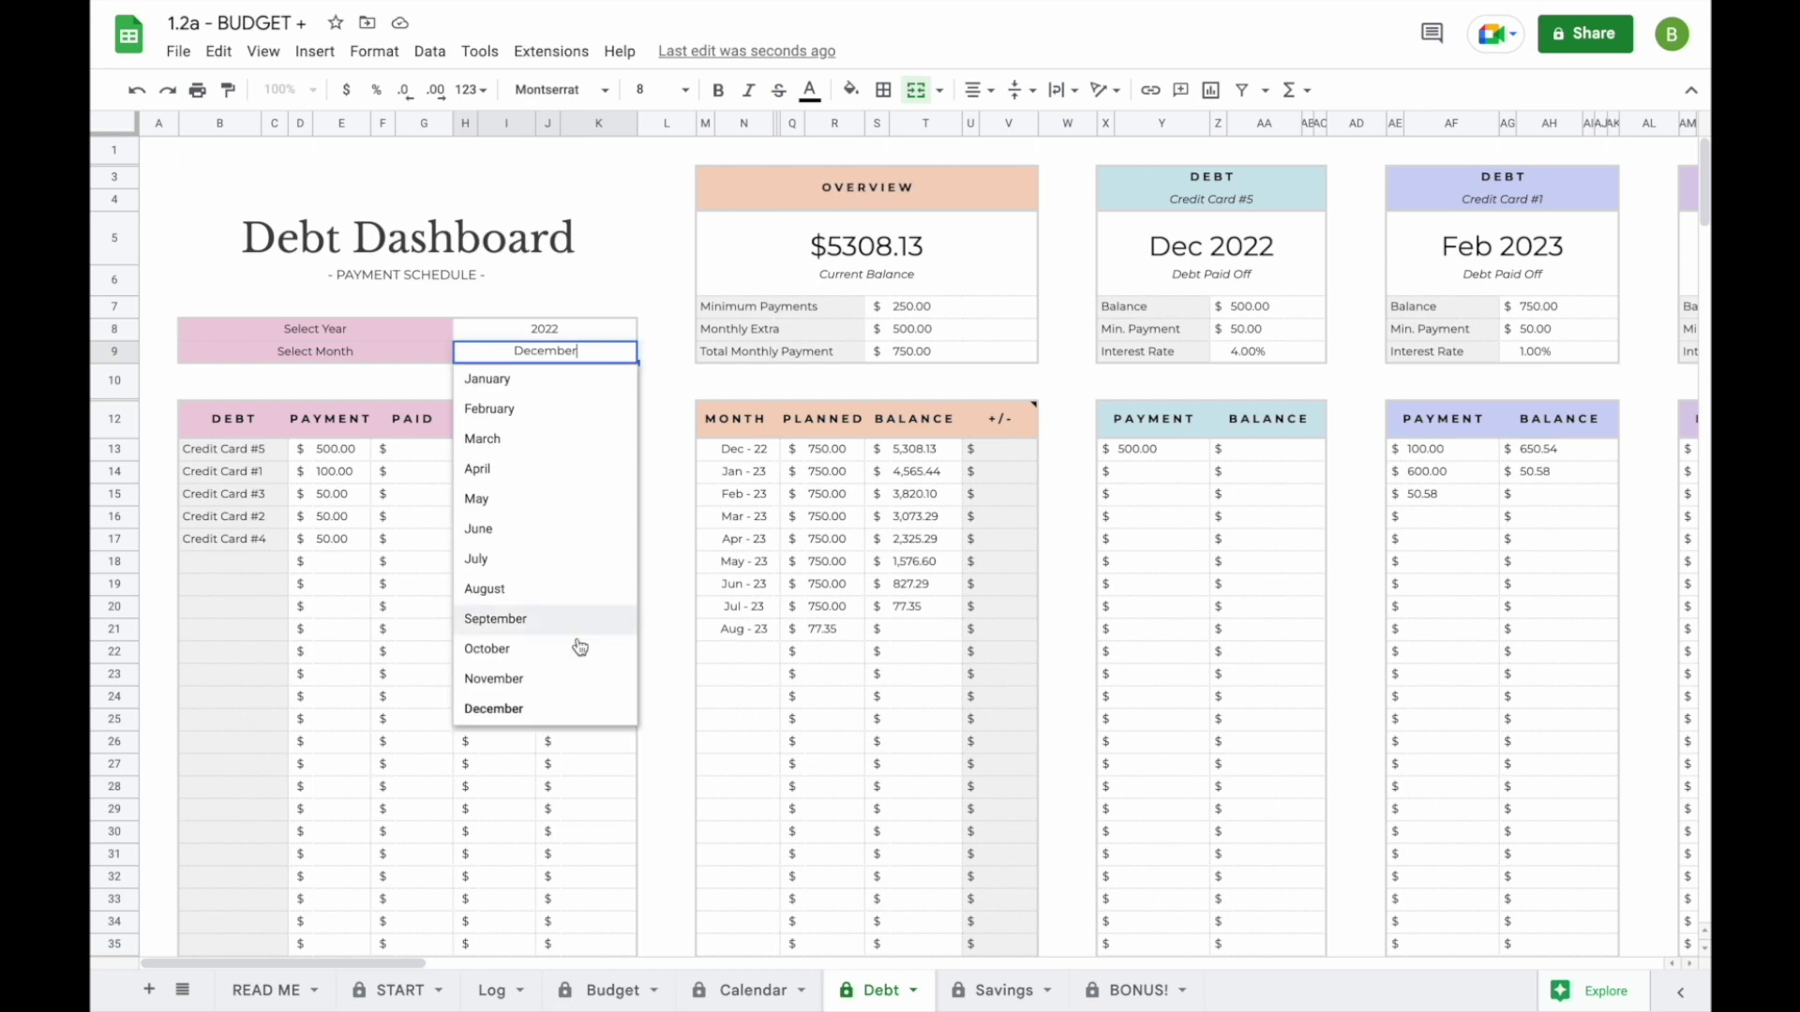
click(562, 686)
click(625, 352)
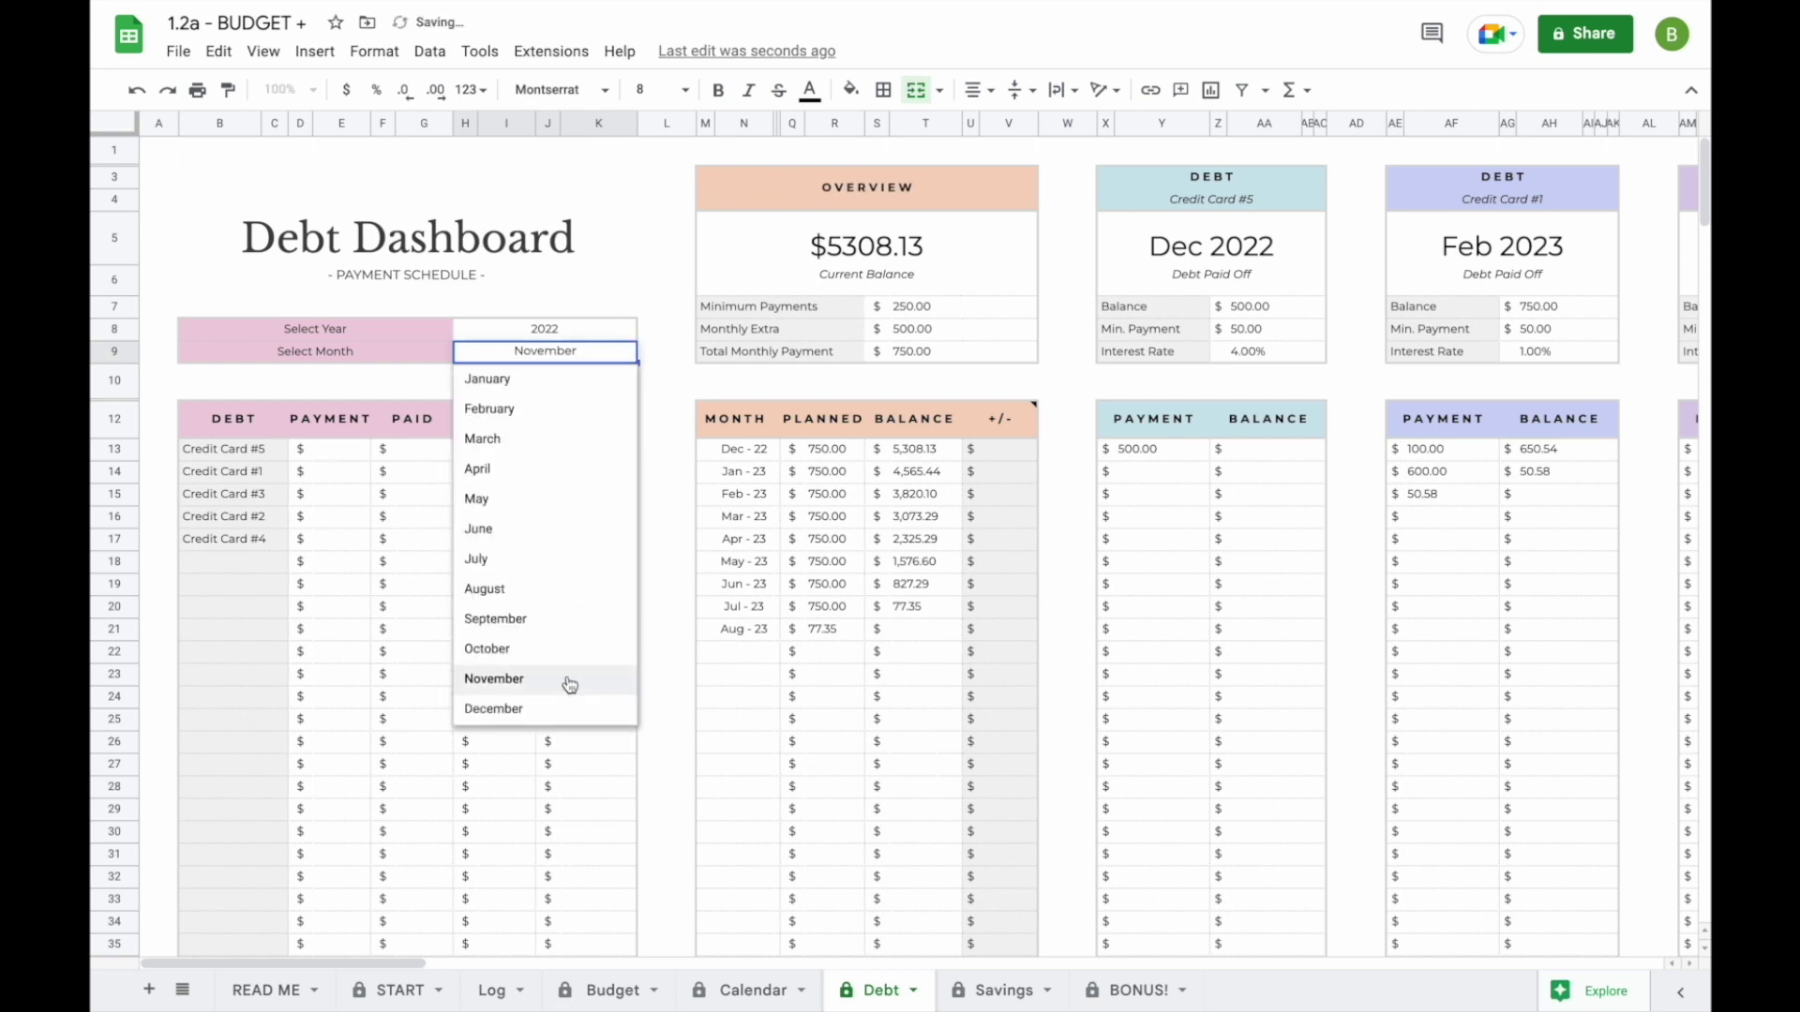
click(563, 715)
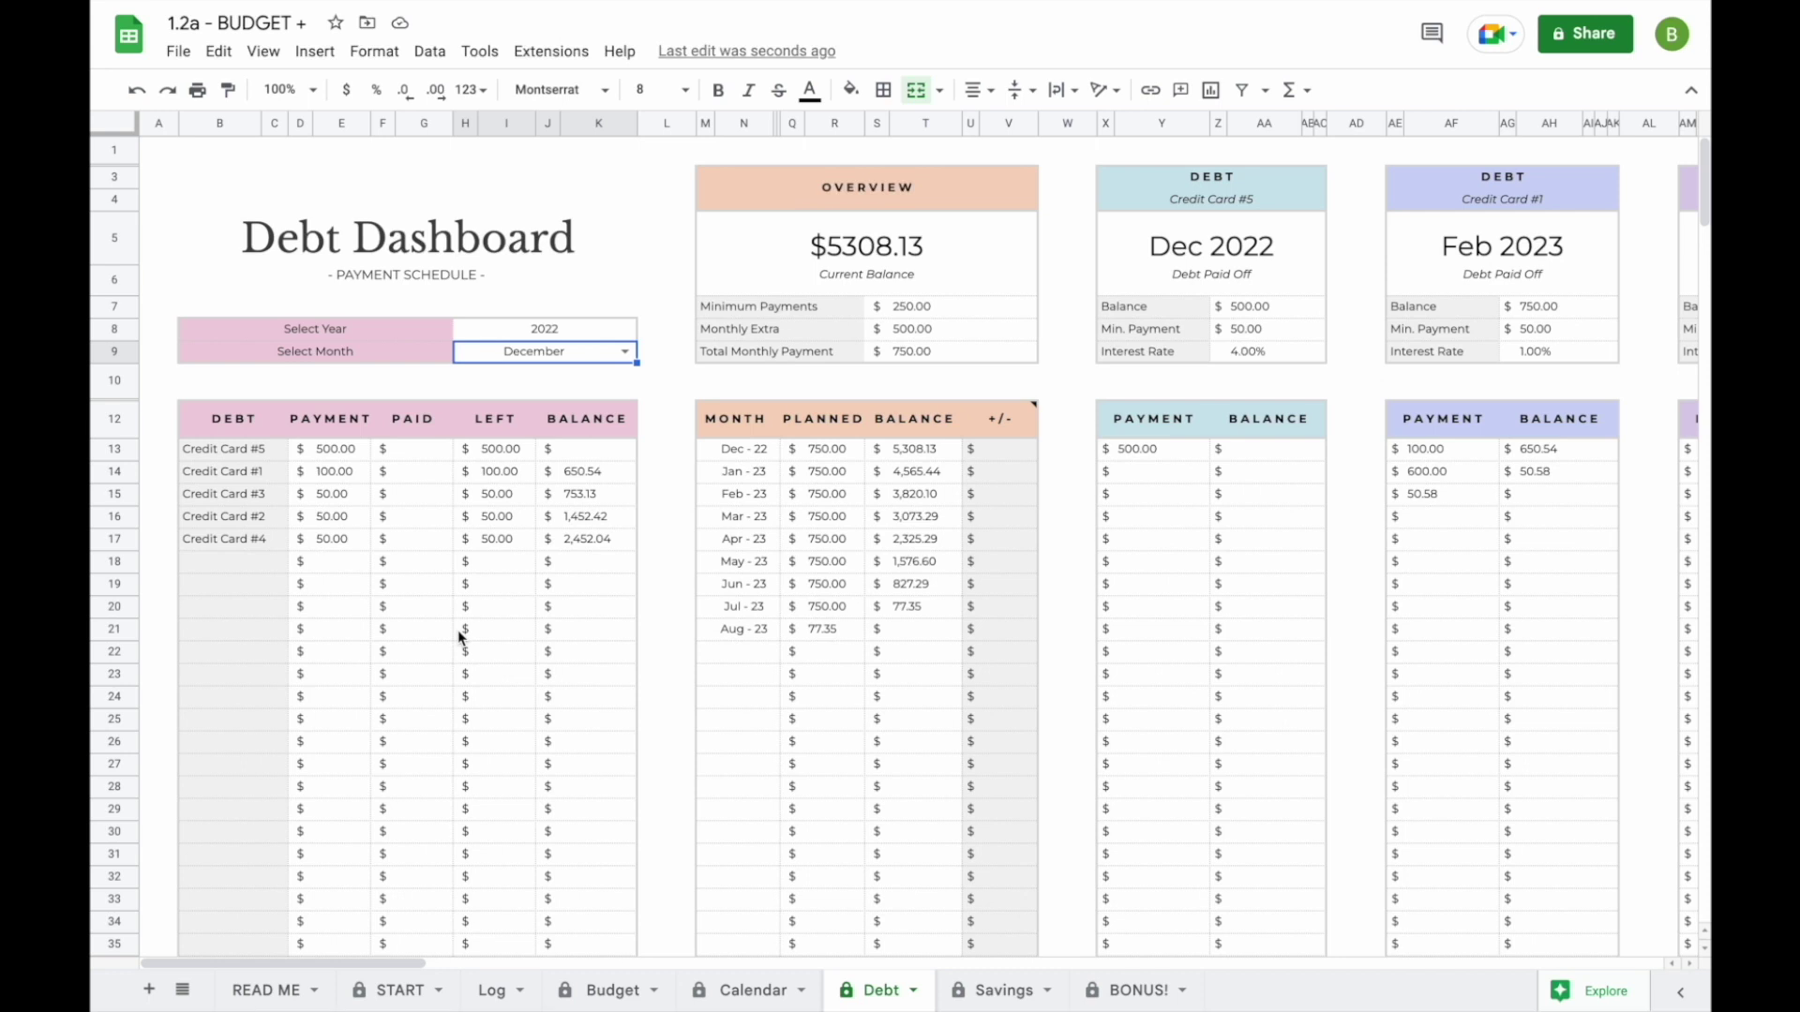
- In the Log sheet's row 17, enter date 1/12 and amount 150
click(491, 990)
click(349, 677)
click(201, 610)
text(1/12)
key(Return)
click(330, 604)
text(150)
key(Return)
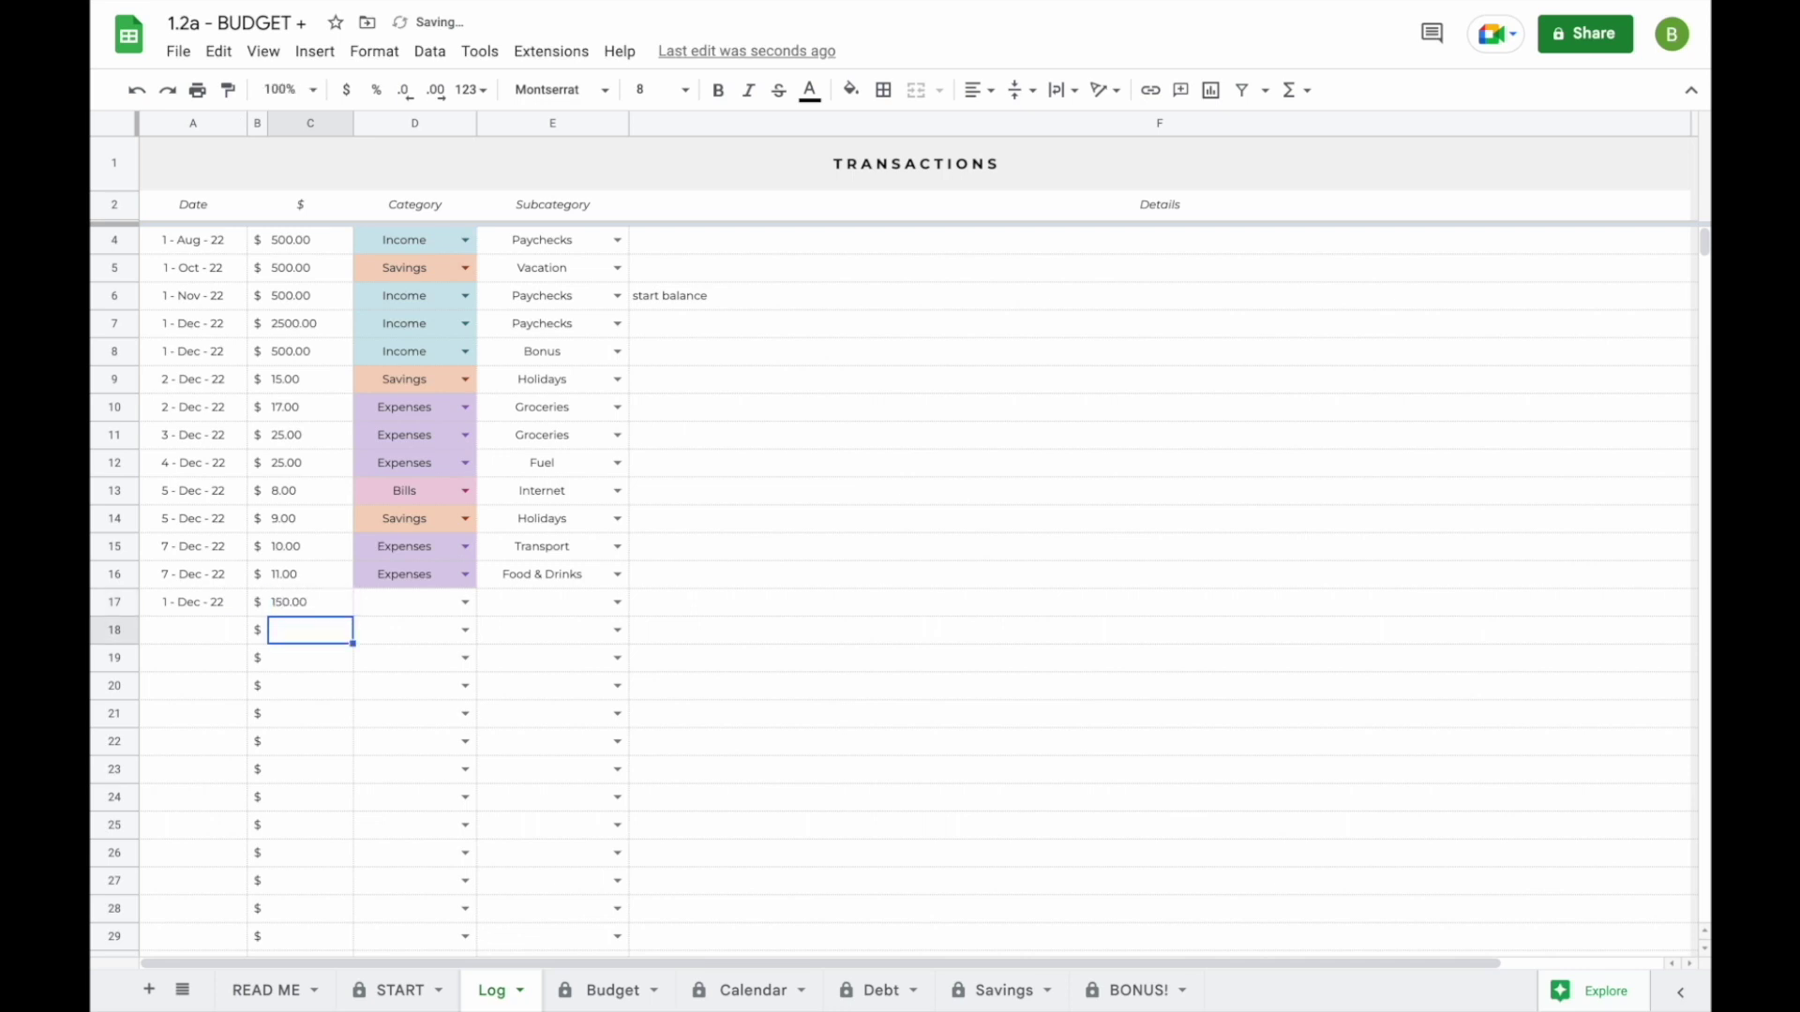
- Categorize row 17 as Debt / Credit Card #5, then check the Debt sheet
click(465, 601)
click(431, 750)
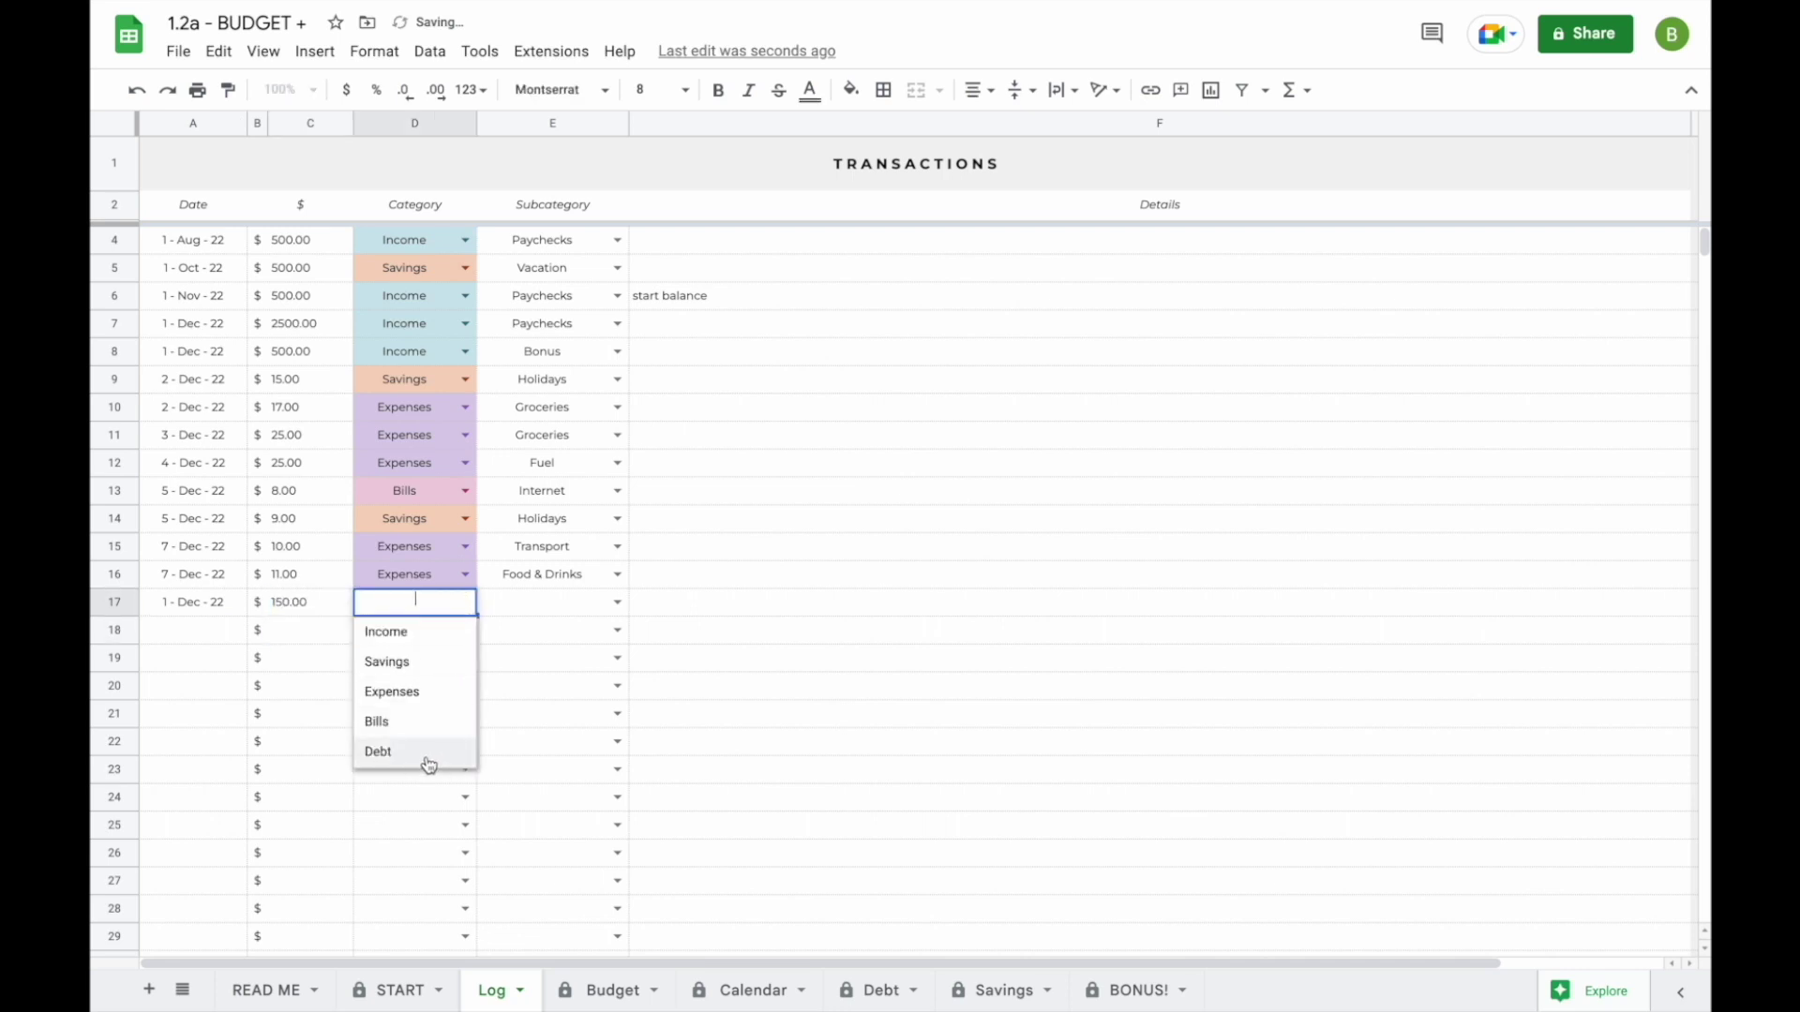
click(617, 602)
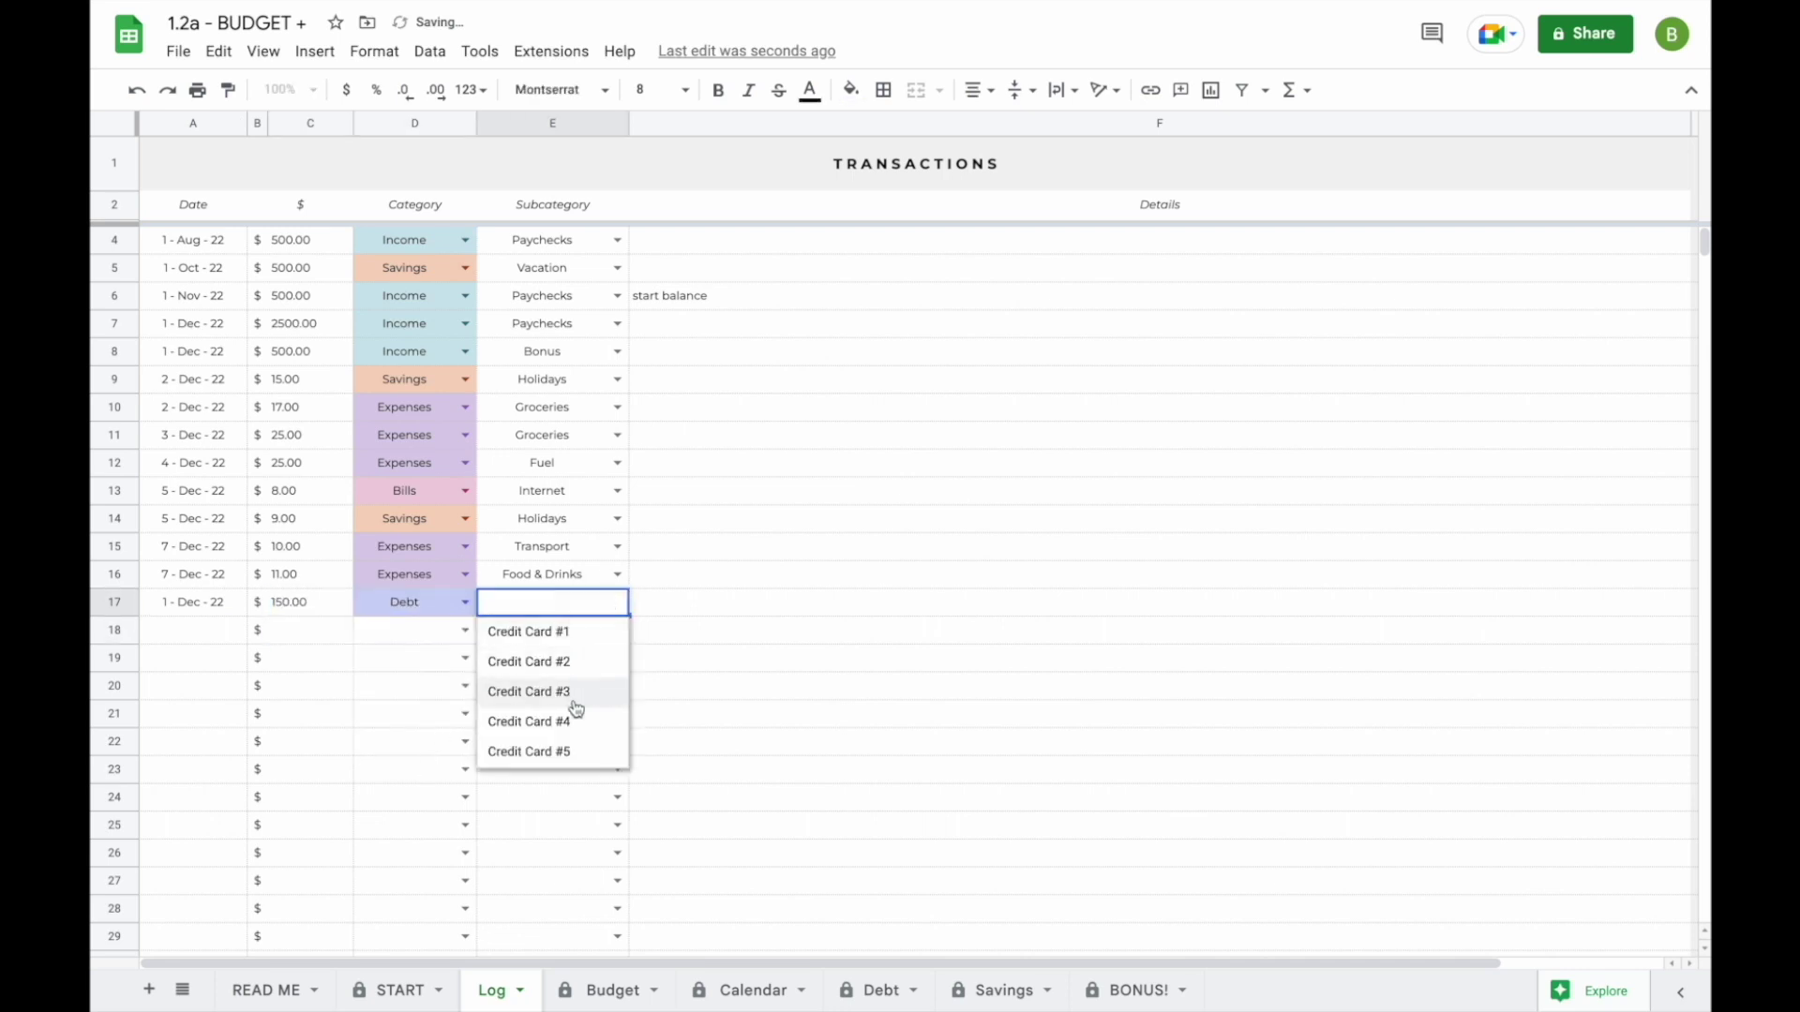
click(575, 753)
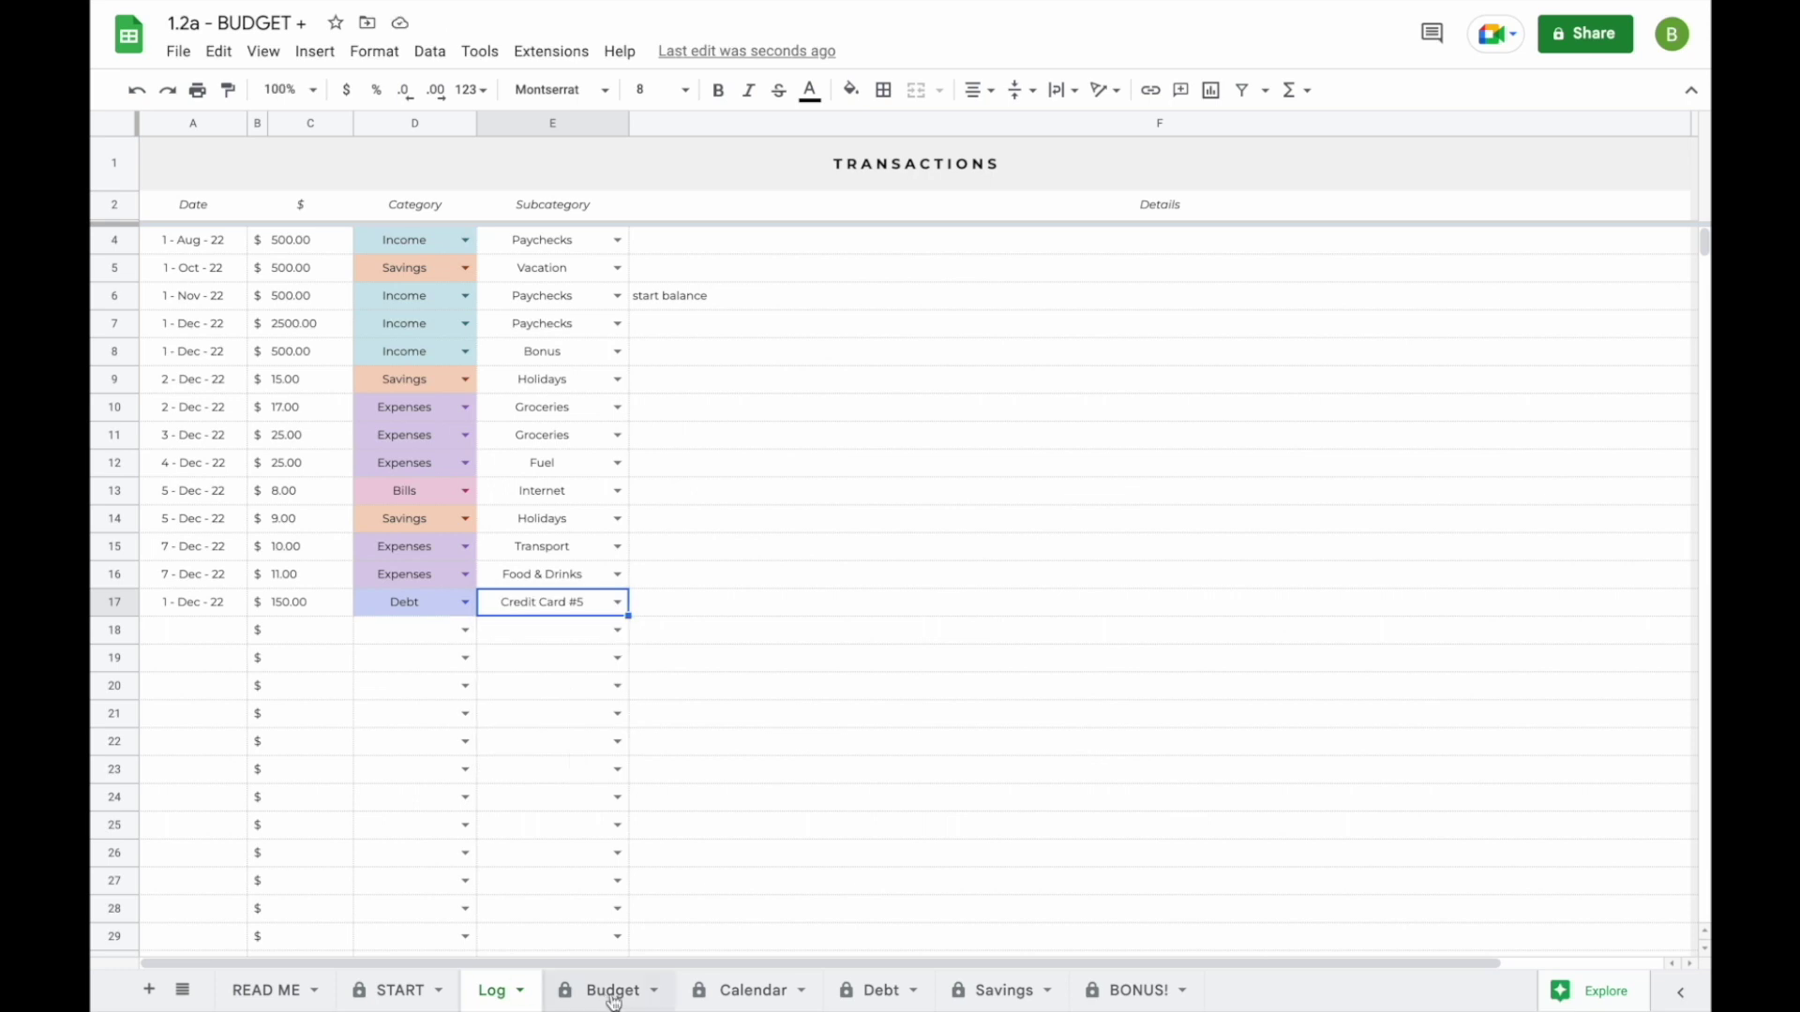
click(886, 992)
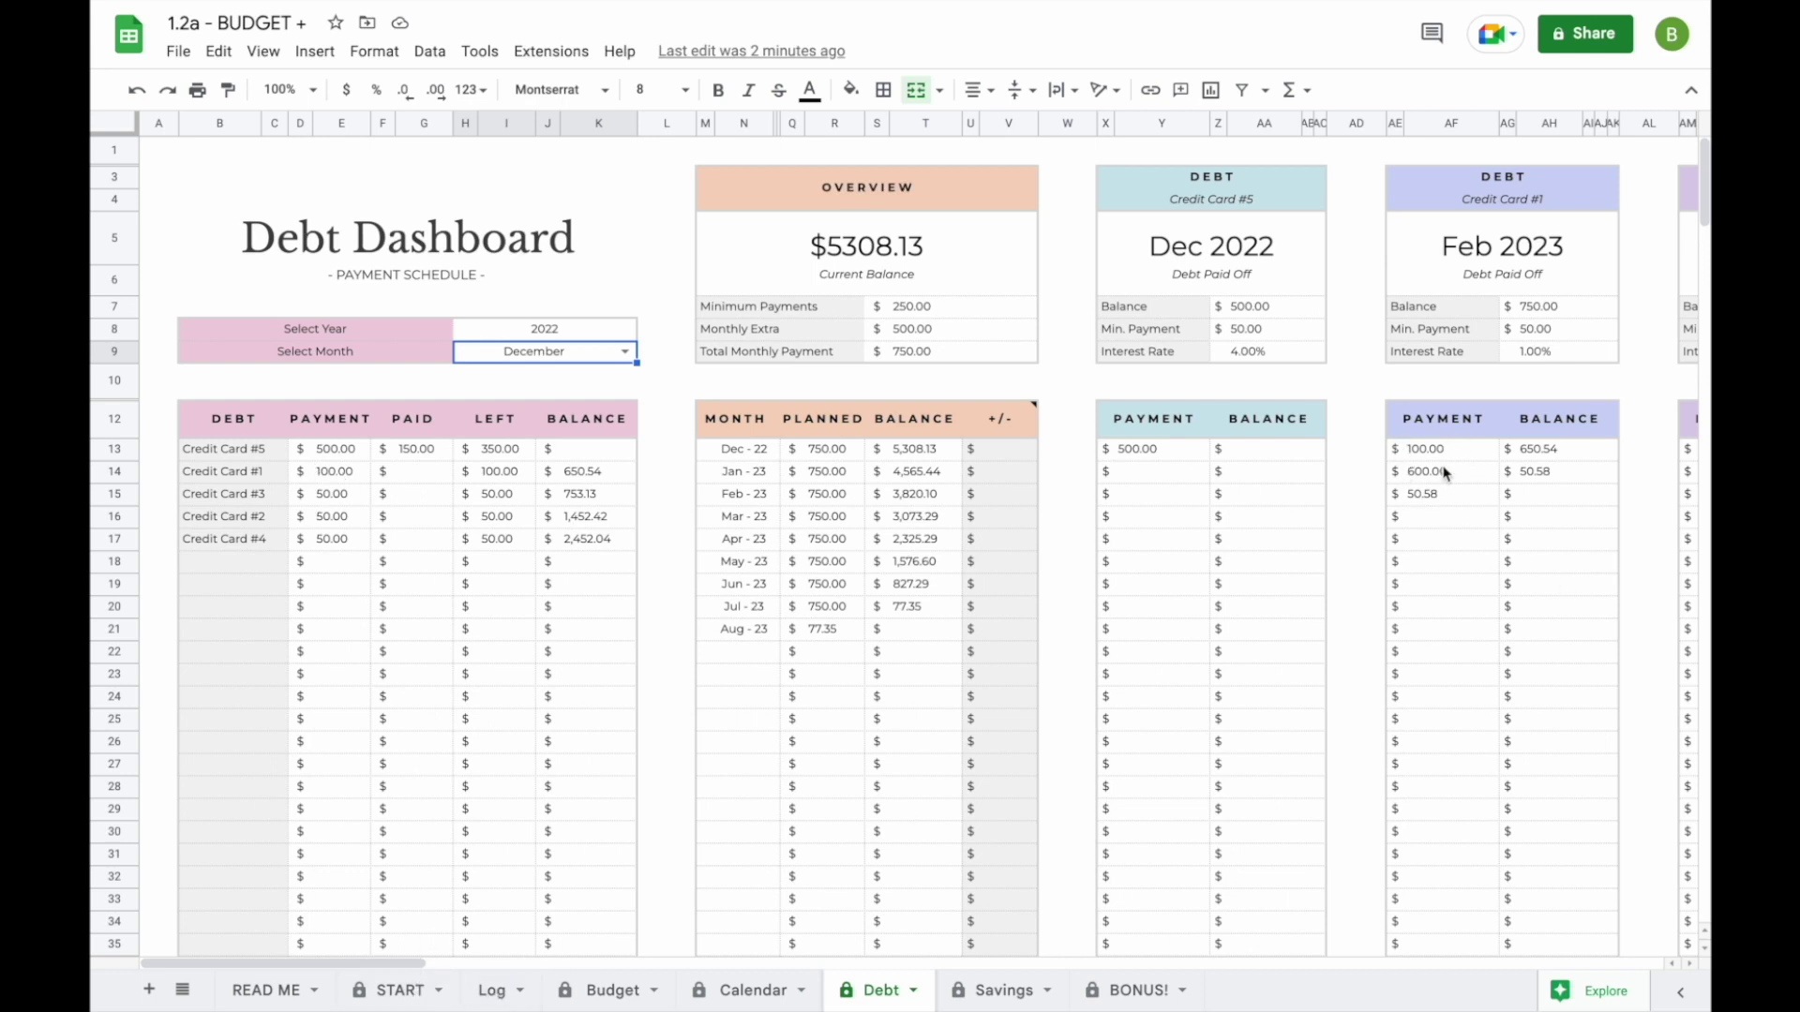
click(488, 994)
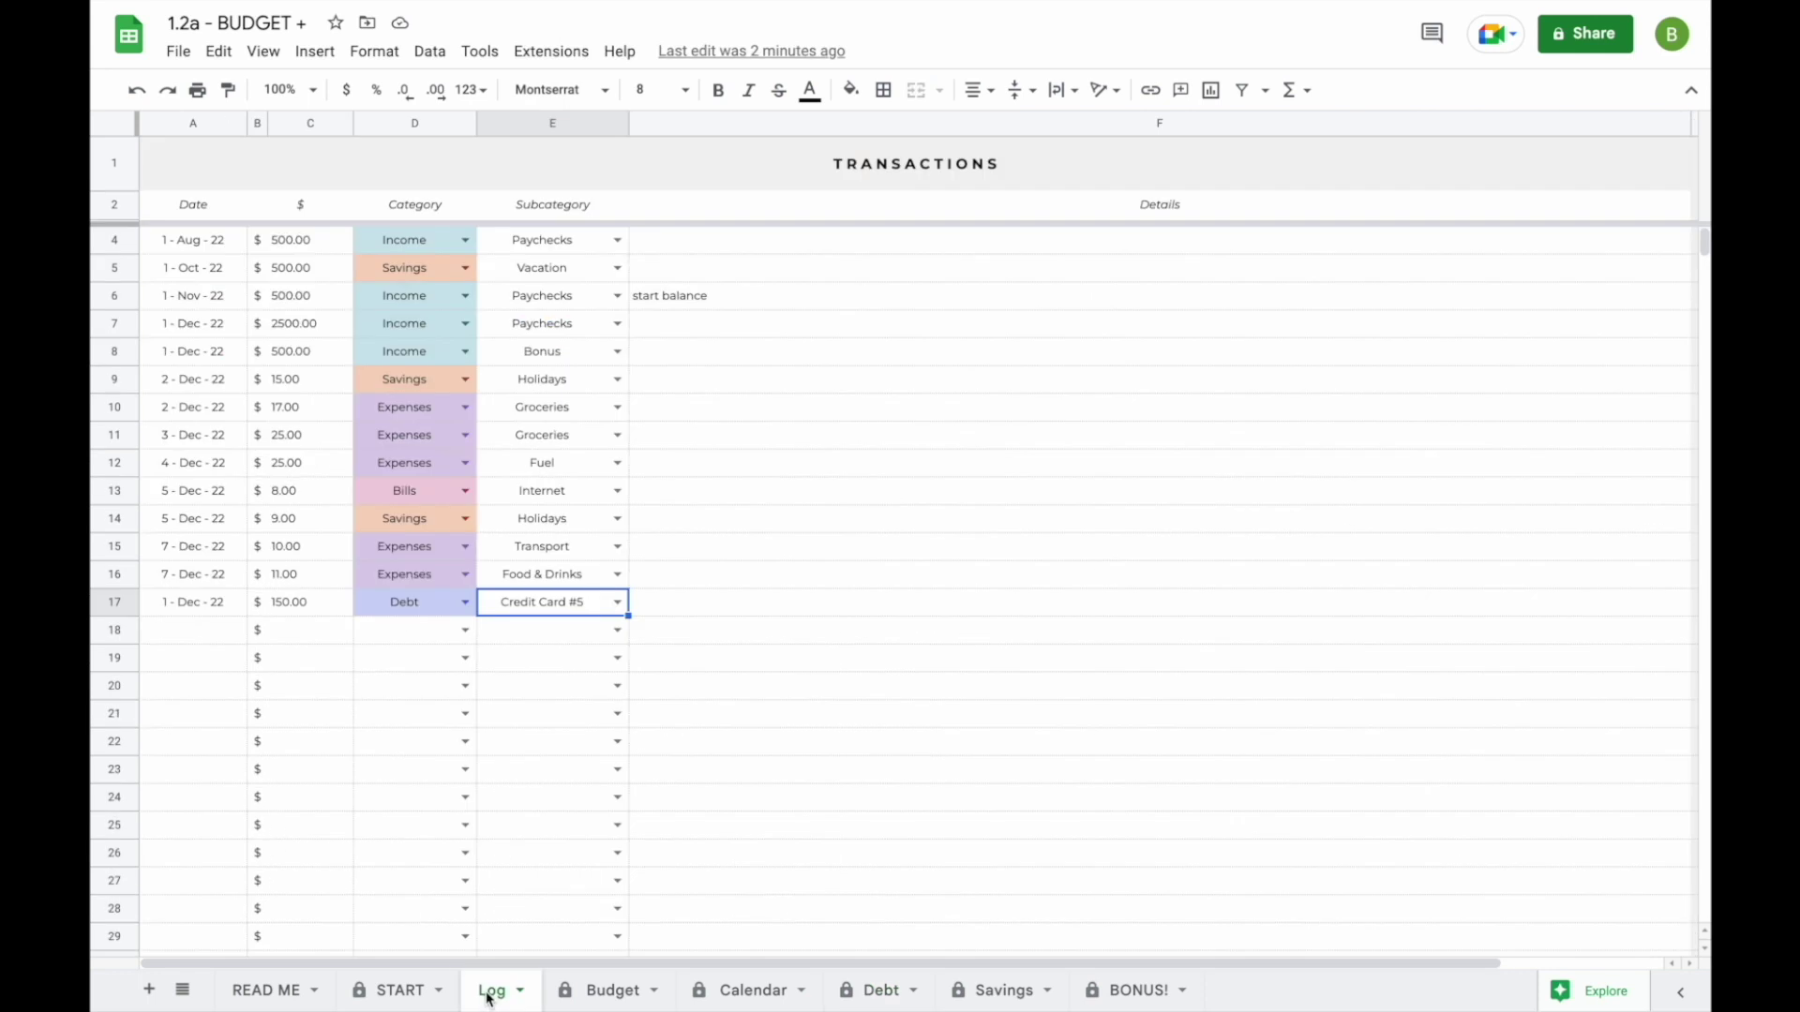
- In row 18 of the Log, enter date 12/1/22 and amount 200
click(207, 638)
text(12/1/22)
key(Return)
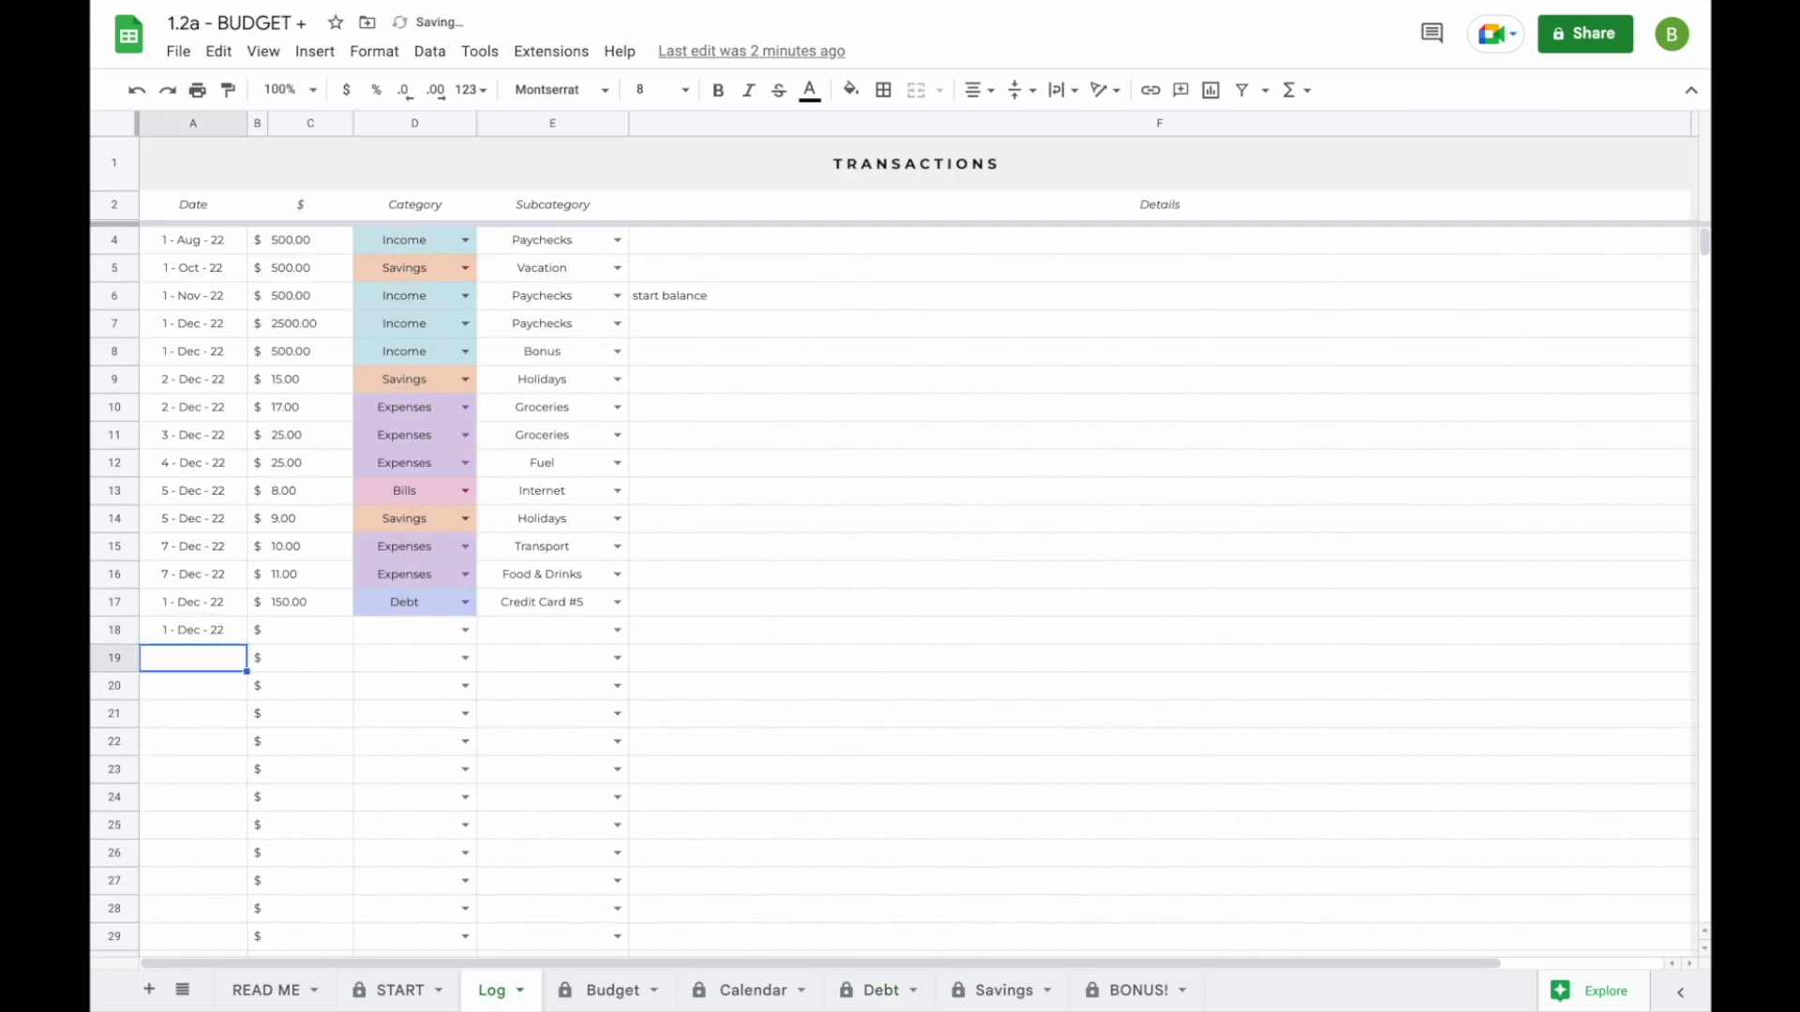
click(315, 638)
text(200)
key(Return)
- Categorize row 18 as Debt / Credit Card #1 and review the Debt Dashboard
click(465, 630)
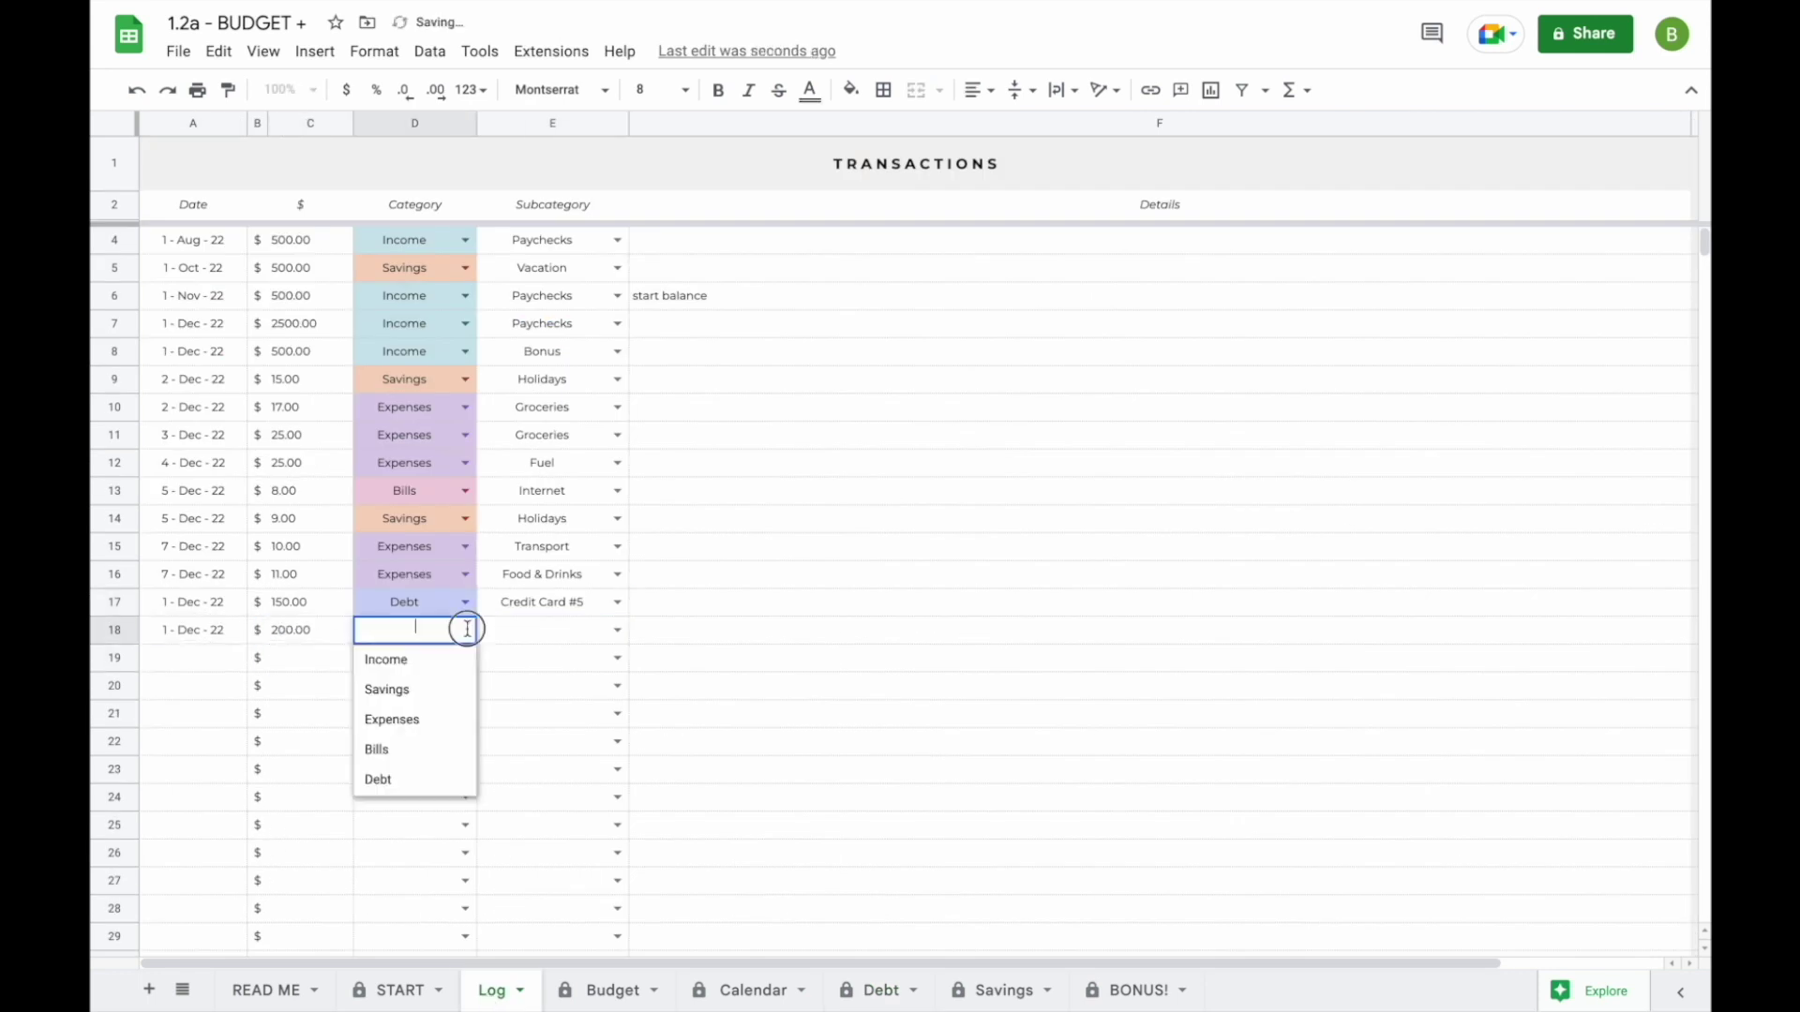
click(435, 780)
click(615, 630)
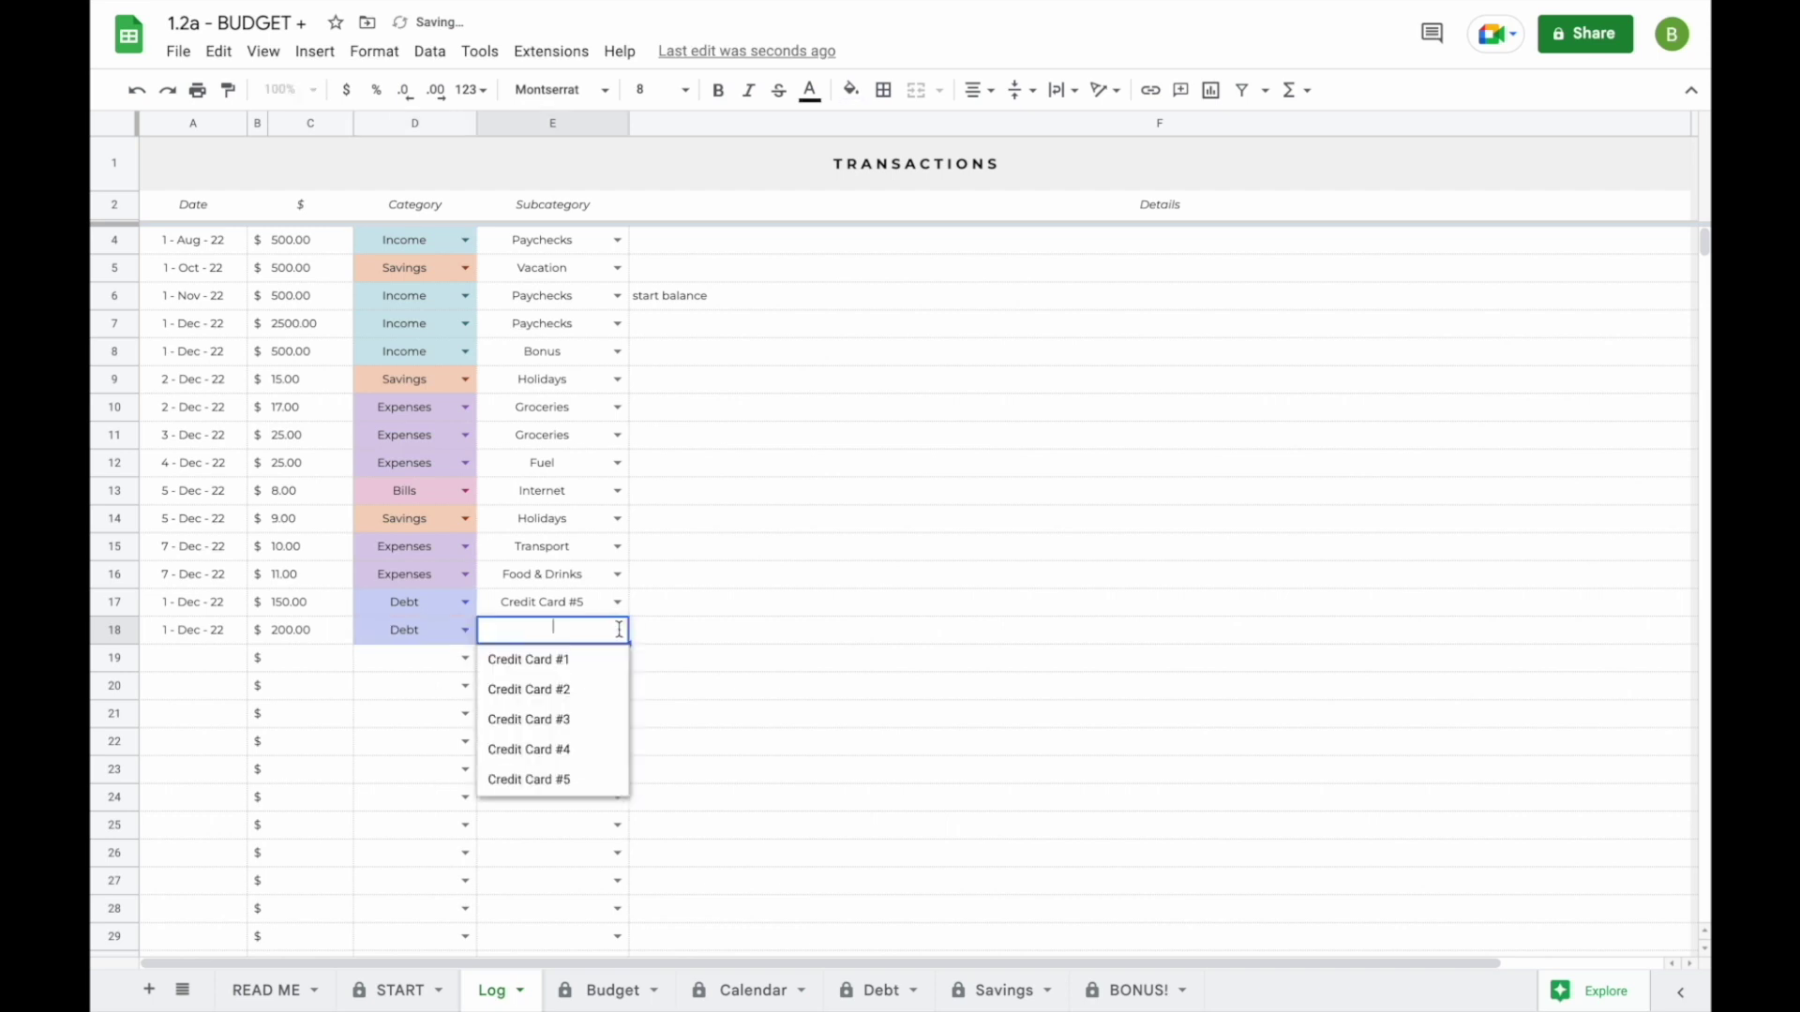
click(600, 665)
click(861, 986)
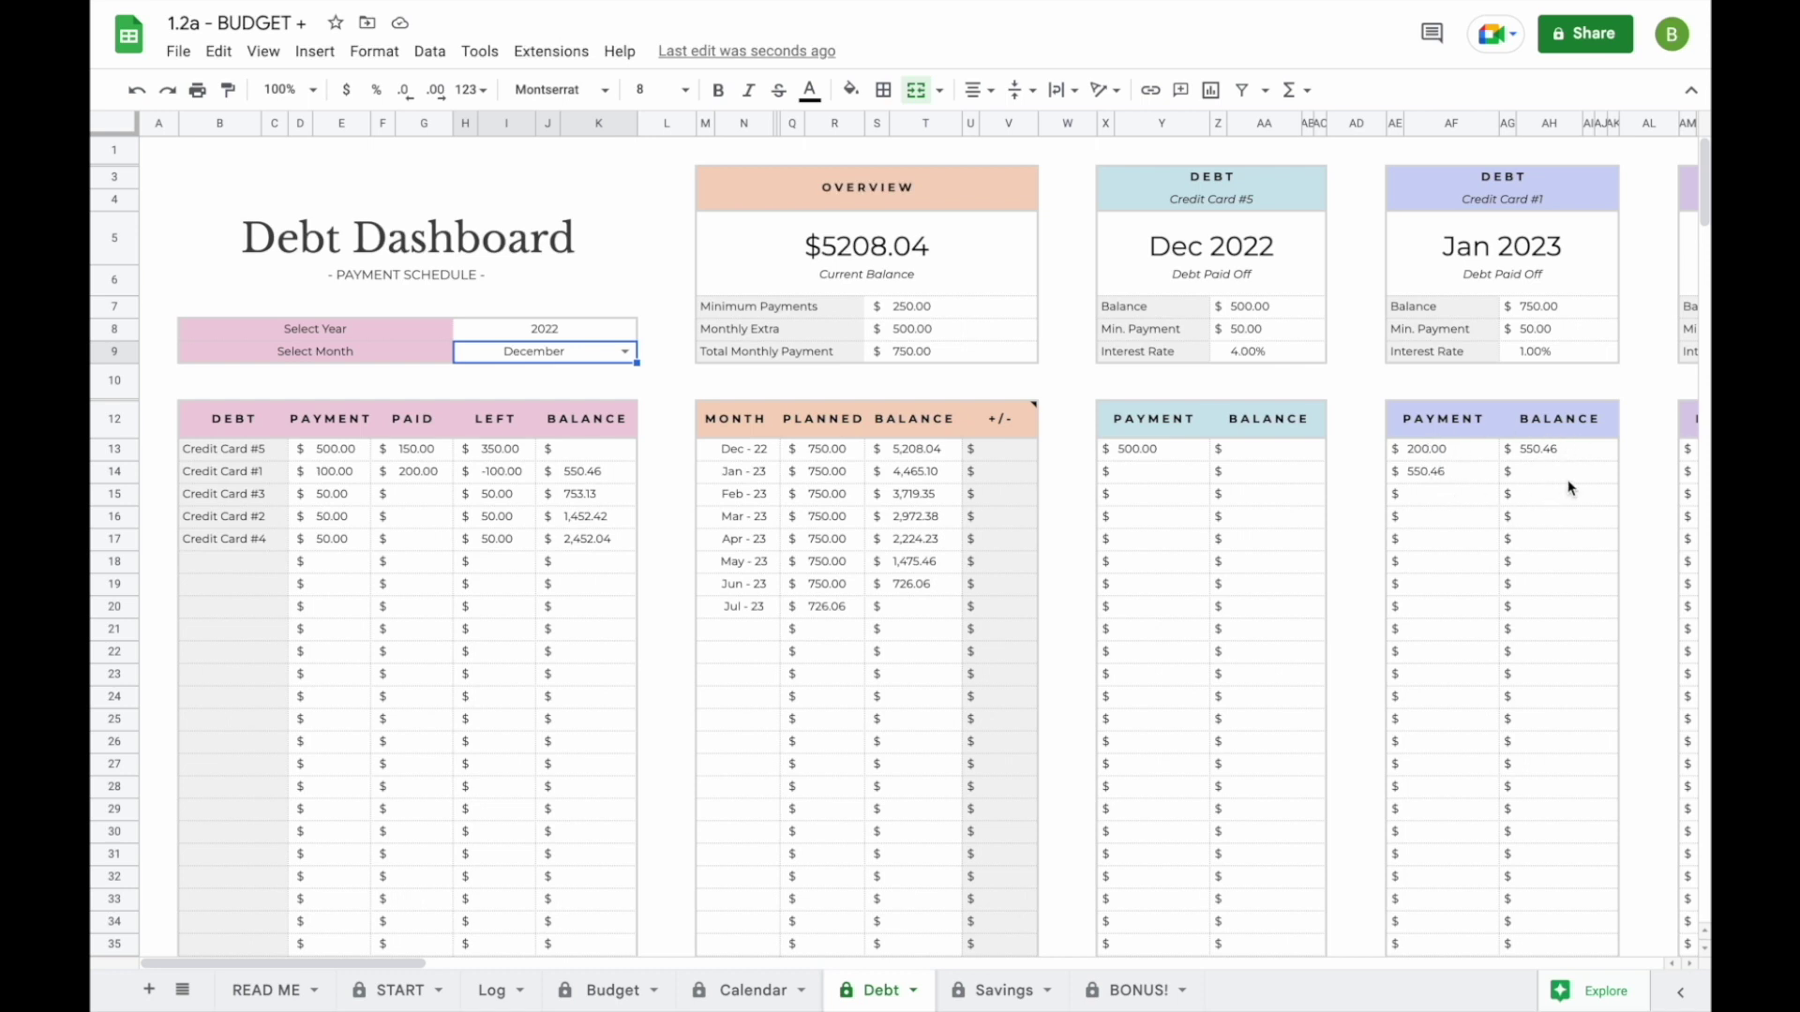
click(1006, 518)
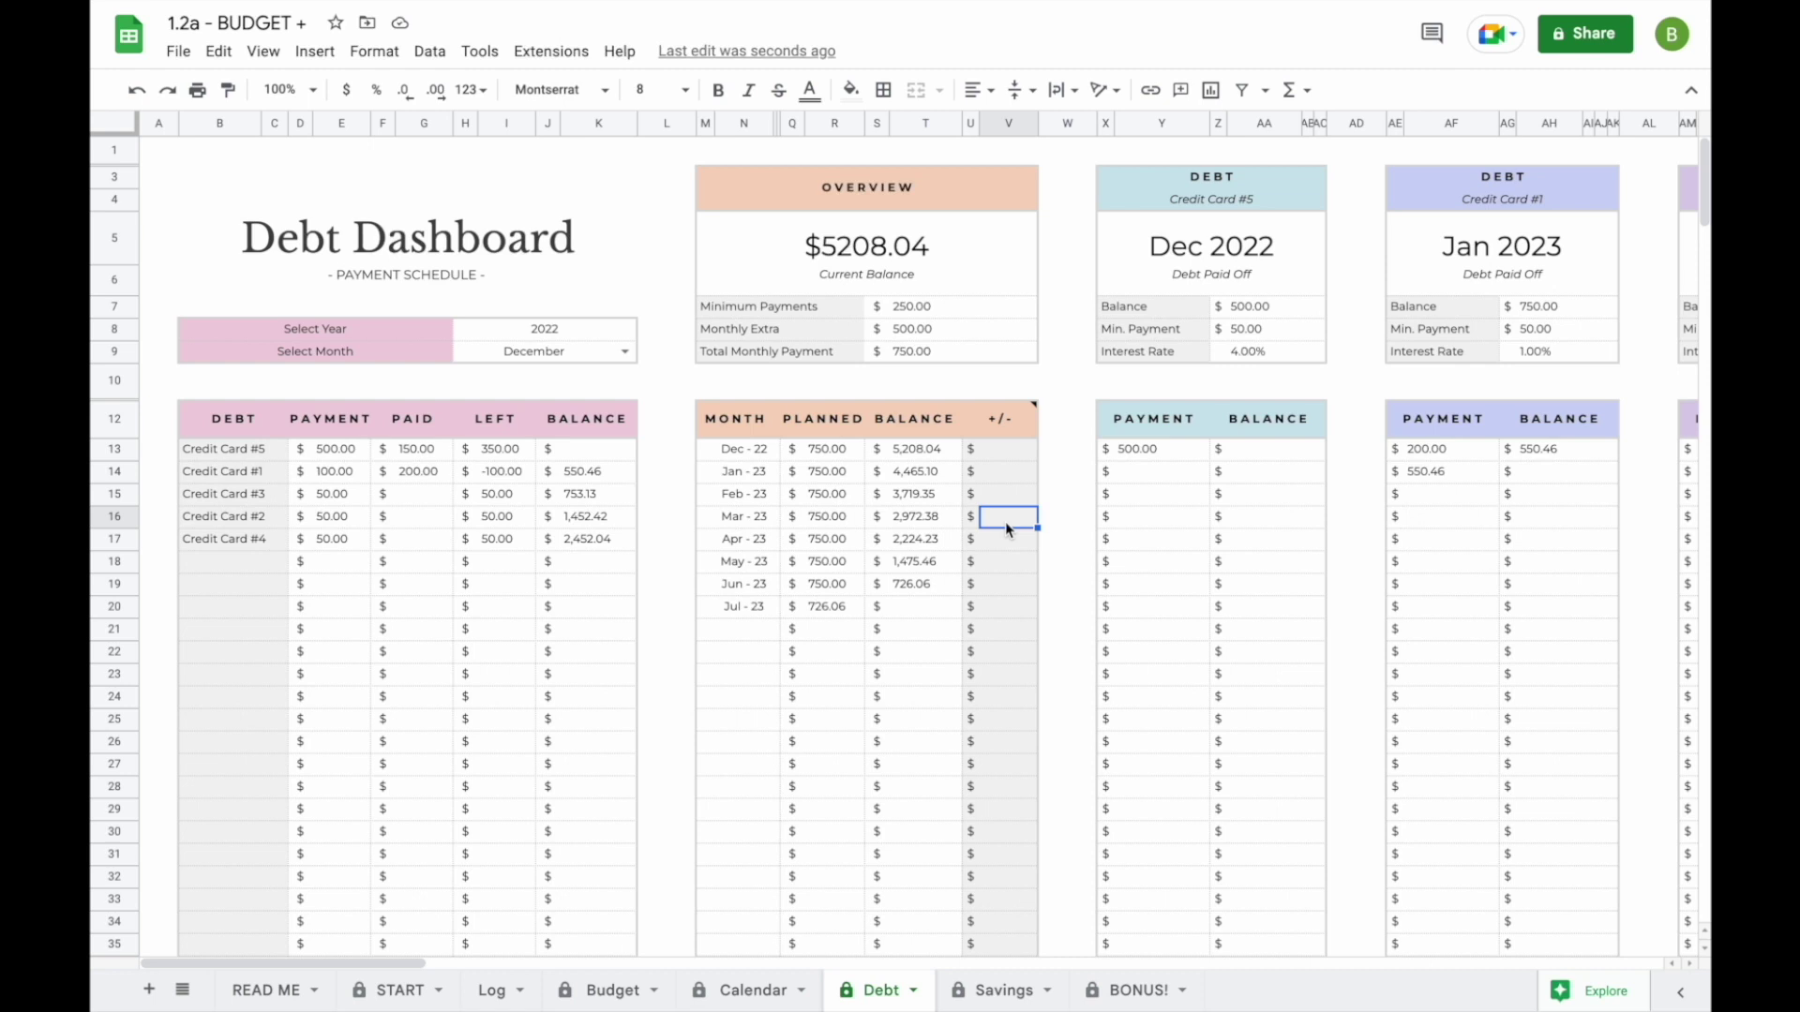
- Enter a 500 adjustment for Apr-23 in the payoff schedule's +/- column
key(Down)
text(500)
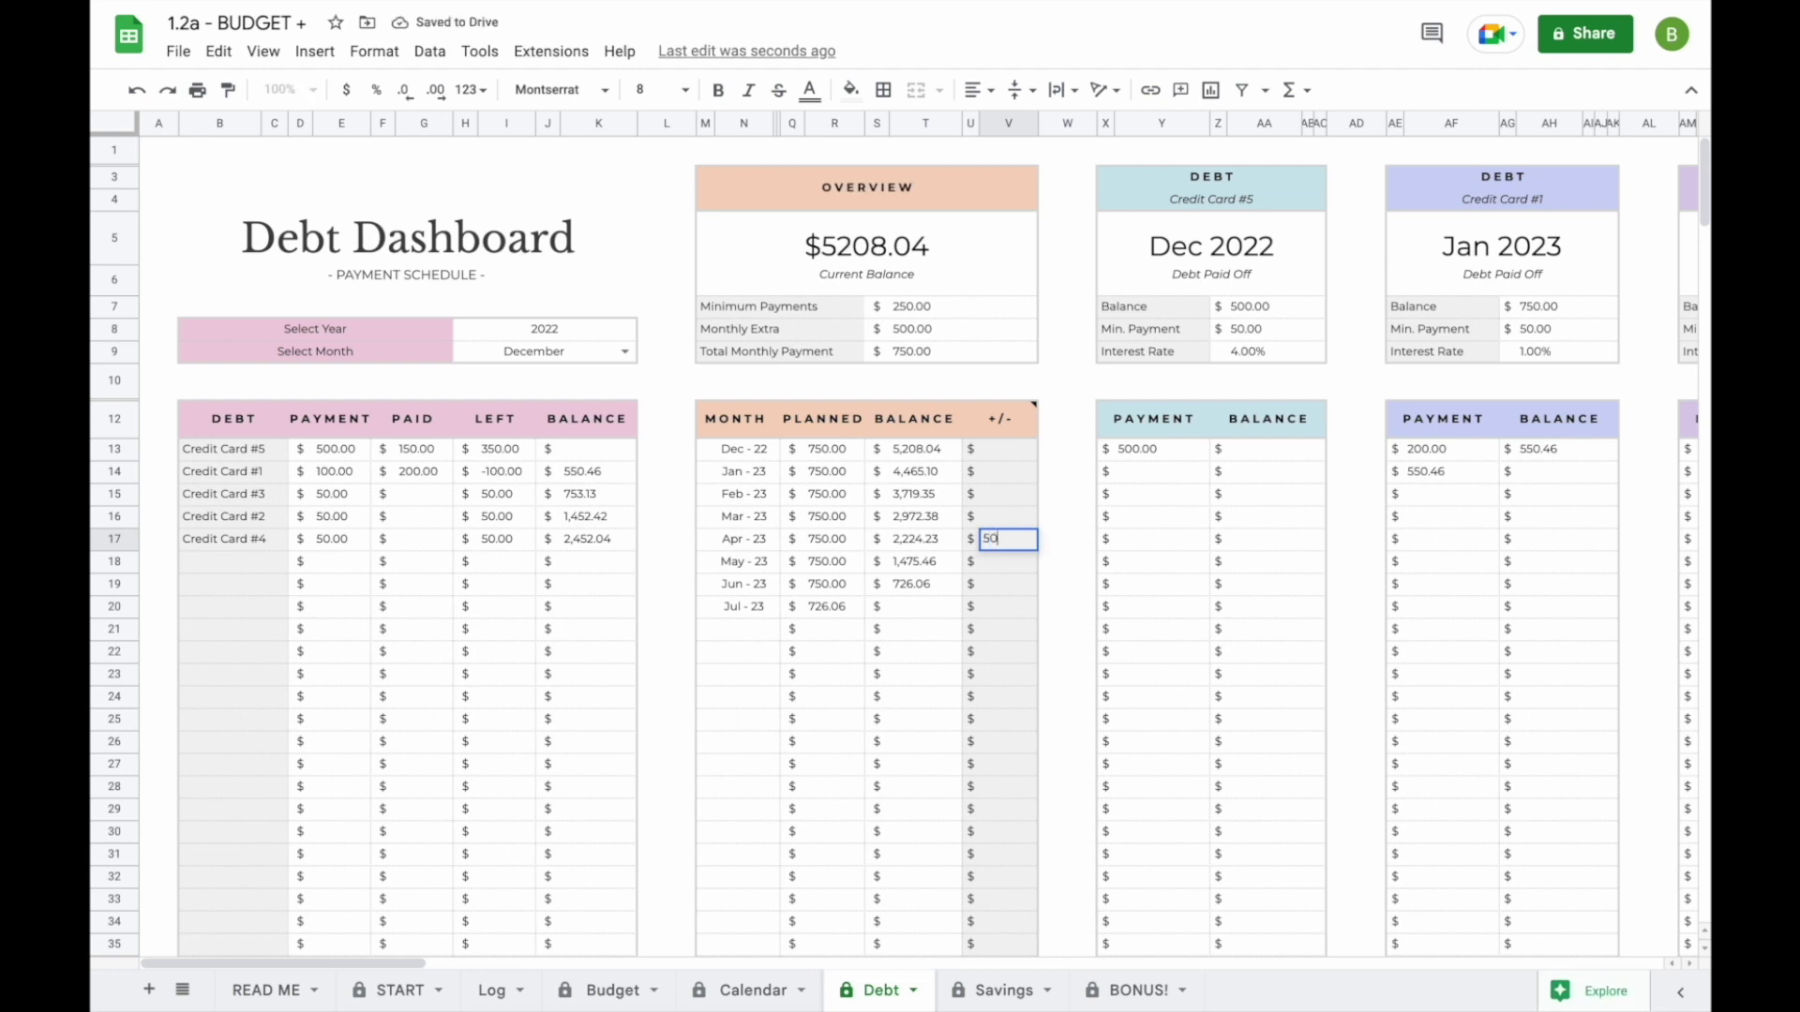
key(Return)
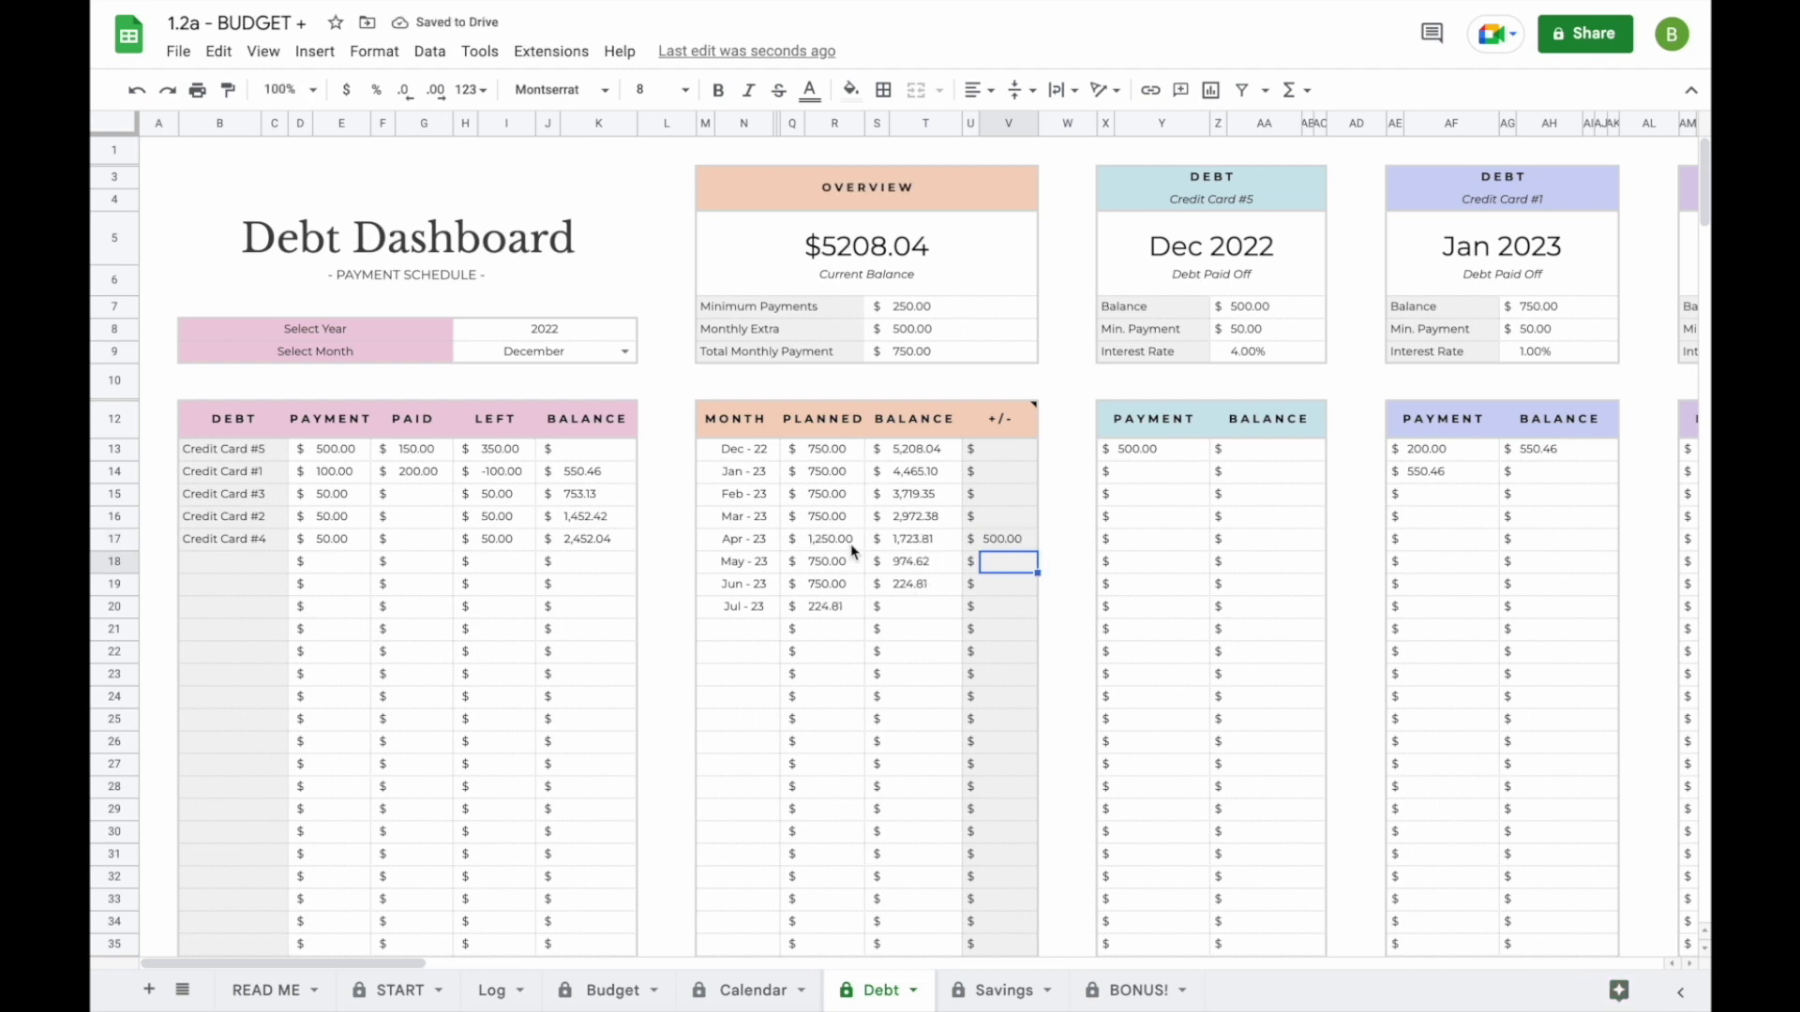
scroll(853, 552, right, 10)
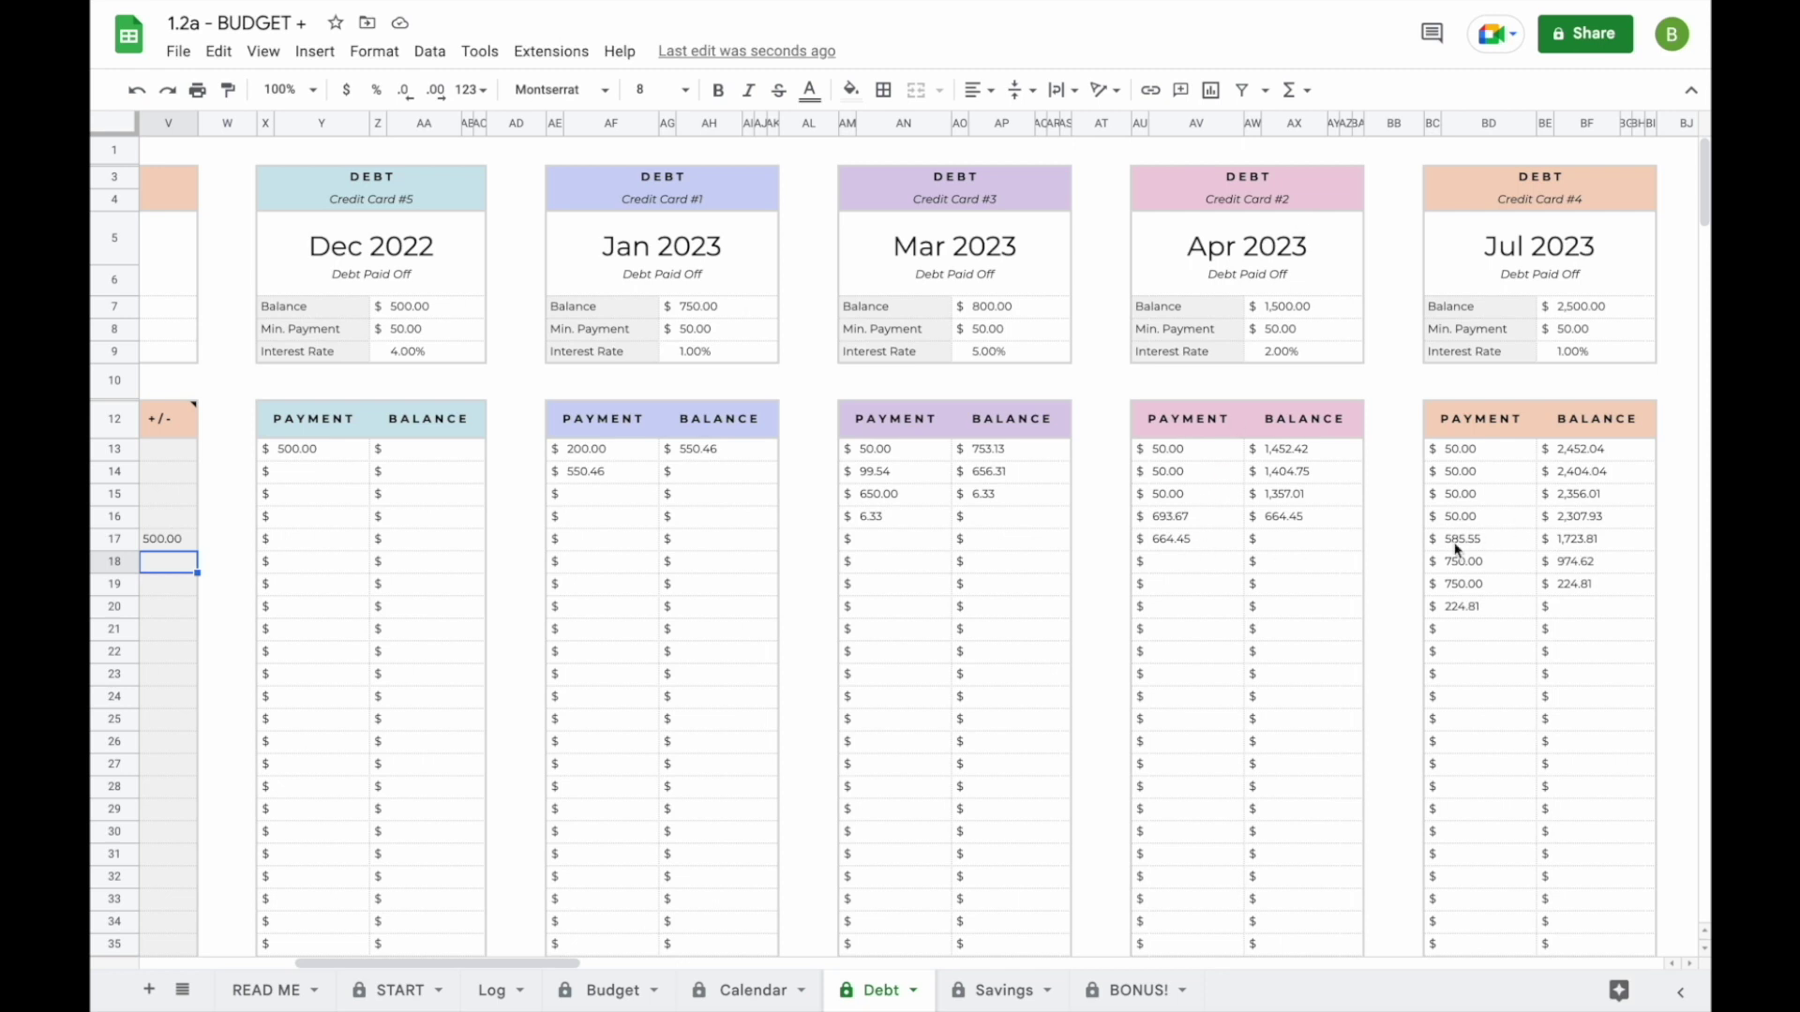
scroll(1491, 549, left, 10)
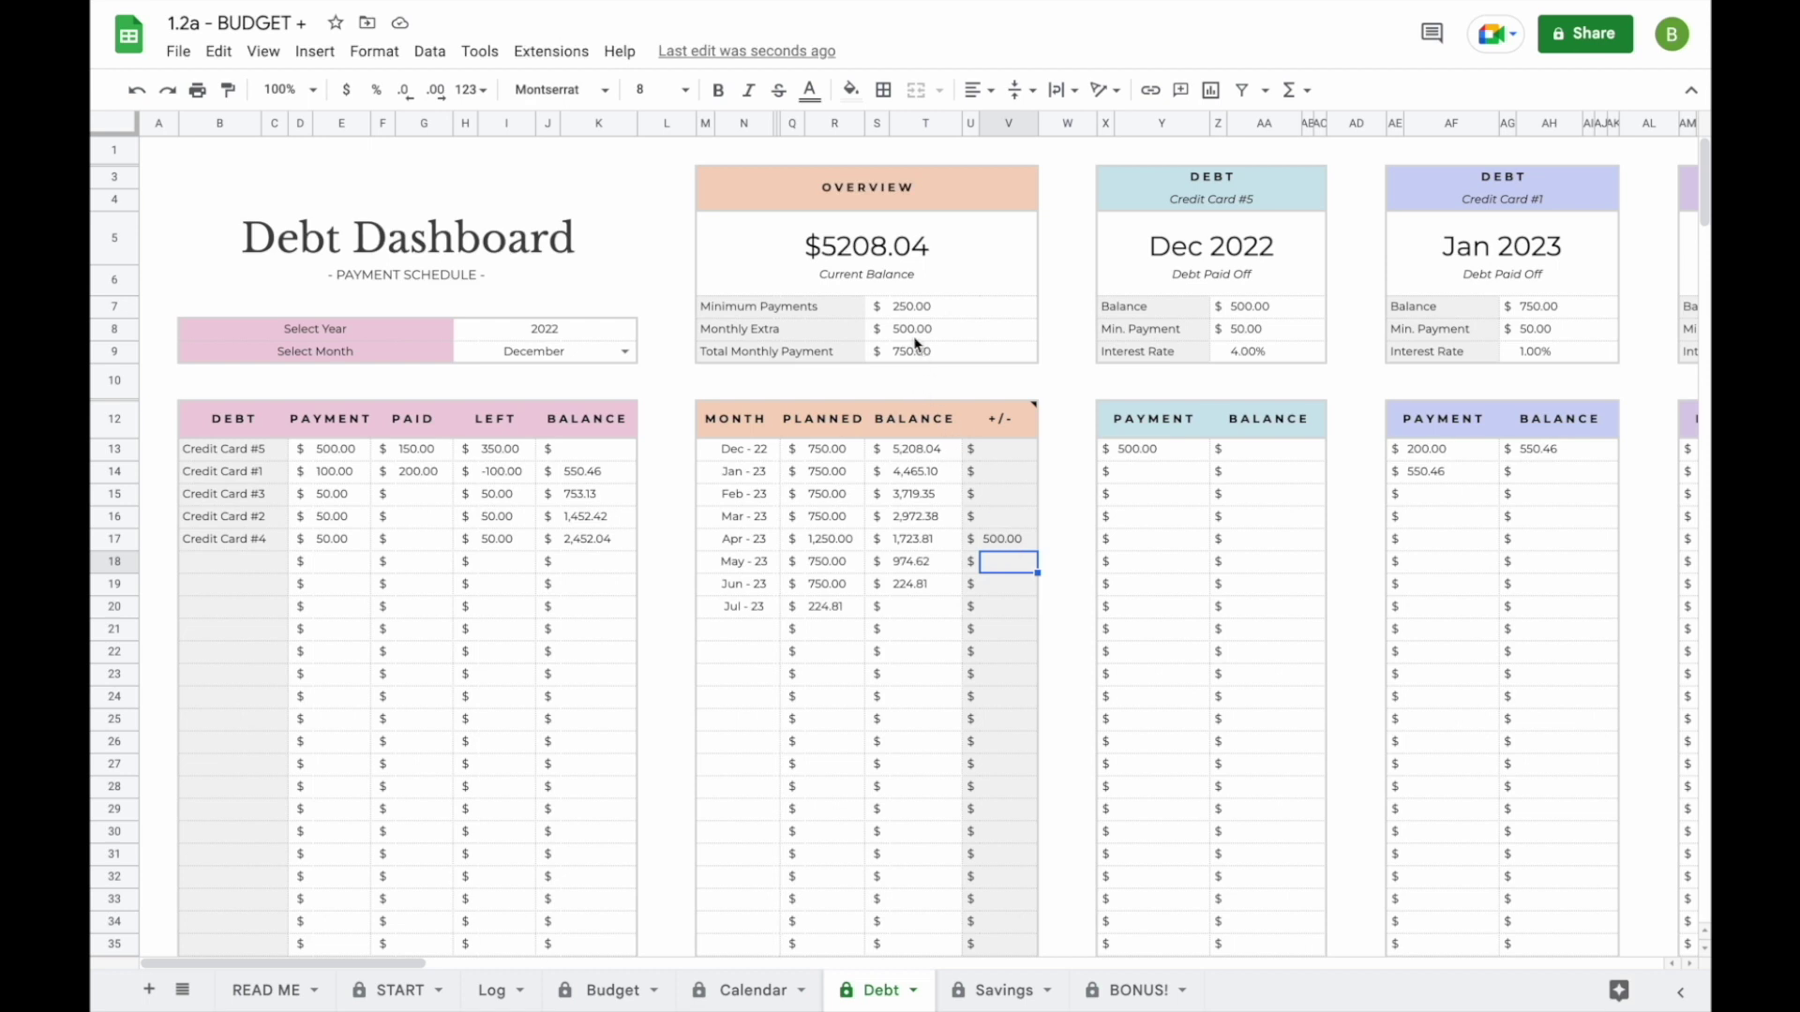
- Change the Apr-23 adjustment to -500, pushing the payoff date to Aug-23
click(999, 547)
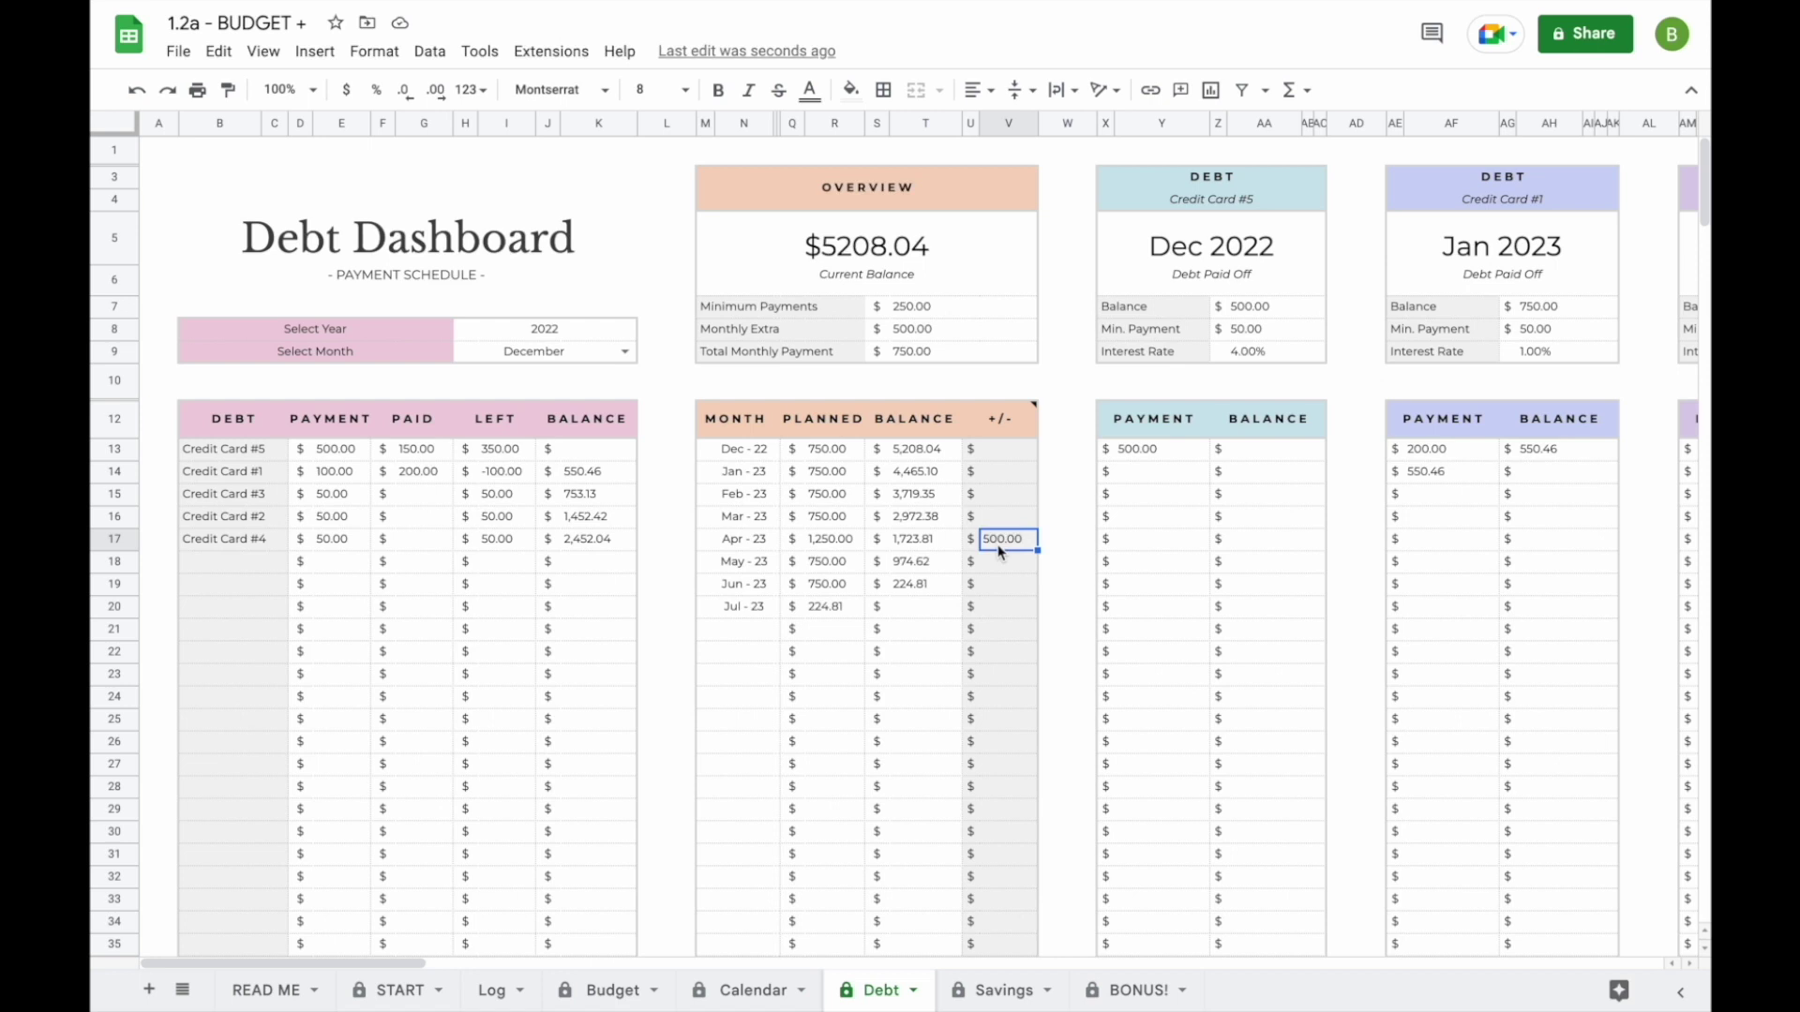
text(-500)
key(Return)
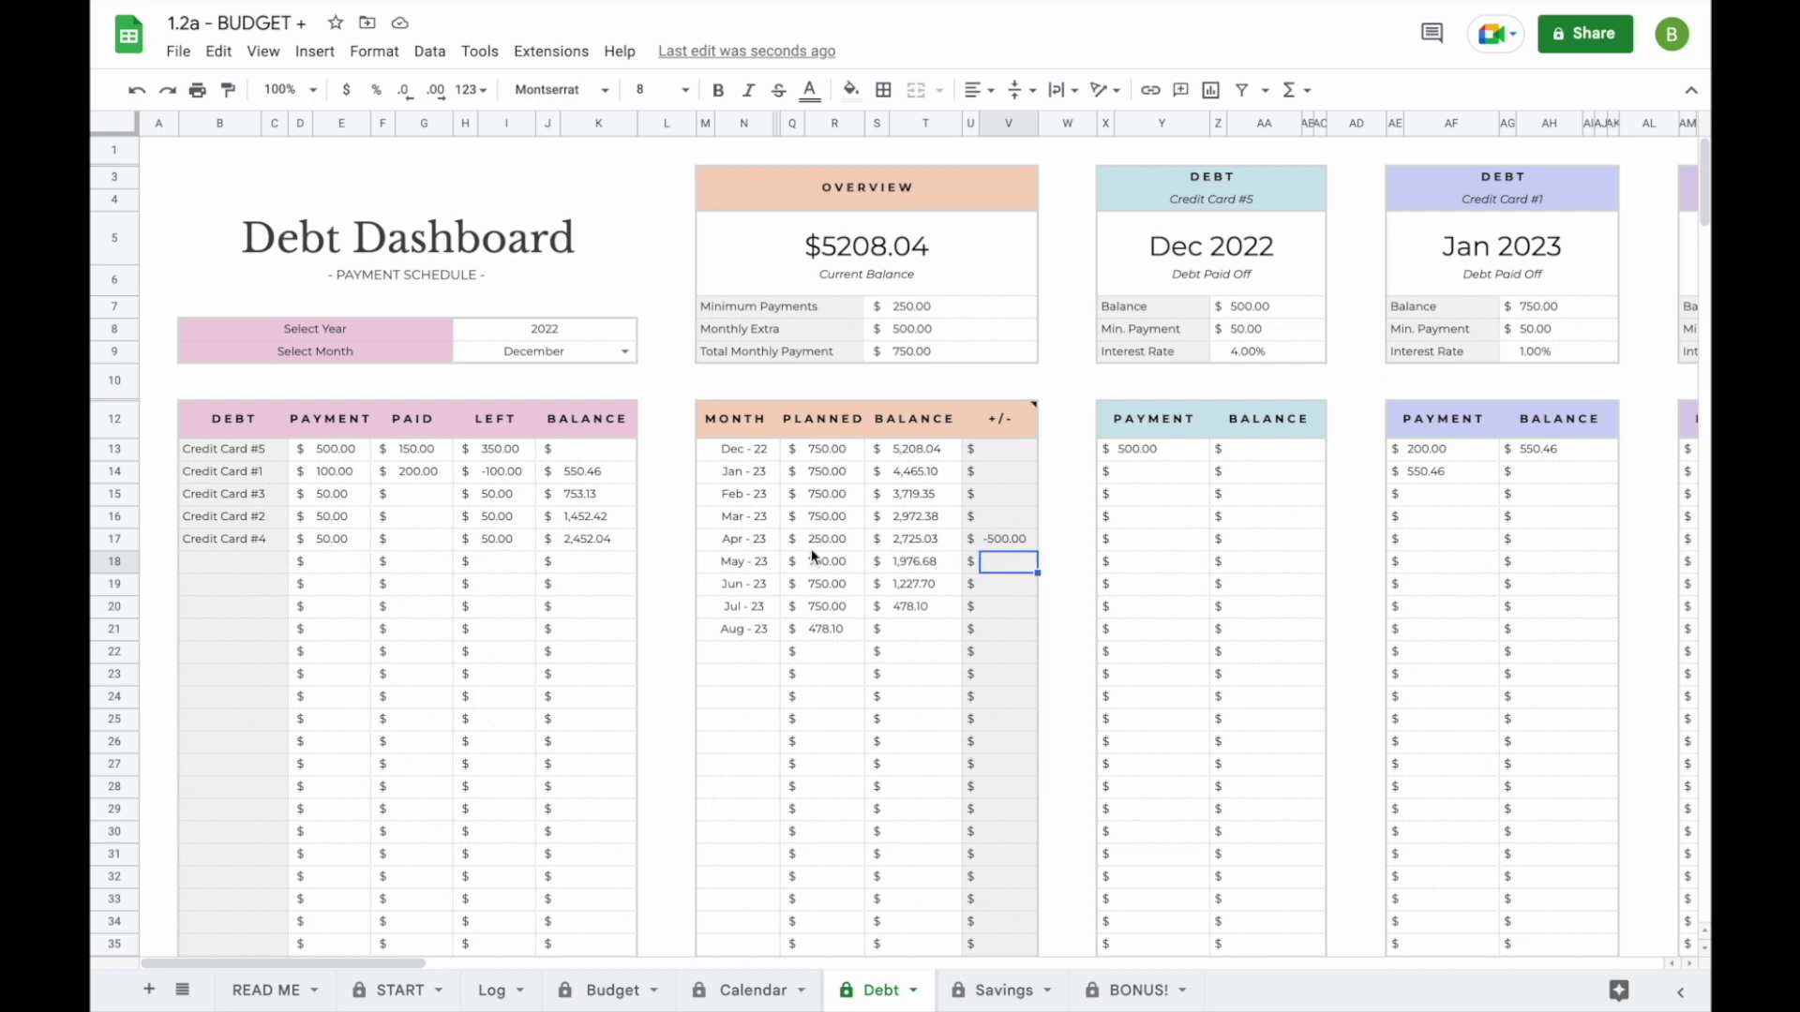
scroll(812, 555, right, 10)
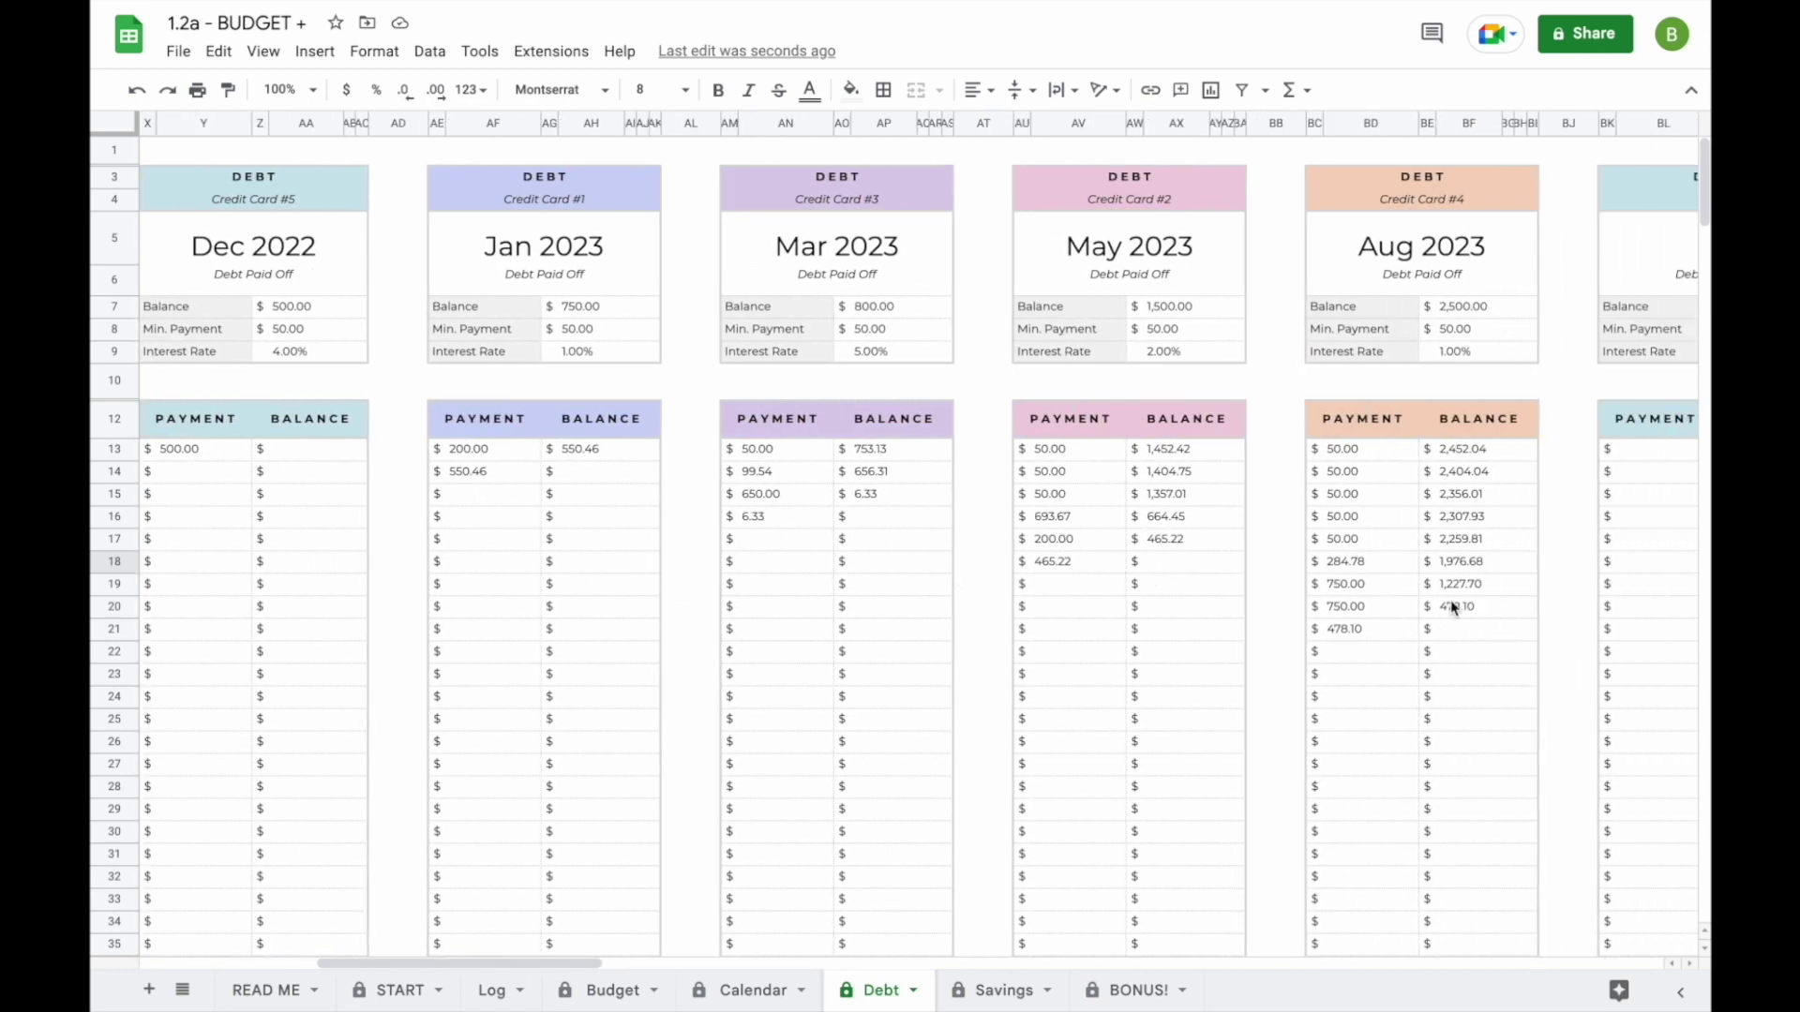
scroll(1078, 600, left, 10)
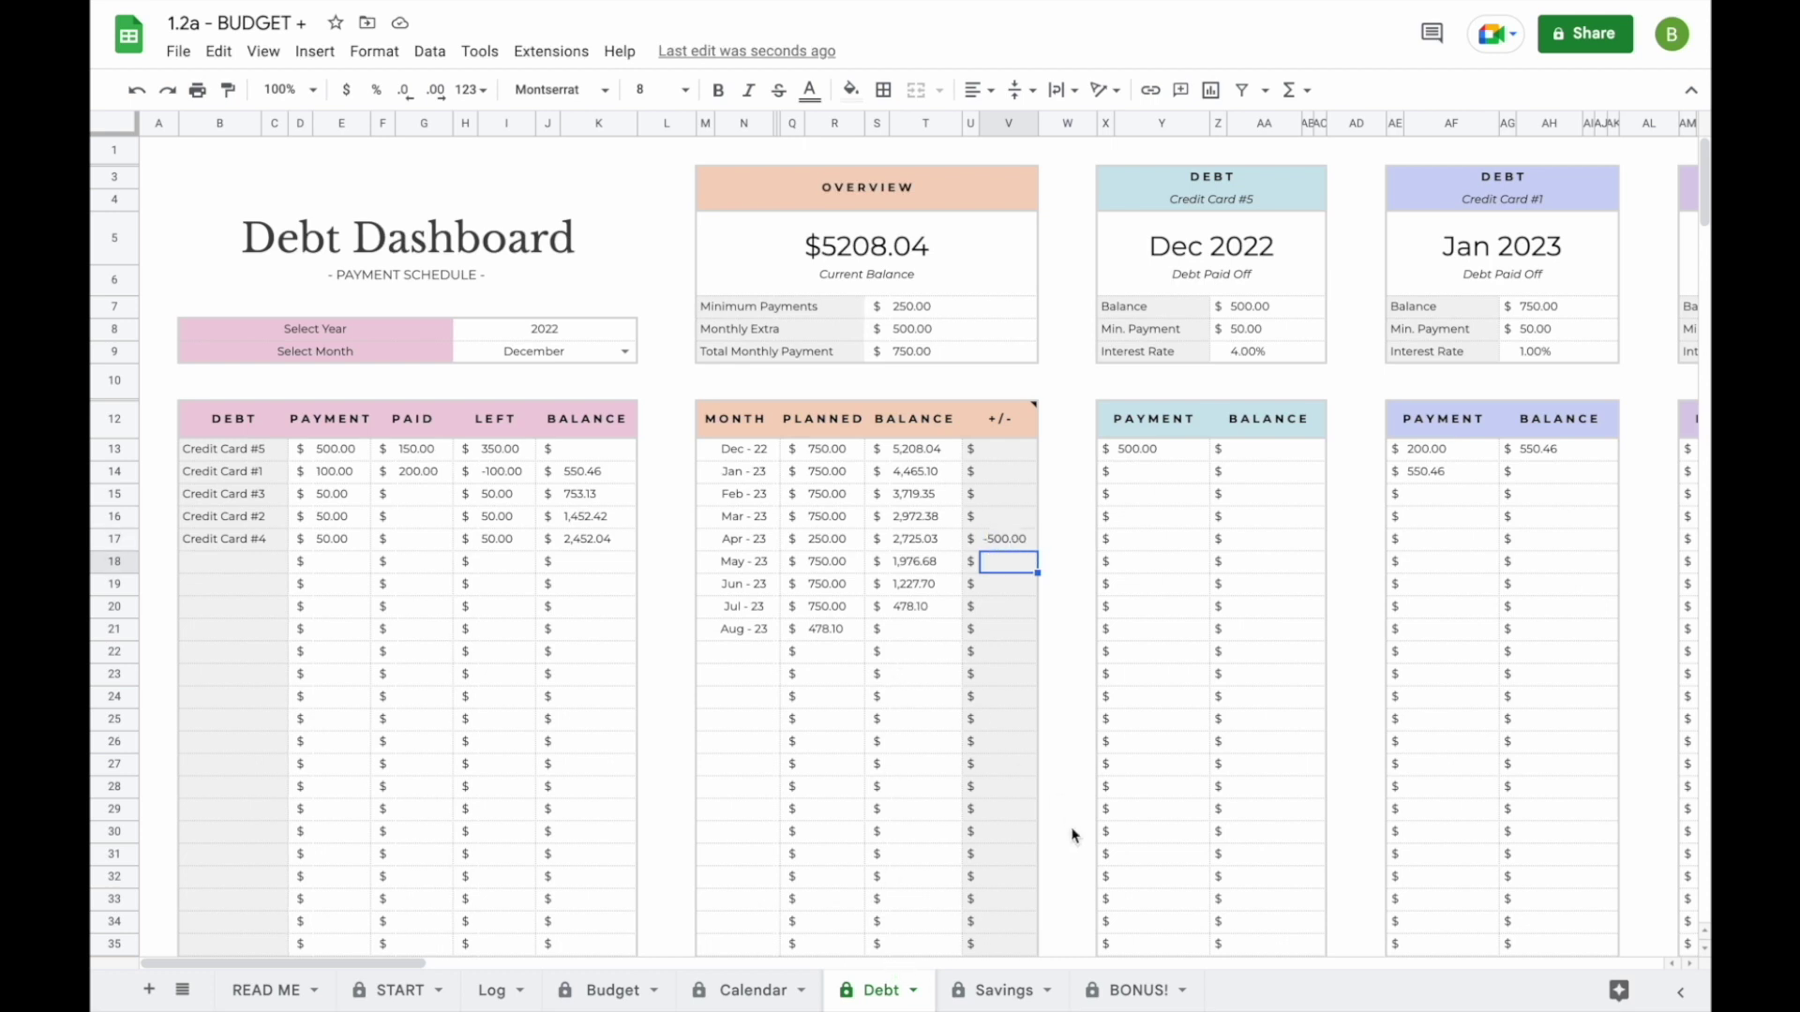
click(1124, 991)
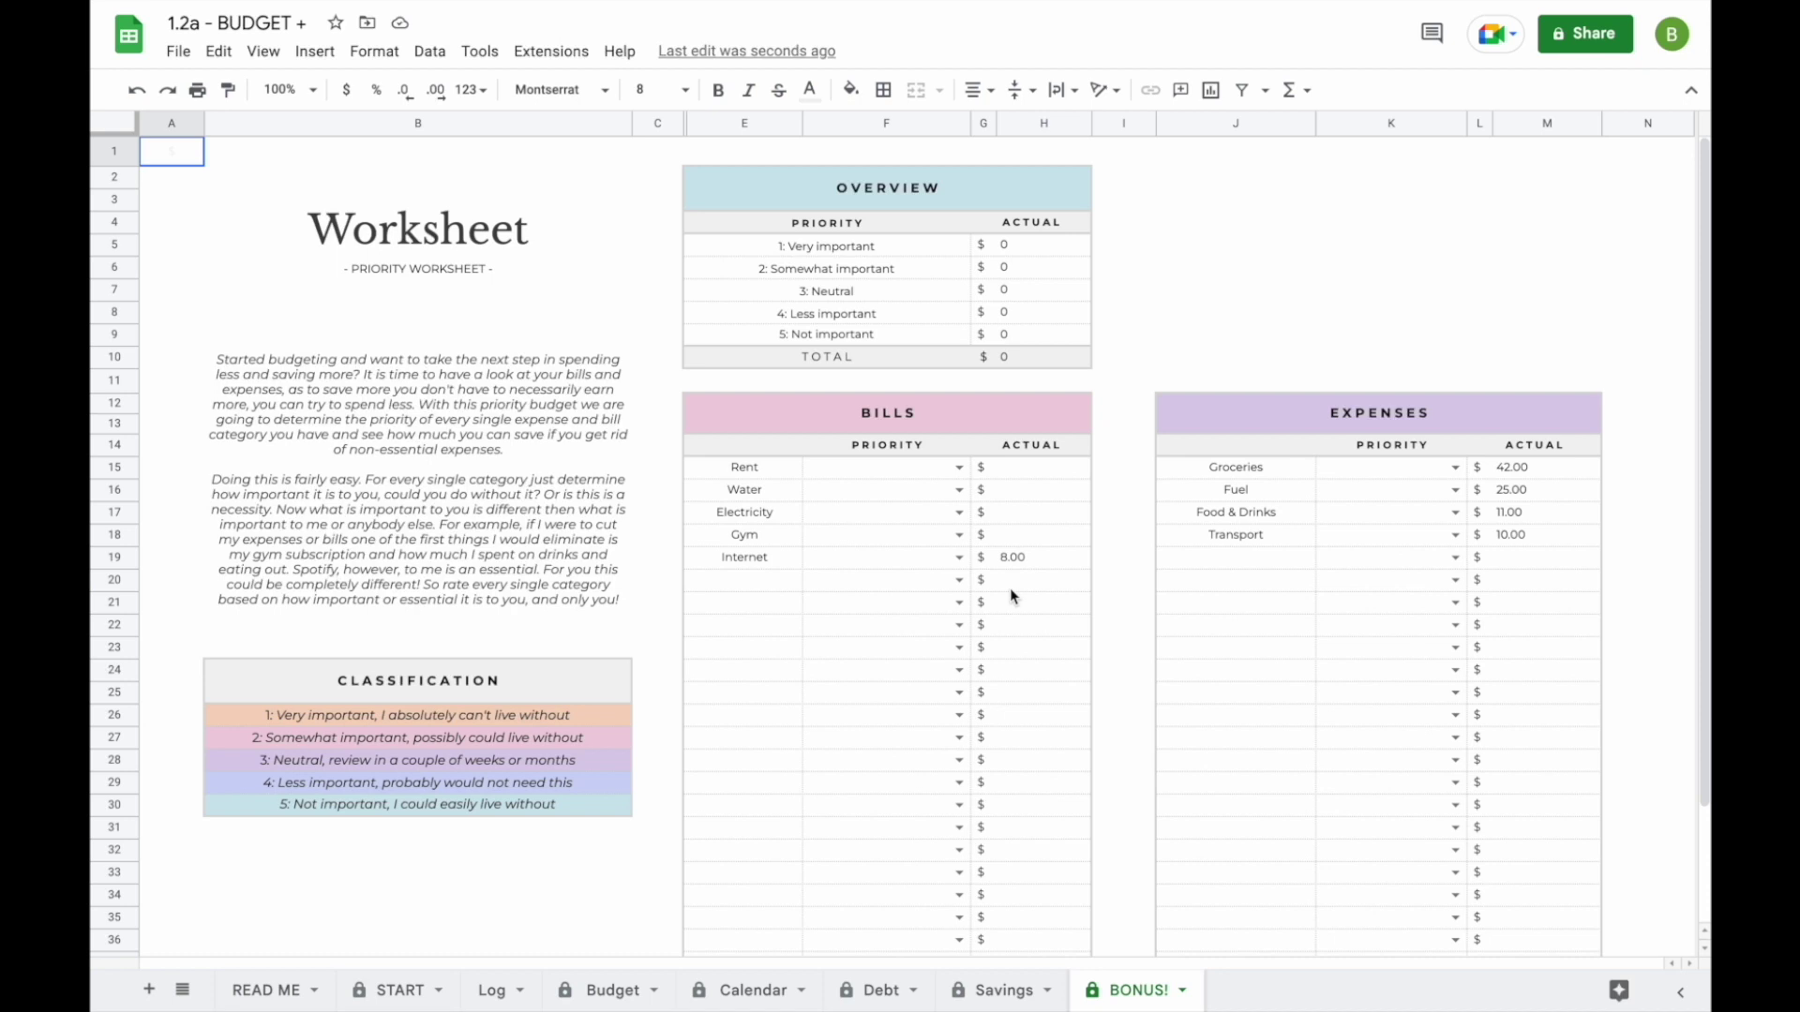
- Rate Rent and Internet as 1: Very important and Food & Drinks as 5: Not important
click(958, 468)
click(937, 497)
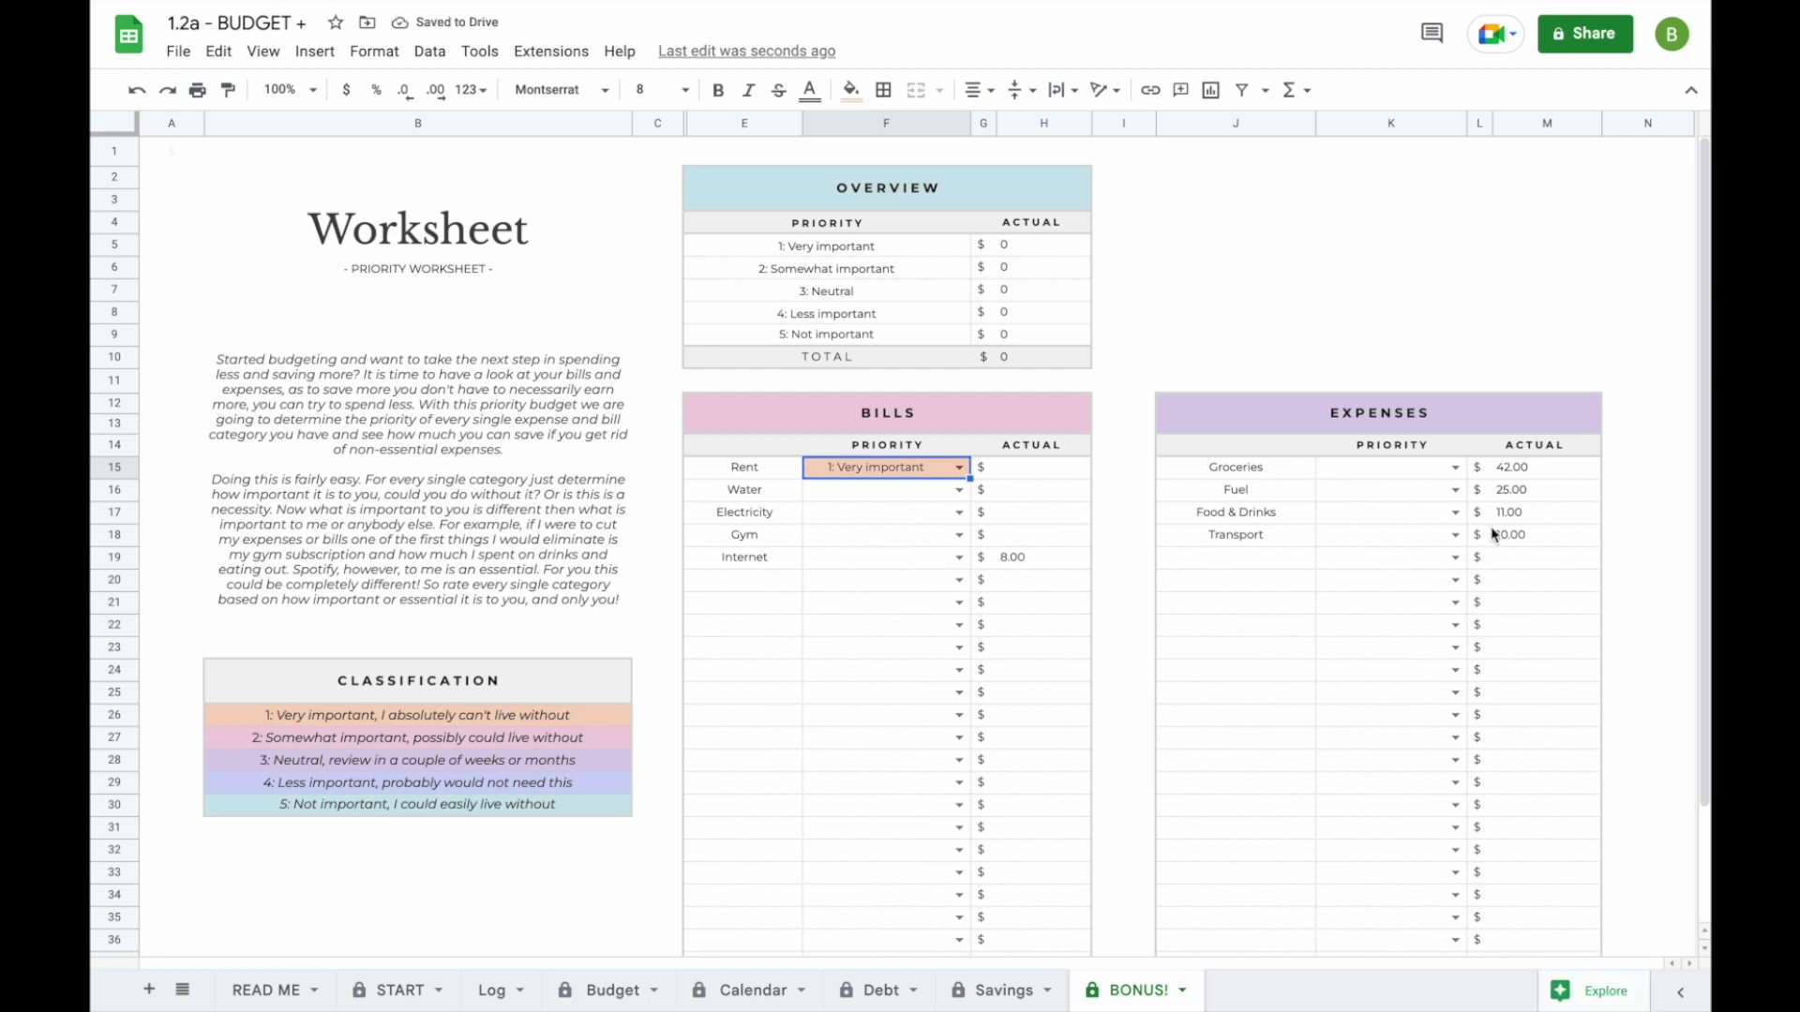
click(1452, 515)
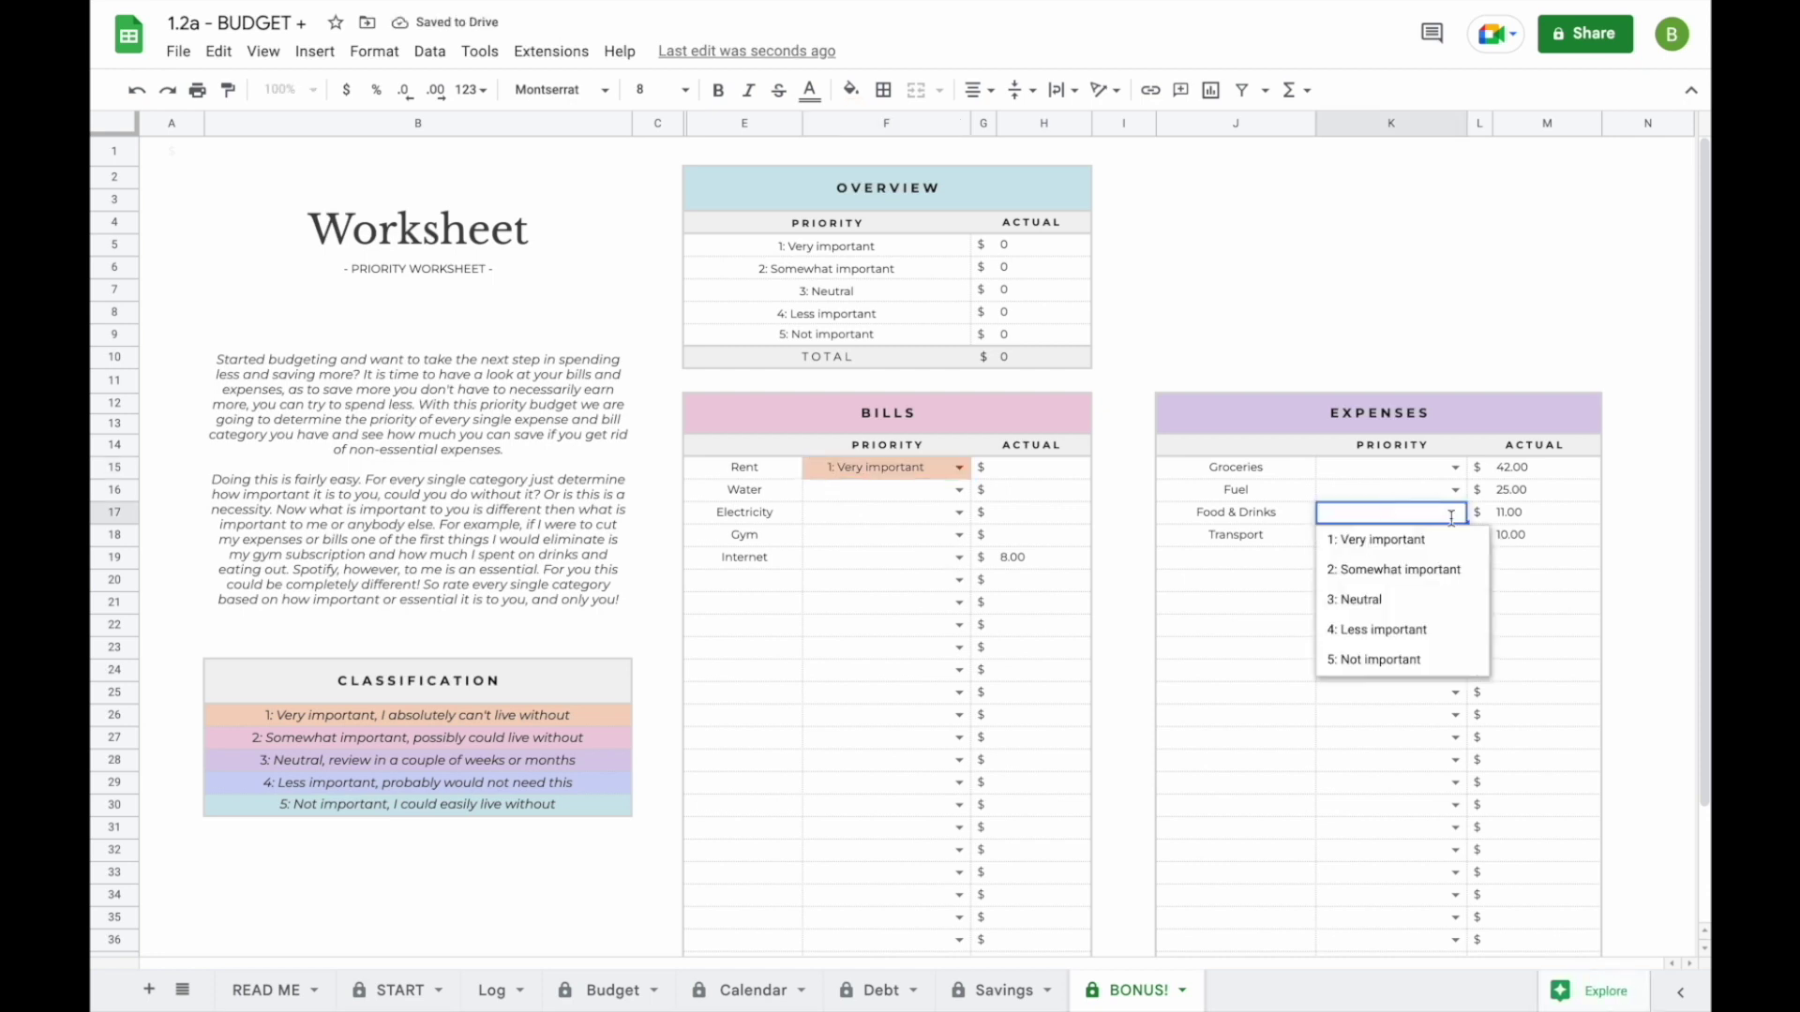
click(1424, 664)
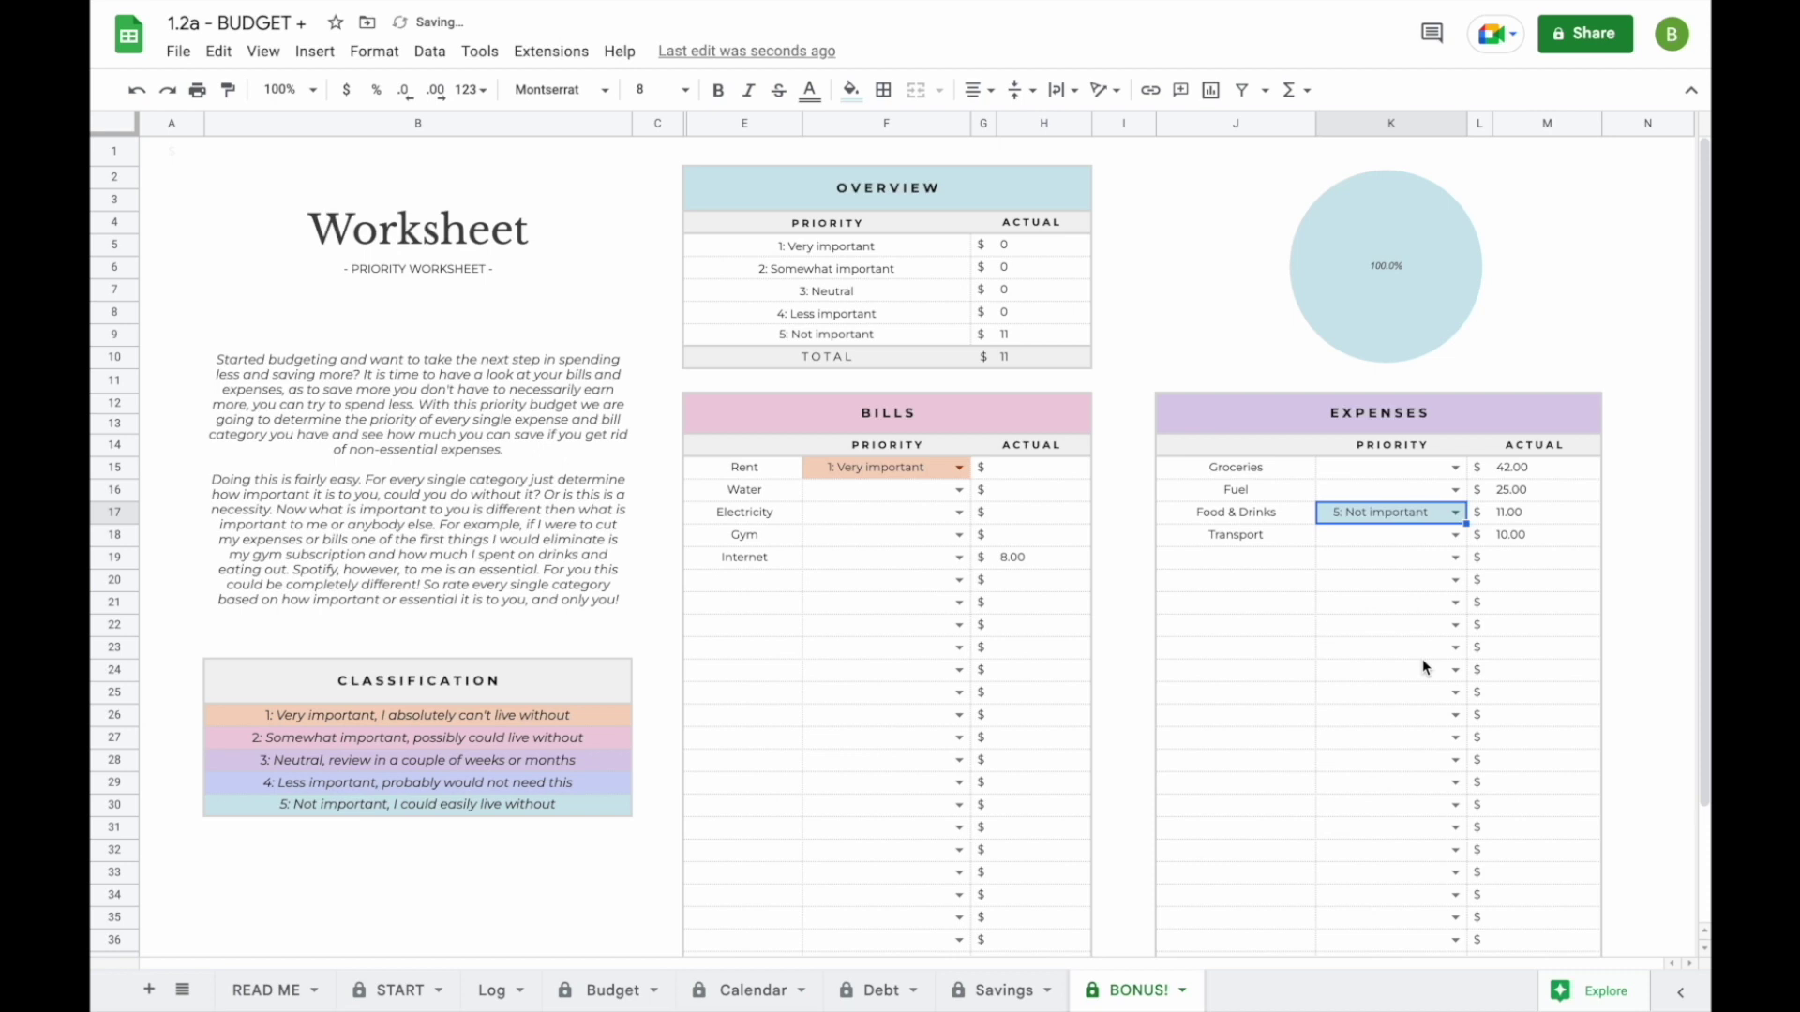
click(957, 558)
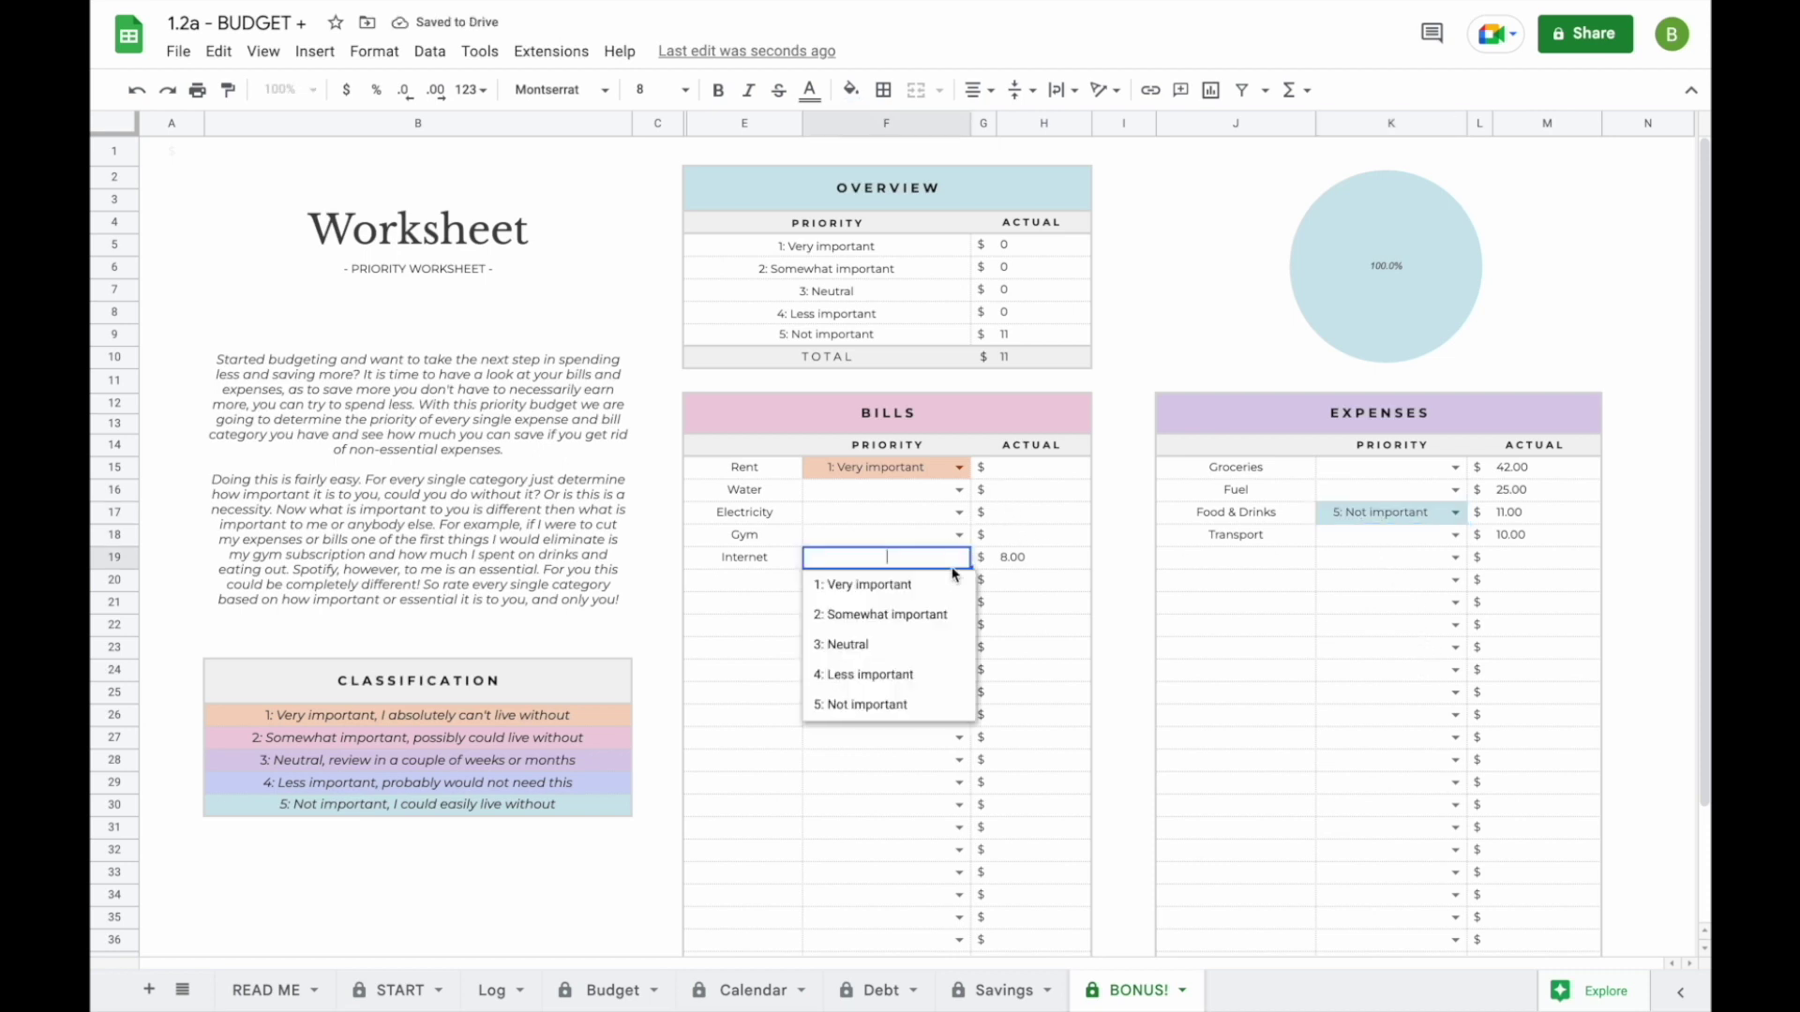
click(926, 586)
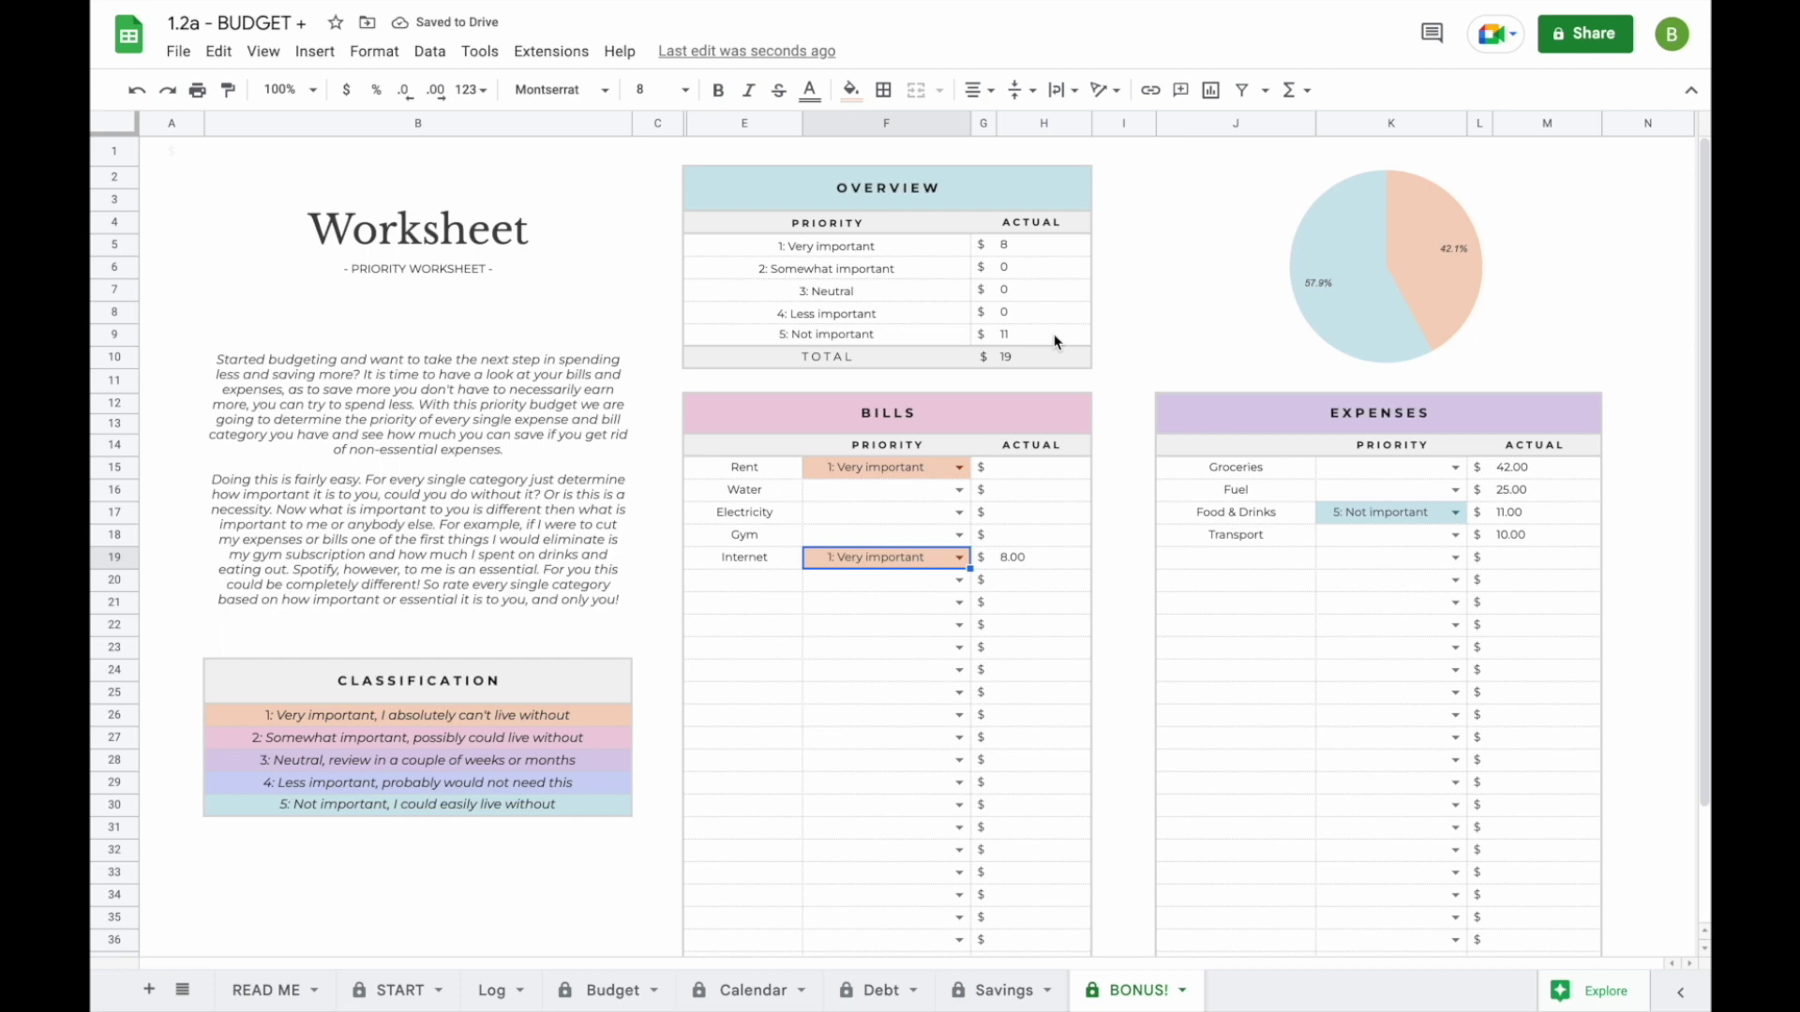
- Return to the Budget sheet to view the December dashboard
click(612, 991)
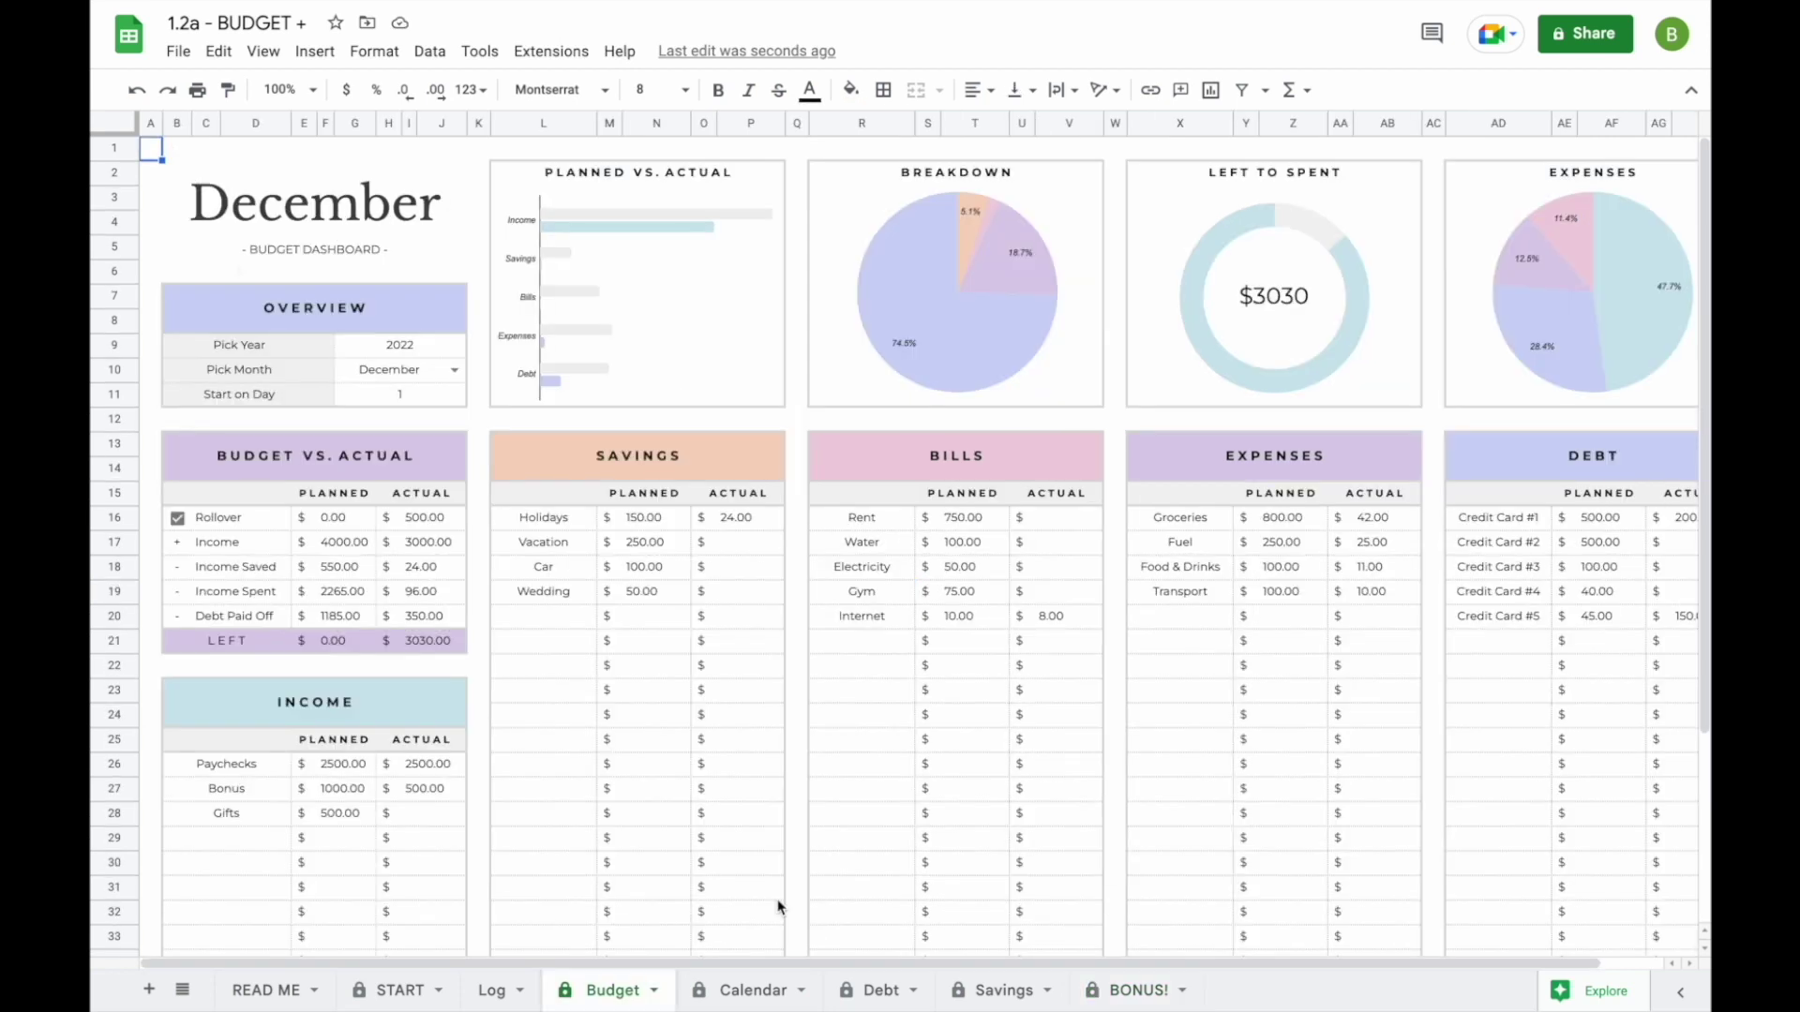